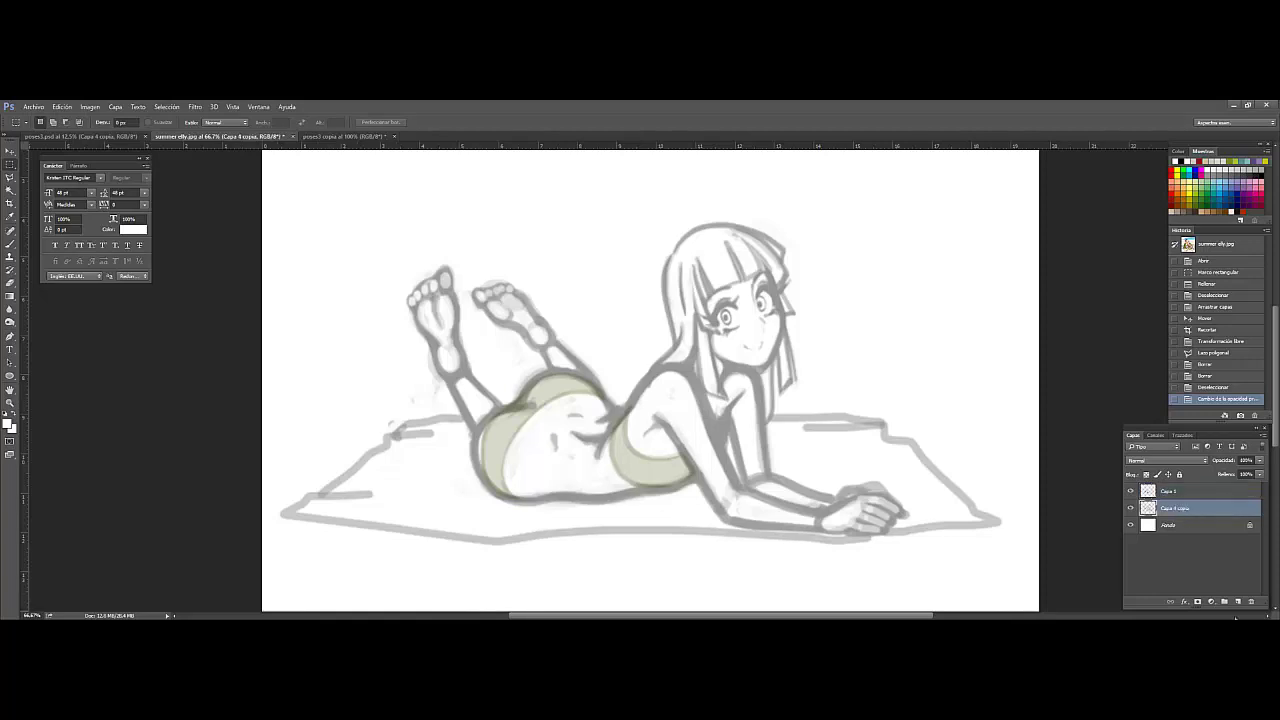
Step: Add a new ink layer, check brush and eraser size and hardness, and zoom onto the face
{"action": "left_click", "coordinate": [1238, 601]}
{"action": "key", "text": "b"}
{"action": "right_click", "coordinate": [700, 455]}
{"action": "key", "text": "e"}
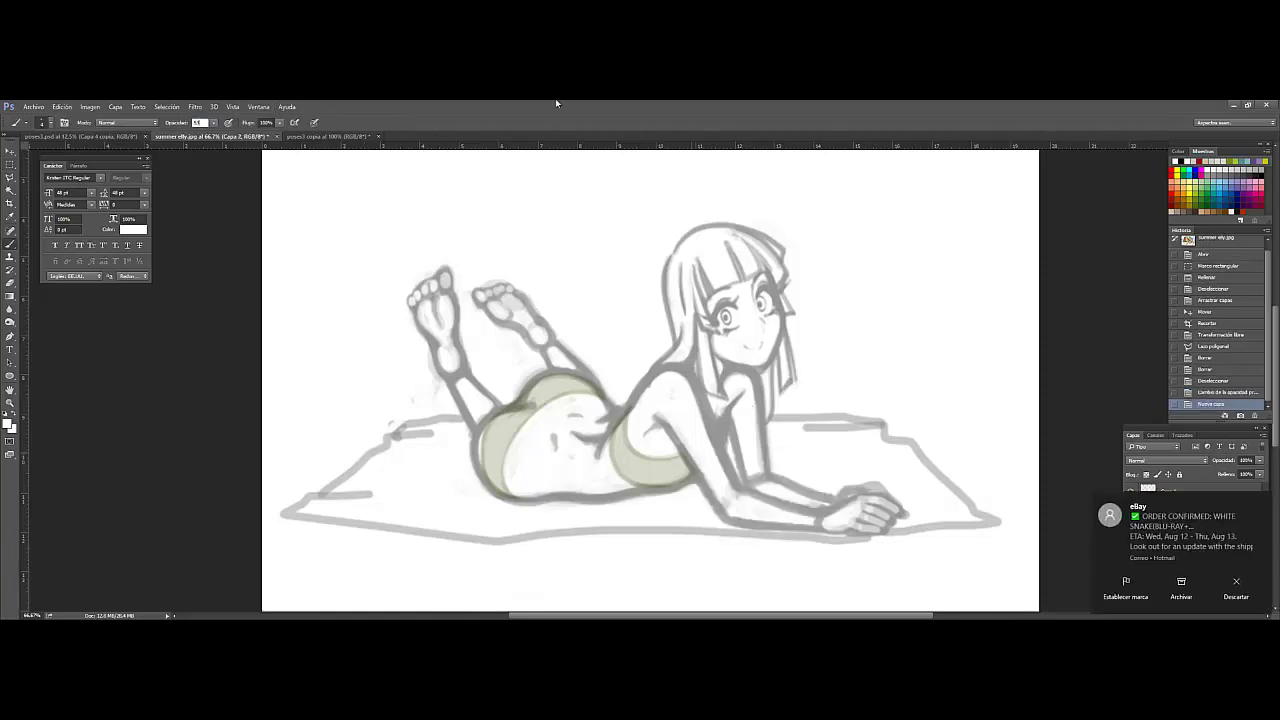
{"action": "right_click", "coordinate": [594, 276]}
{"action": "key", "text": "Escape"}
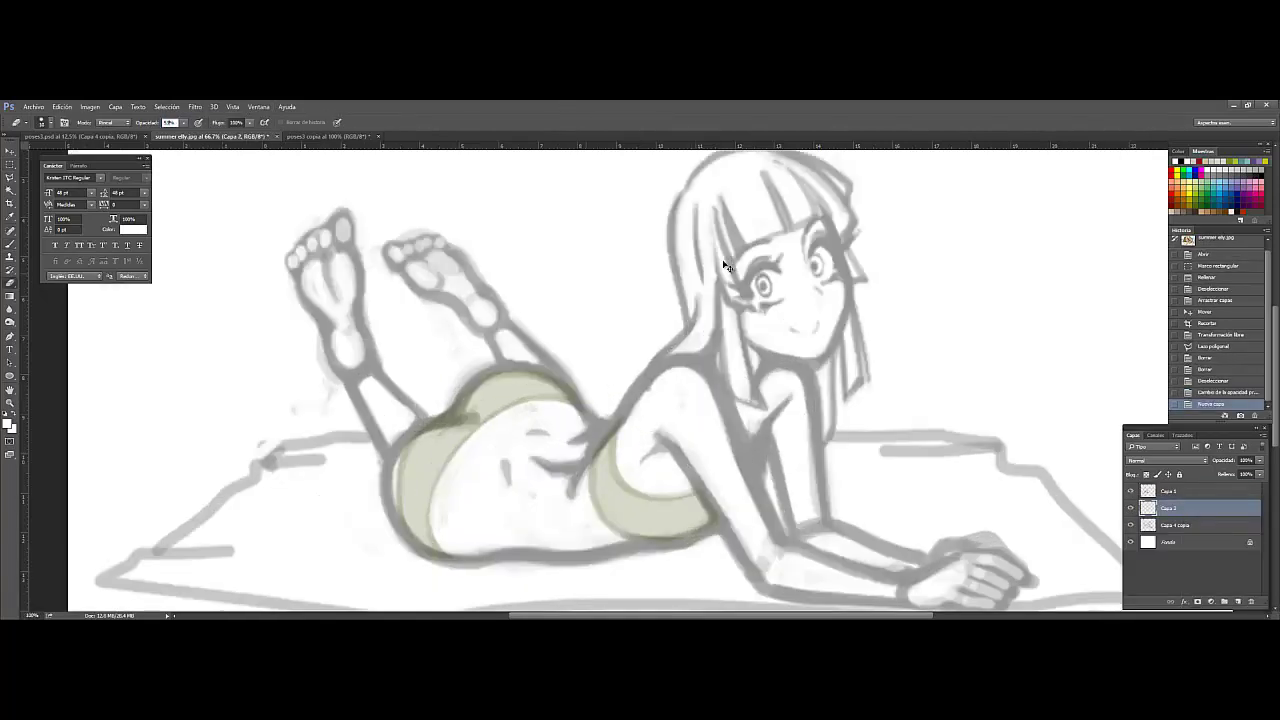
{"action": "scroll", "coordinate": [597, 330], "scroll_direction": "up", "scroll_amount": 10}
{"action": "key", "text": "b"}
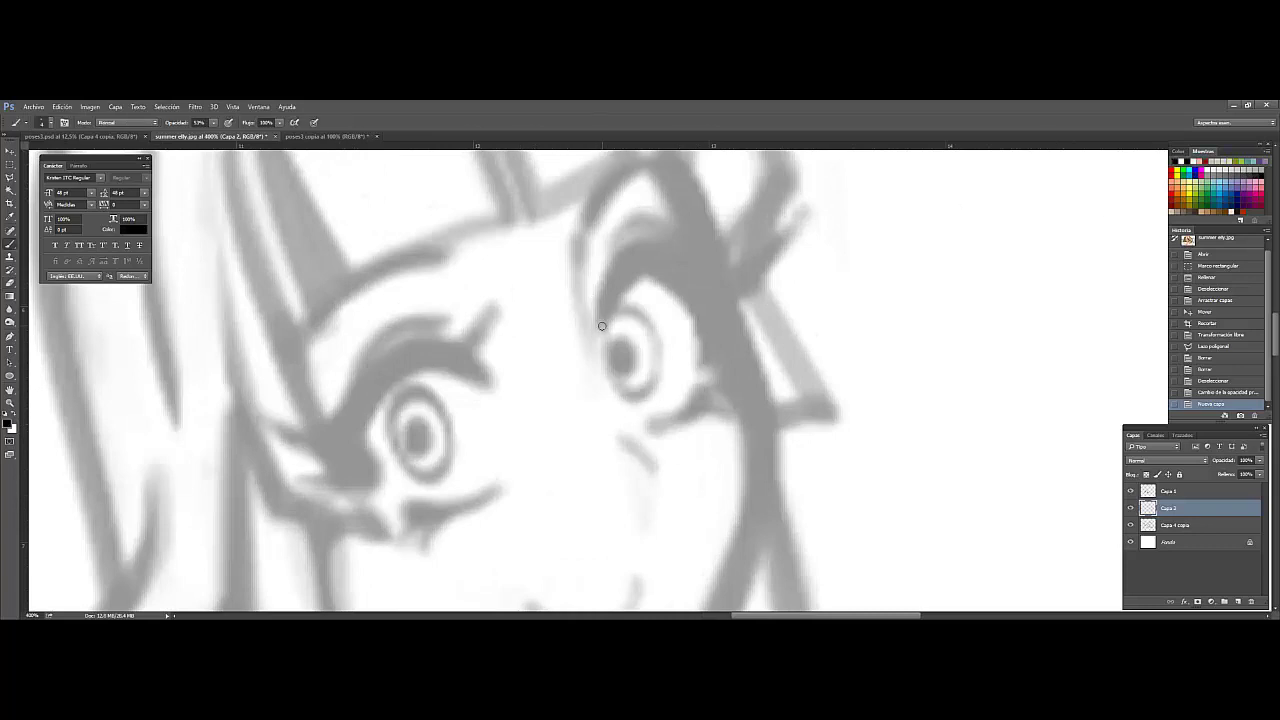
Step: Ink and thicken the black upper lid line of the right eye
{"action": "left_click_drag", "start_coordinate": [681, 301], "coordinate": [700, 360]}
{"action": "mouse_move", "coordinate": [600, 326]}
{"action": "left_mouse_down"}
{"action": "mouse_move", "coordinate": [650, 262]}
{"action": "mouse_move", "coordinate": [706, 320]}
{"action": "left_mouse_up"}
{"action": "left_click_drag", "start_coordinate": [645, 262], "coordinate": [704, 318]}
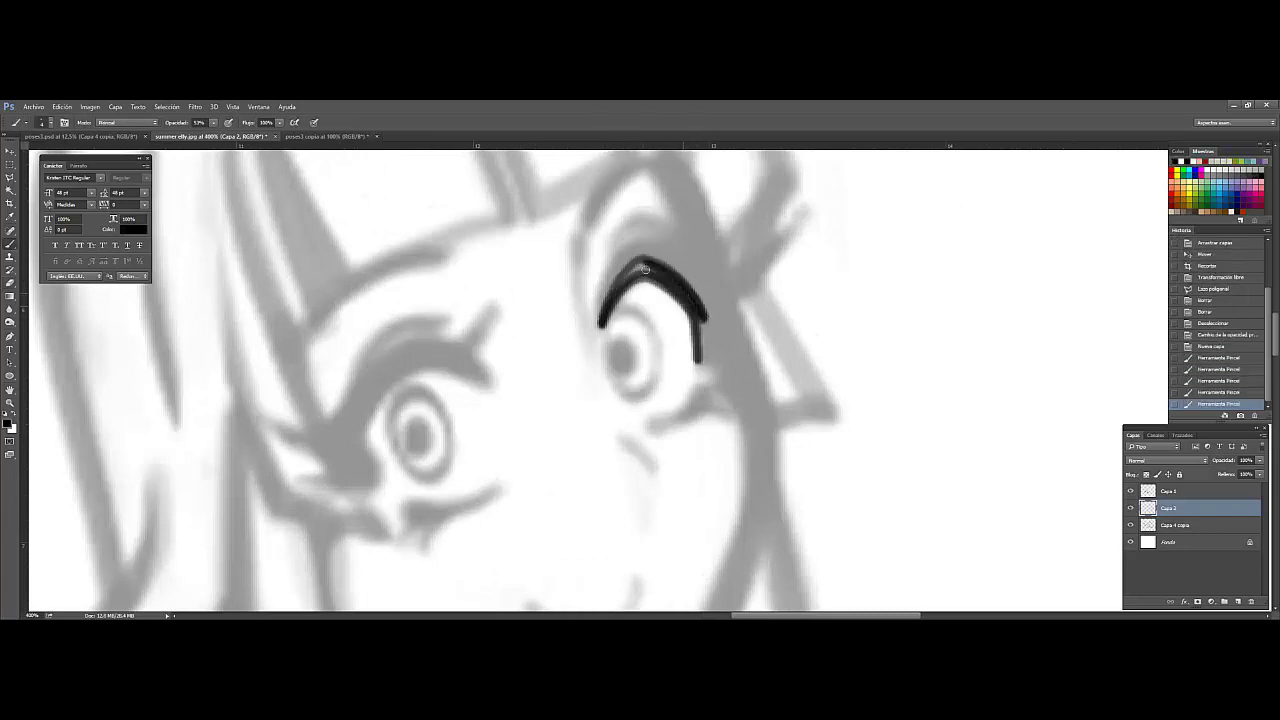
{"action": "left_click_drag", "start_coordinate": [600, 322], "coordinate": [650, 262]}
{"action": "mouse_move", "coordinate": [600, 318]}
{"action": "left_mouse_down"}
{"action": "mouse_move", "coordinate": [651, 267]}
{"action": "mouse_move", "coordinate": [704, 360]}
{"action": "mouse_move", "coordinate": [720, 340]}
{"action": "left_mouse_up"}
{"action": "key", "text": "e"}
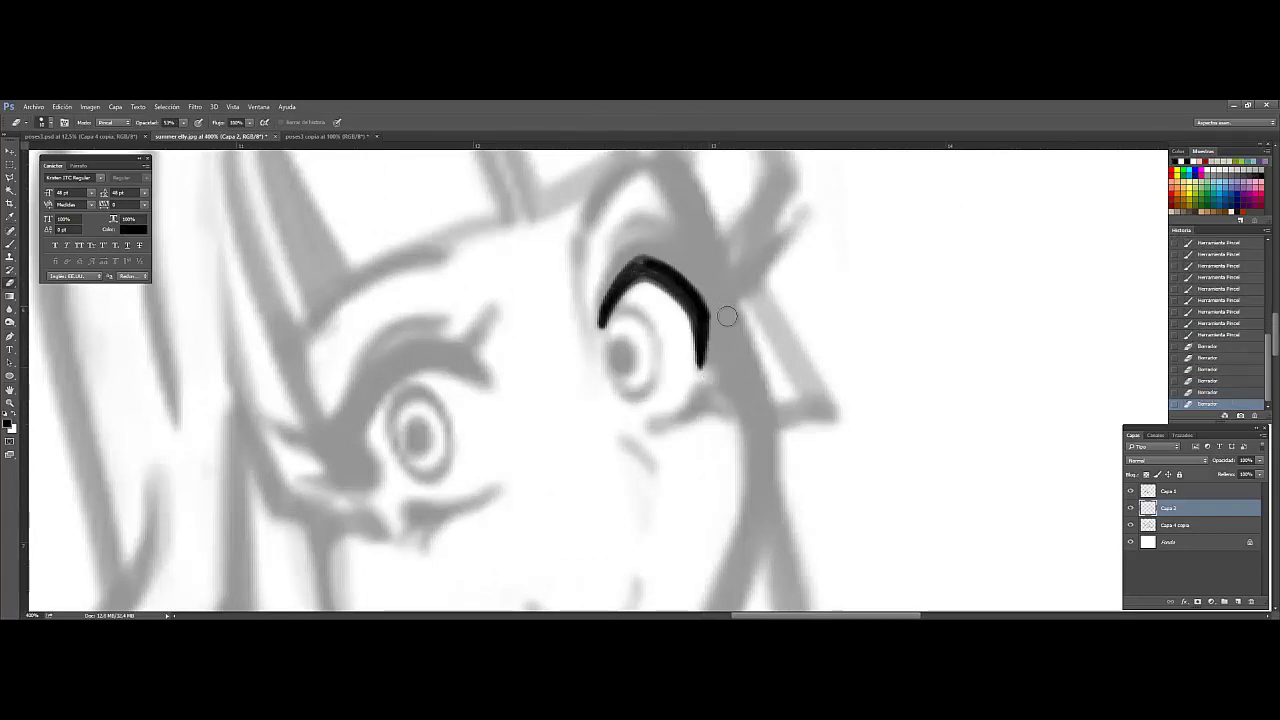
{"action": "key", "text": "b"}
{"action": "mouse_move", "coordinate": [615, 292]}
{"action": "left_mouse_down"}
{"action": "mouse_move", "coordinate": [634, 280]}
{"action": "mouse_move", "coordinate": [598, 300]}
{"action": "left_mouse_up"}
{"action": "key", "text": "ctrl+z"}
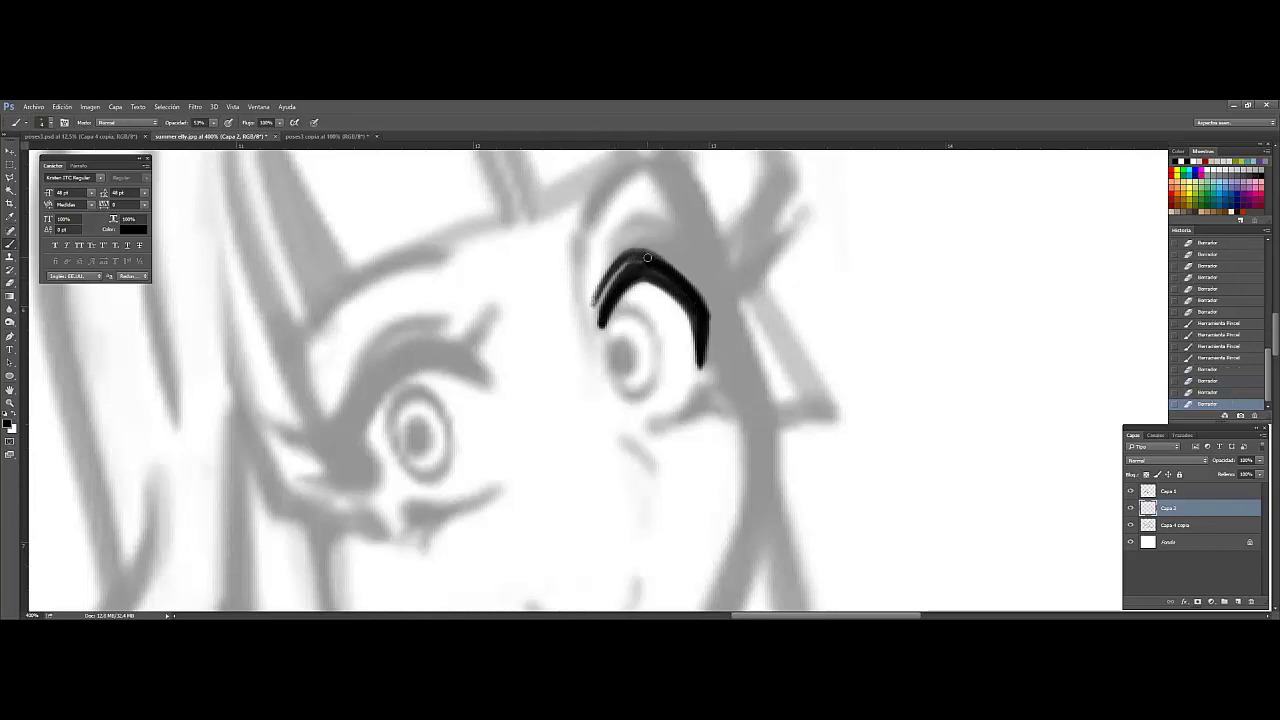
Step: Add upper lashes to the right eye and trim the lid strokes
{"action": "left_click_drag", "start_coordinate": [645, 258], "coordinate": [755, 210]}
{"action": "key", "text": "e"}
{"action": "mouse_move", "coordinate": [700, 292]}
{"action": "left_mouse_down"}
{"action": "mouse_move", "coordinate": [726, 284]}
{"action": "mouse_move", "coordinate": [745, 240]}
{"action": "mouse_move", "coordinate": [790, 242]}
{"action": "left_mouse_up"}
{"action": "key", "text": "b"}
{"action": "key", "text": "e"}
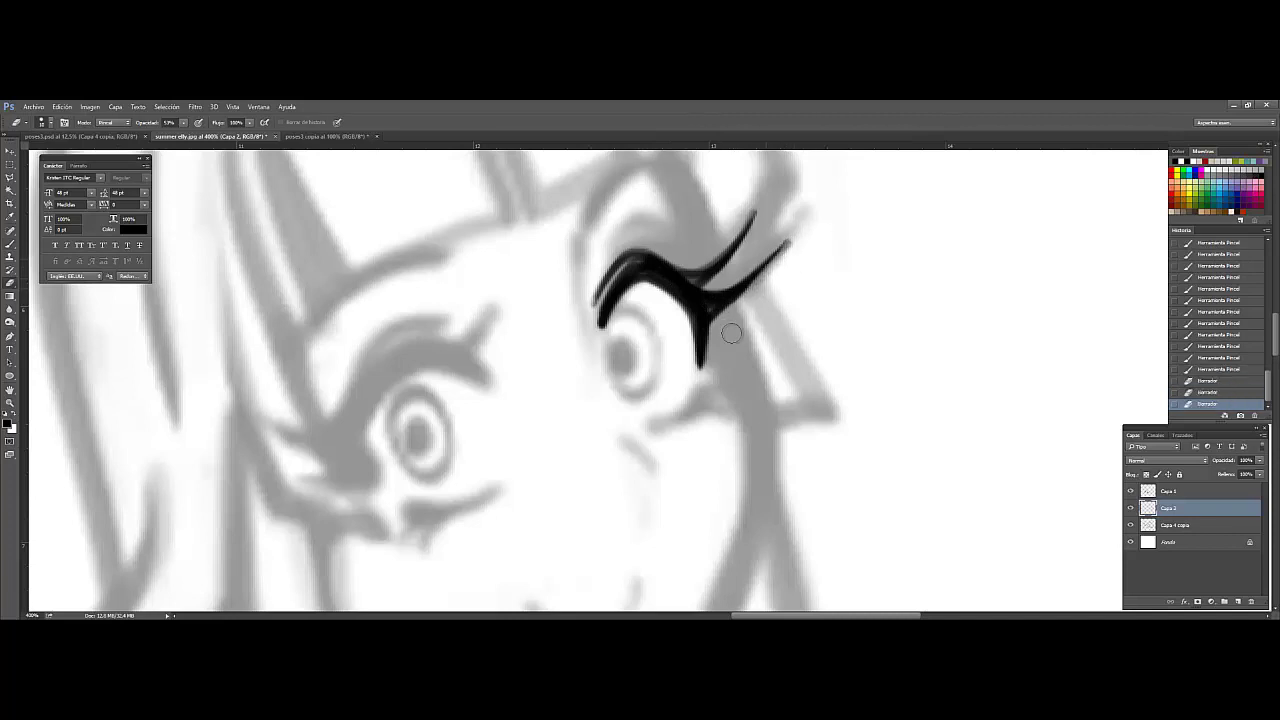
{"action": "left_click_drag", "start_coordinate": [705, 350], "coordinate": [743, 328]}
{"action": "key", "text": "b"}
{"action": "left_click_drag", "start_coordinate": [655, 256], "coordinate": [704, 298]}
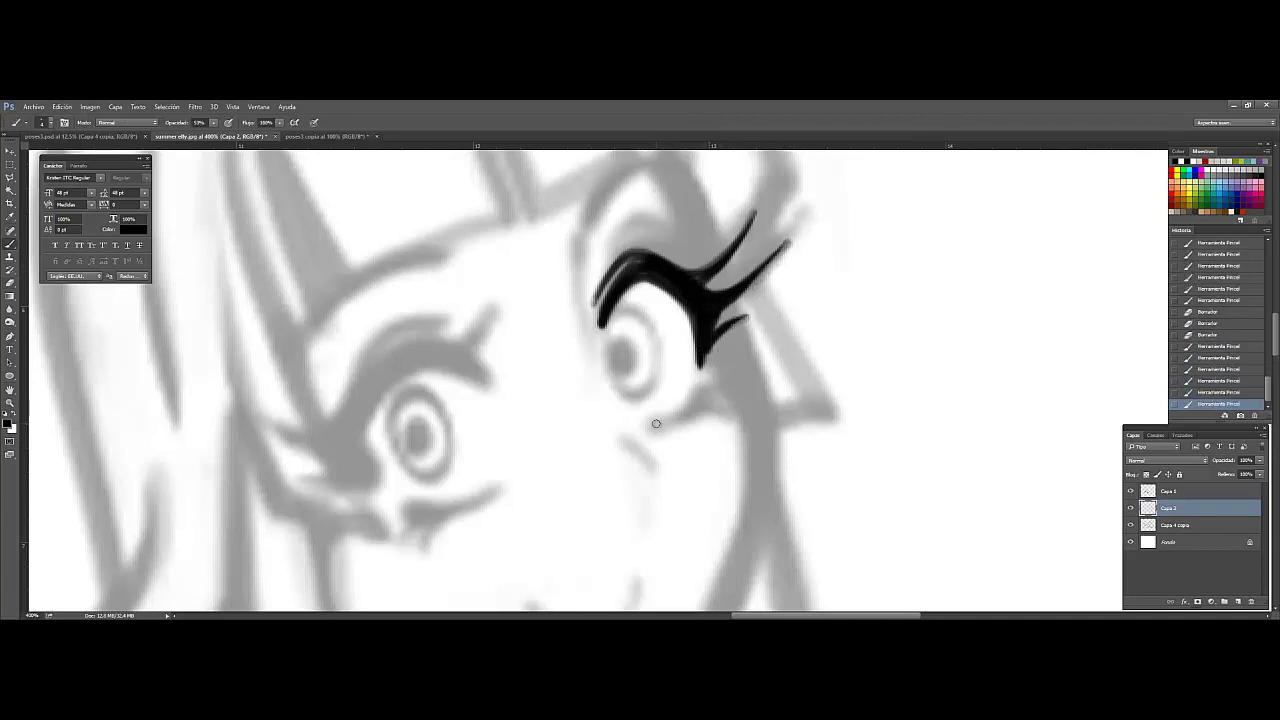
{"action": "key", "text": "e"}
{"action": "mouse_move", "coordinate": [690, 392]}
{"action": "left_mouse_down"}
{"action": "mouse_move", "coordinate": [660, 414]}
{"action": "mouse_move", "coordinate": [730, 402]}
{"action": "mouse_move", "coordinate": [715, 430]}
{"action": "mouse_move", "coordinate": [660, 416]}
{"action": "left_mouse_up"}
{"action": "key", "text": "b"}
Step: Touch up the right eye's lower lid with small strokes
{"action": "key", "text": "e"}
{"action": "key", "text": "b"}
{"action": "key", "text": "e"}
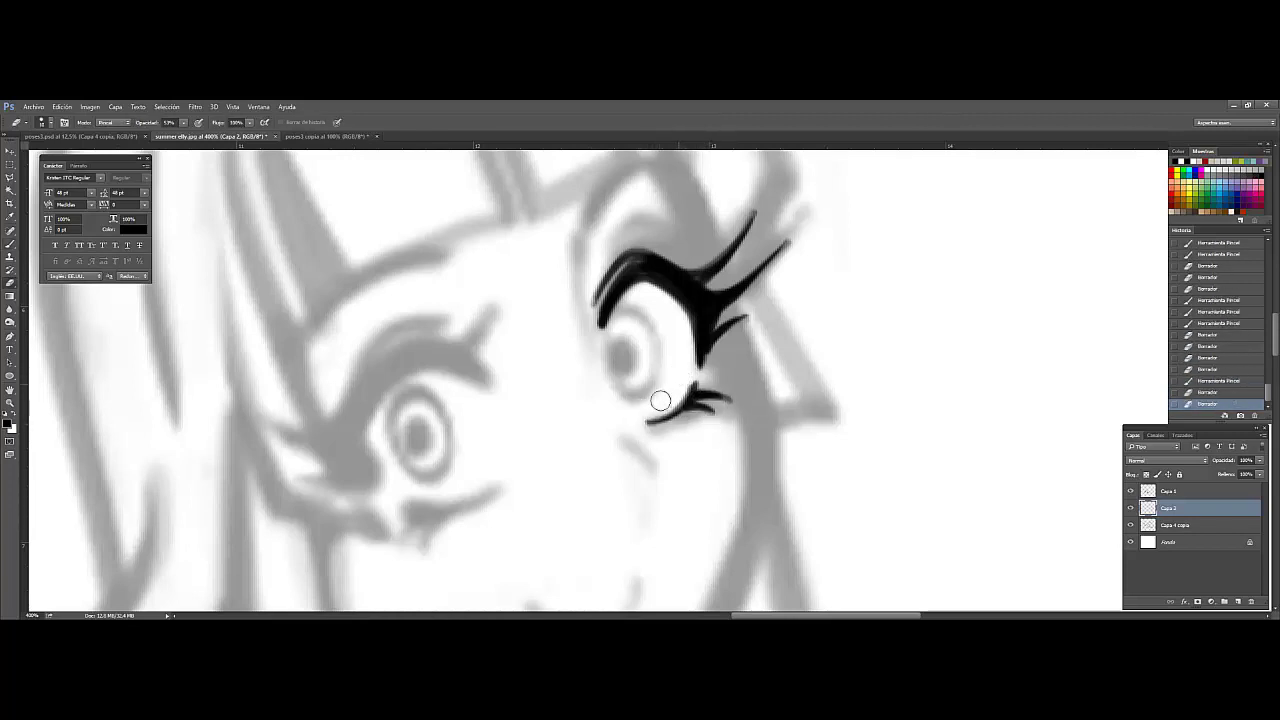
{"action": "key", "text": "b"}
{"action": "mouse_move", "coordinate": [670, 328]}
{"action": "left_mouse_down"}
{"action": "mouse_move", "coordinate": [689, 396]}
{"action": "mouse_move", "coordinate": [748, 436]}
{"action": "left_mouse_up"}
{"action": "key", "text": "e"}
{"action": "left_click_drag", "start_coordinate": [616, 318], "coordinate": [713, 323]}
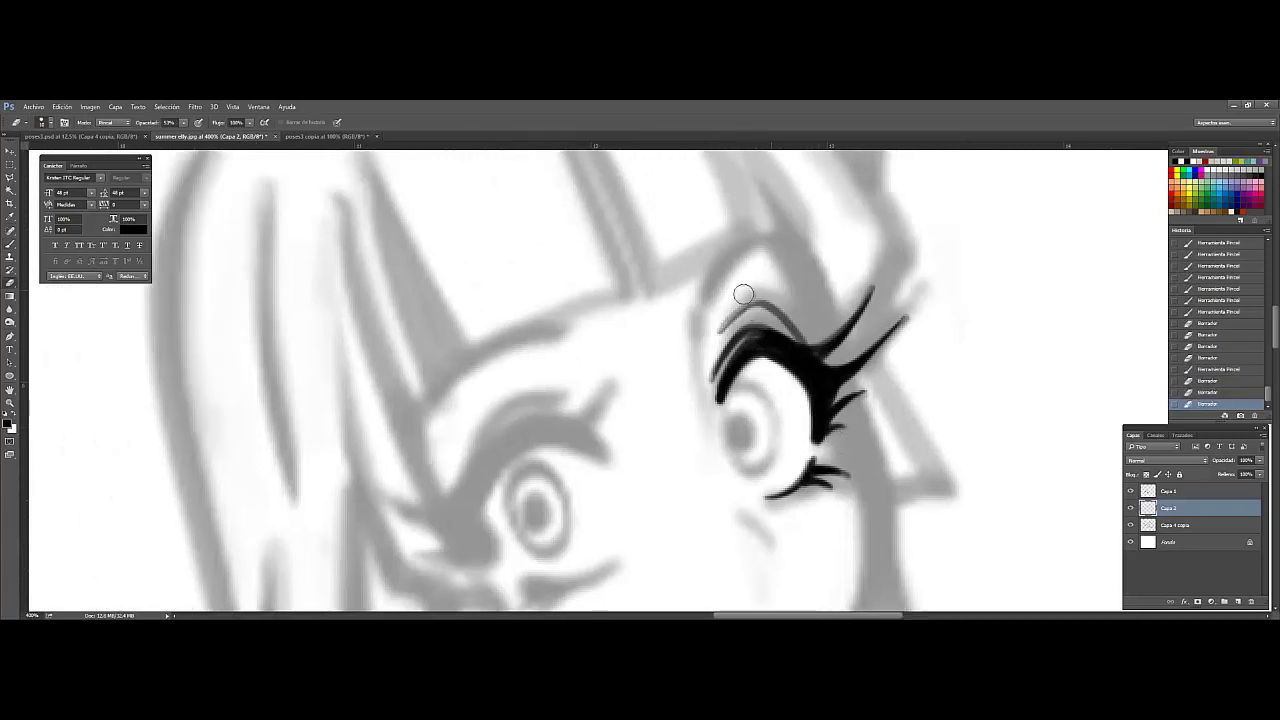
Step: Ink and trim the upper lid arc of the left eye
{"action": "left_click_drag", "start_coordinate": [800, 312], "coordinate": [940, 192]}
{"action": "key", "text": "b"}
{"action": "mouse_move", "coordinate": [746, 342]}
{"action": "left_mouse_down"}
{"action": "mouse_move", "coordinate": [616, 412]}
{"action": "mouse_move", "coordinate": [640, 435]}
{"action": "mouse_move", "coordinate": [698, 315]}
{"action": "mouse_move", "coordinate": [616, 412]}
{"action": "mouse_move", "coordinate": [740, 268]}
{"action": "mouse_move", "coordinate": [735, 335]}
{"action": "left_mouse_up"}
{"action": "key", "text": "e"}
{"action": "mouse_move", "coordinate": [636, 353]}
{"action": "left_mouse_down"}
{"action": "mouse_move", "coordinate": [655, 318]}
{"action": "mouse_move", "coordinate": [612, 398]}
{"action": "left_mouse_up"}
{"action": "key", "text": "e"}
{"action": "mouse_move", "coordinate": [717, 277]}
{"action": "left_mouse_down"}
{"action": "mouse_move", "coordinate": [608, 395]}
{"action": "mouse_move", "coordinate": [598, 304]}
{"action": "mouse_move", "coordinate": [606, 396]}
{"action": "mouse_move", "coordinate": [589, 323]}
{"action": "mouse_move", "coordinate": [604, 296]}
{"action": "left_mouse_up"}
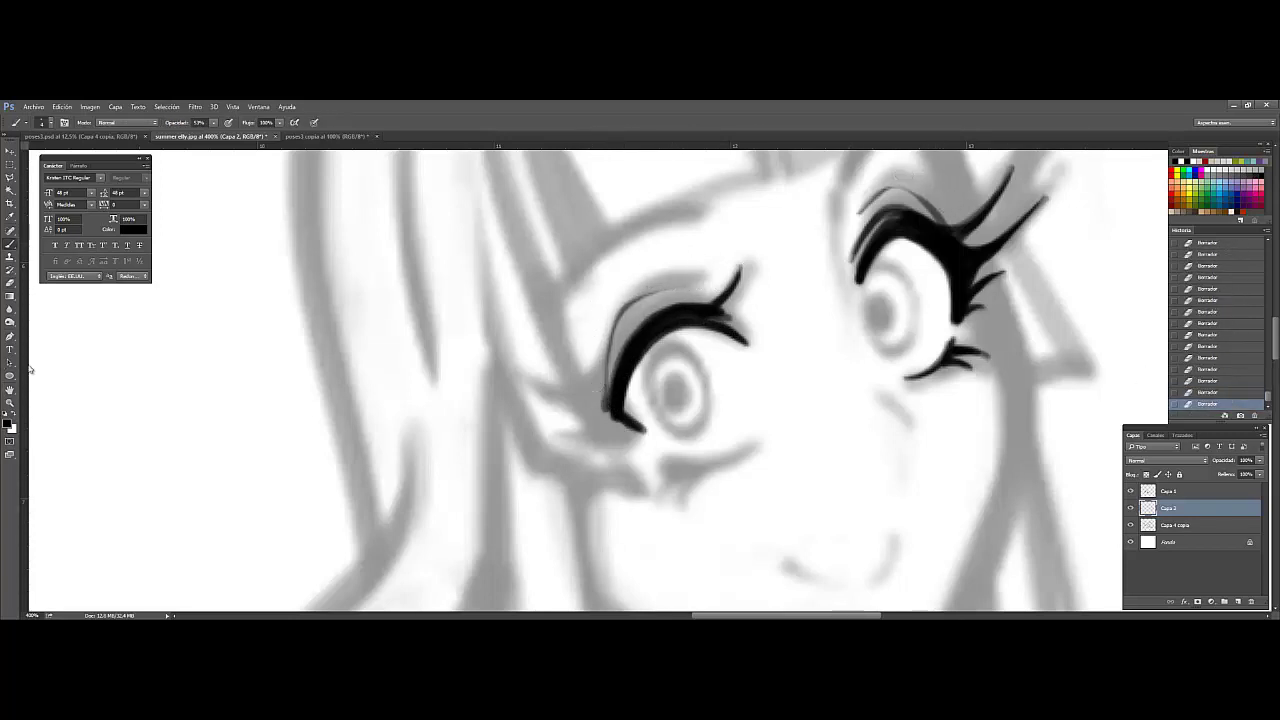
Step: Rotate the canvas view about 90 degrees with Rotate View
{"action": "left_click", "coordinate": [10, 390]}
{"action": "left_click", "coordinate": [70, 395]}
{"action": "mouse_move", "coordinate": [615, 385]}
{"action": "left_mouse_down"}
{"action": "mouse_move", "coordinate": [639, 352]}
{"action": "mouse_move", "coordinate": [645, 365]}
{"action": "mouse_move", "coordinate": [628, 262]}
{"action": "left_mouse_up"}
{"action": "key", "text": "b"}
Step: Paint and reshape the black upper lashes of the left eye
{"action": "mouse_move", "coordinate": [615, 340]}
{"action": "left_mouse_down"}
{"action": "mouse_move", "coordinate": [627, 255]}
{"action": "mouse_move", "coordinate": [616, 340]}
{"action": "left_mouse_up"}
{"action": "key", "text": "e"}
{"action": "key", "text": "b"}
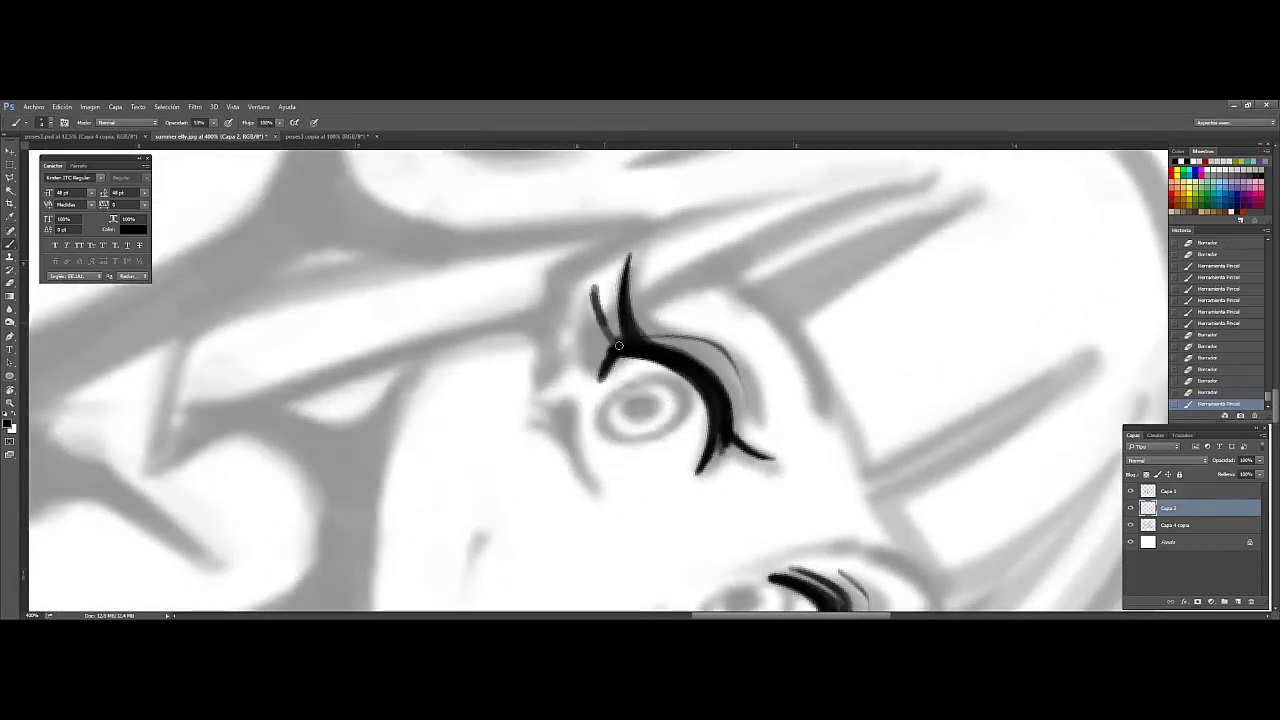
{"action": "left_click_drag", "start_coordinate": [592, 280], "coordinate": [618, 328]}
{"action": "left_click_drag", "start_coordinate": [661, 291], "coordinate": [655, 345]}
{"action": "key", "text": "e"}
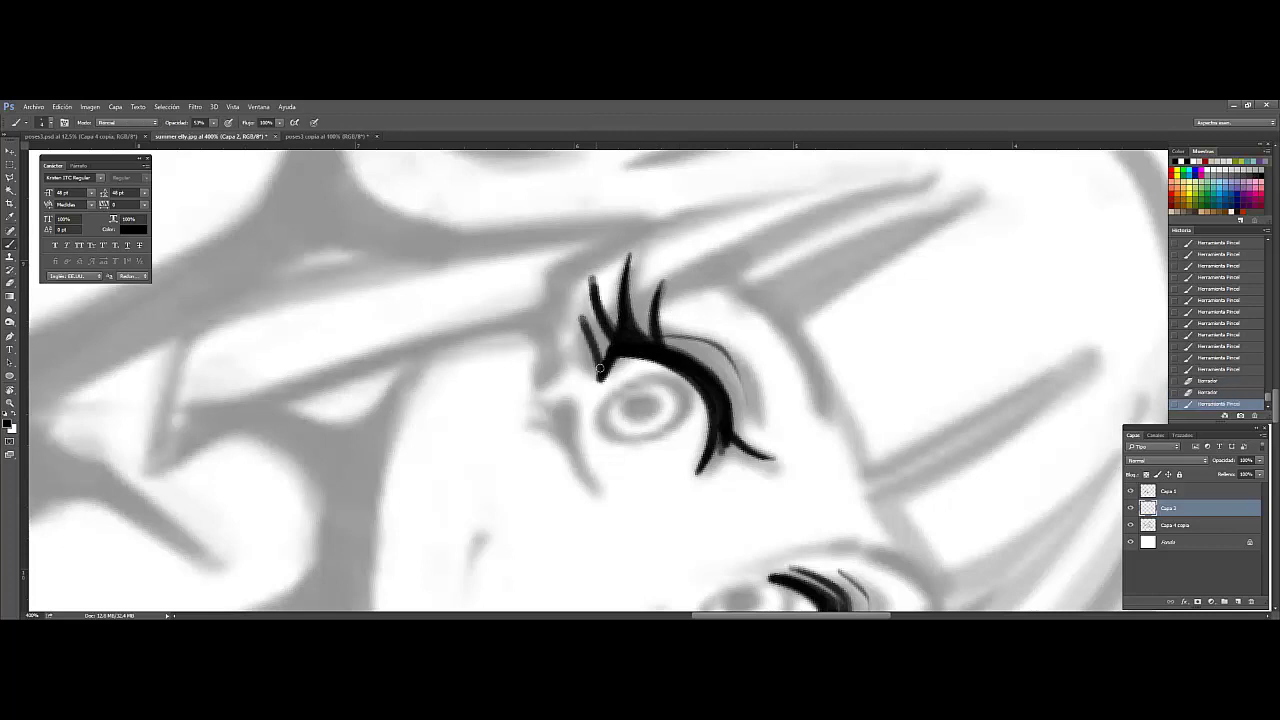
{"action": "left_click_drag", "start_coordinate": [590, 320], "coordinate": [606, 382]}
{"action": "key", "text": "b"}
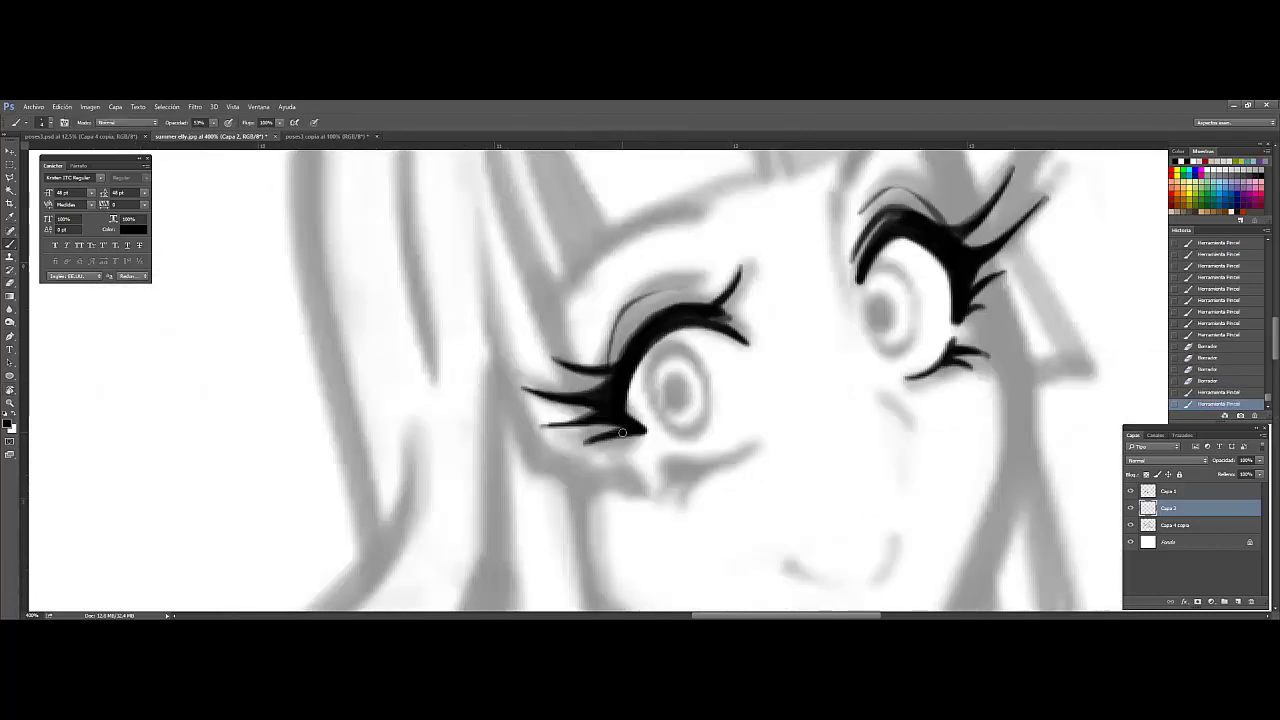
{"action": "mouse_move", "coordinate": [622, 432]}
{"action": "left_mouse_down"}
{"action": "mouse_move", "coordinate": [652, 436]}
{"action": "mouse_move", "coordinate": [691, 365]}
{"action": "mouse_move", "coordinate": [722, 370]}
{"action": "mouse_move", "coordinate": [676, 403]}
{"action": "mouse_move", "coordinate": [722, 370]}
{"action": "left_mouse_up"}
Step: Ink the left eye's lower lid with short lashes, then zoom out
{"action": "key", "text": "e"}
{"action": "key", "text": "b"}
{"action": "key", "text": "b"}
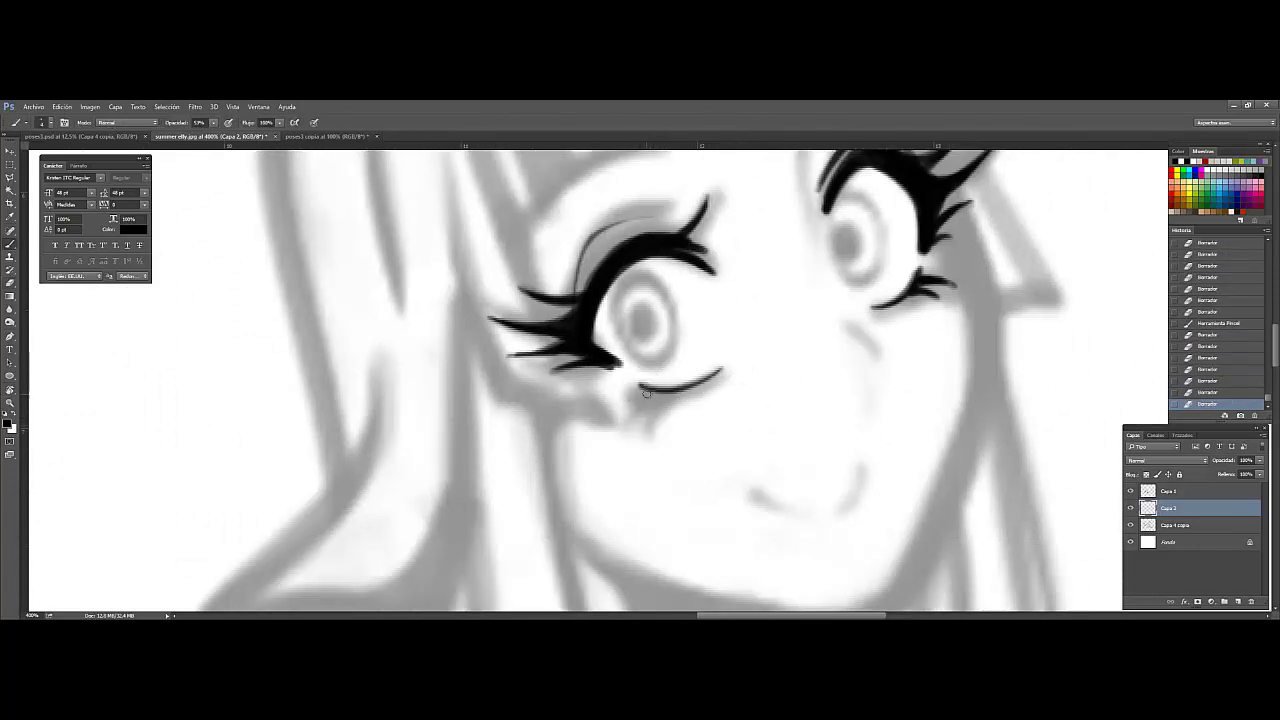
{"action": "left_click_drag", "start_coordinate": [645, 389], "coordinate": [628, 414]}
{"action": "mouse_move", "coordinate": [662, 389]}
{"action": "left_mouse_down"}
{"action": "mouse_move", "coordinate": [653, 438]}
{"action": "mouse_move", "coordinate": [645, 400]}
{"action": "mouse_move", "coordinate": [672, 415]}
{"action": "mouse_move", "coordinate": [598, 370]}
{"action": "mouse_move", "coordinate": [633, 391]}
{"action": "left_mouse_up"}
{"action": "key", "text": "e"}
{"action": "key", "text": "b"}
{"action": "key", "text": "e"}
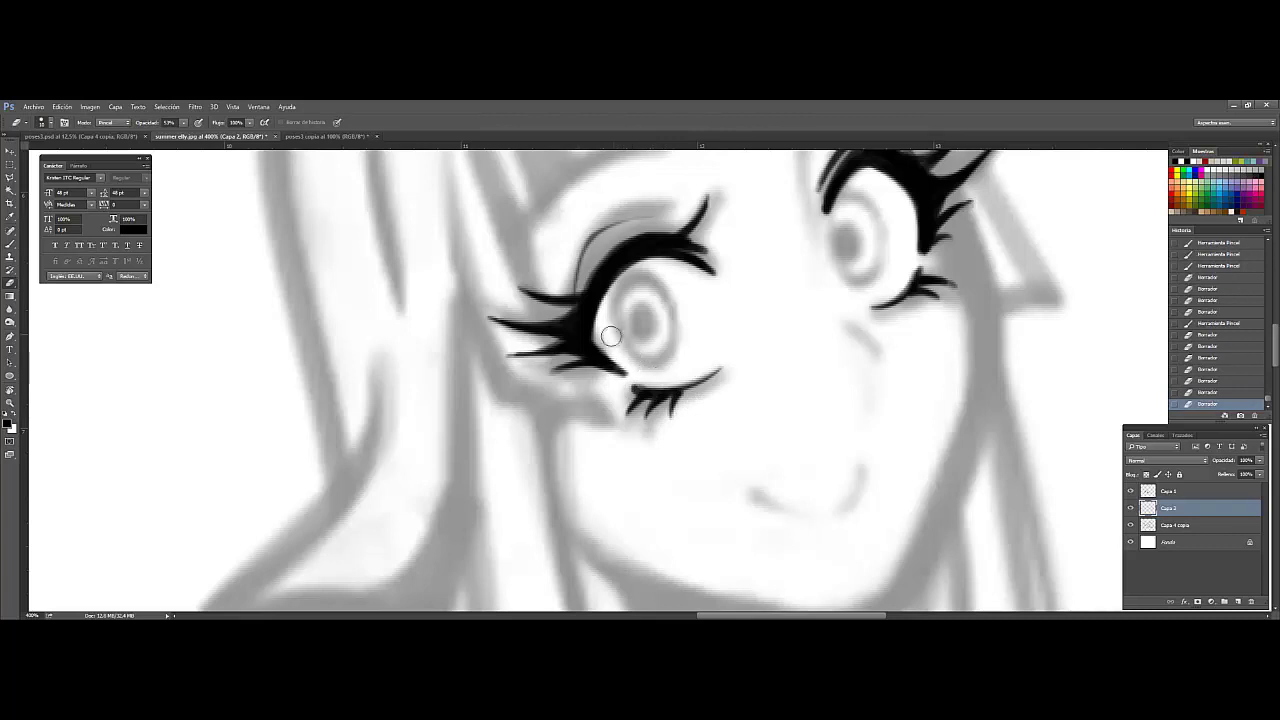
{"action": "key", "text": "ctrl+0"}
Step: Save the drawing as 'summer lucy'
{"action": "key", "text": "ctrl+shift+s"}
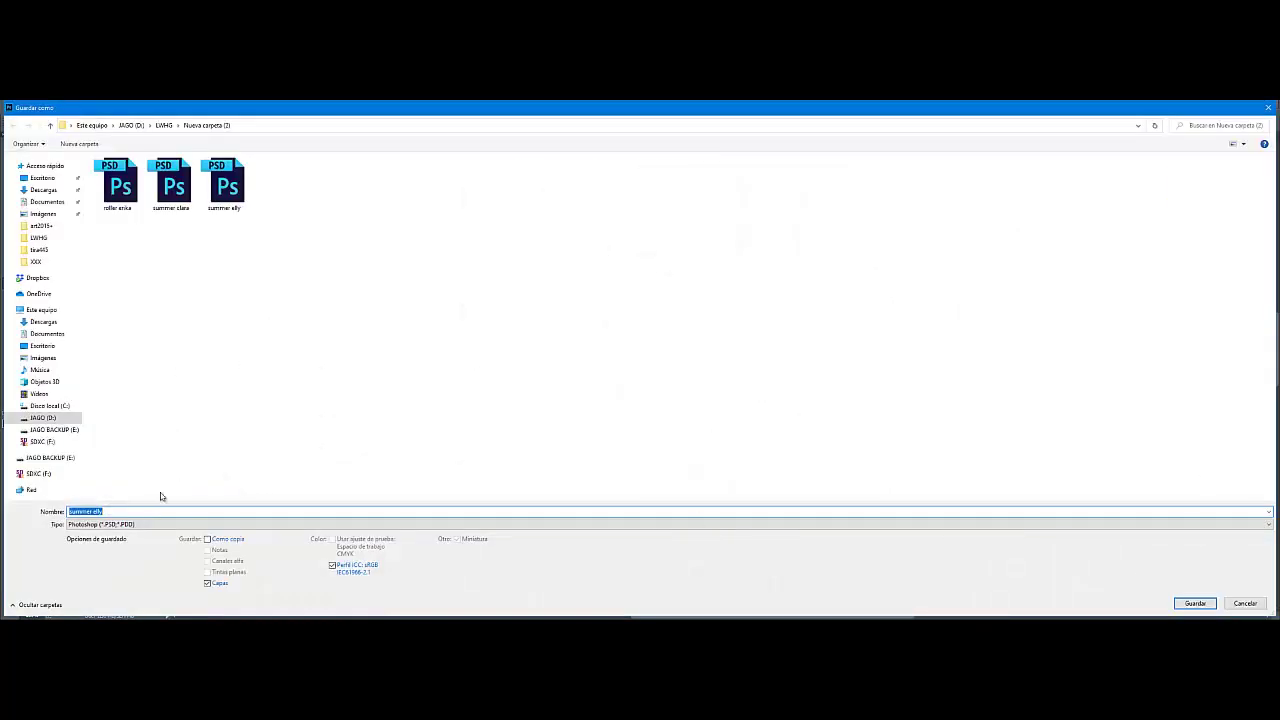
{"action": "key", "text": "BackSpace"}
{"action": "type", "text": "ell"}
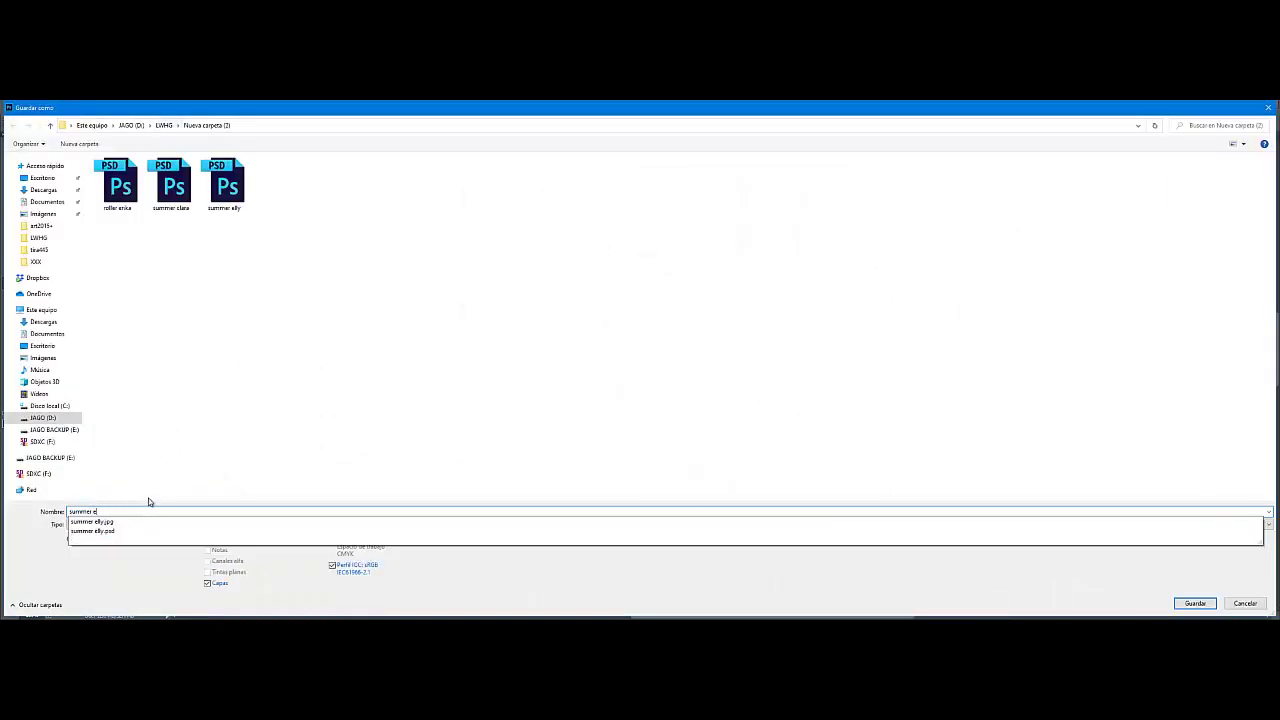
{"action": "key", "text": "BackSpace"}
{"action": "type", "text": "lucy"}
{"action": "key", "text": "Return"}
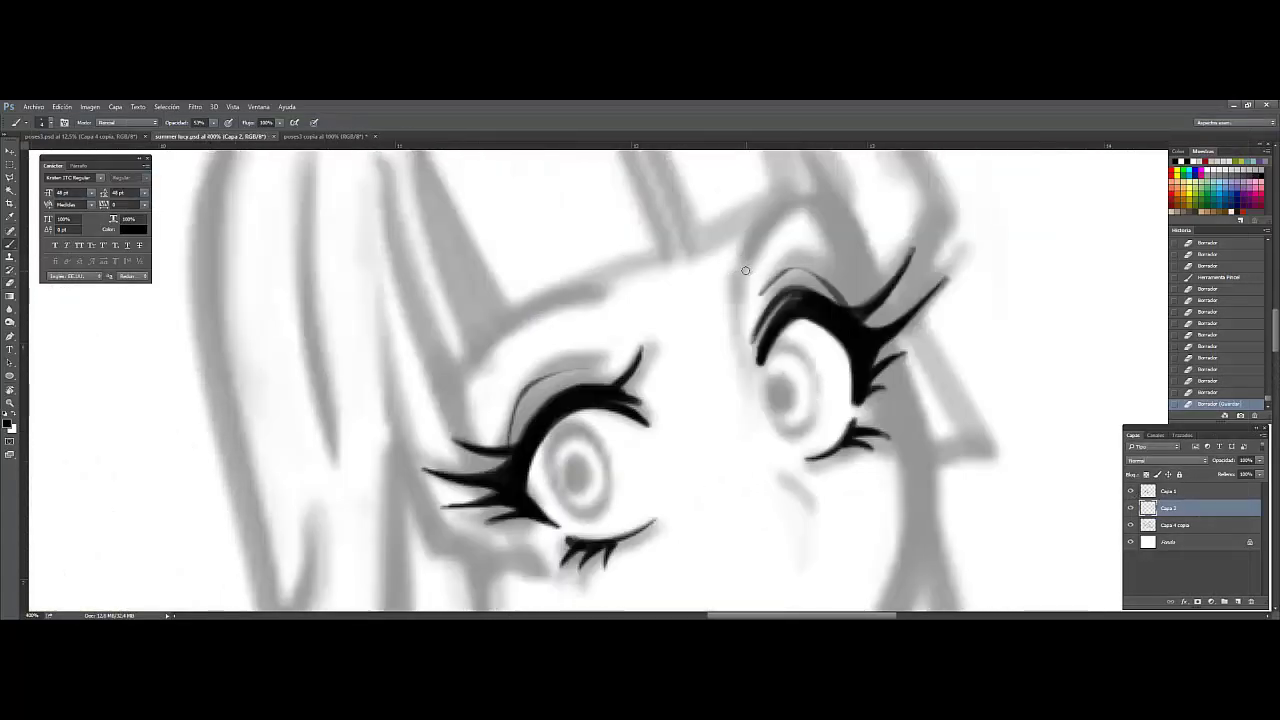
Step: Ink and trim black eyebrows above both eyes
{"action": "mouse_move", "coordinate": [745, 285]}
{"action": "left_mouse_down"}
{"action": "mouse_move", "coordinate": [818, 212]}
{"action": "mouse_move", "coordinate": [742, 290]}
{"action": "left_mouse_up"}
{"action": "left_click_drag", "start_coordinate": [760, 240], "coordinate": [742, 300]}
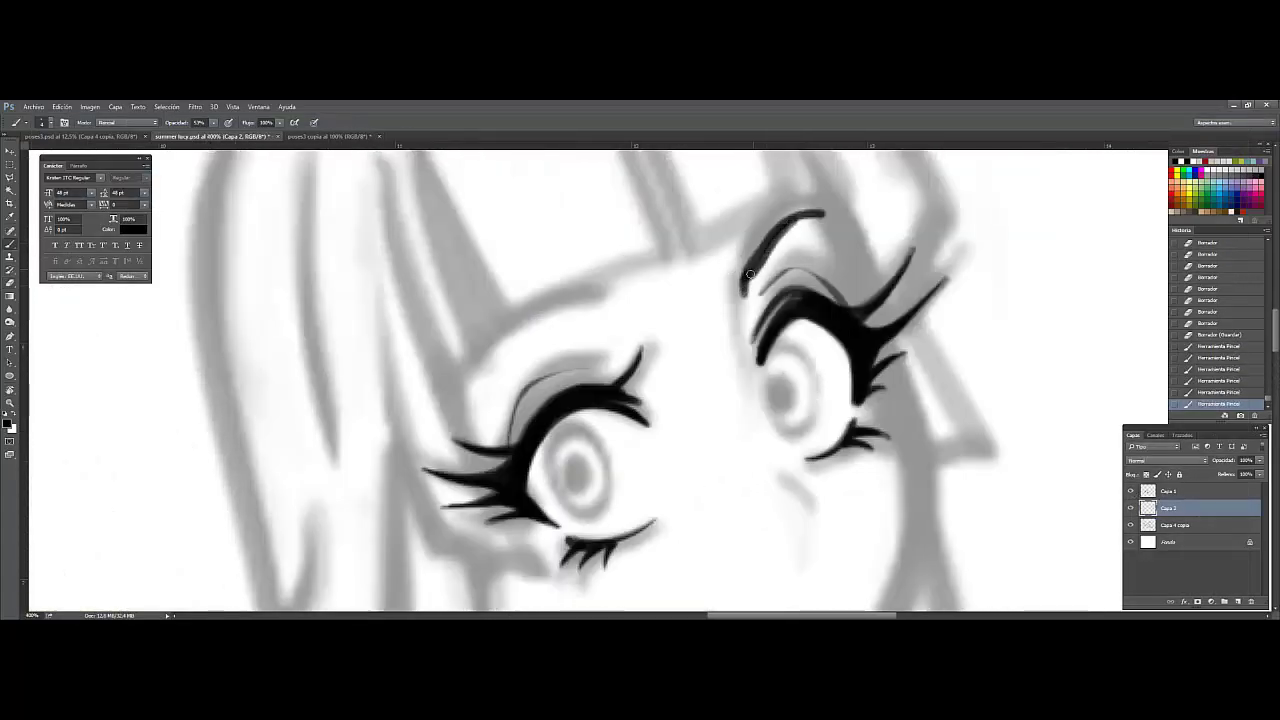
{"action": "key", "text": "e"}
{"action": "mouse_move", "coordinate": [840, 214]}
{"action": "left_mouse_down"}
{"action": "mouse_move", "coordinate": [790, 232]}
{"action": "mouse_move", "coordinate": [738, 304]}
{"action": "left_mouse_up"}
{"action": "key", "text": "b"}
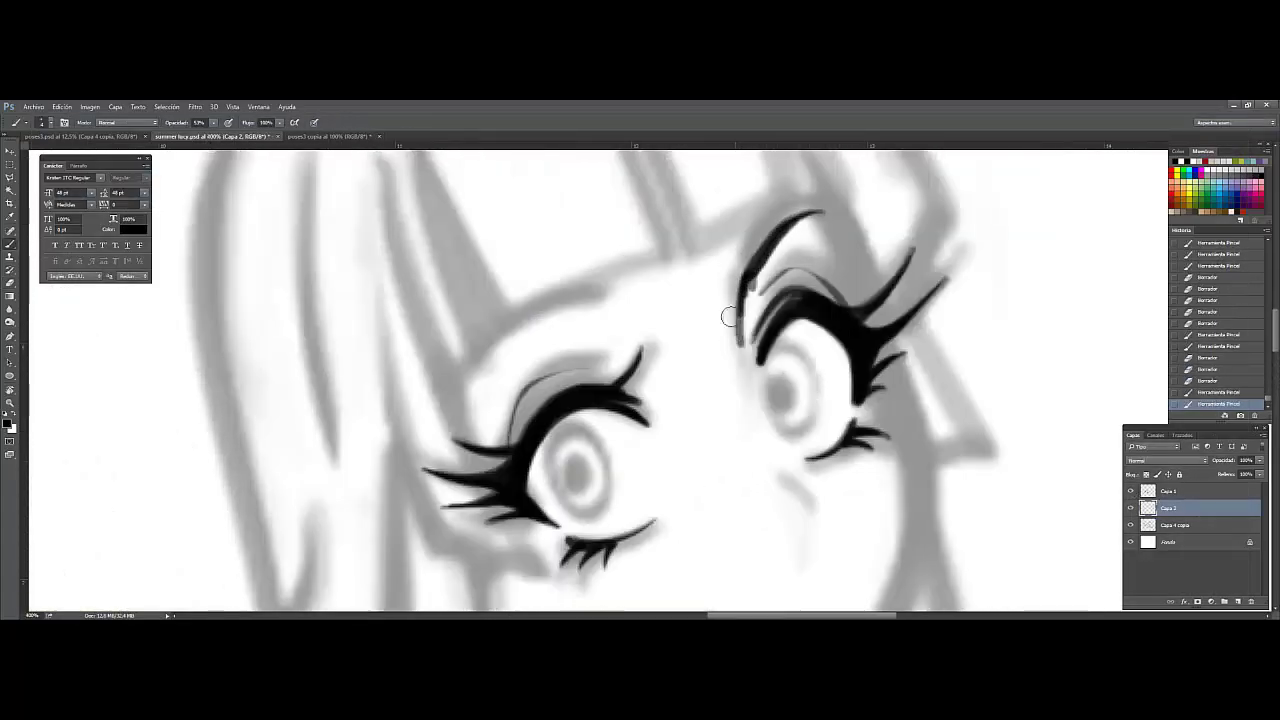
{"action": "mouse_move", "coordinate": [600, 312]}
{"action": "left_mouse_down"}
{"action": "mouse_move", "coordinate": [473, 385]}
{"action": "mouse_move", "coordinate": [600, 312]}
{"action": "left_mouse_up"}
{"action": "key", "text": "e"}
{"action": "left_click_drag", "start_coordinate": [470, 400], "coordinate": [505, 355]}
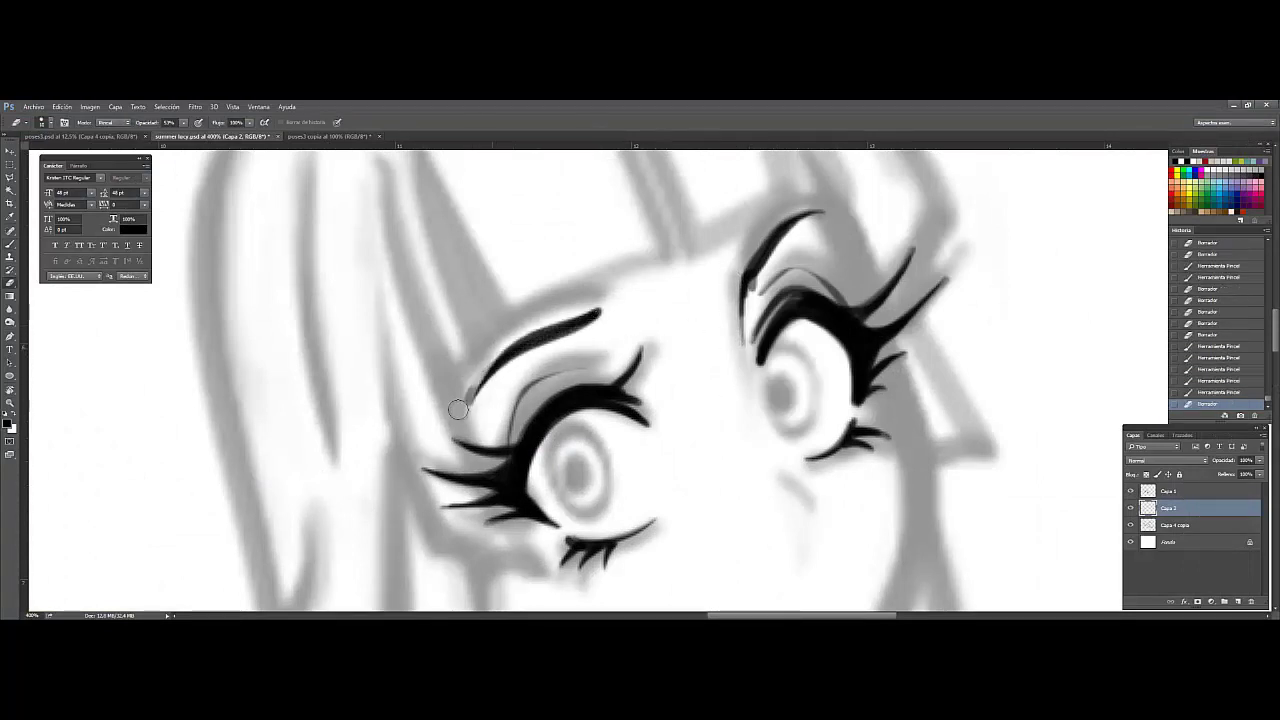
{"action": "left_click_drag", "start_coordinate": [606, 314], "coordinate": [600, 322]}
Step: Ink the nose line and smiling mouth, then zoom out to check the face
{"action": "left_click_drag", "start_coordinate": [790, 433], "coordinate": [755, 313]}
{"action": "left_click_drag", "start_coordinate": [740, 350], "coordinate": [775, 405]}
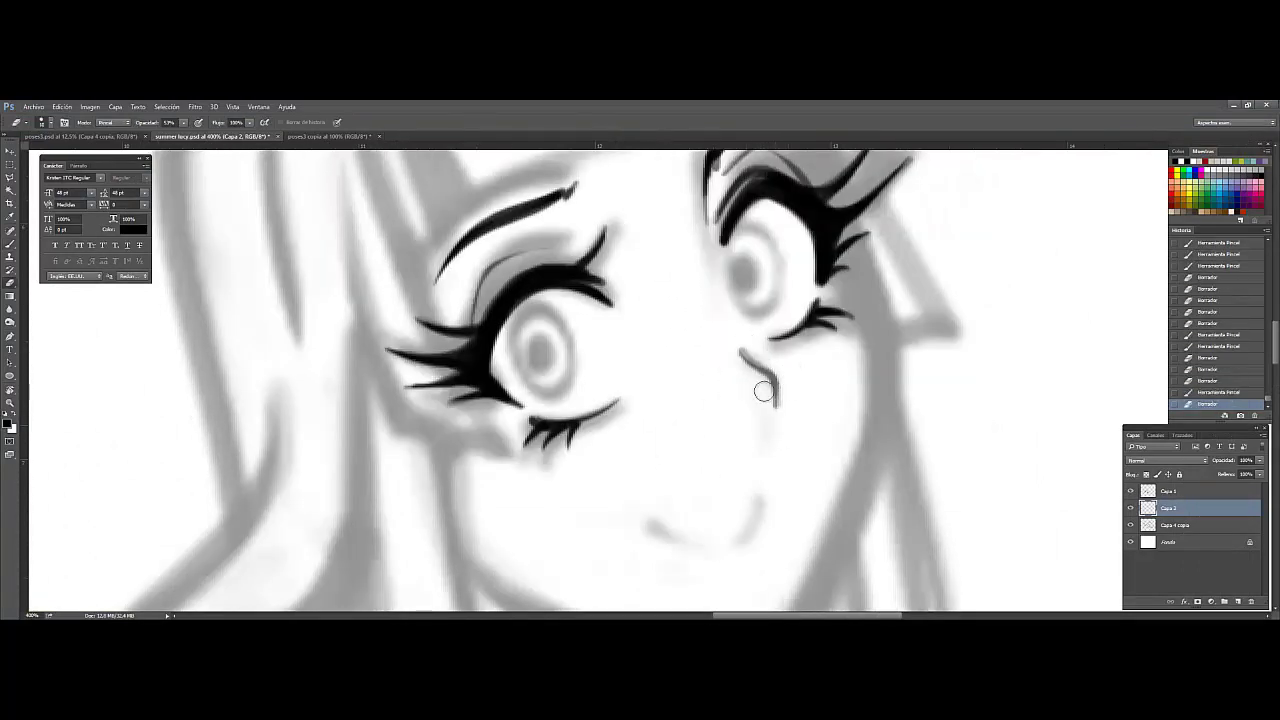
{"action": "left_click_drag", "start_coordinate": [765, 452], "coordinate": [802, 357]}
{"action": "key", "text": "b"}
{"action": "mouse_move", "coordinate": [801, 404]}
{"action": "left_mouse_down"}
{"action": "mouse_move", "coordinate": [706, 440]}
{"action": "mouse_move", "coordinate": [744, 446]}
{"action": "left_mouse_up"}
{"action": "key", "text": "e"}
{"action": "left_click_drag", "start_coordinate": [700, 428], "coordinate": [745, 442]}
{"action": "mouse_move", "coordinate": [742, 440]}
{"action": "left_mouse_down"}
{"action": "mouse_move", "coordinate": [734, 432]}
{"action": "mouse_move", "coordinate": [749, 433]}
{"action": "left_mouse_up"}
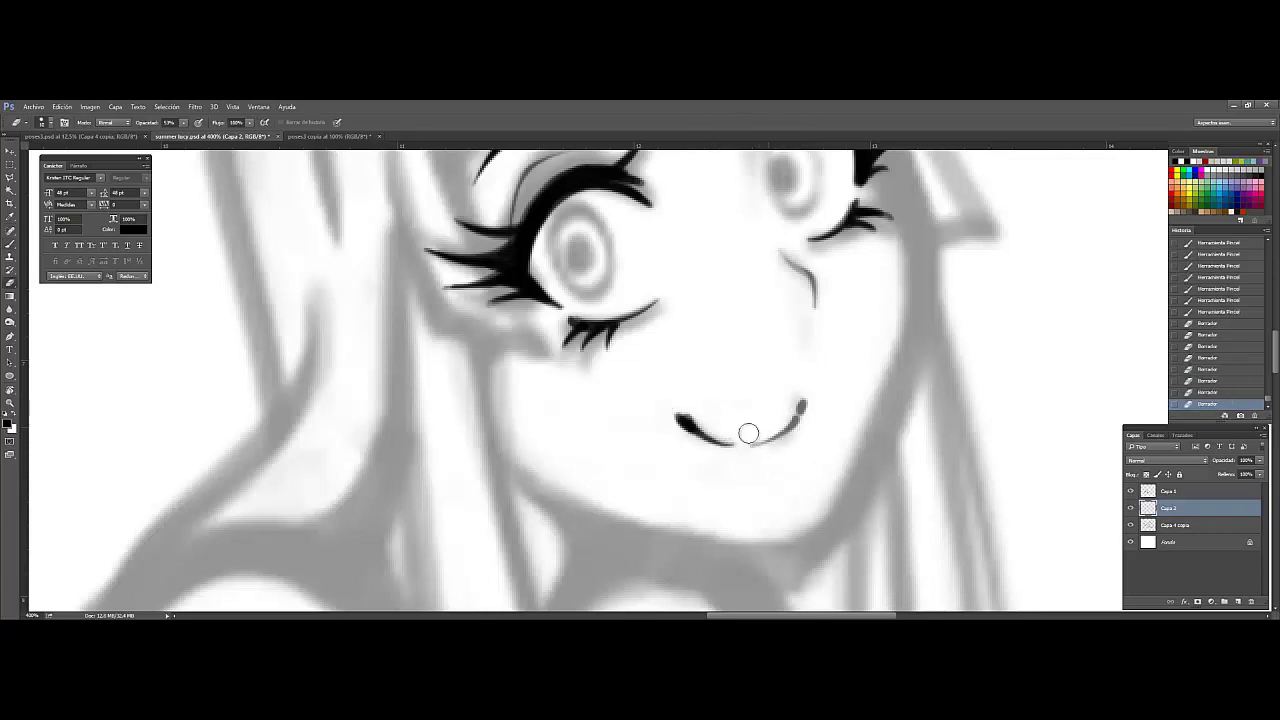
{"action": "key", "text": "ctrl+1"}
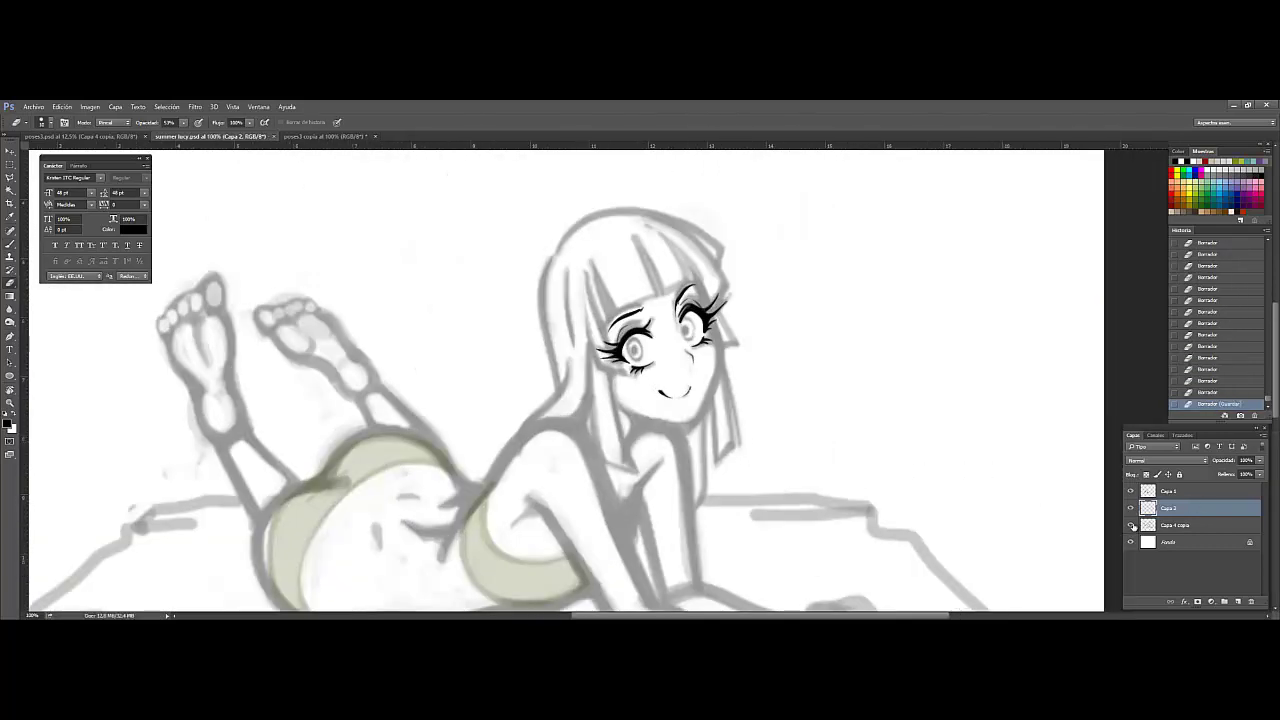
{"action": "left_click_drag", "start_coordinate": [827, 464], "coordinate": [805, 488]}
{"action": "scroll", "coordinate": [805, 488], "scroll_direction": "up", "scroll_amount": 5}
Step: Add a new empty layer and shade inside the right iris
{"action": "key", "text": "ctrl+shift+n"}
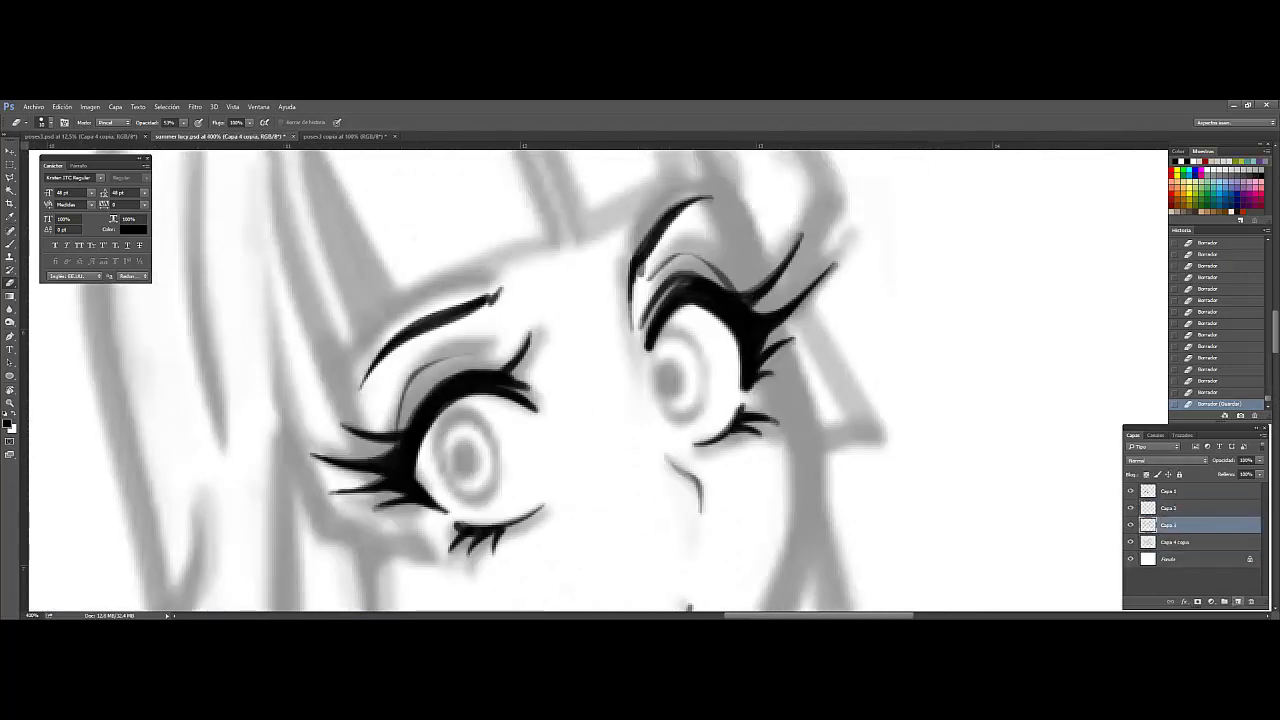
{"action": "scroll", "coordinate": [656, 336], "scroll_direction": "up", "scroll_amount": 2}
{"action": "key", "text": "b"}
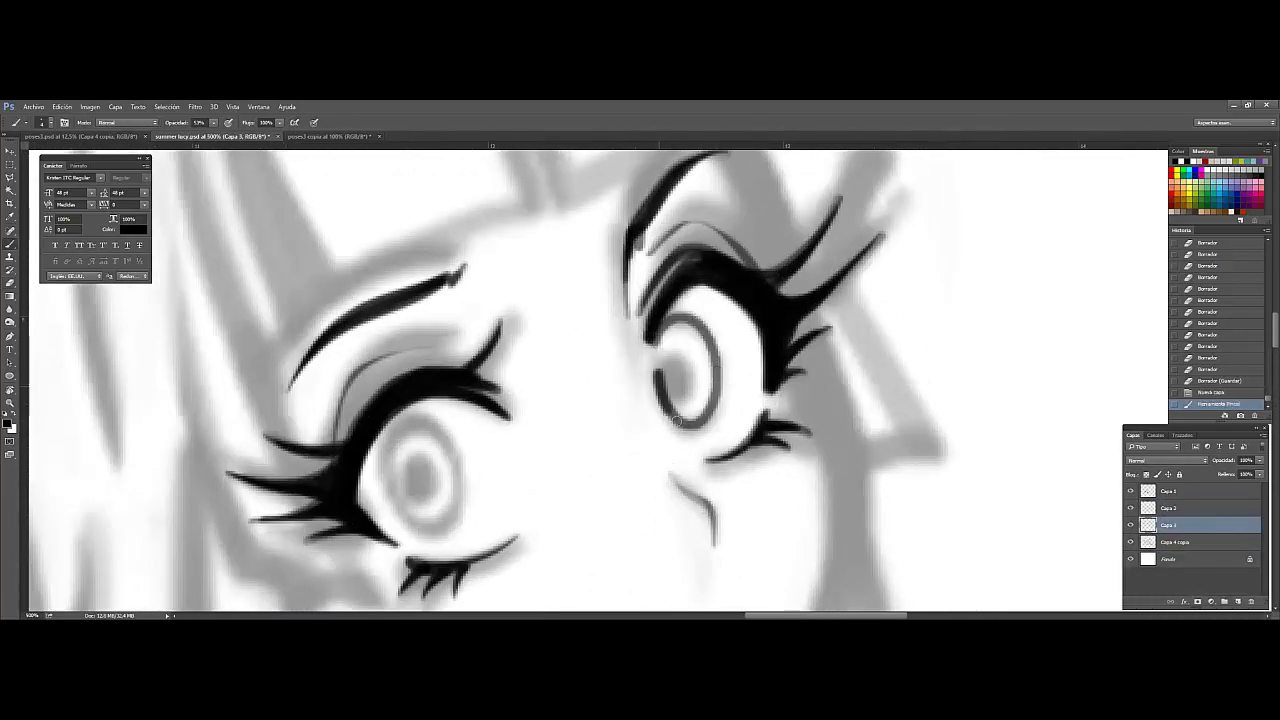
{"action": "mouse_move", "coordinate": [678, 421]}
{"action": "left_mouse_down"}
{"action": "mouse_move", "coordinate": [668, 340]}
{"action": "mouse_move", "coordinate": [680, 410]}
{"action": "left_mouse_up"}
{"action": "key", "text": "e"}
{"action": "mouse_move", "coordinate": [670, 350]}
{"action": "left_mouse_down"}
{"action": "mouse_move", "coordinate": [690, 410]}
{"action": "mouse_move", "coordinate": [670, 351]}
{"action": "left_mouse_up"}
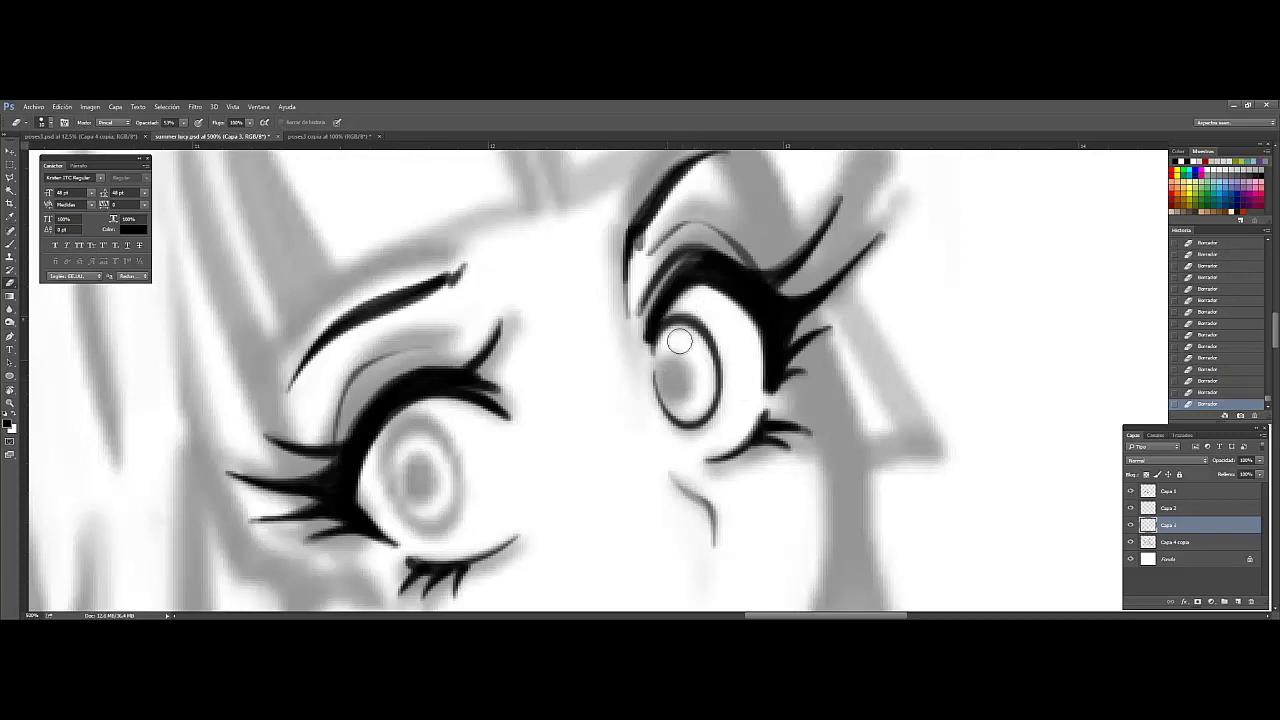
Step: Paint a dark ring around the left iris and soften its shading
{"action": "left_click_drag", "start_coordinate": [566, 452], "coordinate": [696, 382]}
{"action": "key", "text": "b"}
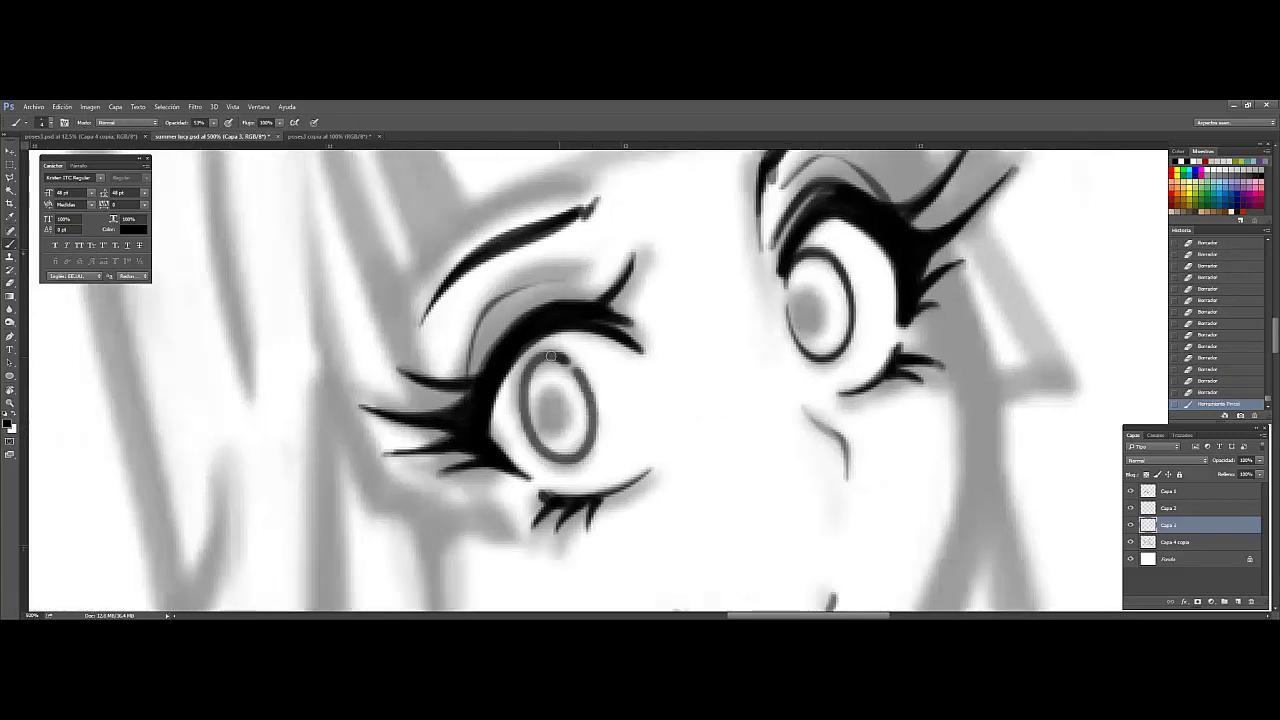
{"action": "left_click_drag", "start_coordinate": [550, 356], "coordinate": [545, 440]}
{"action": "key", "text": "e"}
{"action": "key", "text": "b"}
{"action": "left_click_drag", "start_coordinate": [535, 362], "coordinate": [540, 455]}
{"action": "key", "text": "e"}
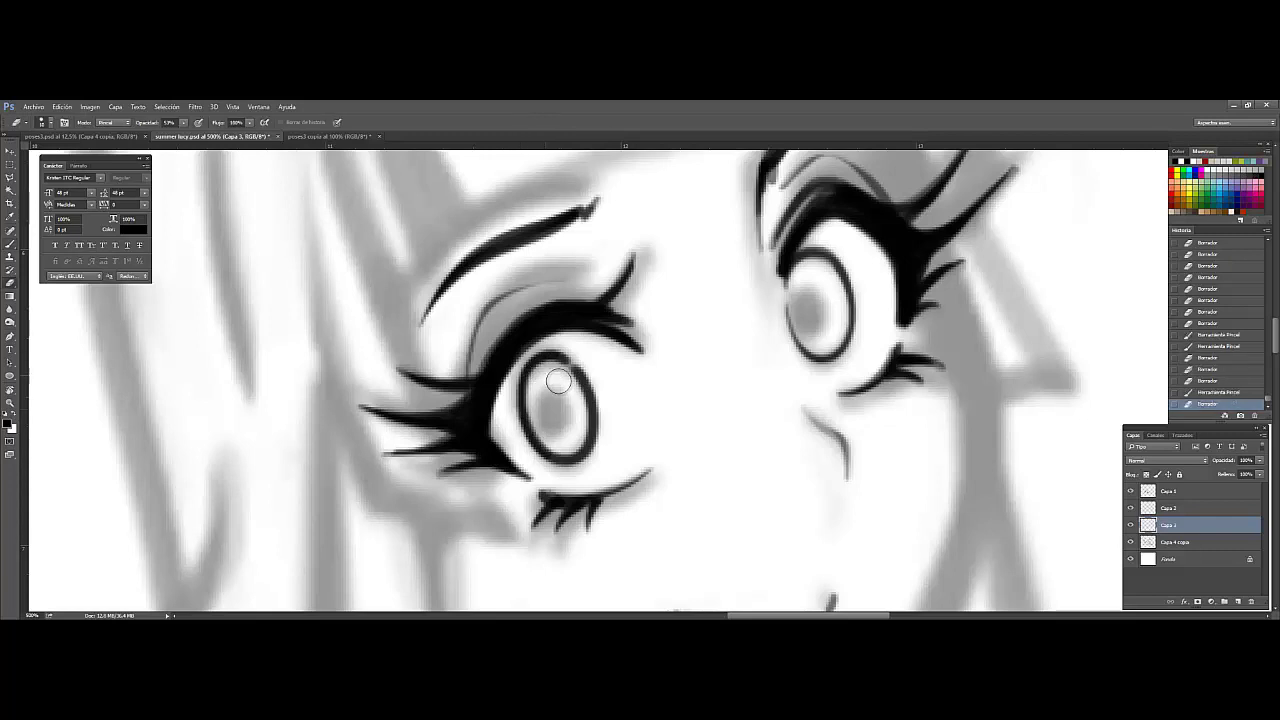
{"action": "mouse_move", "coordinate": [503, 405]}
{"action": "left_mouse_down"}
{"action": "mouse_move", "coordinate": [543, 457]}
{"action": "mouse_move", "coordinate": [505, 378]}
{"action": "left_mouse_up"}
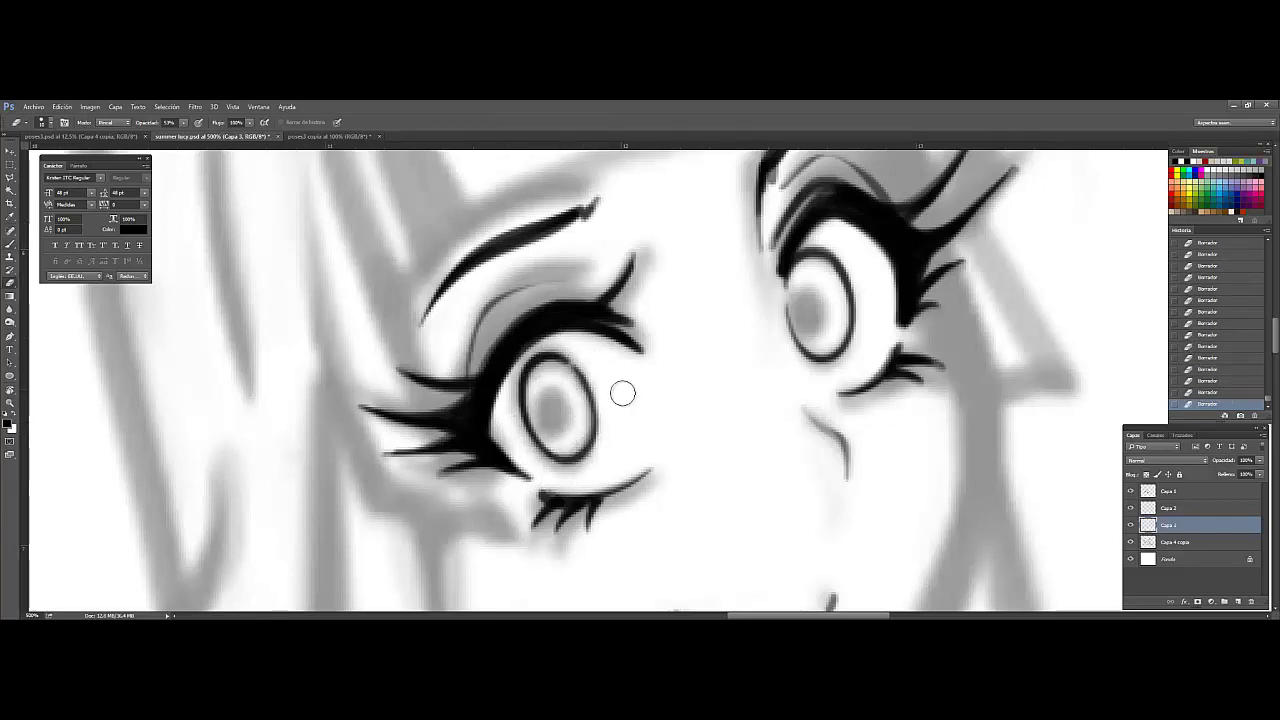
{"action": "mouse_move", "coordinate": [622, 393]}
{"action": "left_mouse_down"}
{"action": "mouse_move", "coordinate": [543, 434]}
{"action": "mouse_move", "coordinate": [616, 428]}
{"action": "left_mouse_up"}
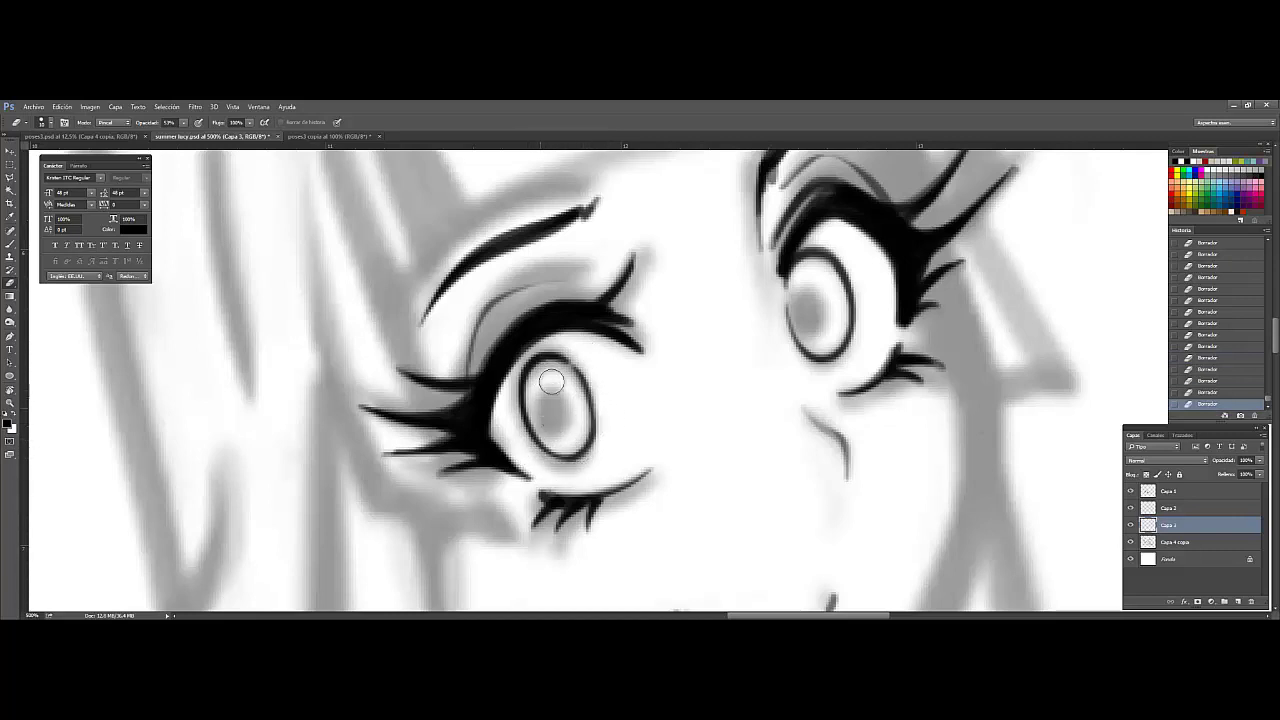
Step: Hide the grey sketch layer and clean stray marks around the iris
{"action": "left_click", "coordinate": [1130, 541]}
{"action": "left_click_drag", "start_coordinate": [539, 409], "coordinate": [457, 349]}
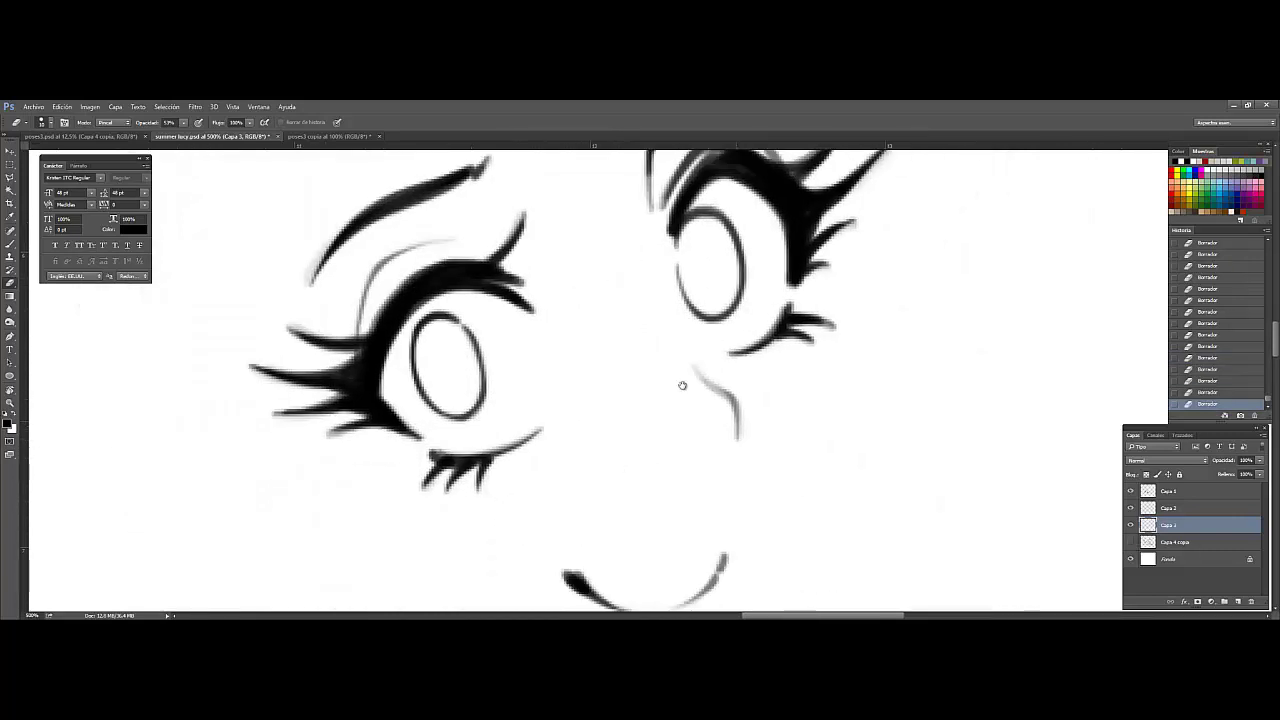
{"action": "key", "text": "b"}
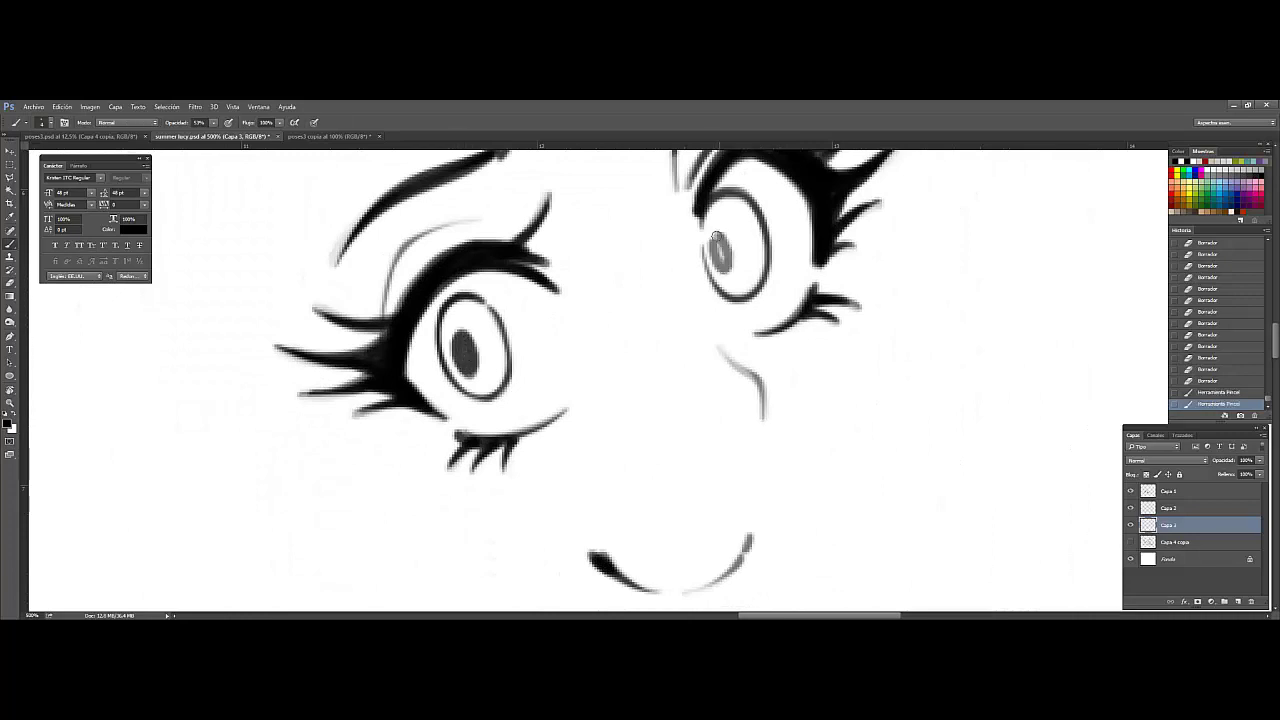
{"action": "key", "text": "e"}
{"action": "left_click_drag", "start_coordinate": [744, 249], "coordinate": [738, 244]}
{"action": "key", "text": "b"}
{"action": "left_click_drag", "start_coordinate": [738, 244], "coordinate": [730, 250]}
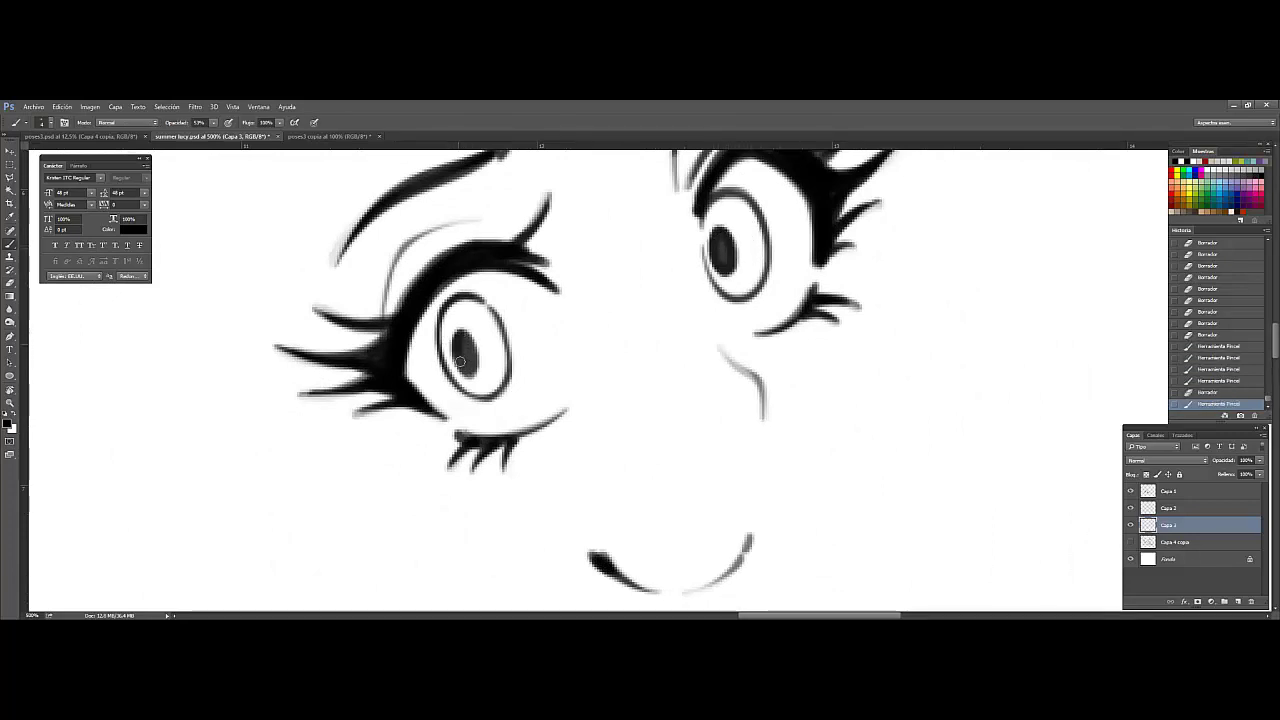
Step: Fill the left pupil with dark ink and ink the right iris around a white highlight
{"action": "left_click_drag", "start_coordinate": [462, 370], "coordinate": [470, 340]}
{"action": "scroll", "coordinate": [470, 340], "scroll_direction": "up", "scroll_amount": 2}
{"action": "left_click_drag", "start_coordinate": [520, 385], "coordinate": [507, 374]}
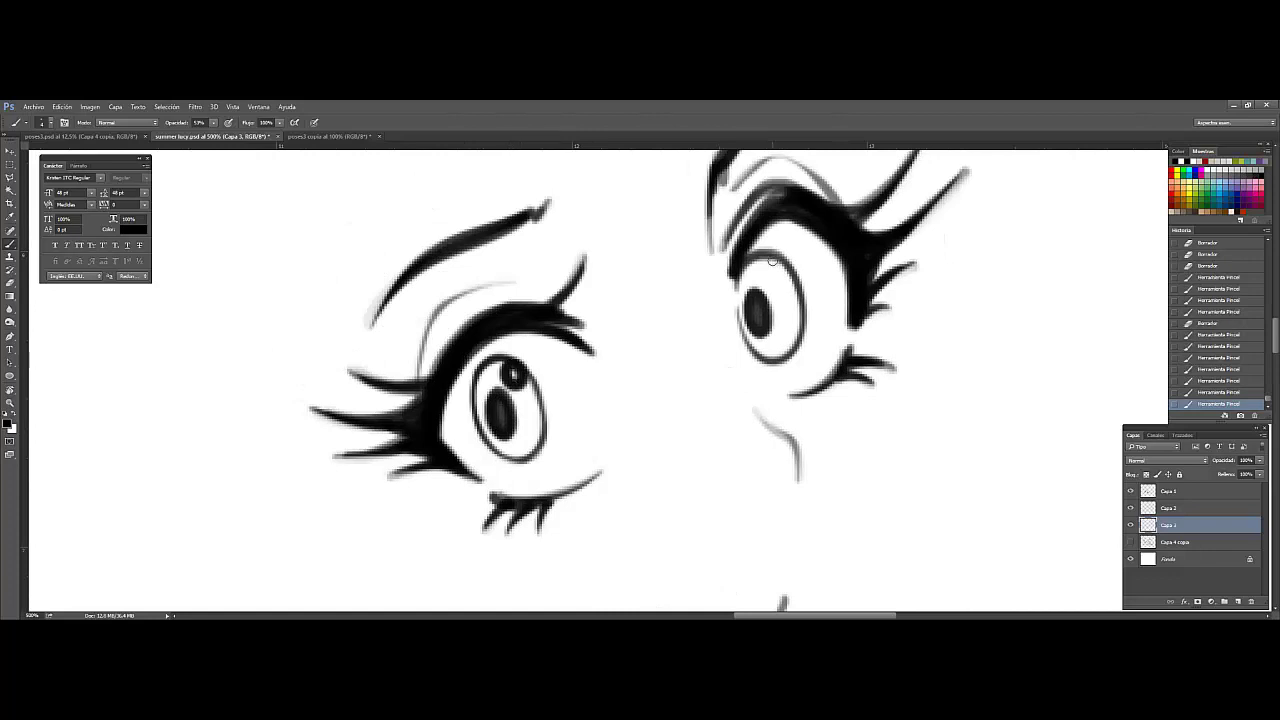
{"action": "left_click_drag", "start_coordinate": [773, 261], "coordinate": [767, 273]}
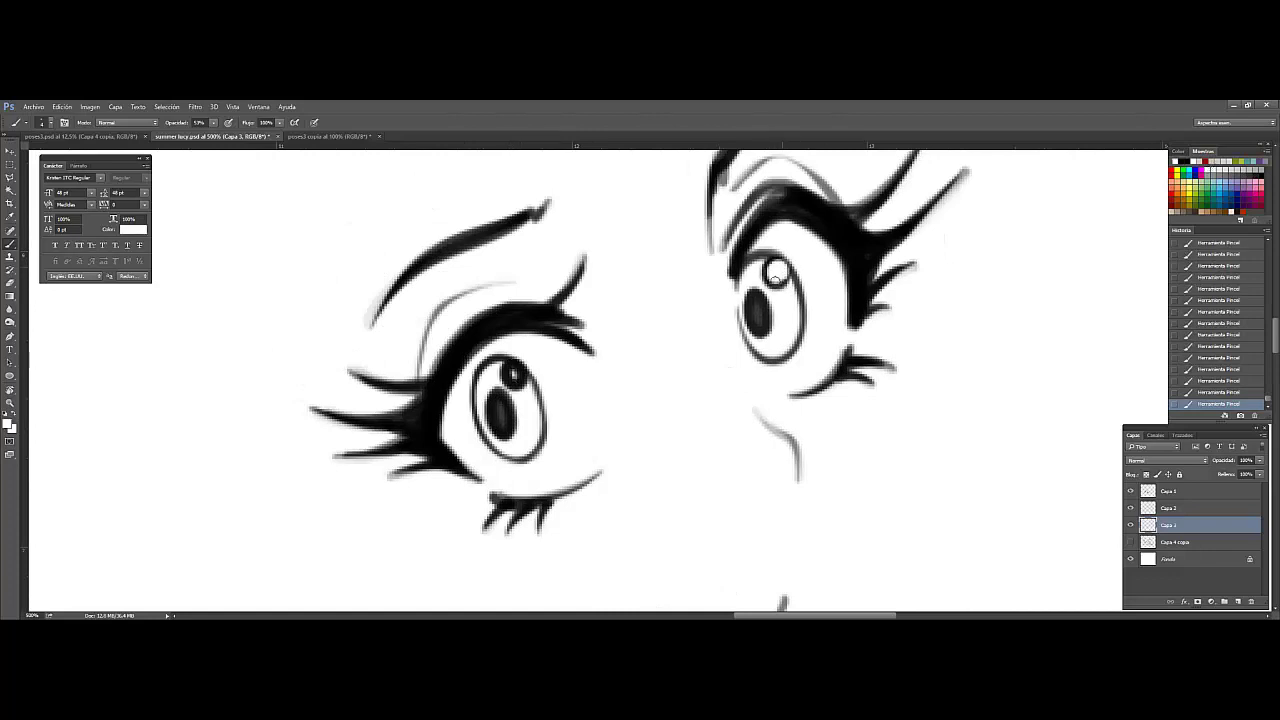
{"action": "scroll", "coordinate": [513, 378], "scroll_direction": "down", "scroll_amount": 5}
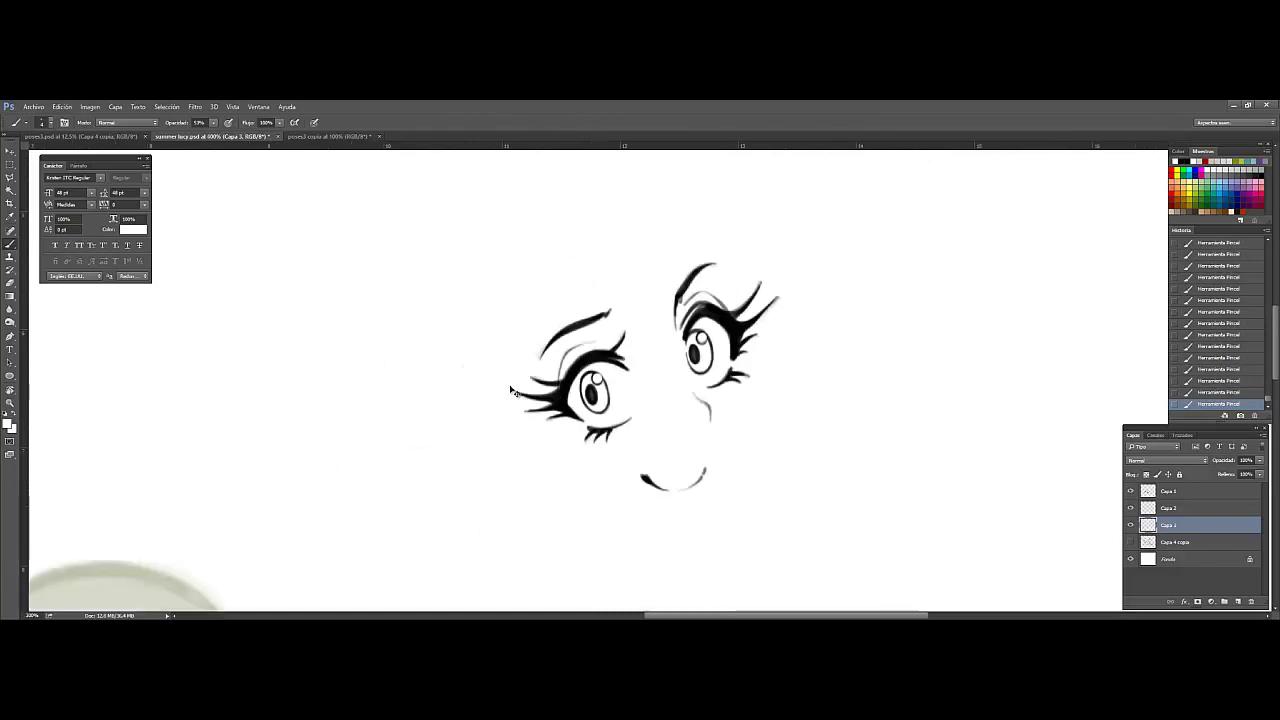
{"action": "scroll", "coordinate": [755, 296], "scroll_direction": "up", "scroll_amount": 4}
{"action": "scroll", "coordinate": [515, 280], "scroll_direction": "down", "scroll_amount": 2}
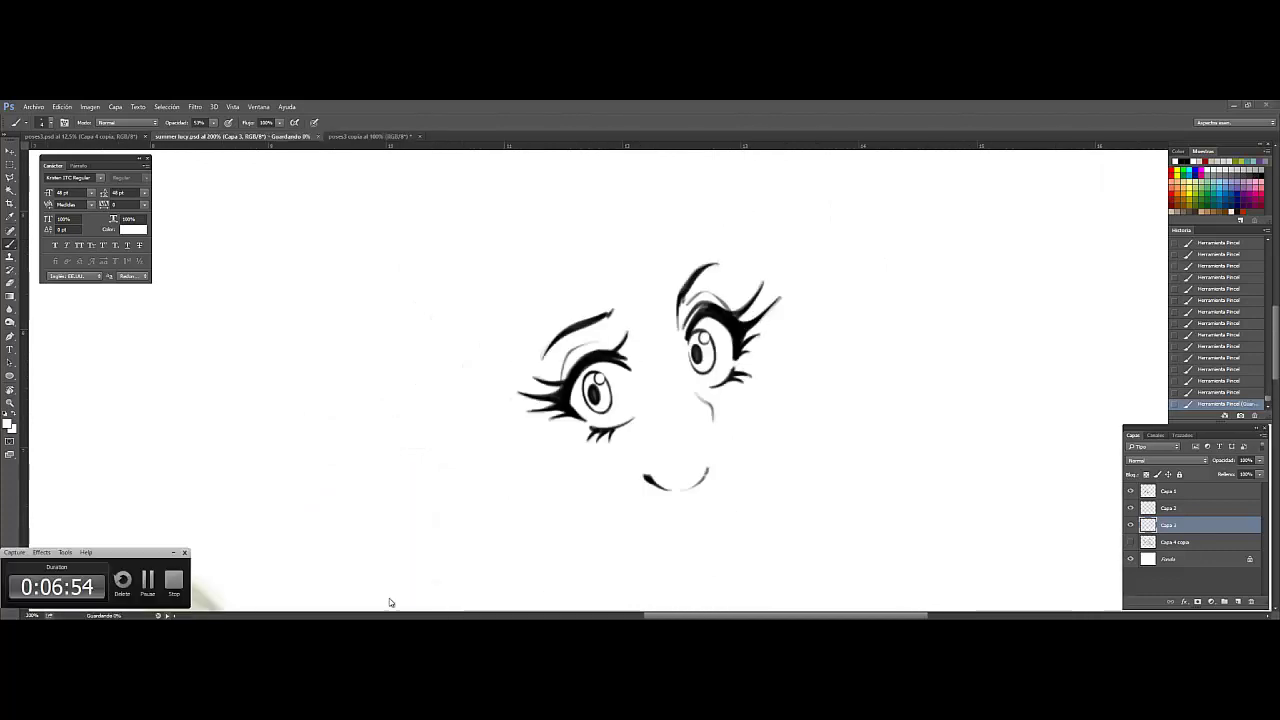
Step: Make the grey sketch layer visible again and rotate the view to align with the head
{"action": "left_click", "coordinate": [1131, 546]}
{"action": "left_click", "coordinate": [1131, 541]}
{"action": "key", "text": "r"}
{"action": "left_click_drag", "start_coordinate": [760, 300], "coordinate": [629, 371]}
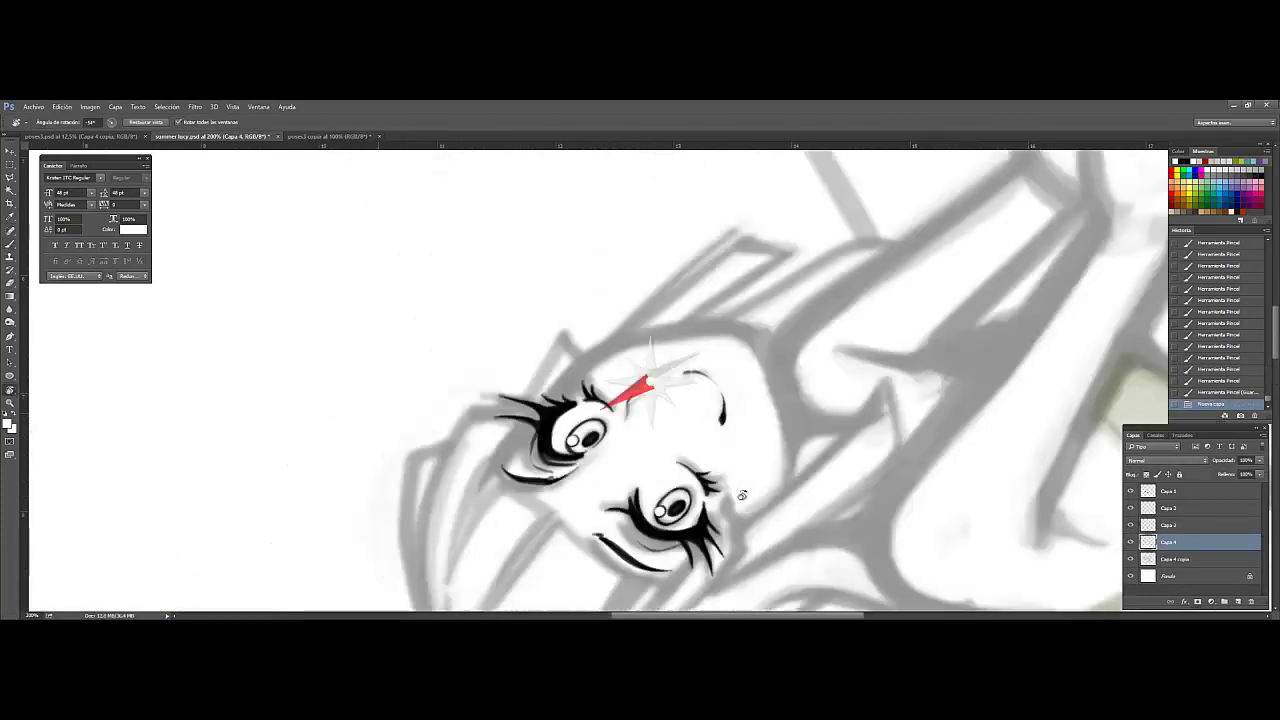
{"action": "scroll", "coordinate": [629, 371], "scroll_direction": "up", "scroll_amount": 2}
Step: Ink a smooth black outline across the top of the head, redoing the first rough stroke
{"action": "key", "text": "b"}
{"action": "left_click_drag", "start_coordinate": [445, 368], "coordinate": [917, 525]}
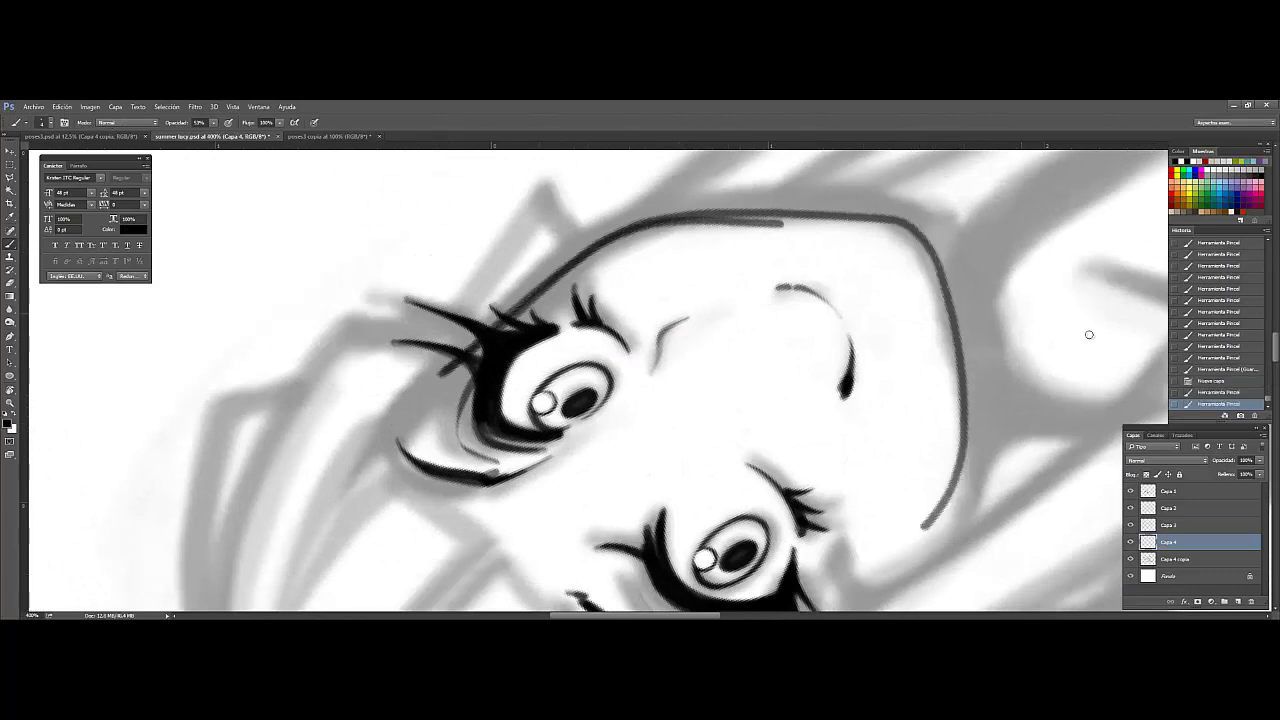
{"action": "key", "text": "ctrl+z"}
{"action": "left_click_drag", "start_coordinate": [504, 316], "coordinate": [912, 222]}
Step: Ink the upper-left head outline and erase its rough corner and faint tail
{"action": "key", "text": "r"}
{"action": "left_click_drag", "start_coordinate": [600, 380], "coordinate": [560, 470]}
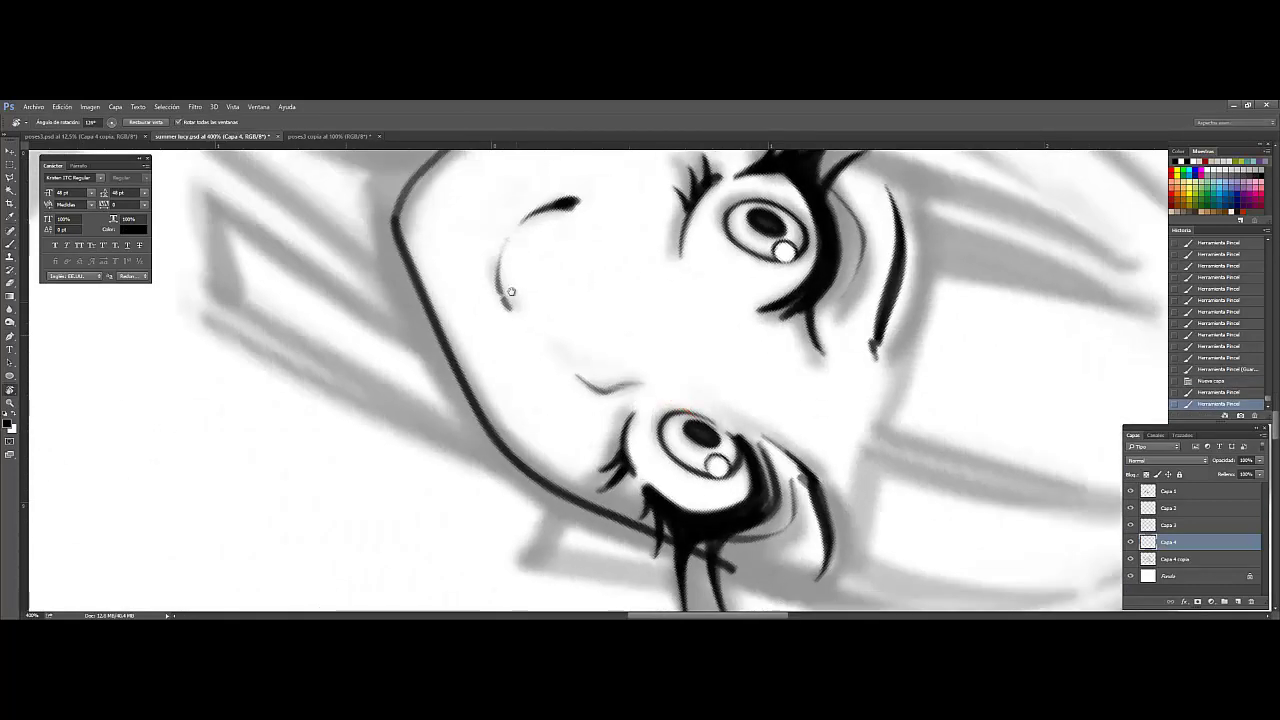
{"action": "key", "text": "b"}
{"action": "left_click_drag", "start_coordinate": [480, 430], "coordinate": [750, 242]}
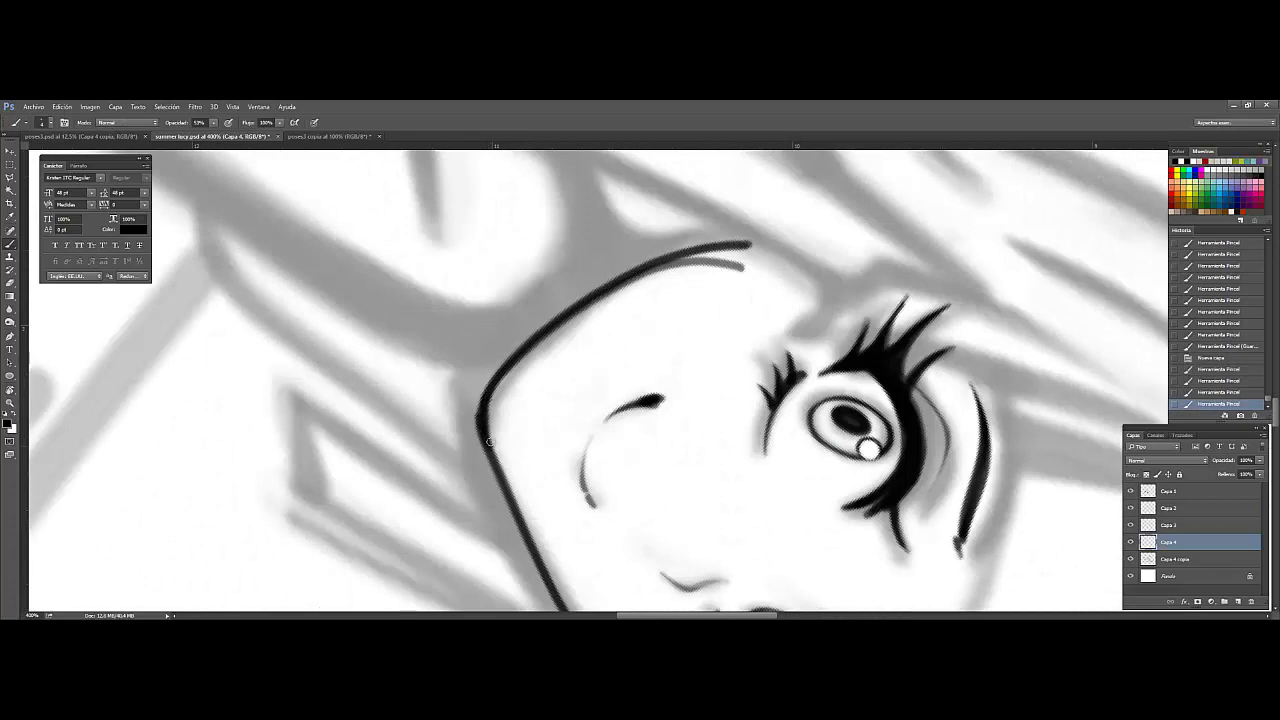
{"action": "key", "text": "e"}
{"action": "mouse_move", "coordinate": [488, 445]}
{"action": "left_mouse_down"}
{"action": "mouse_move", "coordinate": [469, 394]}
{"action": "mouse_move", "coordinate": [478, 370]}
{"action": "left_mouse_up"}
{"action": "left_click_drag", "start_coordinate": [690, 265], "coordinate": [760, 258]}
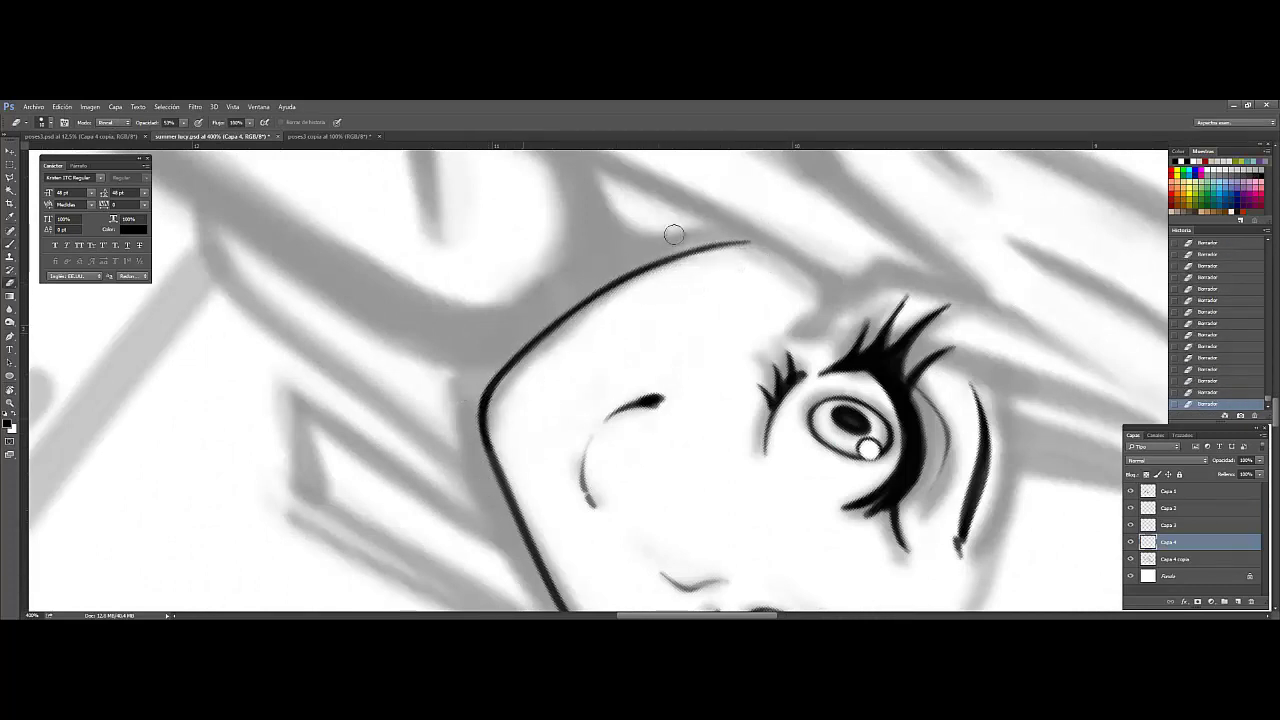
Step: Reset the rotated view upright and zoom in on the chin
{"action": "key", "text": "r"}
{"action": "left_click_drag", "start_coordinate": [674, 234], "coordinate": [511, 242]}
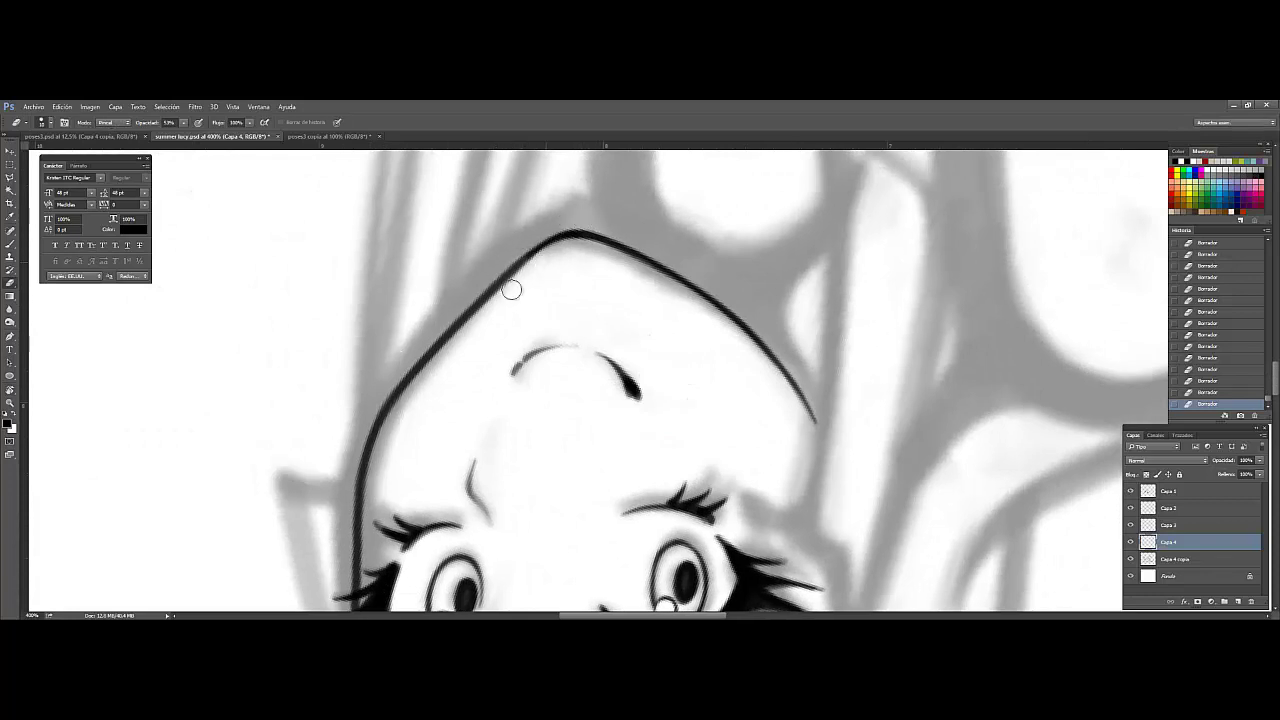
{"action": "key", "text": "r"}
{"action": "left_click_drag", "start_coordinate": [228, 503], "coordinate": [559, 287]}
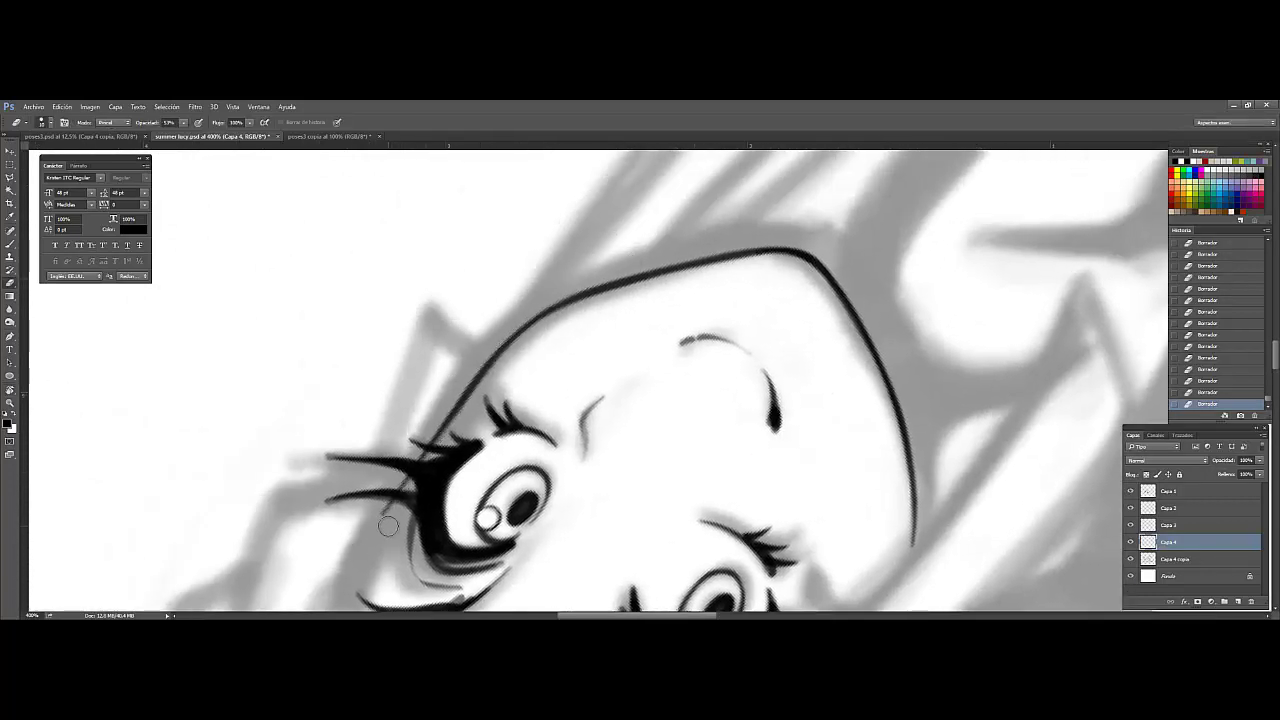
{"action": "key", "text": "r"}
{"action": "key", "text": "Escape"}
{"action": "key", "text": "ctrl+minus"}
{"action": "key", "text": "ctrl+minus"}
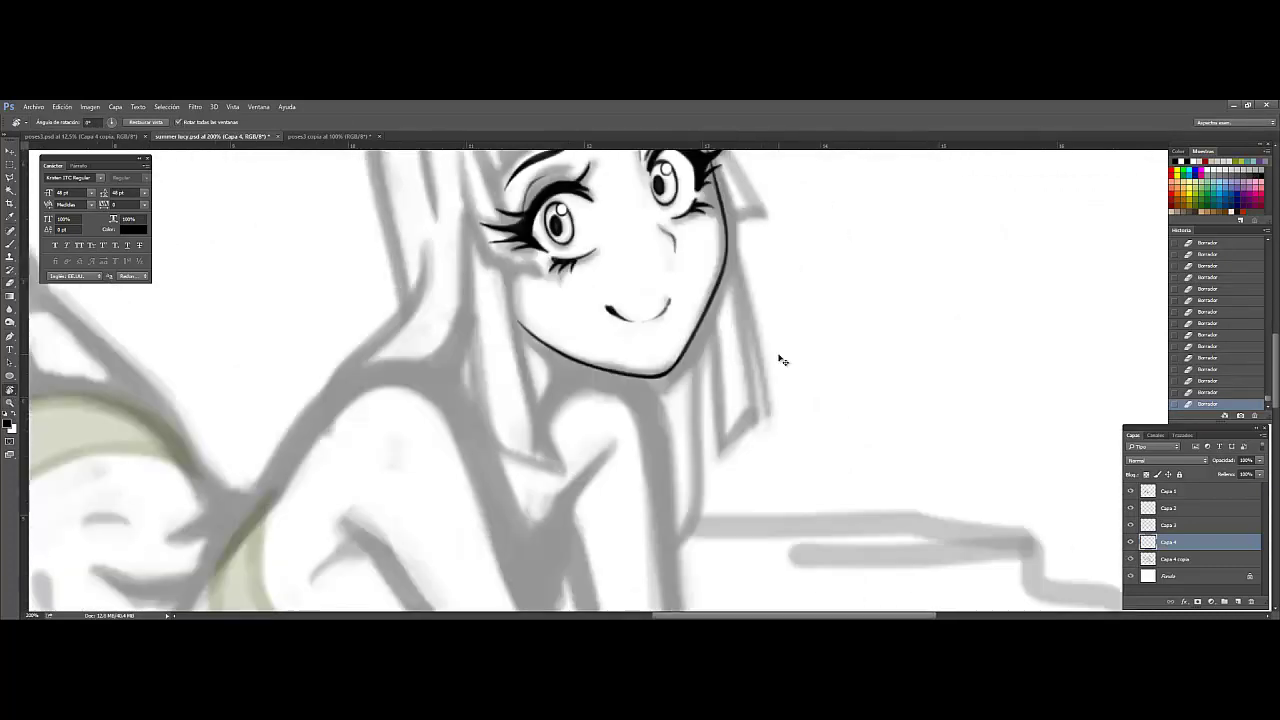
{"action": "key", "text": "ctrl+plus"}
{"action": "key", "text": "ctrl+plus"}
Step: Draw the line beneath the chin and the neck line below it
{"action": "key", "text": "b"}
{"action": "mouse_move", "coordinate": [780, 292]}
{"action": "left_mouse_down"}
{"action": "mouse_move", "coordinate": [712, 332]}
{"action": "mouse_move", "coordinate": [628, 460]}
{"action": "mouse_move", "coordinate": [654, 406]}
{"action": "left_mouse_up"}
{"action": "key", "text": "b"}
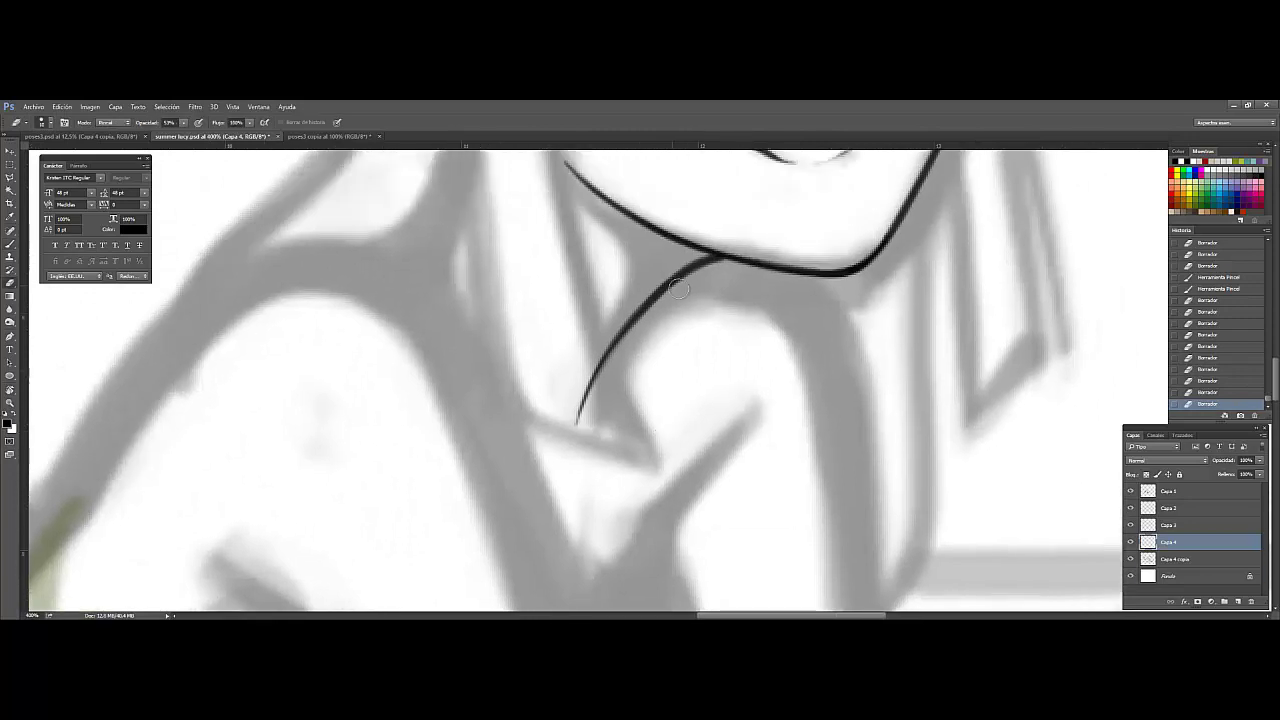
{"action": "mouse_move", "coordinate": [718, 257]}
{"action": "left_mouse_down"}
{"action": "mouse_move", "coordinate": [574, 424]}
{"action": "mouse_move", "coordinate": [632, 345]}
{"action": "left_mouse_up"}
{"action": "key", "text": "e"}
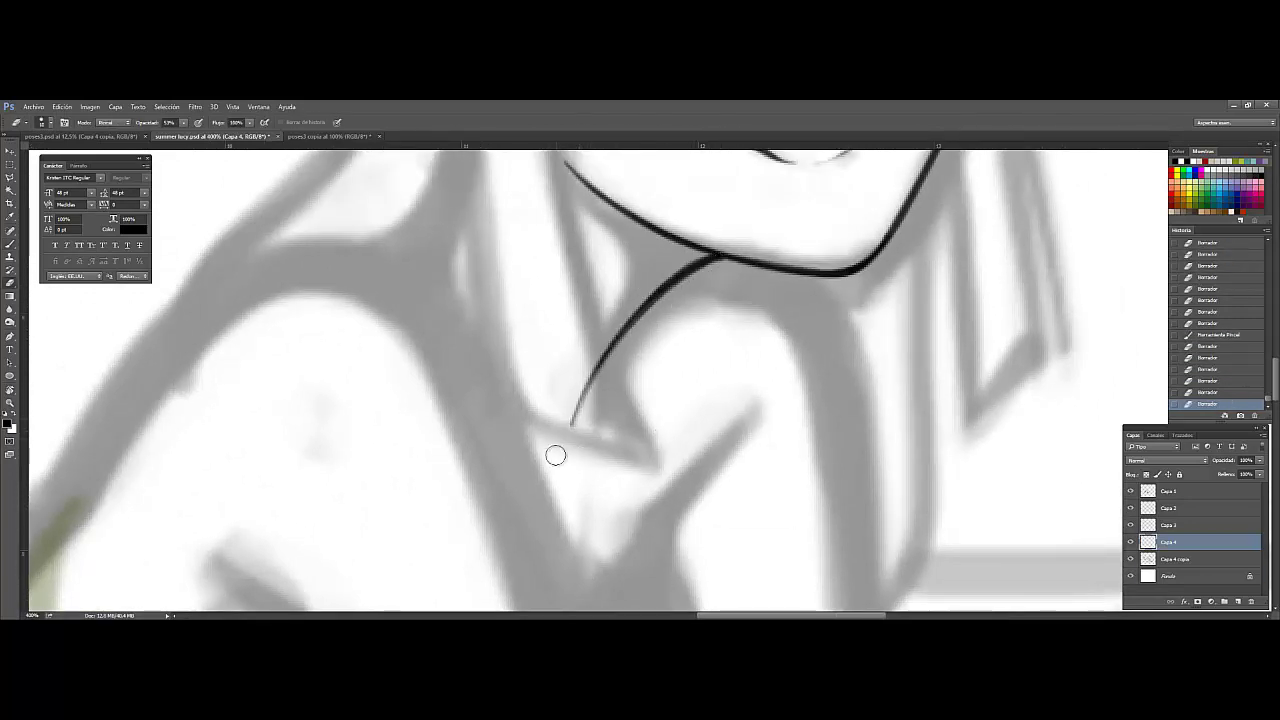
{"action": "left_click_drag", "start_coordinate": [437, 201], "coordinate": [457, 309]}
Step: Ink and soften the left neck line, then zoom in on the neck
{"action": "key", "text": "b"}
{"action": "left_click_drag", "start_coordinate": [498, 258], "coordinate": [390, 377]}
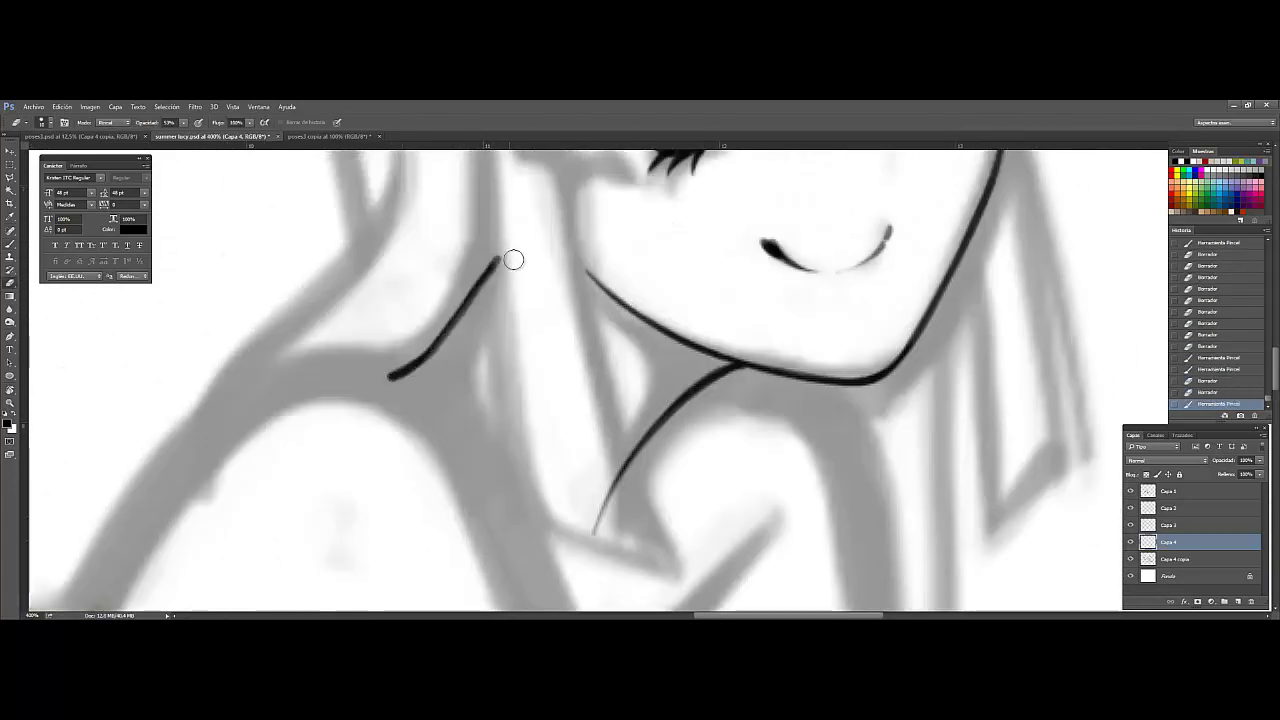
{"action": "key", "text": "e"}
{"action": "left_click_drag", "start_coordinate": [505, 256], "coordinate": [390, 380]}
{"action": "key", "text": "ctrl+minus"}
{"action": "key", "text": "ctrl+minus"}
{"action": "key", "text": "ctrl+minus"}
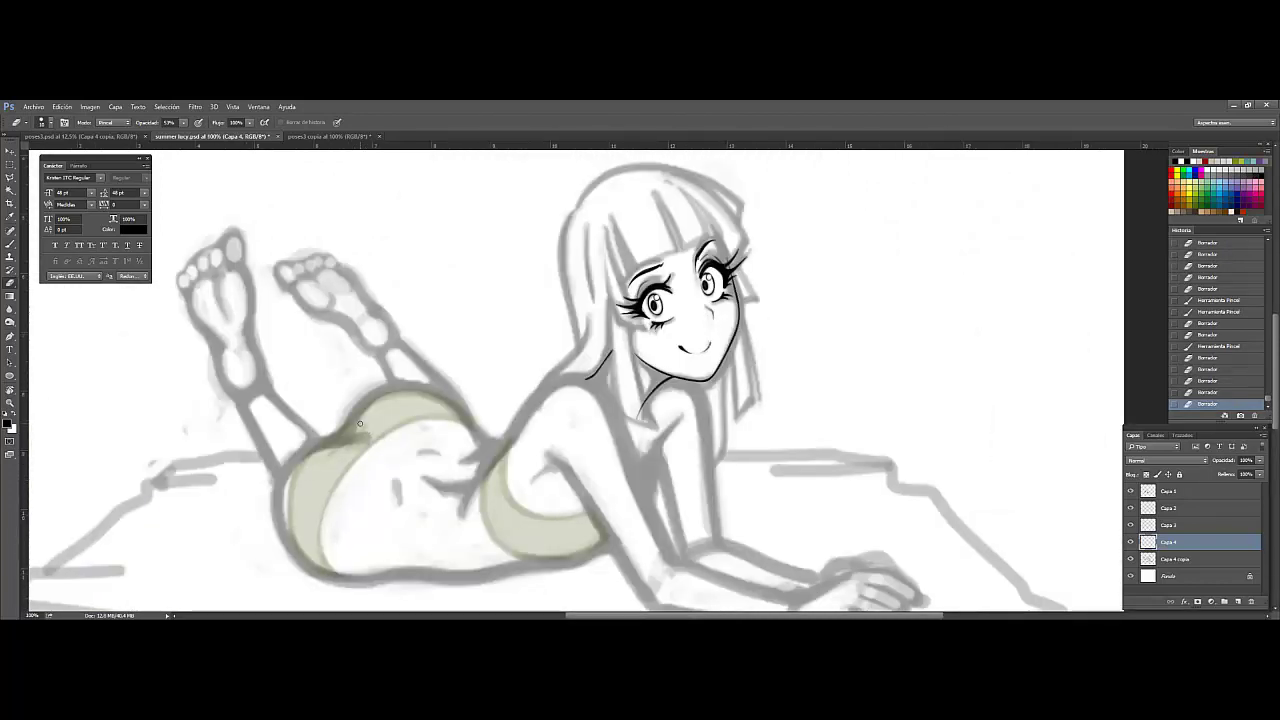
{"action": "key", "text": "ctrl+plus"}
Step: Select the neck lines, move them into place, and deselect
{"action": "key", "text": "ctrl+plus"}
{"action": "key", "text": "m"}
{"action": "left_click_drag", "start_coordinate": [406, 271], "coordinate": [563, 423]}
{"action": "key", "text": "v"}
{"action": "left_click_drag", "start_coordinate": [509, 337], "coordinate": [543, 520]}
{"action": "key", "text": "ctrl+d"}
{"action": "key", "text": "r"}
{"action": "key", "text": "ctrl+plus"}
Step: Ink the long shoulder line and the arm contour below it, tapering the stroke start
{"action": "key", "text": "b"}
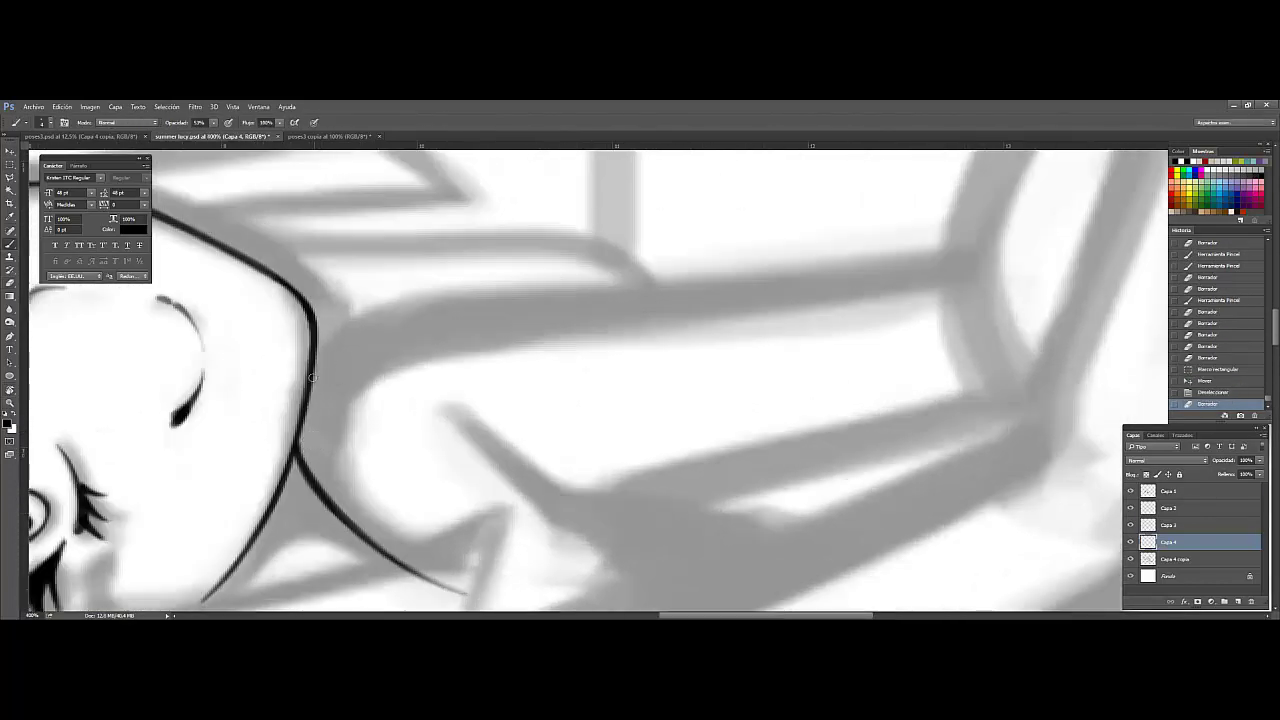
{"action": "left_click_drag", "start_coordinate": [312, 378], "coordinate": [960, 266]}
{"action": "left_click_drag", "start_coordinate": [314, 380], "coordinate": [917, 269]}
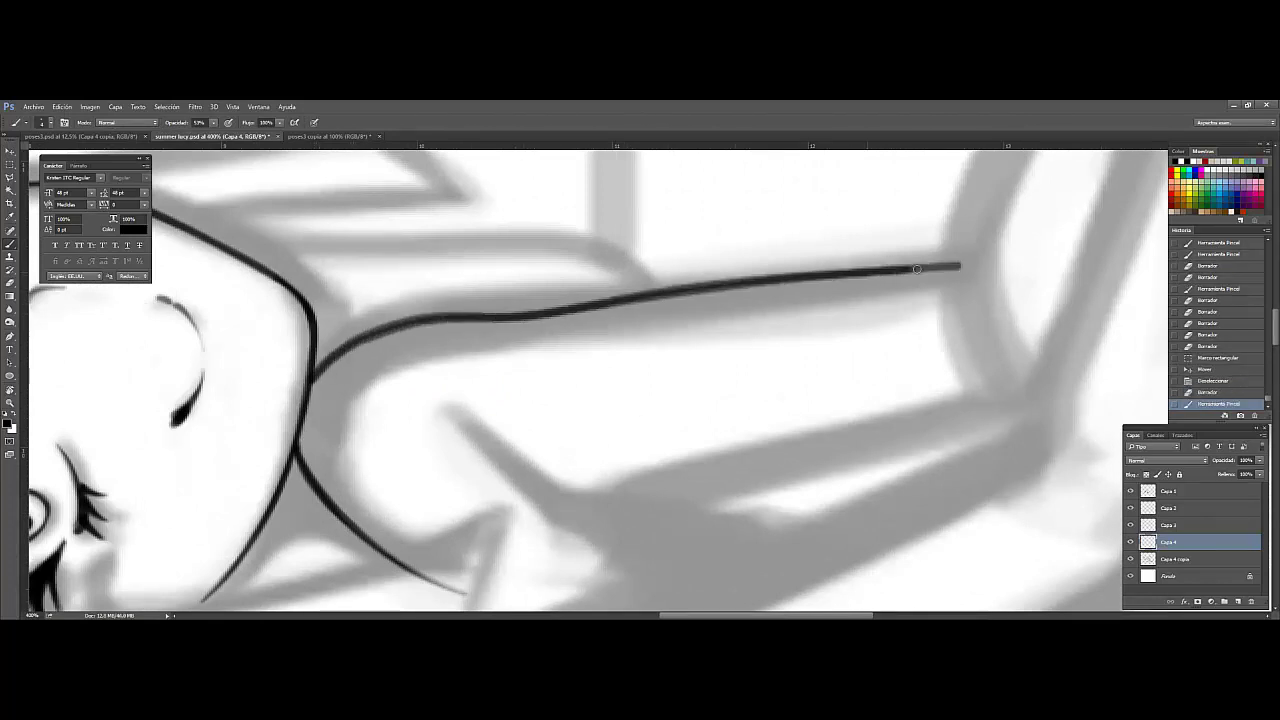
{"action": "mouse_move", "coordinate": [412, 267]}
{"action": "left_mouse_down"}
{"action": "mouse_move", "coordinate": [586, 371]}
{"action": "mouse_move", "coordinate": [766, 397]}
{"action": "left_mouse_up"}
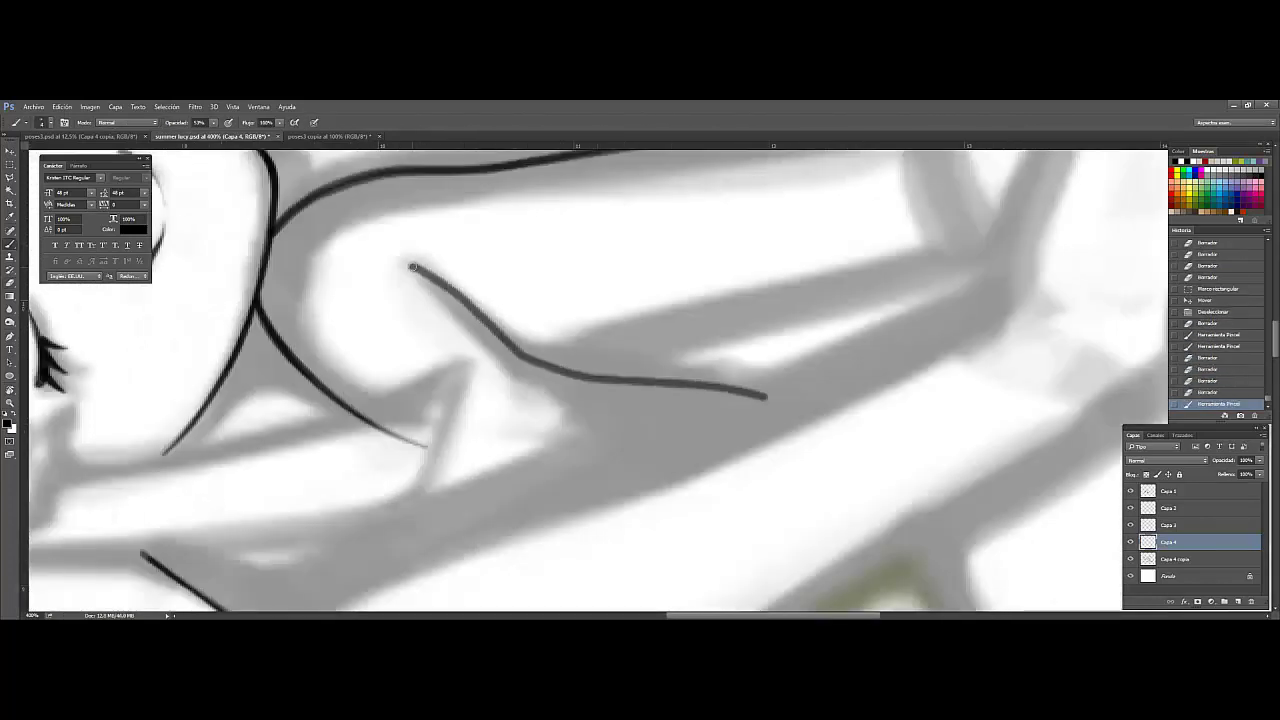
{"action": "key", "text": "e"}
{"action": "left_click_drag", "start_coordinate": [412, 265], "coordinate": [500, 358]}
Step: Ink the inner arm line over the grey stroke and save the document
{"action": "key", "text": "r"}
{"action": "left_click_drag", "start_coordinate": [760, 300], "coordinate": [700, 450]}
{"action": "key", "text": "b"}
{"action": "left_click_drag", "start_coordinate": [320, 348], "coordinate": [708, 303]}
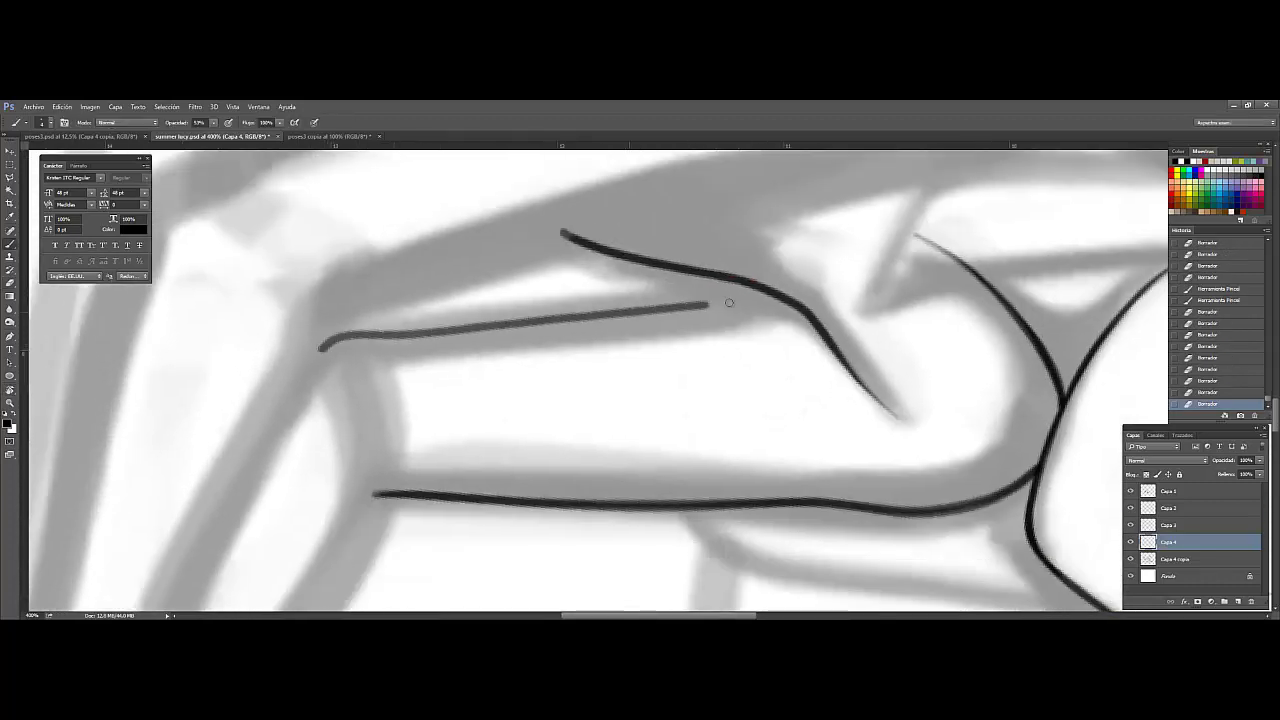
{"action": "left_click_drag", "start_coordinate": [354, 334], "coordinate": [798, 296]}
{"action": "key", "text": "e"}
{"action": "key", "text": "ctrl+s"}
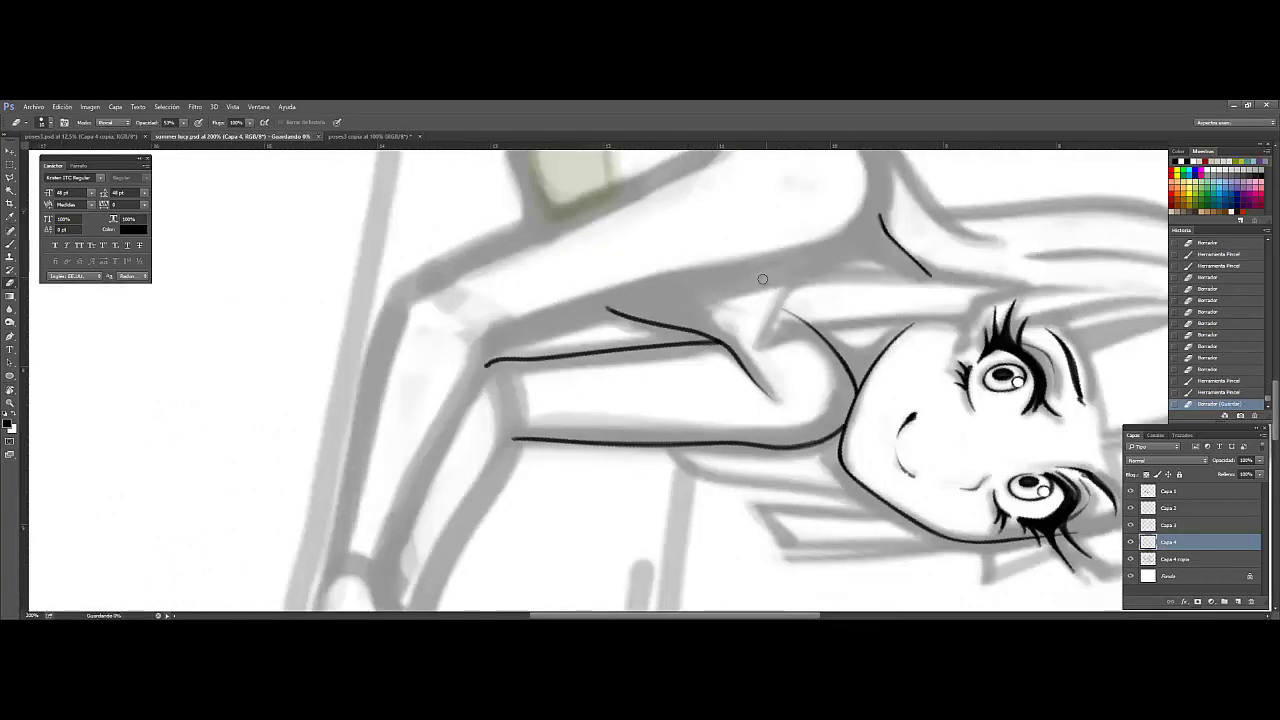
Step: Replace the thin shoulder stroke with a cleaner, longer line with a tapered lower end
{"action": "left_click", "coordinate": [12, 393]}
{"action": "mouse_move", "coordinate": [686, 429]}
{"action": "left_mouse_down"}
{"action": "mouse_move", "coordinate": [611, 340]}
{"action": "mouse_move", "coordinate": [245, 468]}
{"action": "mouse_move", "coordinate": [432, 308]}
{"action": "left_mouse_up"}
{"action": "key", "text": "b"}
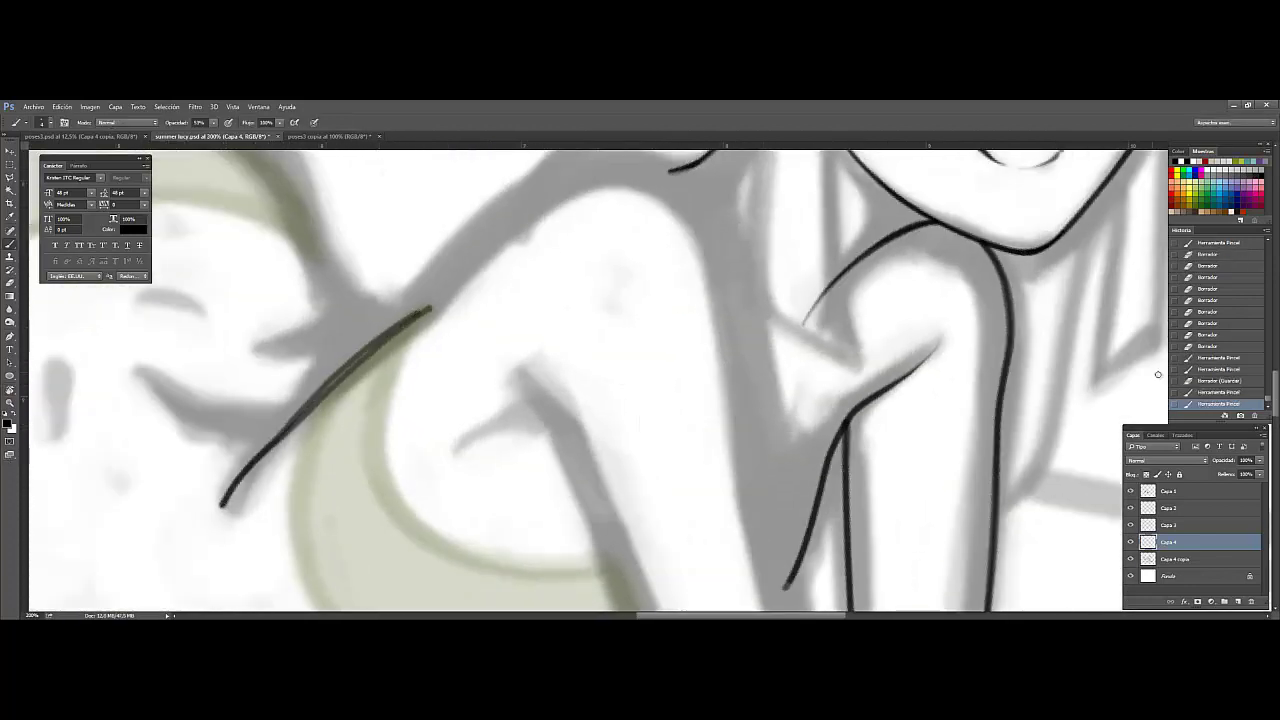
{"action": "key", "text": "ctrl+z"}
{"action": "left_click_drag", "start_coordinate": [222, 508], "coordinate": [442, 278]}
{"action": "key", "text": "e"}
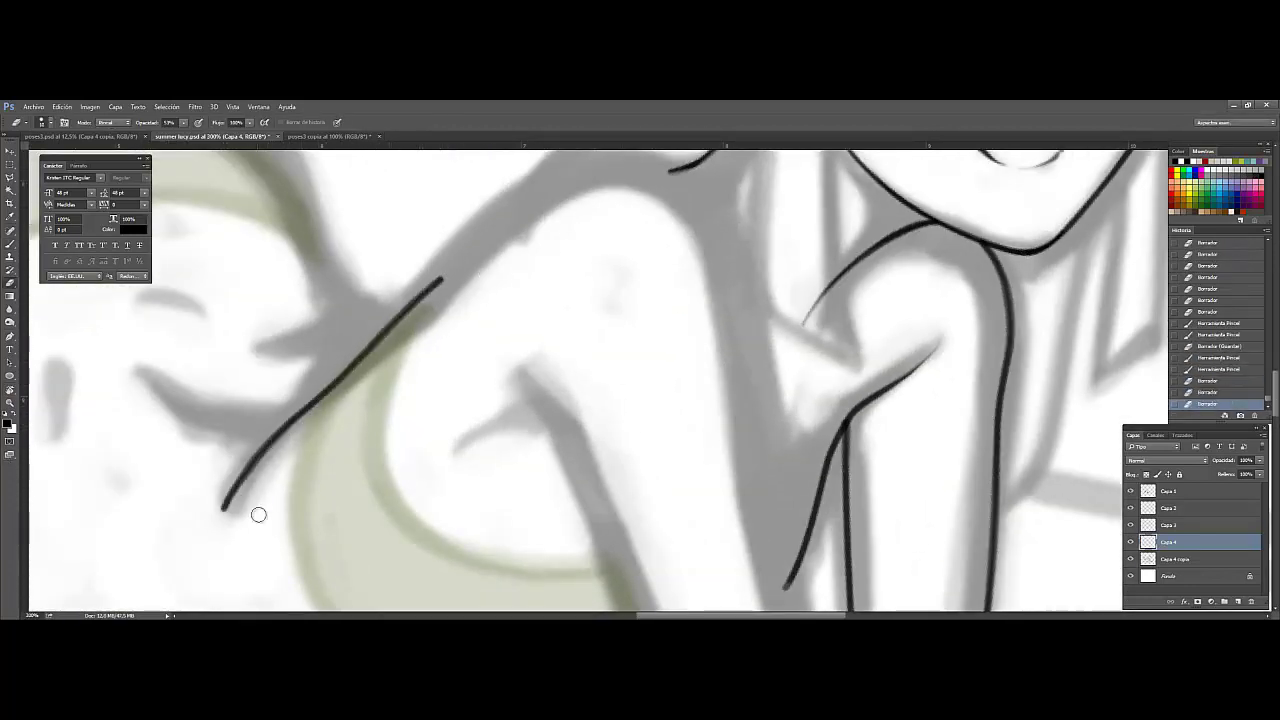
{"action": "left_click_drag", "start_coordinate": [258, 514], "coordinate": [236, 531]}
{"action": "left_click_drag", "start_coordinate": [278, 476], "coordinate": [123, 570]}
Step: Extend the shoulder down the arm and left contour as one continuous line
{"action": "key", "text": "b"}
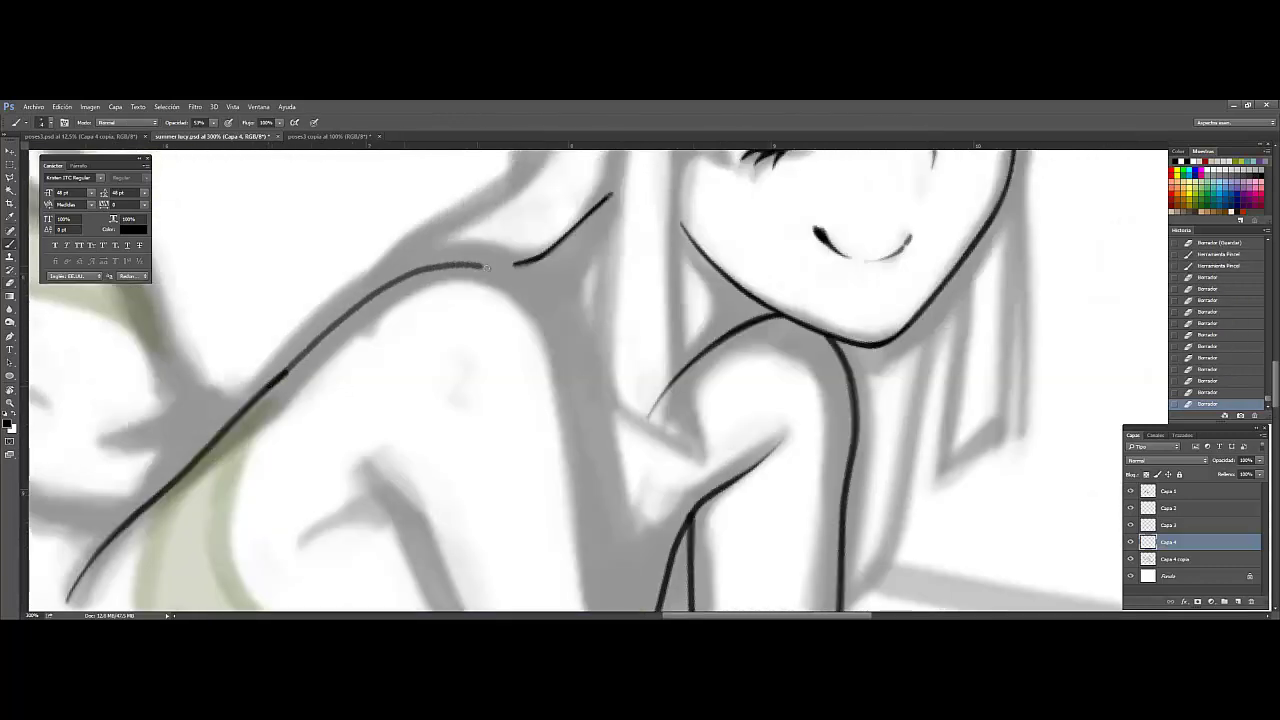
{"action": "left_click_drag", "start_coordinate": [486, 267], "coordinate": [600, 512]}
{"action": "scroll", "coordinate": [600, 512], "scroll_direction": "down", "scroll_amount": 5}
{"action": "left_click_drag", "start_coordinate": [362, 463], "coordinate": [330, 608]}
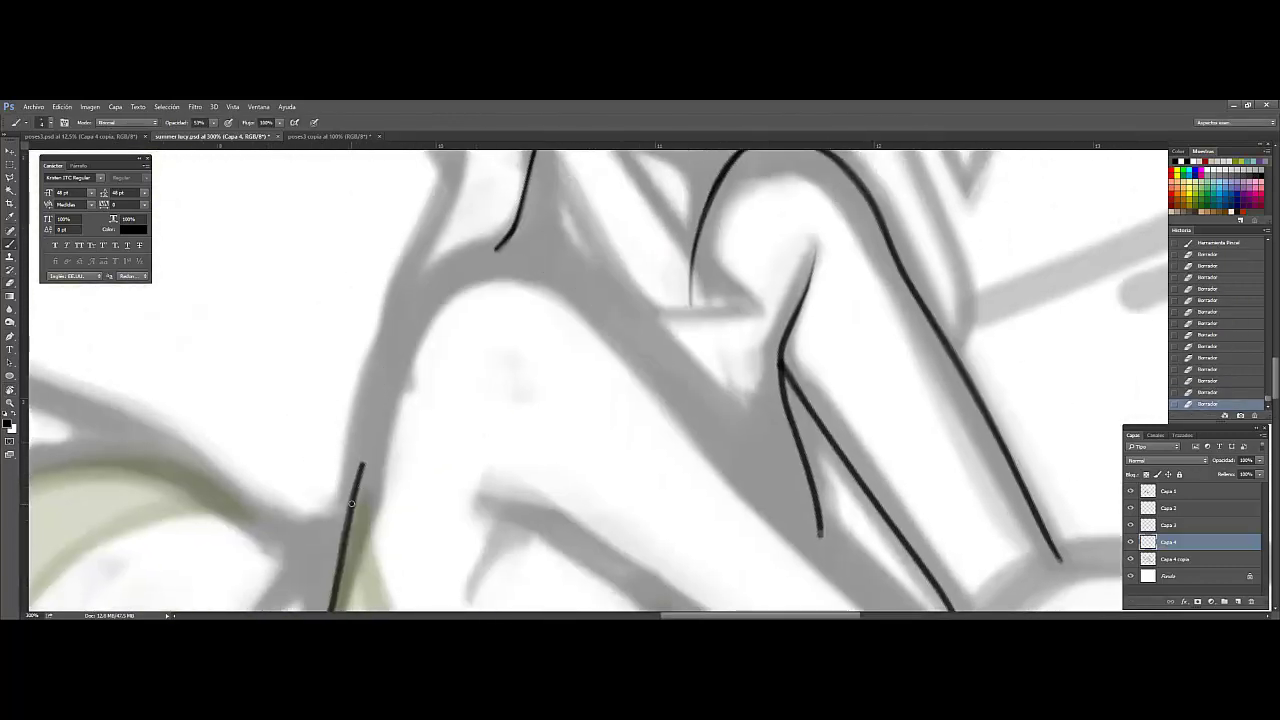
{"action": "left_click_drag", "start_coordinate": [351, 503], "coordinate": [432, 286]}
{"action": "left_click_drag", "start_coordinate": [629, 330], "coordinate": [816, 532]}
{"action": "key", "text": "ctrl+z"}
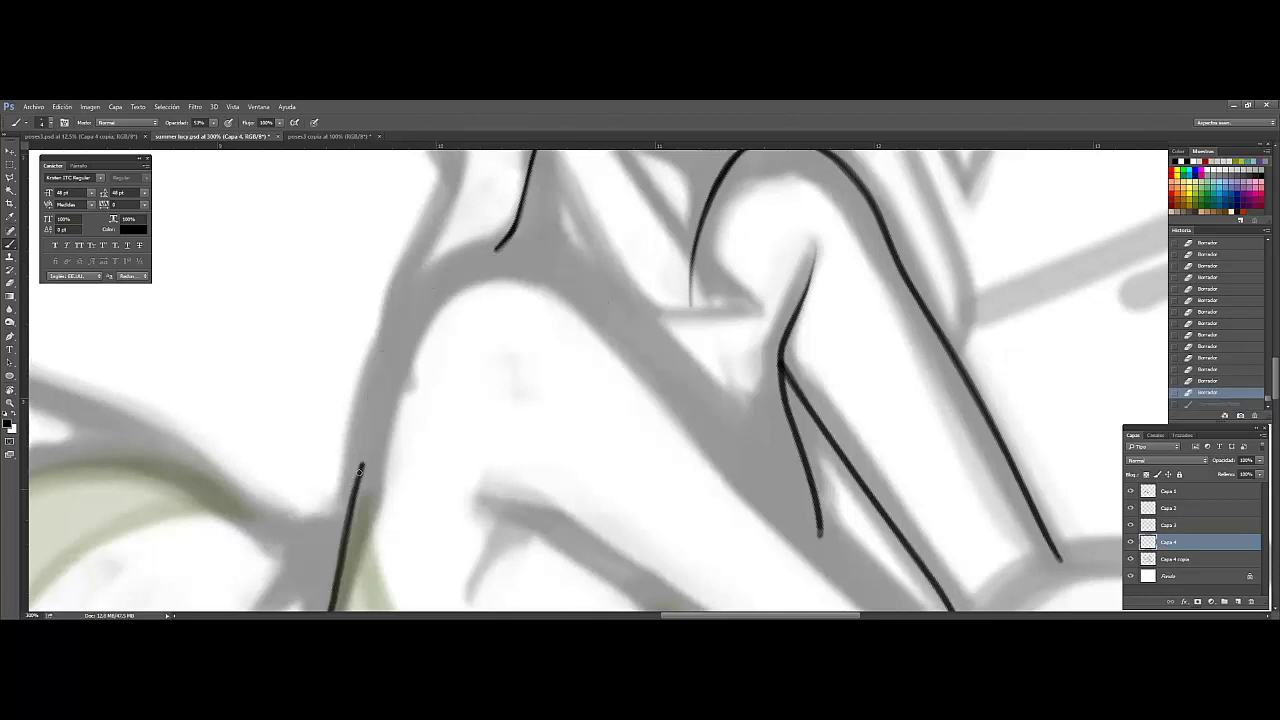
{"action": "mouse_move", "coordinate": [362, 470]}
{"action": "left_mouse_down"}
{"action": "mouse_move", "coordinate": [555, 256]}
{"action": "mouse_move", "coordinate": [799, 533]}
{"action": "mouse_move", "coordinate": [387, 360]}
{"action": "left_mouse_up"}
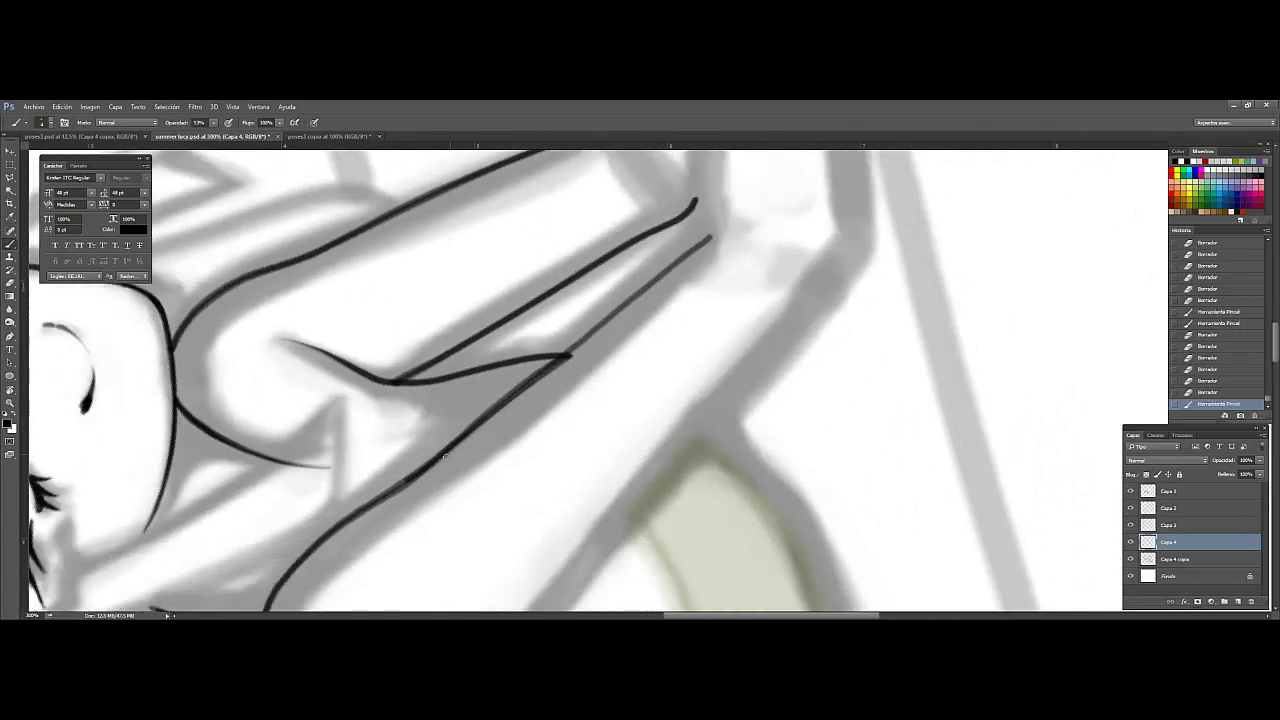
Step: Extend the lower arm line up and to the right, then trim it
{"action": "left_click_drag", "start_coordinate": [570, 355], "coordinate": [710, 237]}
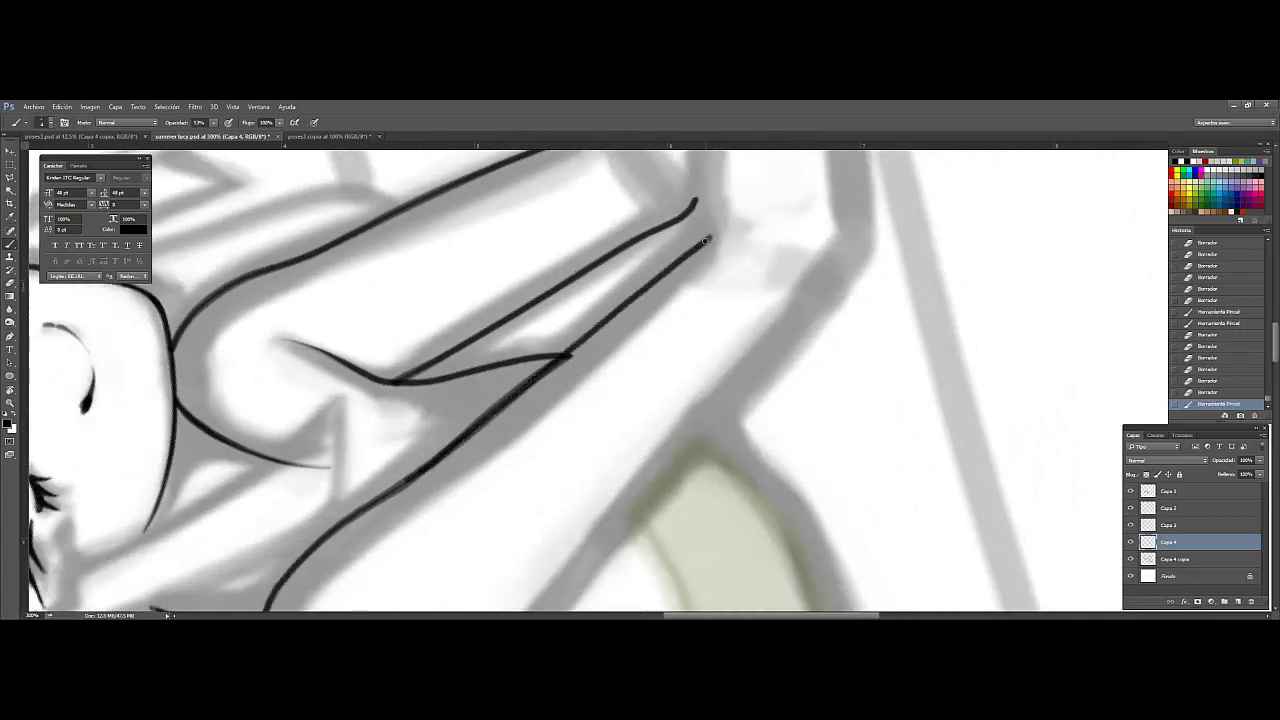
{"action": "key", "text": "e"}
{"action": "left_click_drag", "start_coordinate": [535, 409], "coordinate": [706, 271]}
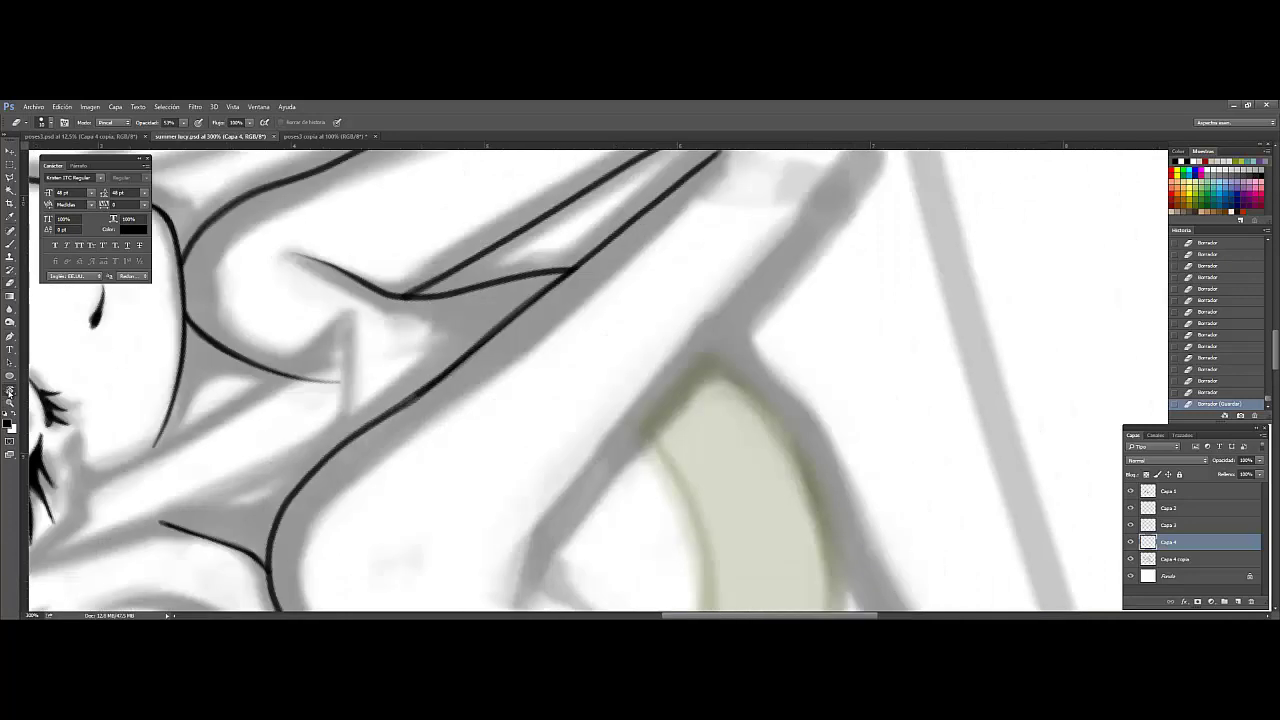
{"action": "left_click_drag", "start_coordinate": [700, 400], "coordinate": [294, 397]}
Step: Extend and darken the long ink line following the sketch line
{"action": "key", "text": "b"}
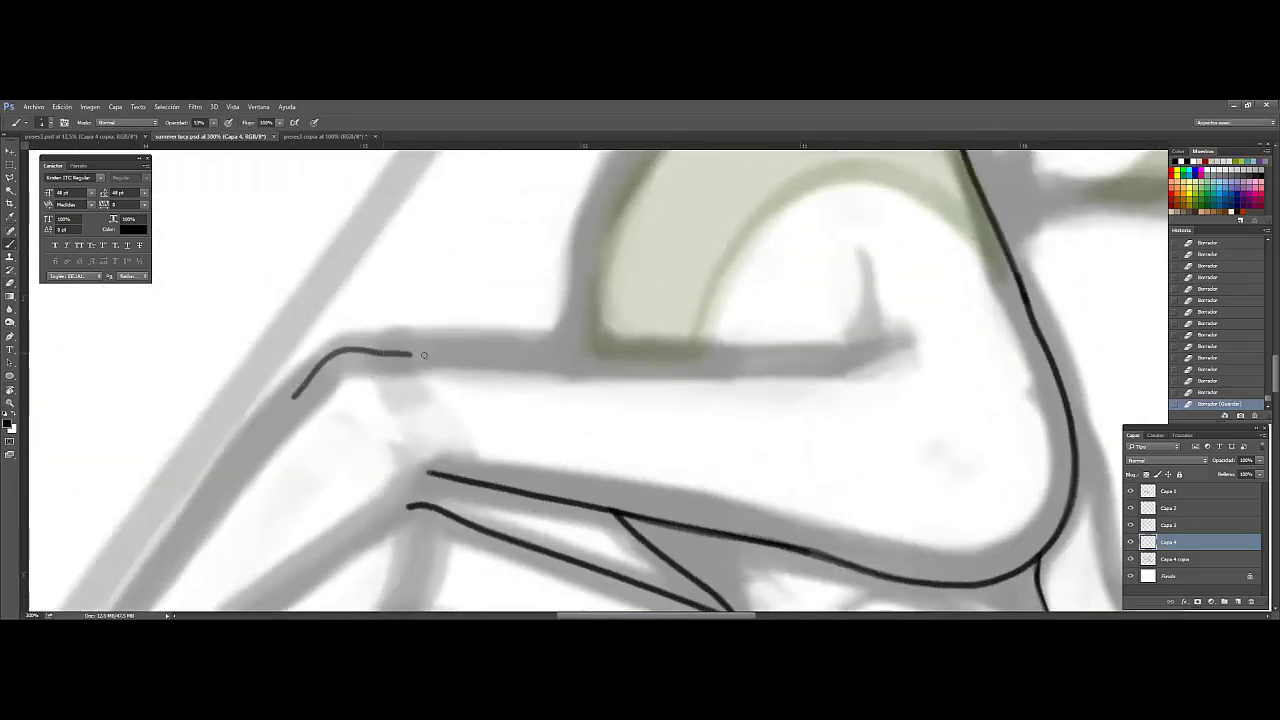
{"action": "left_click_drag", "start_coordinate": [424, 355], "coordinate": [866, 353]}
{"action": "mouse_move", "coordinate": [340, 355]}
{"action": "left_mouse_down"}
{"action": "mouse_move", "coordinate": [688, 357]}
{"action": "mouse_move", "coordinate": [916, 337]}
{"action": "left_mouse_up"}
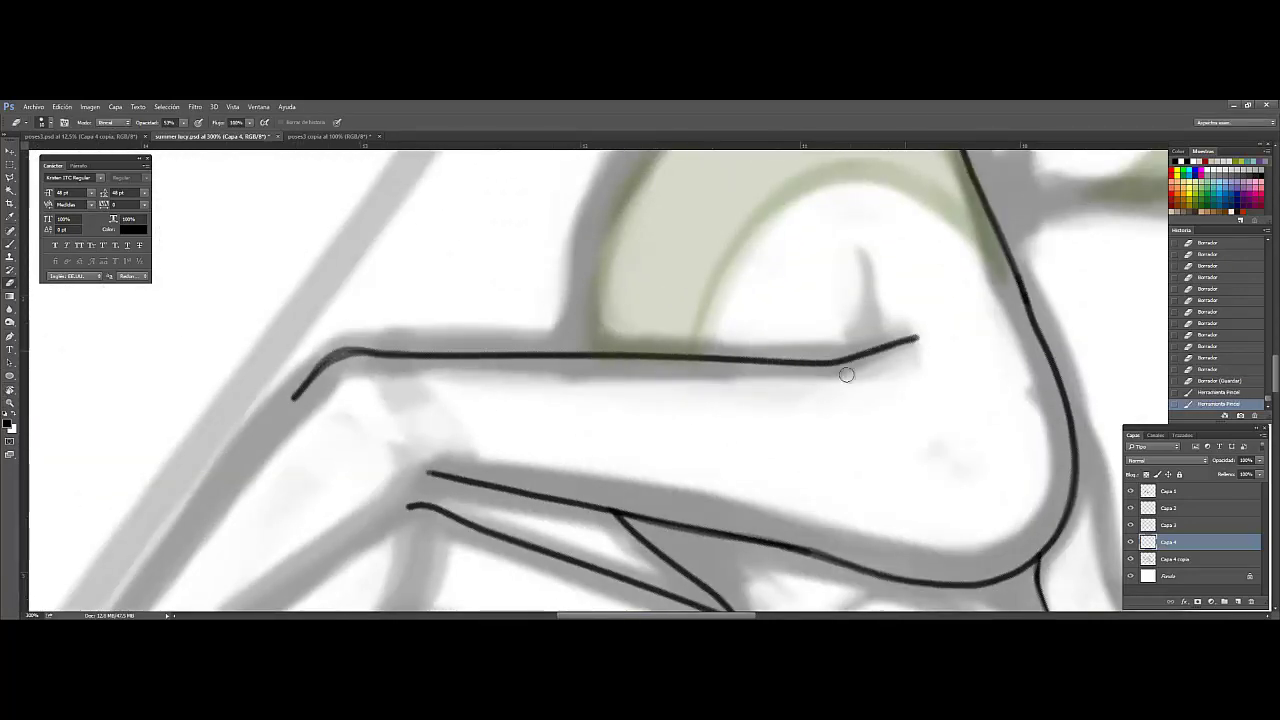
{"action": "left_click_drag", "start_coordinate": [848, 358], "coordinate": [875, 308]}
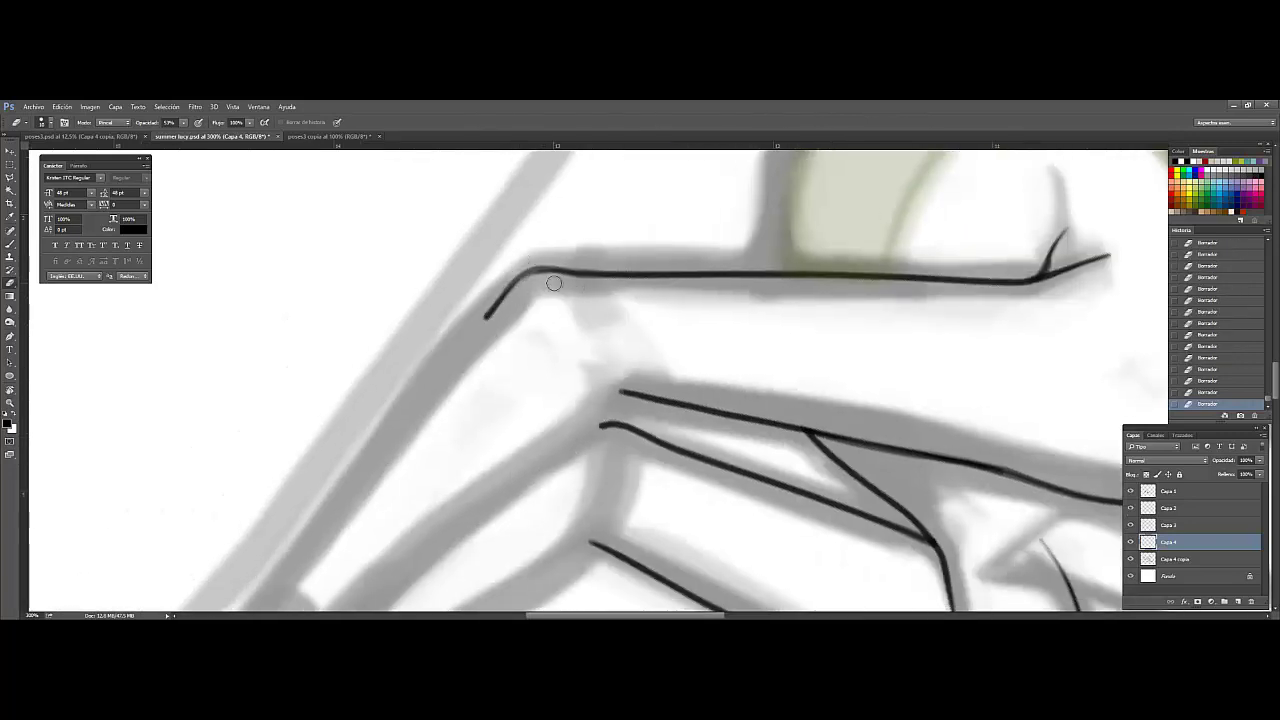
{"action": "left_click_drag", "start_coordinate": [543, 290], "coordinate": [651, 371]}
Step: Ink a new forearm line and erase overshoot at the stroke ends
{"action": "left_click_drag", "start_coordinate": [422, 434], "coordinate": [846, 308]}
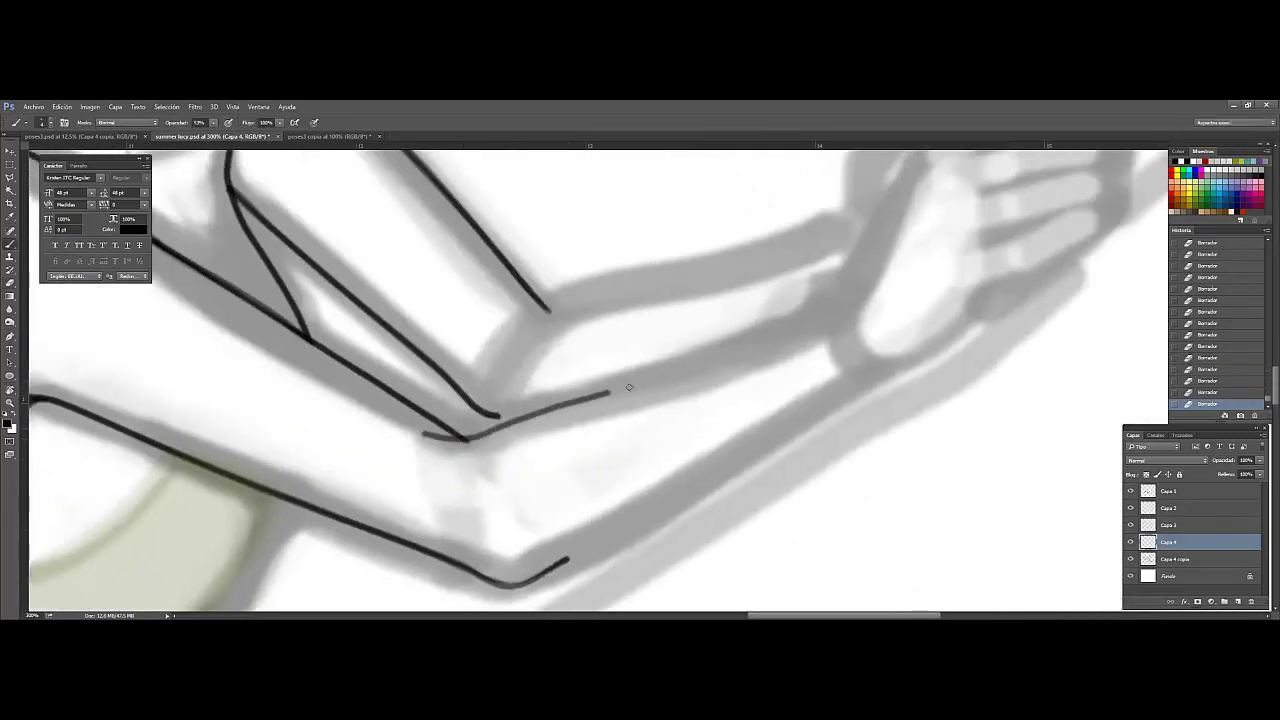
{"action": "key", "text": "e"}
{"action": "left_click_drag", "start_coordinate": [451, 449], "coordinate": [458, 456]}
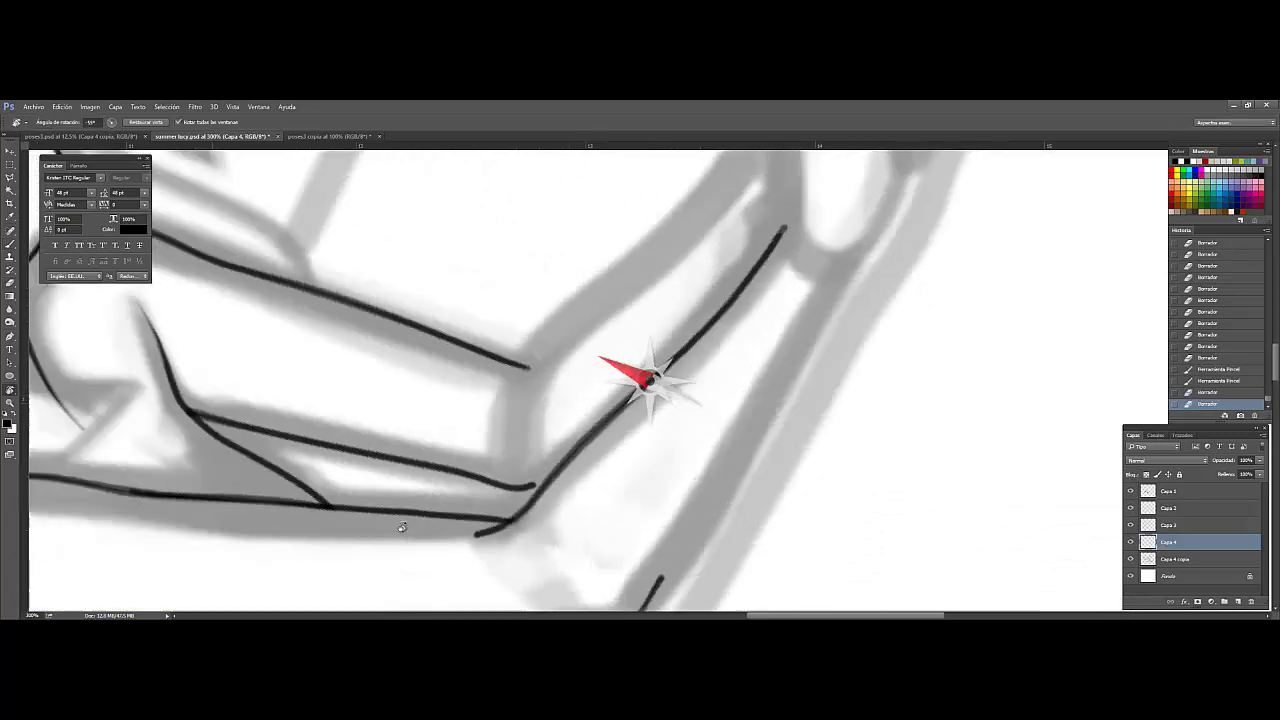
{"action": "key", "text": "r"}
{"action": "left_click_drag", "start_coordinate": [651, 371], "coordinate": [700, 330]}
{"action": "left_click_drag", "start_coordinate": [730, 335], "coordinate": [756, 325]}
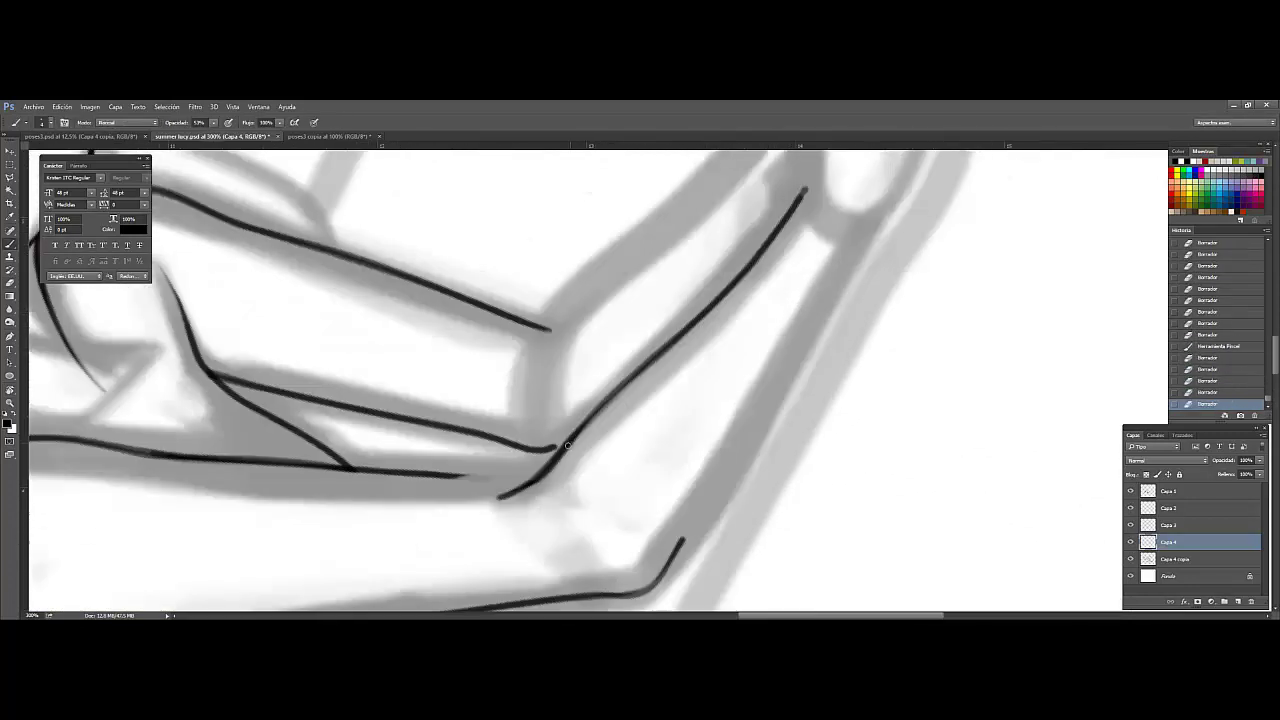
Step: Redraw the long diagonal arm line darker and clean it up
{"action": "scroll", "coordinate": [796, 332], "scroll_direction": "up", "scroll_amount": 3}
{"action": "scroll", "coordinate": [796, 332], "scroll_direction": "right", "scroll_amount": 4}
{"action": "mouse_move", "coordinate": [548, 468]}
{"action": "left_mouse_down"}
{"action": "mouse_move", "coordinate": [728, 292]}
{"action": "mouse_move", "coordinate": [805, 190]}
{"action": "left_mouse_up"}
{"action": "key", "text": "e"}
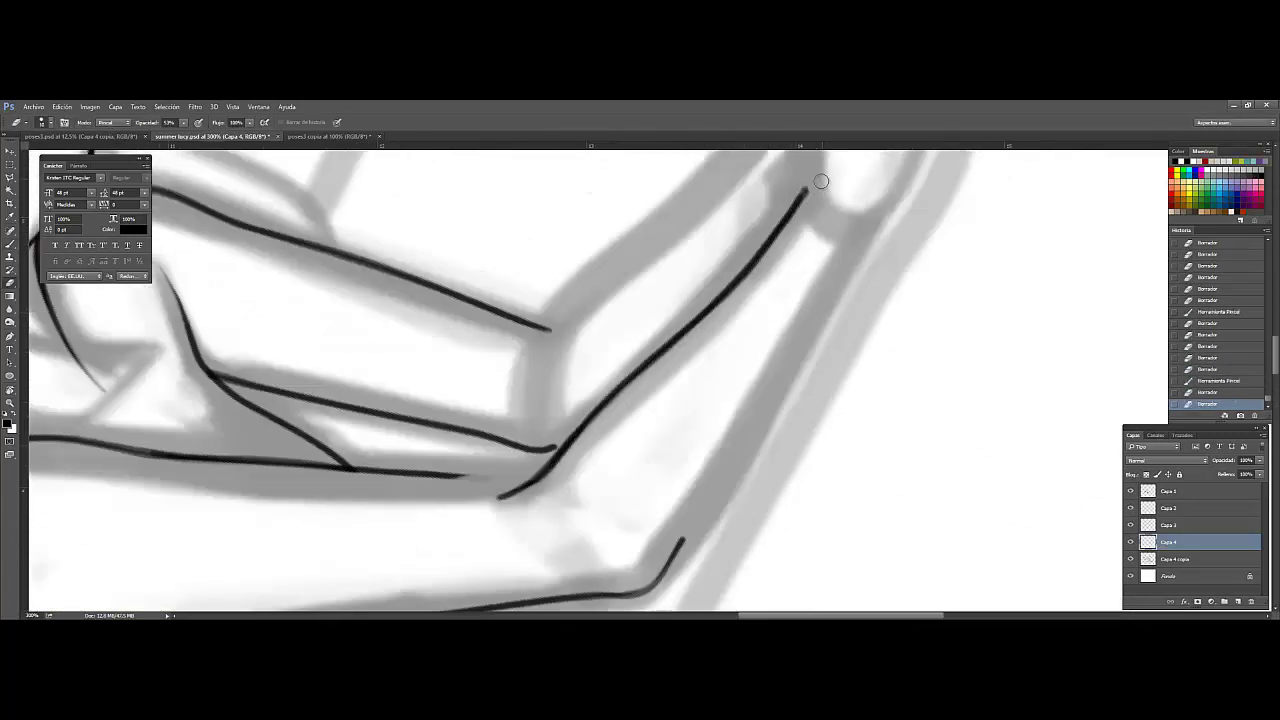
{"action": "scroll", "coordinate": [620, 390], "scroll_direction": "down", "scroll_amount": 2}
{"action": "scroll", "coordinate": [577, 423], "scroll_direction": "left", "scroll_amount": 2}
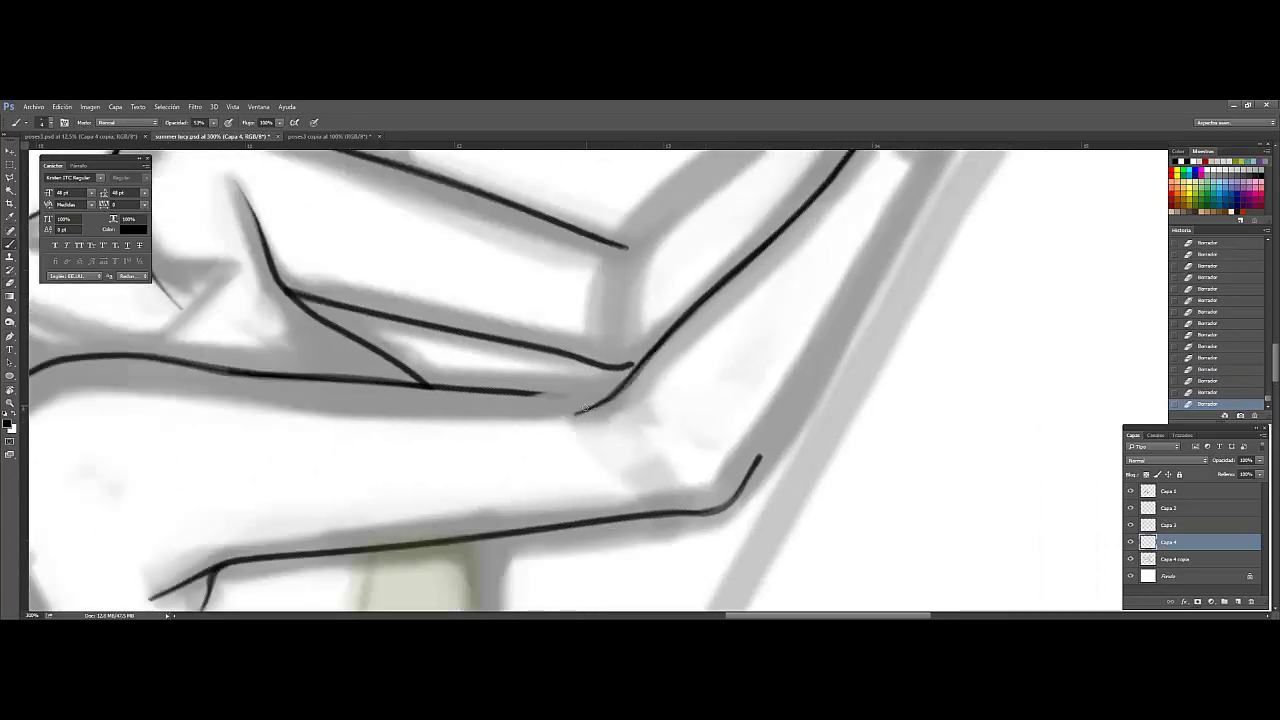
{"action": "left_click_drag", "start_coordinate": [614, 414], "coordinate": [734, 280]}
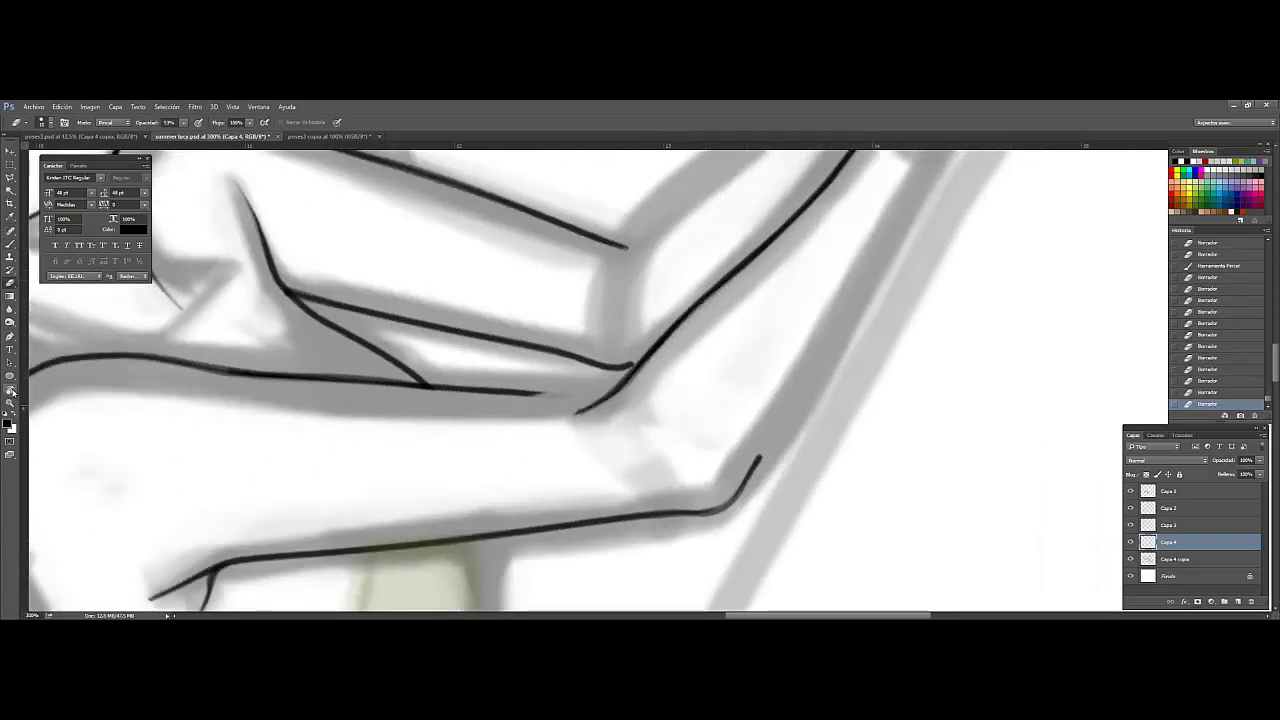
Step: Redraw the upper arm line and erase its excess
{"action": "key", "text": "b"}
{"action": "scroll", "coordinate": [942, 222], "scroll_direction": "up", "scroll_amount": 5}
{"action": "scroll", "coordinate": [942, 222], "scroll_direction": "left", "scroll_amount": 3}
{"action": "left_click_drag", "start_coordinate": [964, 210], "coordinate": [790, 285]}
{"action": "key", "text": "e"}
{"action": "left_click_drag", "start_coordinate": [825, 275], "coordinate": [916, 244]}
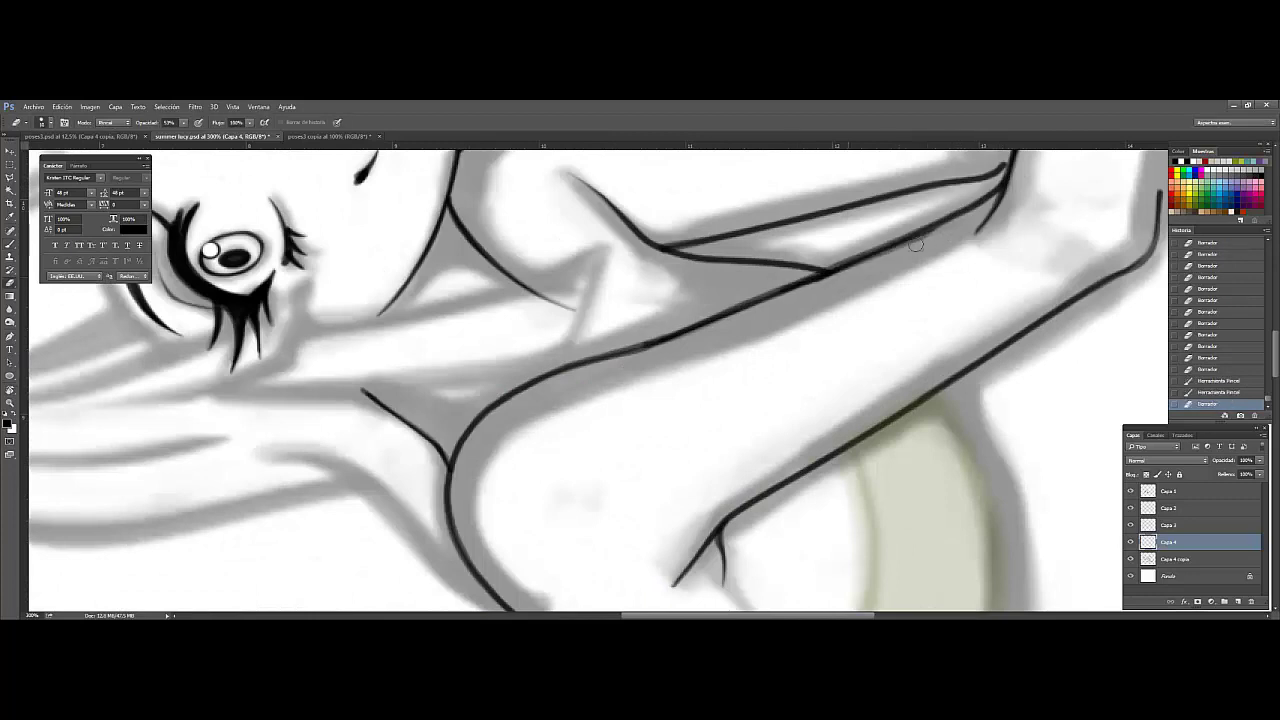
{"action": "key", "text": "r"}
{"action": "mouse_move", "coordinate": [734, 325]}
{"action": "left_mouse_down"}
{"action": "mouse_move", "coordinate": [723, 443]}
{"action": "mouse_move", "coordinate": [407, 276]}
{"action": "left_mouse_up"}
Step: Extend the forearm ink line and touch up the arm and elbow lines
{"action": "key", "text": "Escape"}
{"action": "key", "text": "b"}
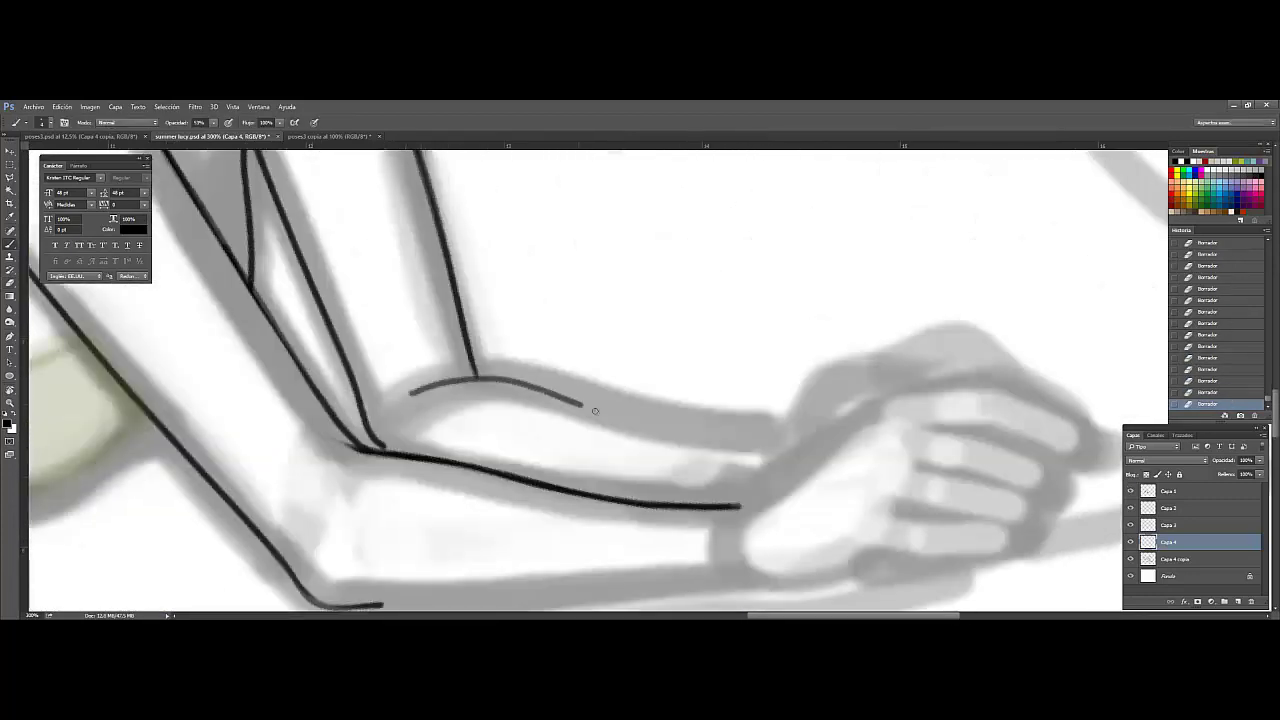
{"action": "left_click_drag", "start_coordinate": [594, 410], "coordinate": [818, 449]}
{"action": "key", "text": "e"}
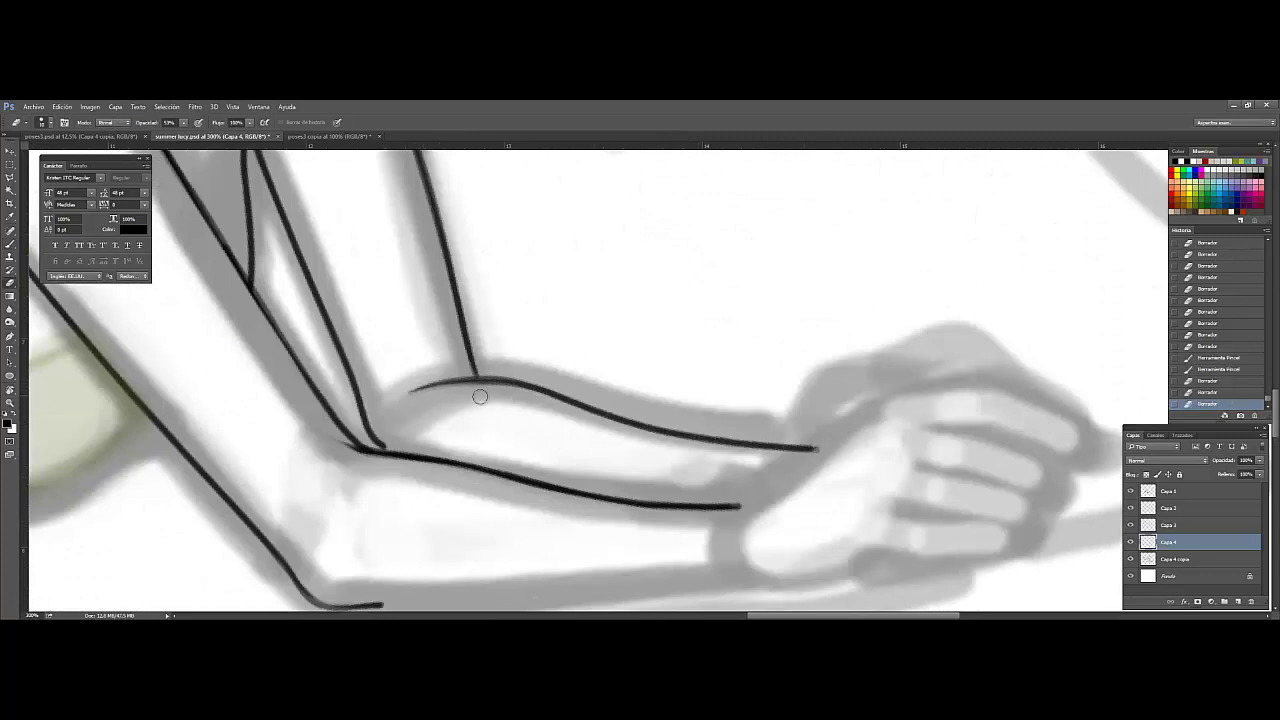
{"action": "key", "text": "r"}
{"action": "mouse_move", "coordinate": [480, 397]}
{"action": "left_mouse_down"}
{"action": "mouse_move", "coordinate": [880, 287]}
{"action": "mouse_move", "coordinate": [775, 365]}
{"action": "left_mouse_up"}
{"action": "key", "text": "b"}
{"action": "key", "text": "e"}
{"action": "key", "text": "b"}
{"action": "mouse_move", "coordinate": [880, 258]}
{"action": "left_mouse_down"}
{"action": "mouse_move", "coordinate": [905, 322]}
{"action": "mouse_move", "coordinate": [900, 272]}
{"action": "left_mouse_up"}
{"action": "key", "text": "e"}
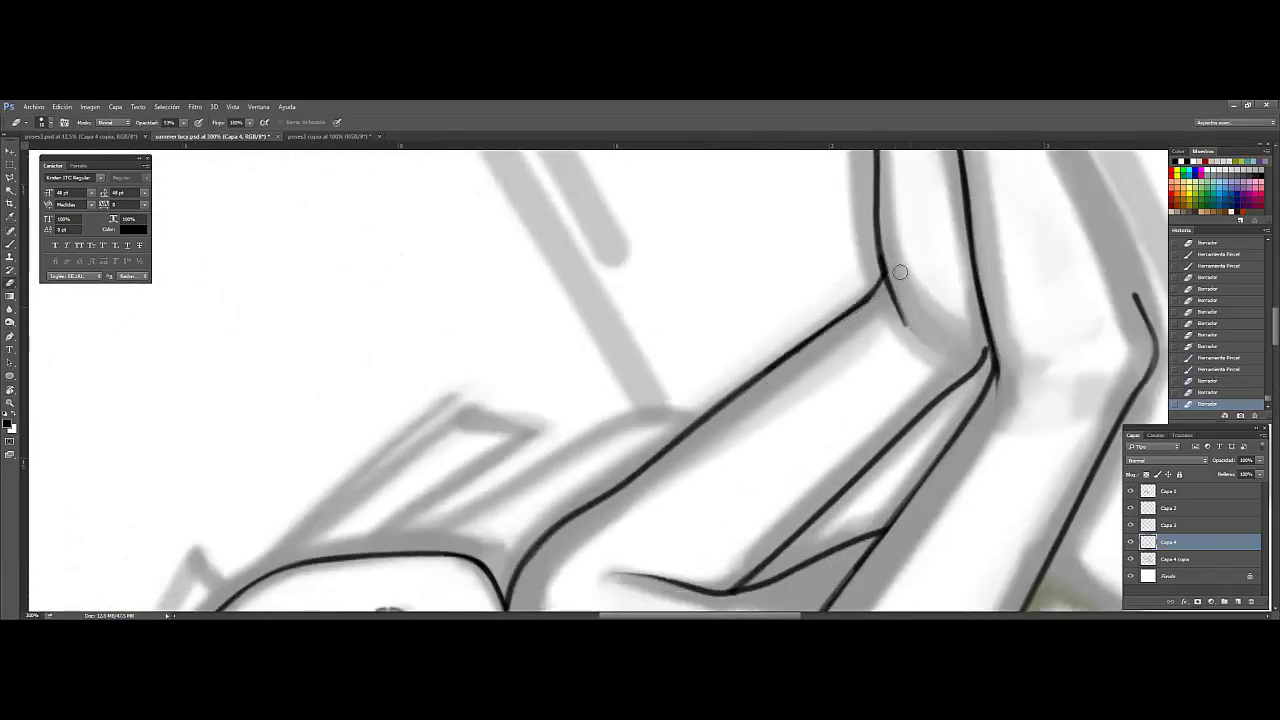
Step: Redraw the lower forearm line toward the wrist, trim the wrist line, and save
{"action": "left_click_drag", "start_coordinate": [895, 217], "coordinate": [851, 324]}
{"action": "mouse_move", "coordinate": [856, 480]}
{"action": "left_mouse_down"}
{"action": "mouse_move", "coordinate": [760, 315]}
{"action": "mouse_move", "coordinate": [400, 389]}
{"action": "left_mouse_up"}
{"action": "left_click_drag", "start_coordinate": [651, 300], "coordinate": [609, 380]}
{"action": "key", "text": "b"}
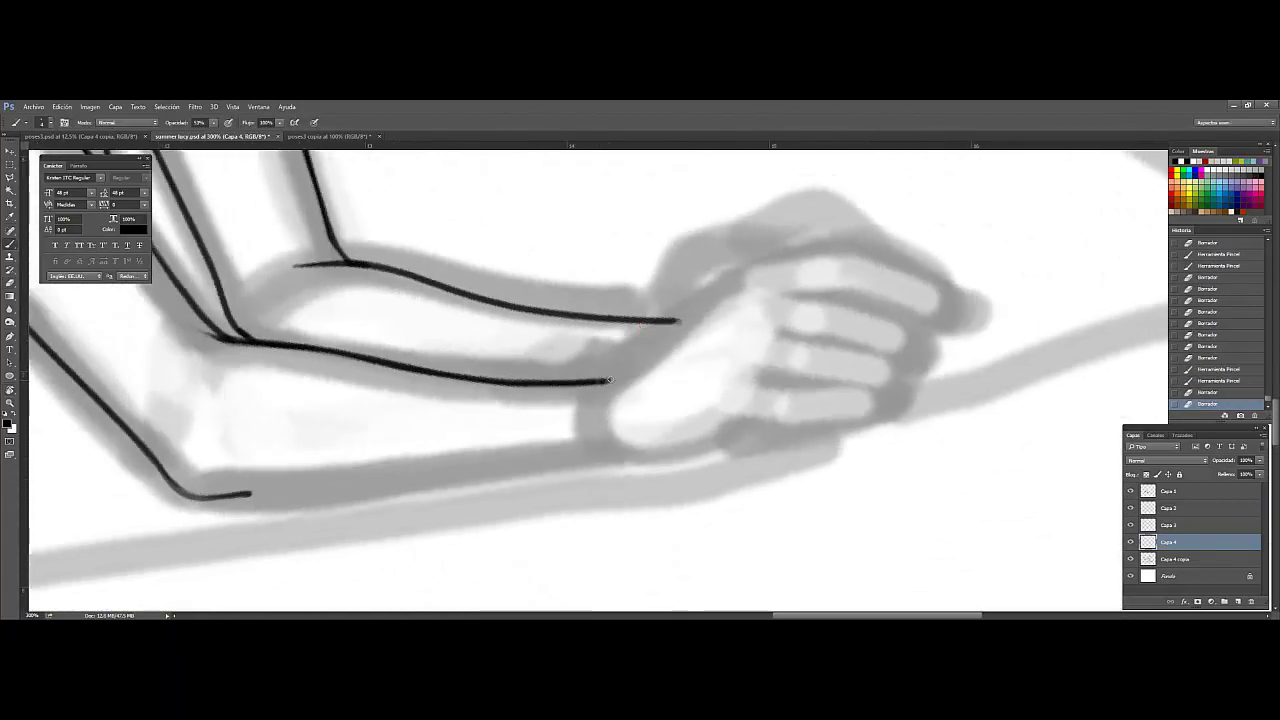
{"action": "left_click_drag", "start_coordinate": [746, 266], "coordinate": [778, 248]}
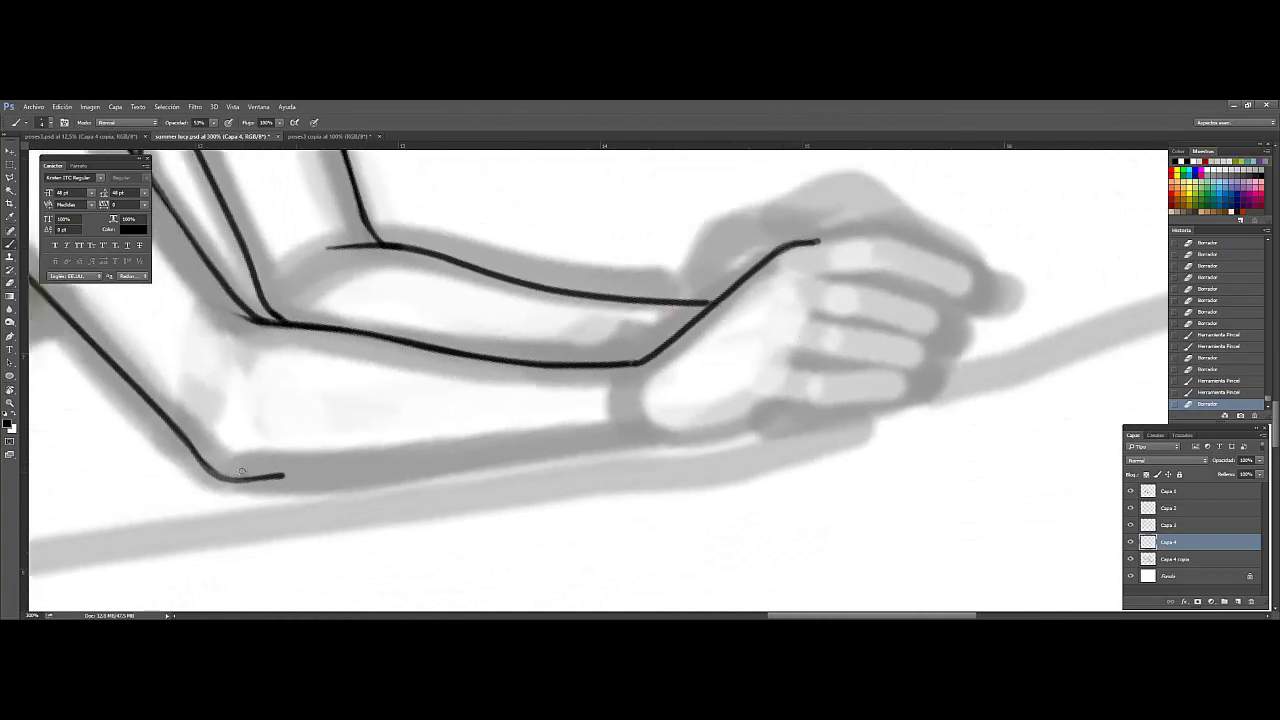
{"action": "left_click_drag", "start_coordinate": [200, 458], "coordinate": [553, 441]}
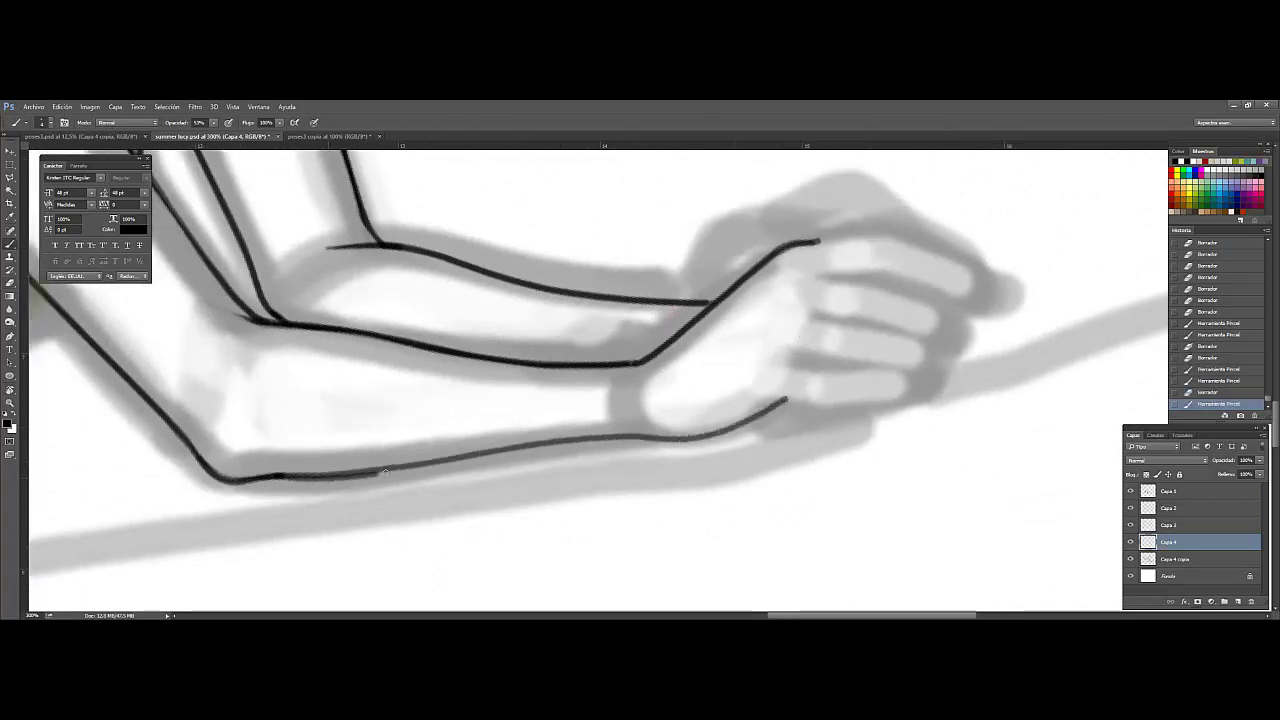
{"action": "left_click", "coordinate": [1195, 392]}
{"action": "left_click_drag", "start_coordinate": [620, 437], "coordinate": [782, 400]}
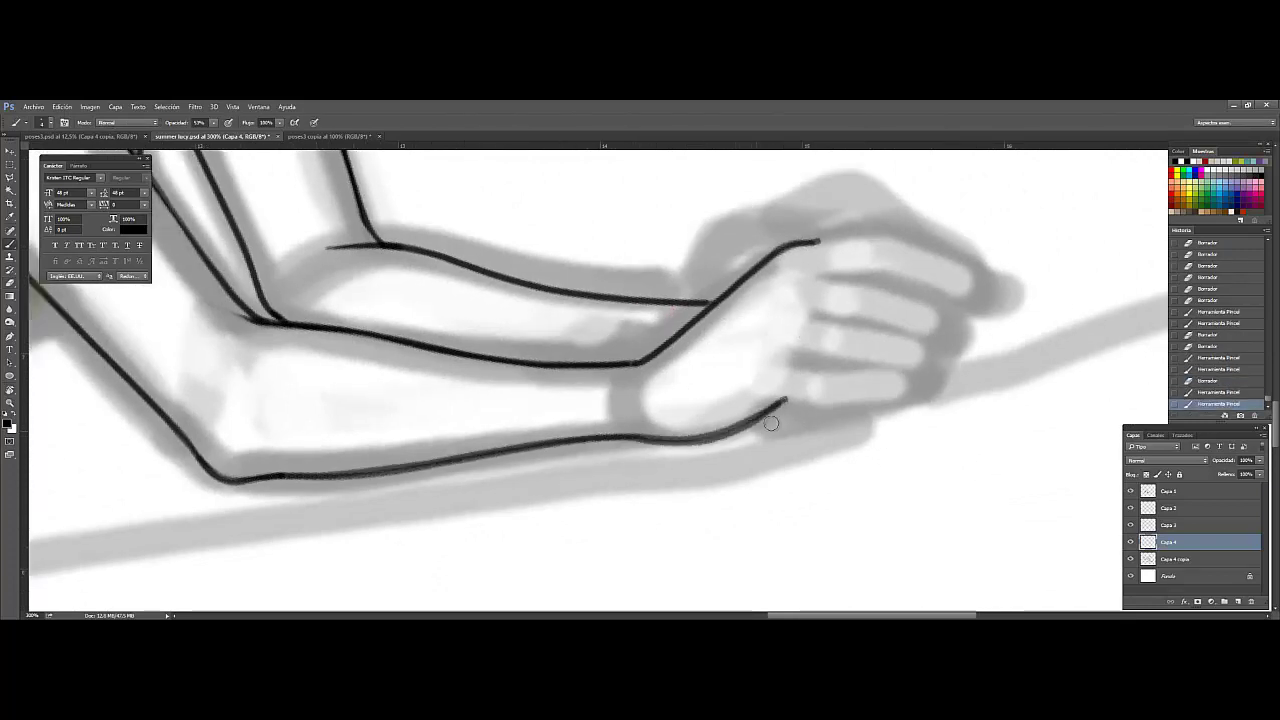
{"action": "key", "text": "e"}
{"action": "mouse_move", "coordinate": [642, 360]}
{"action": "left_mouse_down"}
{"action": "mouse_move", "coordinate": [628, 383]}
{"action": "mouse_move", "coordinate": [636, 345]}
{"action": "left_mouse_up"}
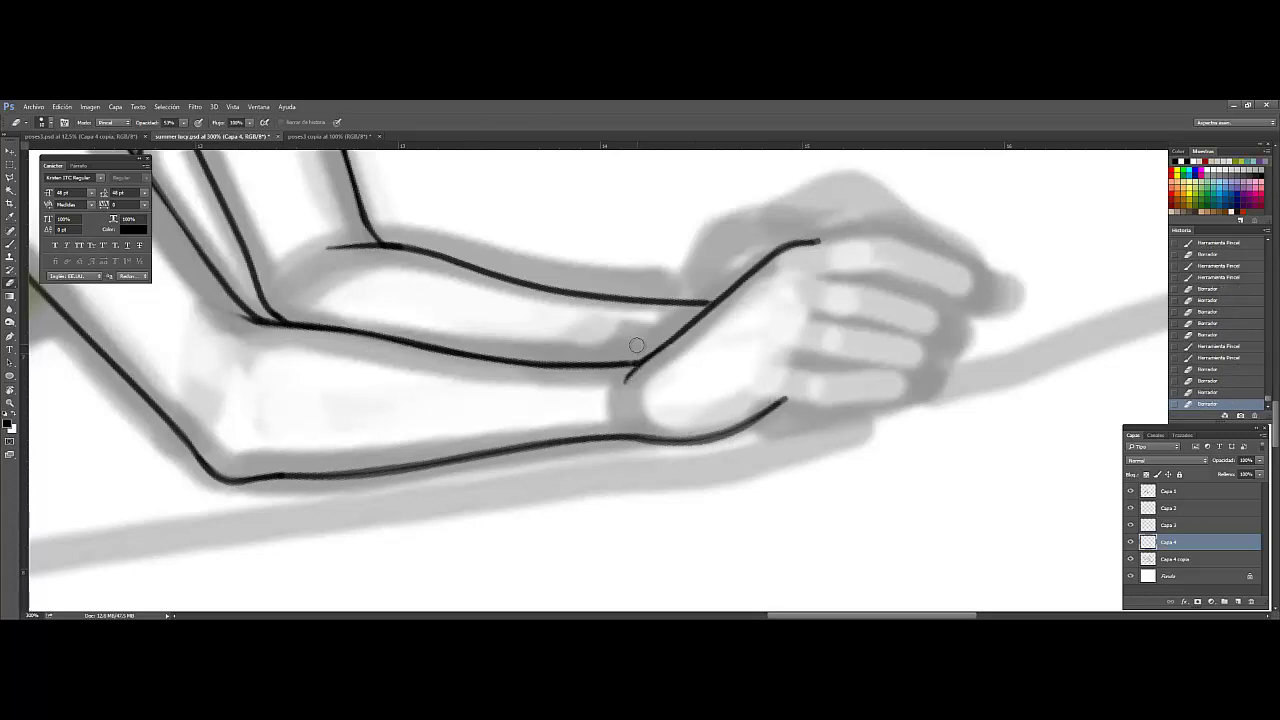
{"action": "key", "text": "ctrl+s"}
Step: Ink the bottom finger, palm contour, palm-finger joint and middle finger lines
{"action": "key", "text": "b"}
{"action": "key", "text": "ctrl+plus"}
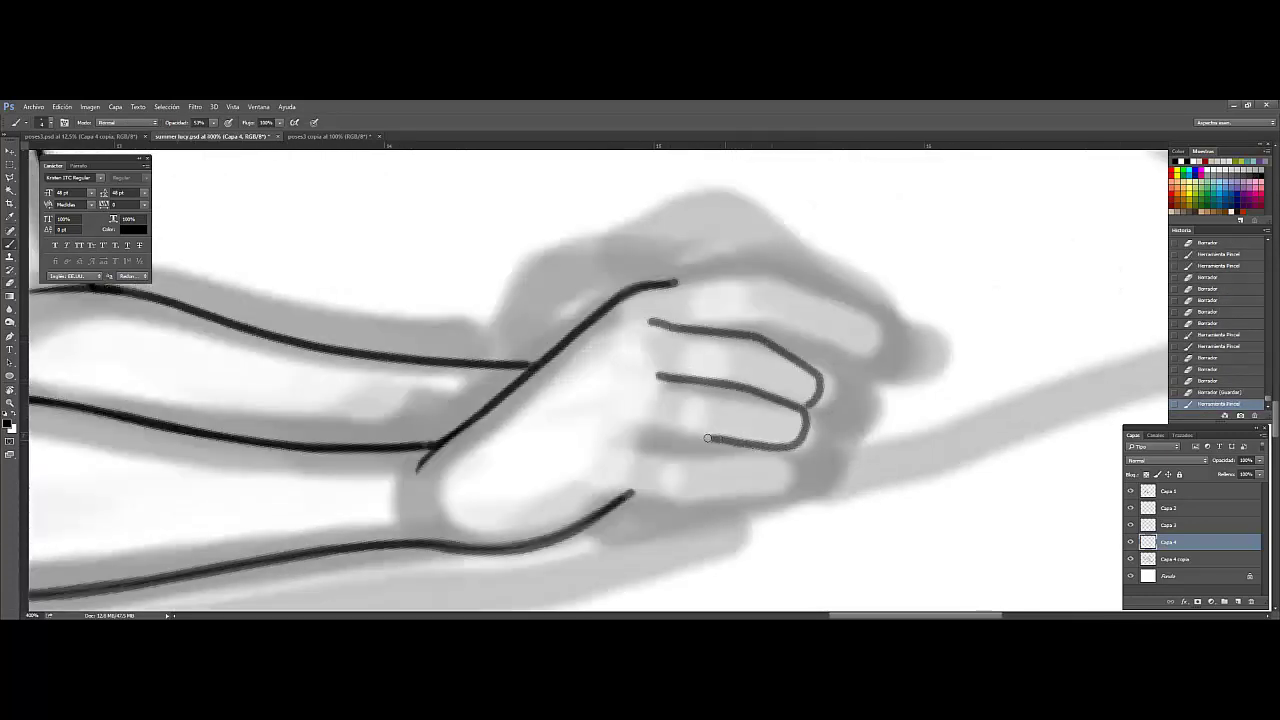
{"action": "left_click_drag", "start_coordinate": [707, 438], "coordinate": [663, 435]}
{"action": "mouse_move", "coordinate": [630, 492]}
{"action": "left_mouse_down"}
{"action": "mouse_move", "coordinate": [782, 452]}
{"action": "mouse_move", "coordinate": [772, 470]}
{"action": "left_mouse_up"}
{"action": "key", "text": "e"}
{"action": "key", "text": "b"}
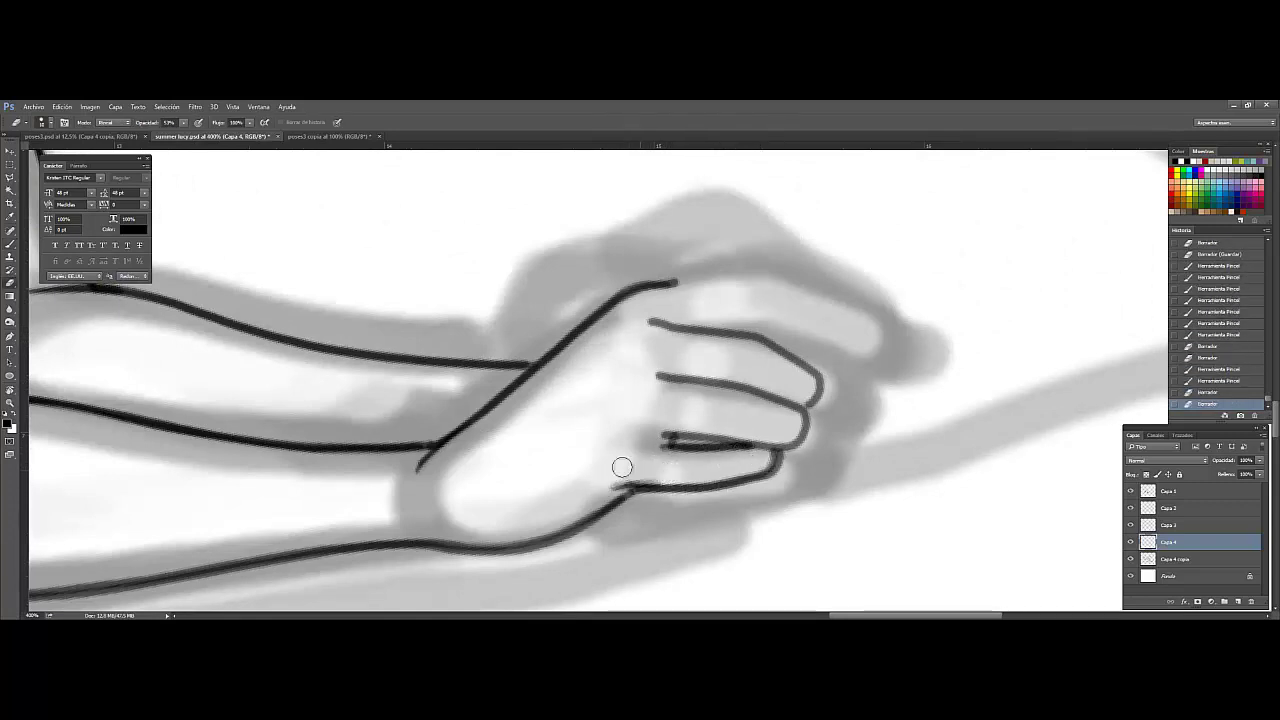
{"action": "mouse_move", "coordinate": [615, 488]}
{"action": "left_mouse_down"}
{"action": "mouse_move", "coordinate": [770, 468]}
{"action": "mouse_move", "coordinate": [730, 476]}
{"action": "left_mouse_up"}
{"action": "key", "text": "e"}
{"action": "key", "text": "b"}
{"action": "left_click_drag", "start_coordinate": [652, 372], "coordinate": [767, 399]}
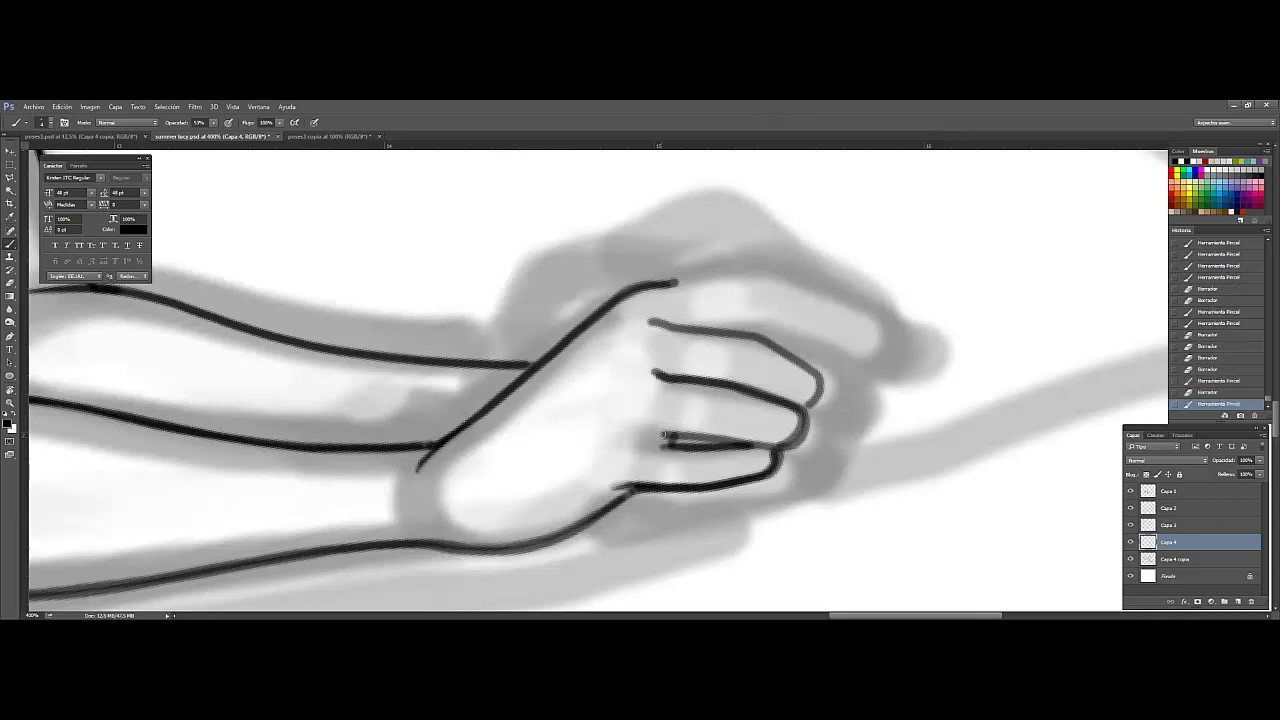
{"action": "left_click_drag", "start_coordinate": [663, 436], "coordinate": [785, 446]}
Step: Refine the middle finger line and darken the fingertip contour
{"action": "key", "text": "e"}
{"action": "key", "text": "b"}
{"action": "mouse_move", "coordinate": [700, 369]}
{"action": "left_mouse_down"}
{"action": "mouse_move", "coordinate": [805, 405]}
{"action": "mouse_move", "coordinate": [820, 385]}
{"action": "left_mouse_up"}
{"action": "key", "text": "e"}
{"action": "left_click_drag", "start_coordinate": [652, 324], "coordinate": [647, 332]}
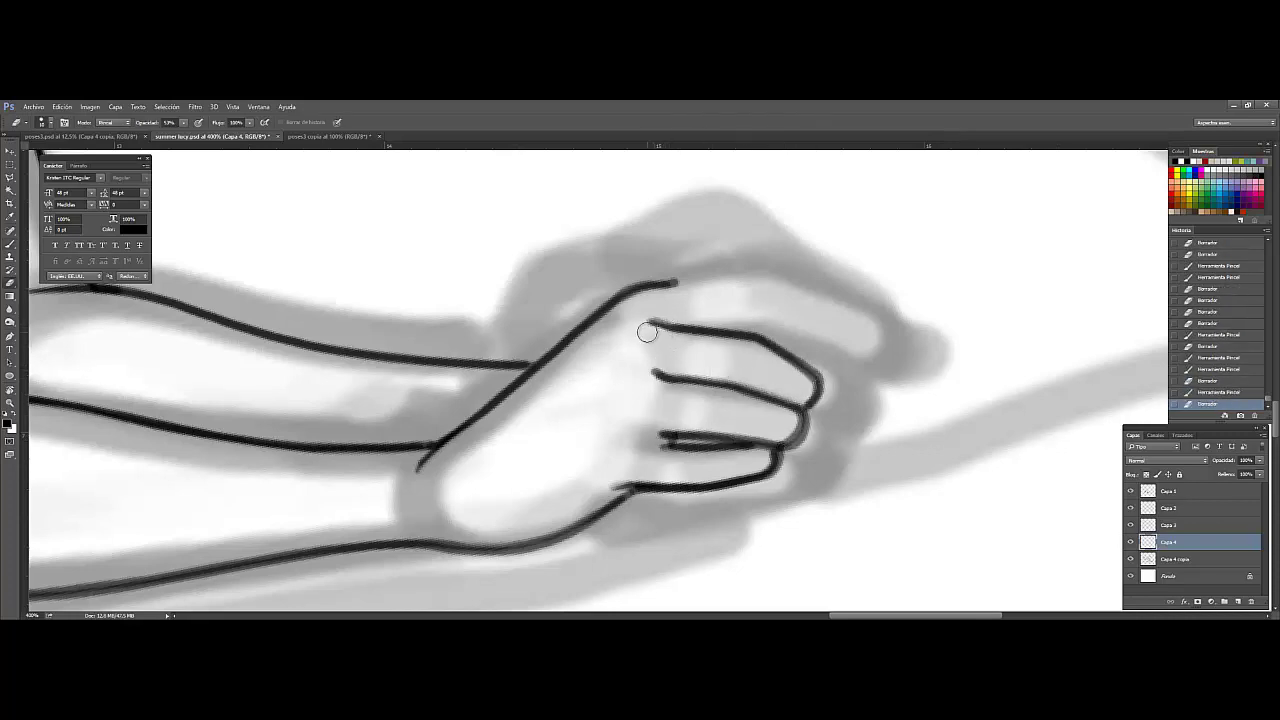
{"action": "key", "text": "b"}
{"action": "mouse_move", "coordinate": [668, 378]}
{"action": "left_mouse_down"}
{"action": "mouse_move", "coordinate": [770, 400]}
{"action": "mouse_move", "coordinate": [728, 362]}
{"action": "left_mouse_up"}
{"action": "key", "text": "e"}
{"action": "key", "text": "b"}
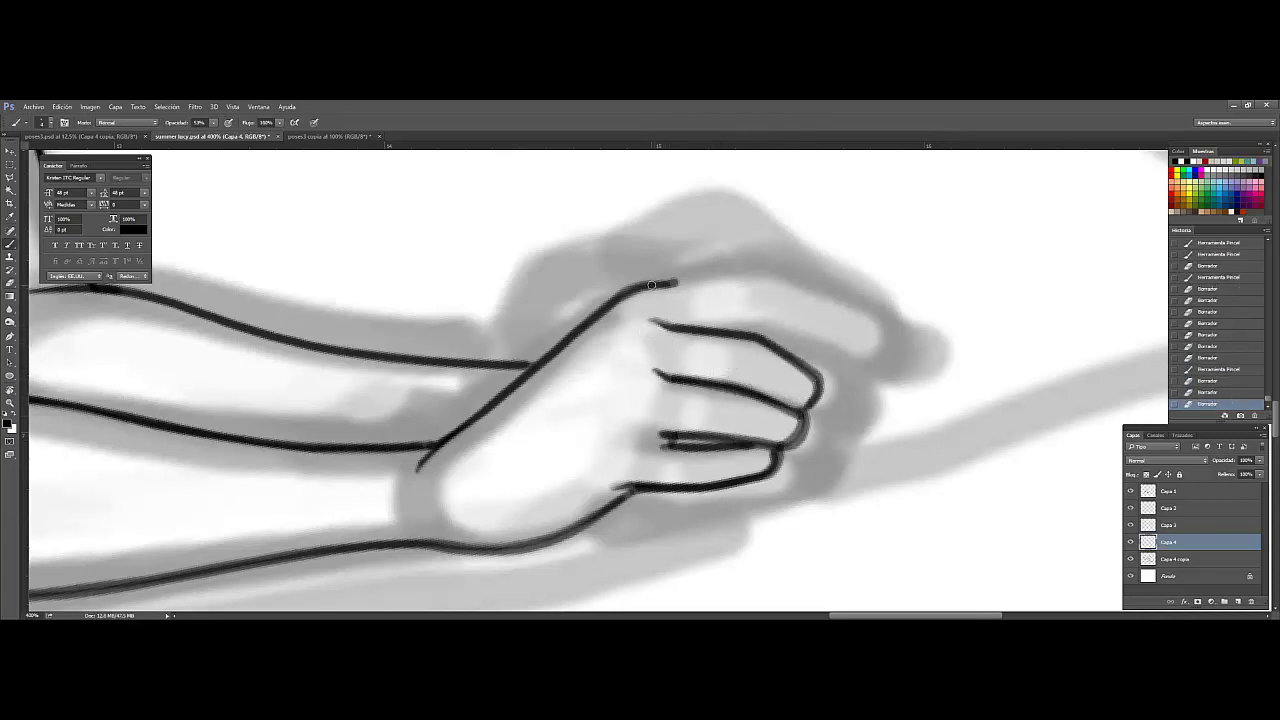
Step: Redraw the index-finger contour and re-stroke and trim the top-of-hand outline
{"action": "left_click", "coordinate": [1200, 392]}
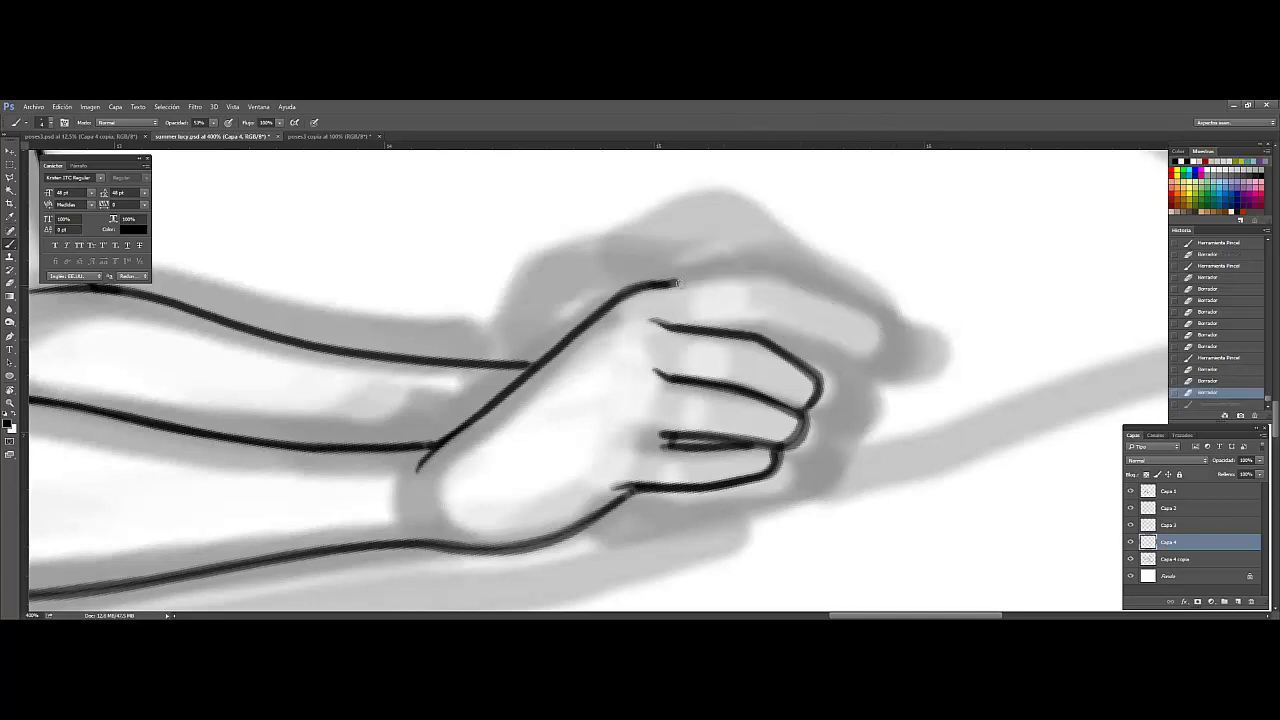
{"action": "left_click_drag", "start_coordinate": [668, 282], "coordinate": [896, 352]}
{"action": "mouse_move", "coordinate": [723, 328]}
{"action": "left_mouse_down"}
{"action": "mouse_move", "coordinate": [898, 352]}
{"action": "mouse_move", "coordinate": [870, 318]}
{"action": "mouse_move", "coordinate": [895, 355]}
{"action": "left_mouse_up"}
{"action": "key", "text": "e"}
{"action": "key", "text": "b"}
{"action": "left_click_drag", "start_coordinate": [620, 294], "coordinate": [850, 312]}
{"action": "key", "text": "e"}
{"action": "left_click_drag", "start_coordinate": [740, 286], "coordinate": [545, 338]}
{"action": "left_click_drag", "start_coordinate": [778, 268], "coordinate": [748, 303]}
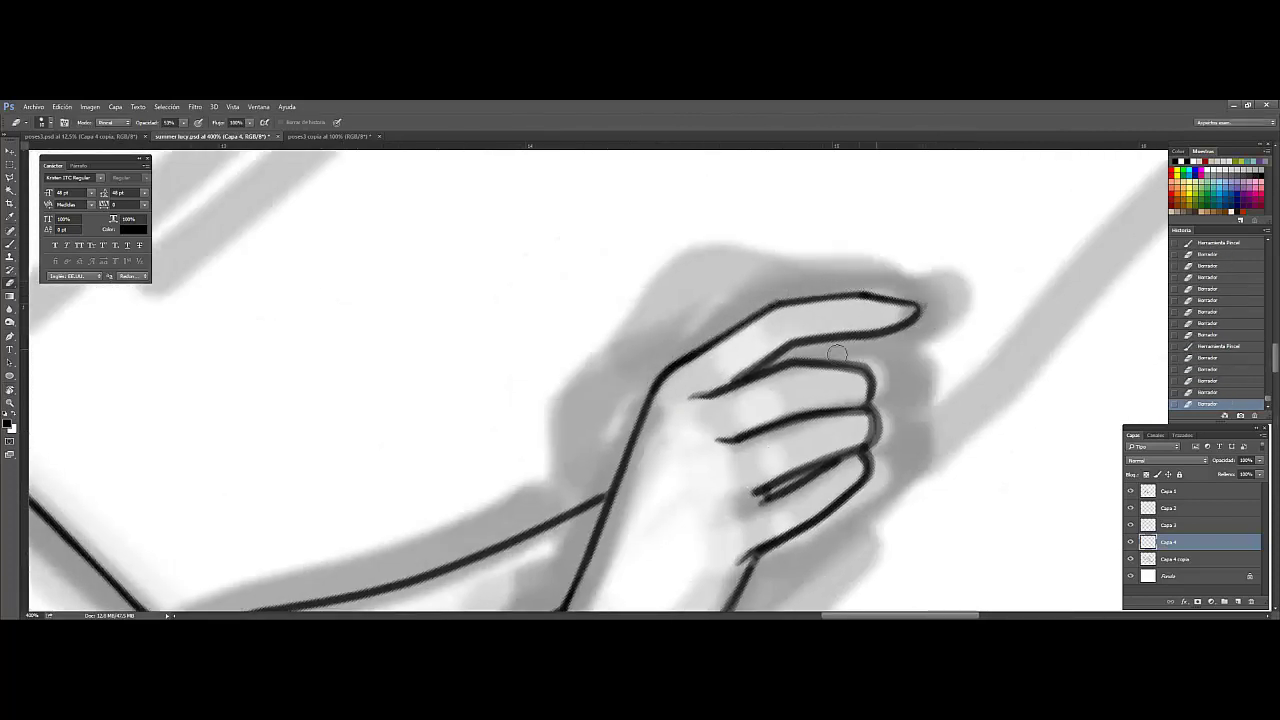
Step: Re-stroke the lower fingertip and pinky contours
{"action": "key", "text": "b"}
{"action": "mouse_move", "coordinate": [795, 343]}
{"action": "left_mouse_down"}
{"action": "mouse_move", "coordinate": [918, 318]}
{"action": "mouse_move", "coordinate": [895, 281]}
{"action": "left_mouse_up"}
{"action": "key", "text": "e"}
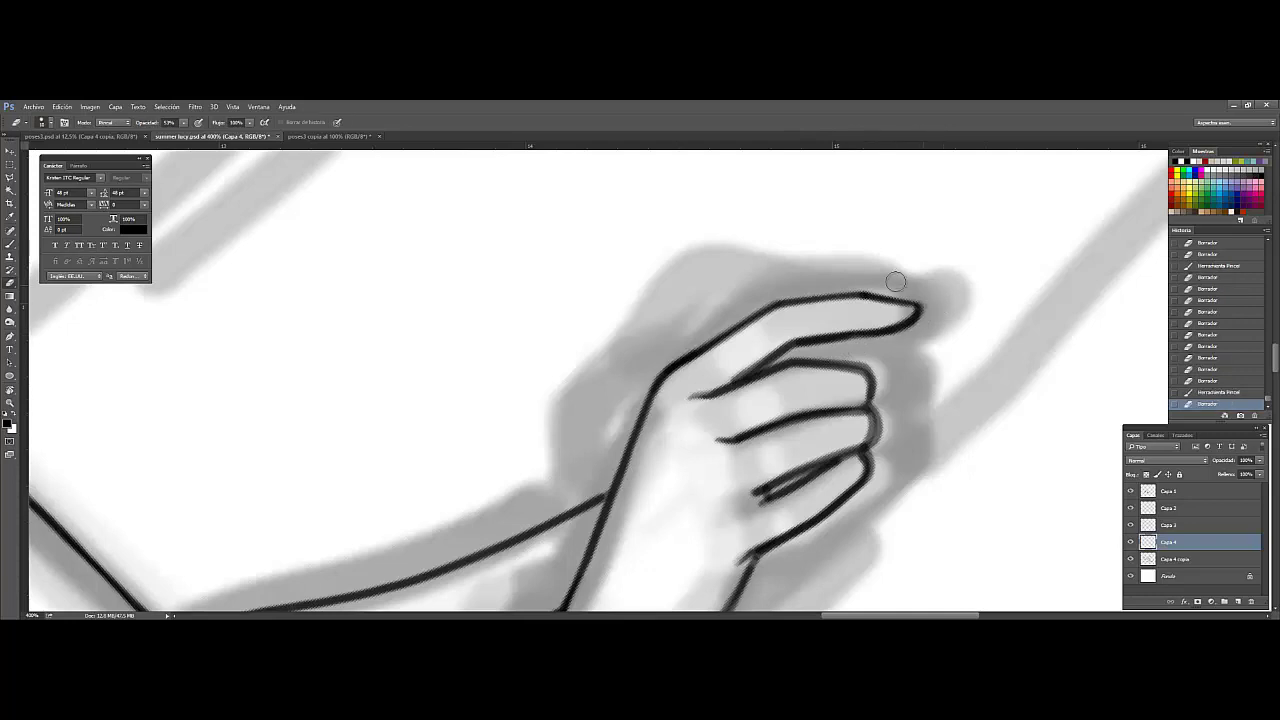
{"action": "left_click_drag", "start_coordinate": [859, 424], "coordinate": [880, 330]}
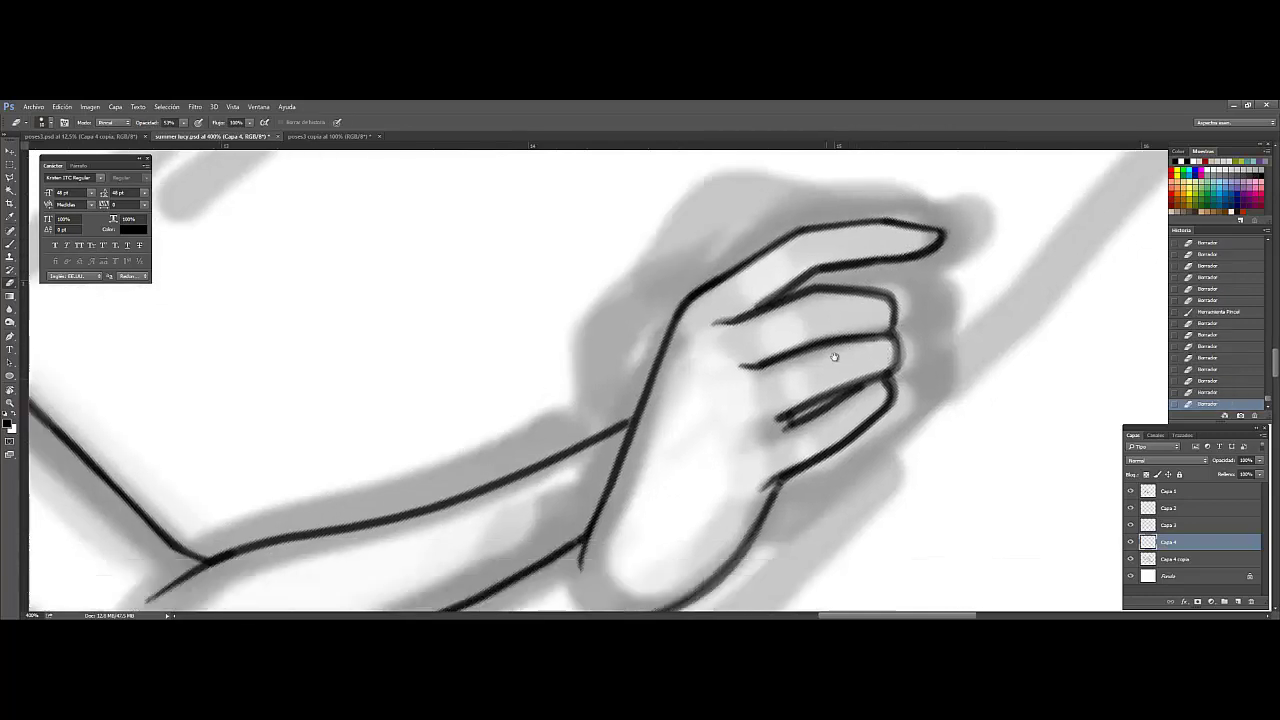
{"action": "key", "text": "b"}
{"action": "mouse_move", "coordinate": [780, 398]}
{"action": "left_mouse_down"}
{"action": "mouse_move", "coordinate": [880, 366]}
{"action": "mouse_move", "coordinate": [845, 425]}
{"action": "left_mouse_up"}
Step: Erase the old pinky contour and clean up its lower edge and stray marks
{"action": "key", "text": "b"}
{"action": "left_click_drag", "start_coordinate": [862, 372], "coordinate": [792, 450]}
{"action": "key", "text": "e"}
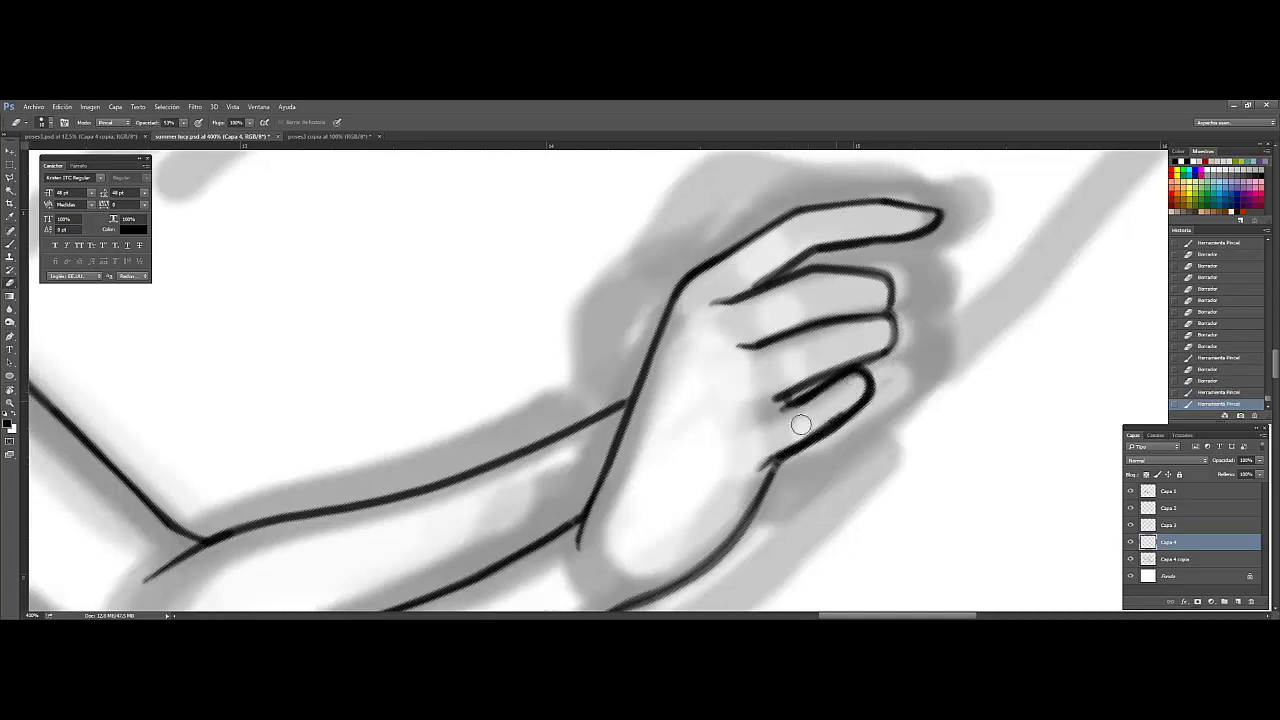
{"action": "left_click_drag", "start_coordinate": [868, 388], "coordinate": [795, 455]}
{"action": "key", "text": "b"}
{"action": "key", "text": "e"}
{"action": "mouse_move", "coordinate": [870, 372]}
{"action": "left_mouse_down"}
{"action": "mouse_move", "coordinate": [788, 455]}
{"action": "mouse_move", "coordinate": [871, 400]}
{"action": "left_mouse_up"}
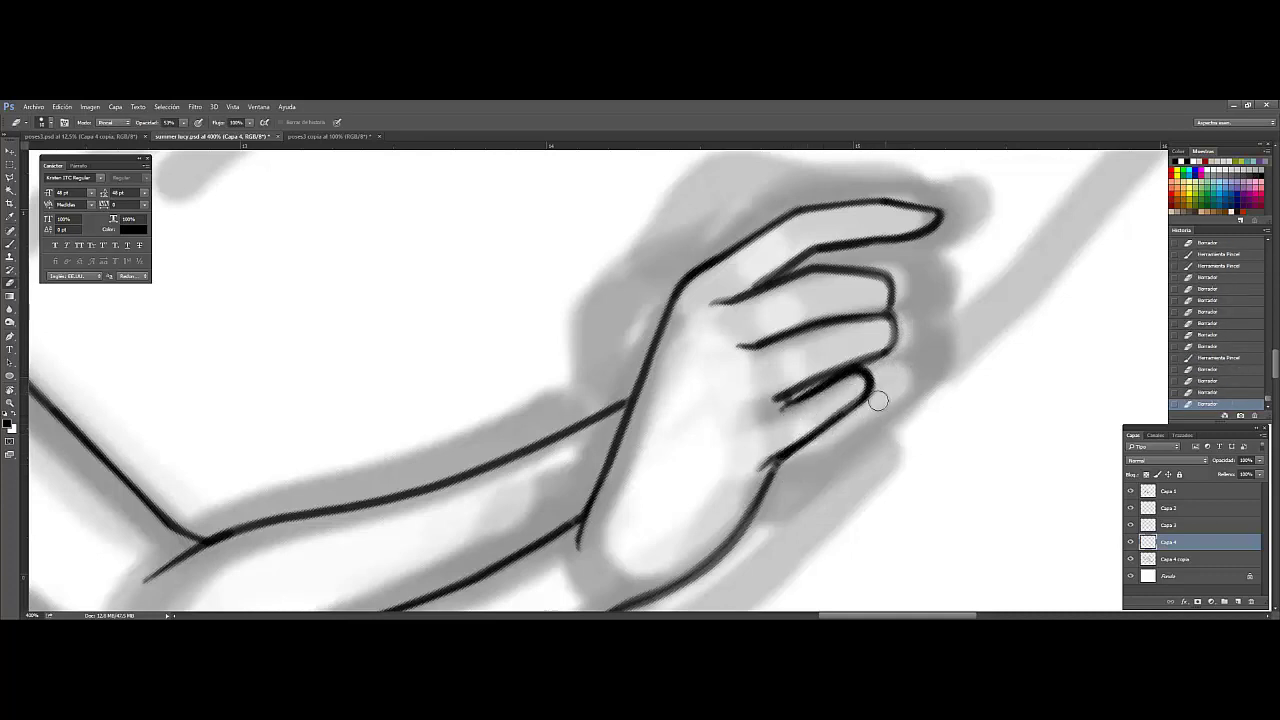
{"action": "left_click_drag", "start_coordinate": [776, 443], "coordinate": [856, 270]}
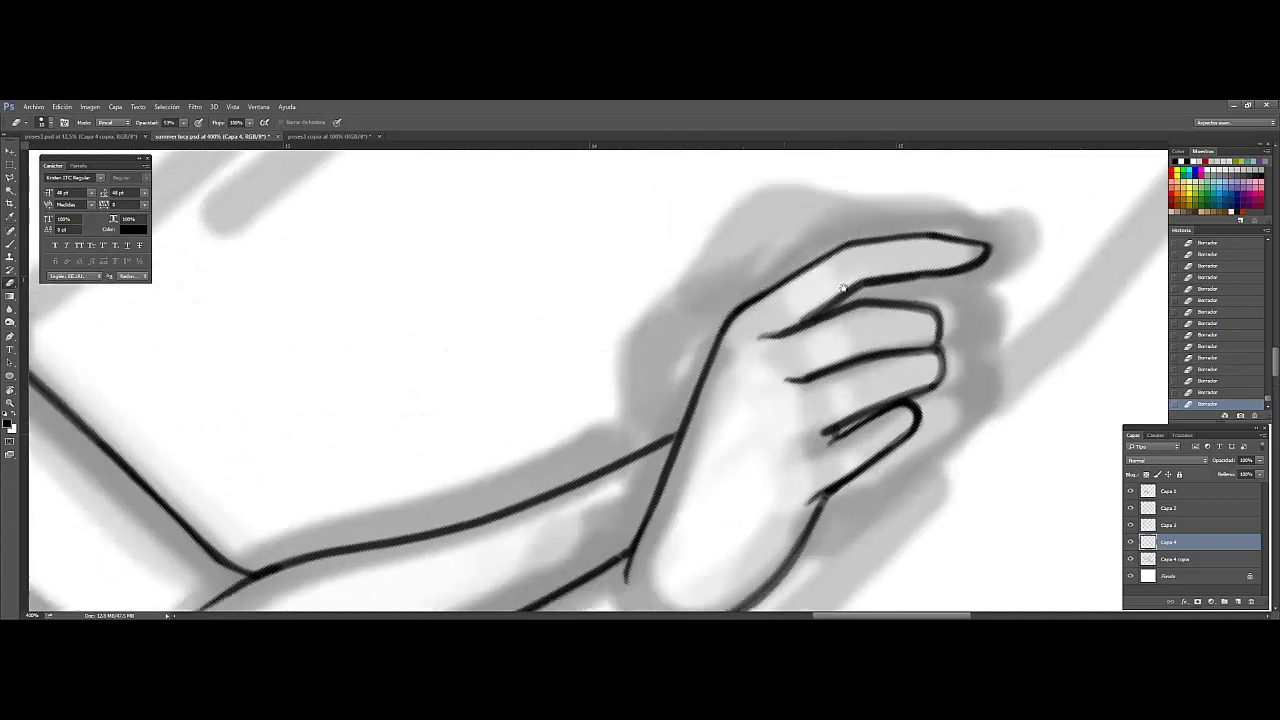
Step: Add a wrist stroke and redraw the extra fingertip contour, trimming its overshoots
{"action": "key", "text": "b"}
{"action": "mouse_move", "coordinate": [720, 390]}
{"action": "left_mouse_down"}
{"action": "mouse_move", "coordinate": [700, 440]}
{"action": "mouse_move", "coordinate": [750, 365]}
{"action": "left_mouse_up"}
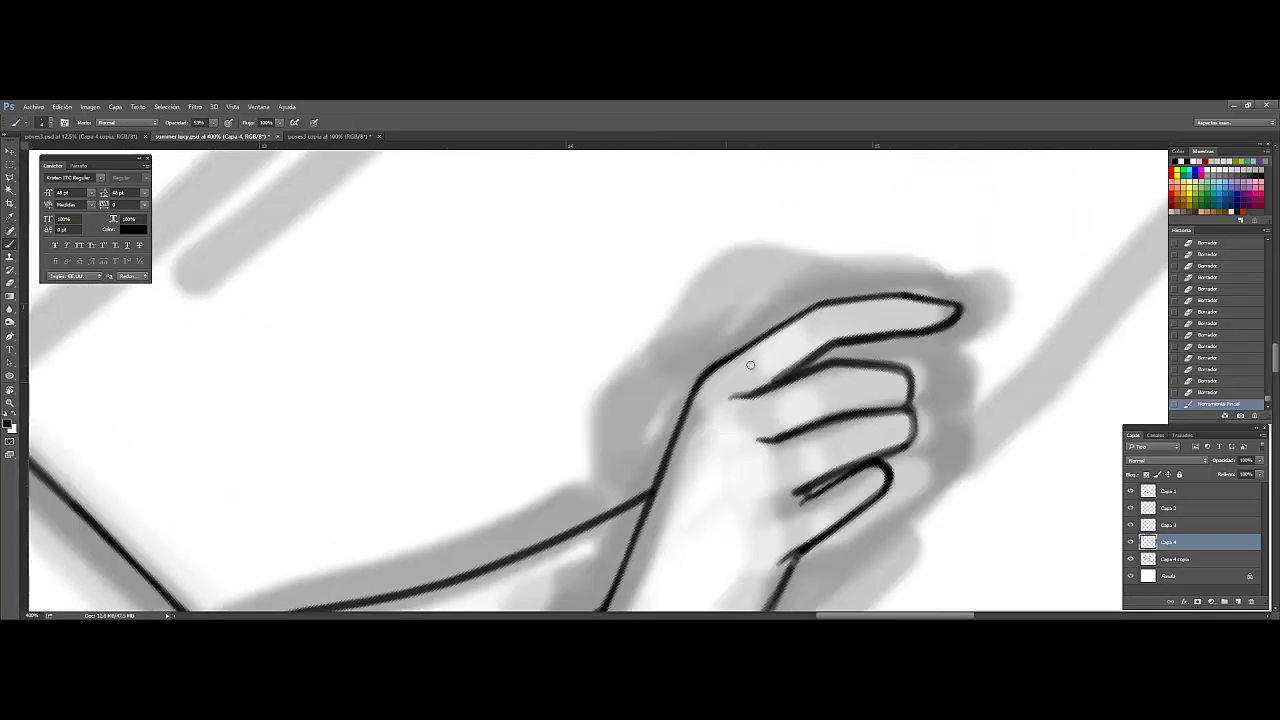
{"action": "left_click_drag", "start_coordinate": [941, 350], "coordinate": [912, 400]}
{"action": "key", "text": "e"}
{"action": "left_click_drag", "start_coordinate": [945, 360], "coordinate": [918, 395]}
{"action": "key", "text": "b"}
{"action": "left_click_drag", "start_coordinate": [850, 366], "coordinate": [918, 362]}
{"action": "key", "text": "e"}
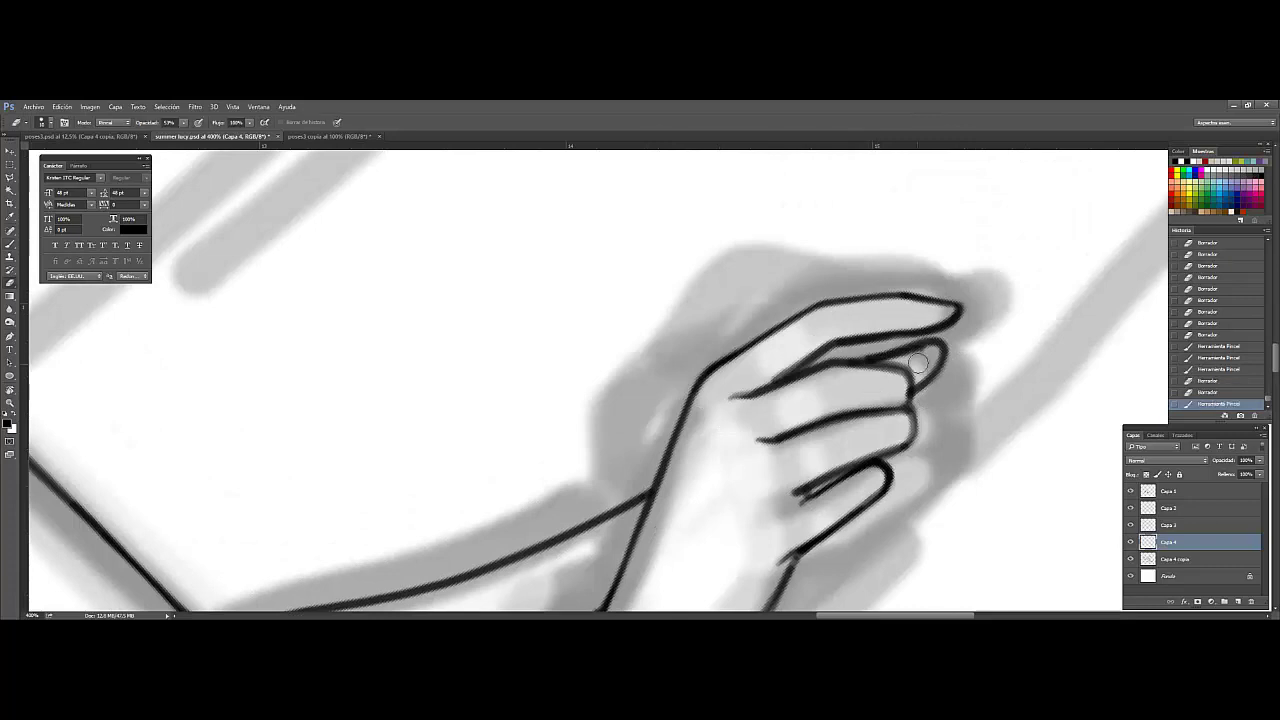
Step: Redraw the wrist line in black and trim its end
{"action": "key", "text": "b"}
{"action": "mouse_move", "coordinate": [655, 485]}
{"action": "left_mouse_down"}
{"action": "mouse_move", "coordinate": [655, 463]}
{"action": "mouse_move", "coordinate": [776, 308]}
{"action": "left_mouse_up"}
{"action": "left_click_drag", "start_coordinate": [655, 432], "coordinate": [700, 330]}
{"action": "key", "text": "e"}
{"action": "left_click_drag", "start_coordinate": [640, 470], "coordinate": [795, 290]}
{"action": "mouse_move", "coordinate": [853, 332]}
{"action": "left_mouse_down"}
{"action": "mouse_move", "coordinate": [856, 260]}
{"action": "mouse_move", "coordinate": [729, 409]}
{"action": "mouse_move", "coordinate": [649, 371]}
{"action": "left_mouse_up"}
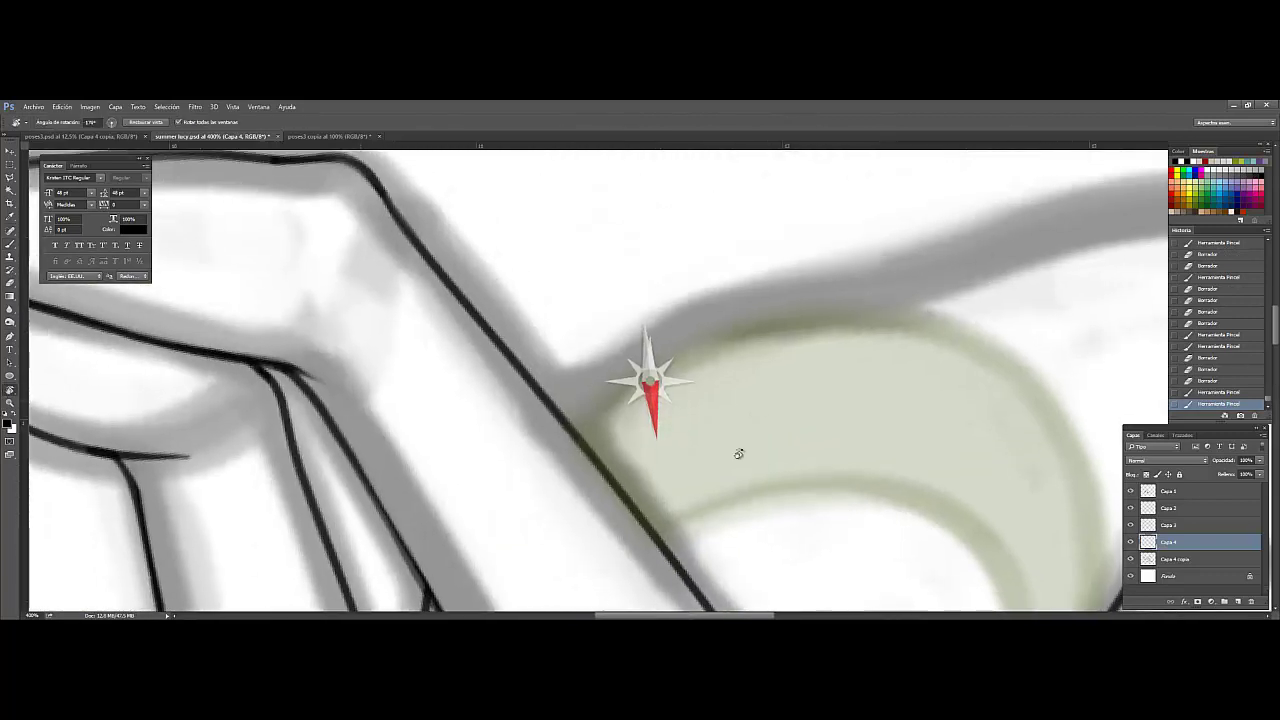
Step: Ink the long back curve and erase its excess ends
{"action": "mouse_move", "coordinate": [577, 432]}
{"action": "left_mouse_down"}
{"action": "mouse_move", "coordinate": [615, 397]}
{"action": "mouse_move", "coordinate": [997, 312]}
{"action": "mouse_move", "coordinate": [987, 319]}
{"action": "left_mouse_up"}
{"action": "key", "text": "e"}
{"action": "key", "text": "b"}
{"action": "mouse_move", "coordinate": [371, 429]}
{"action": "left_mouse_down"}
{"action": "mouse_move", "coordinate": [677, 337]}
{"action": "mouse_move", "coordinate": [964, 300]}
{"action": "left_mouse_up"}
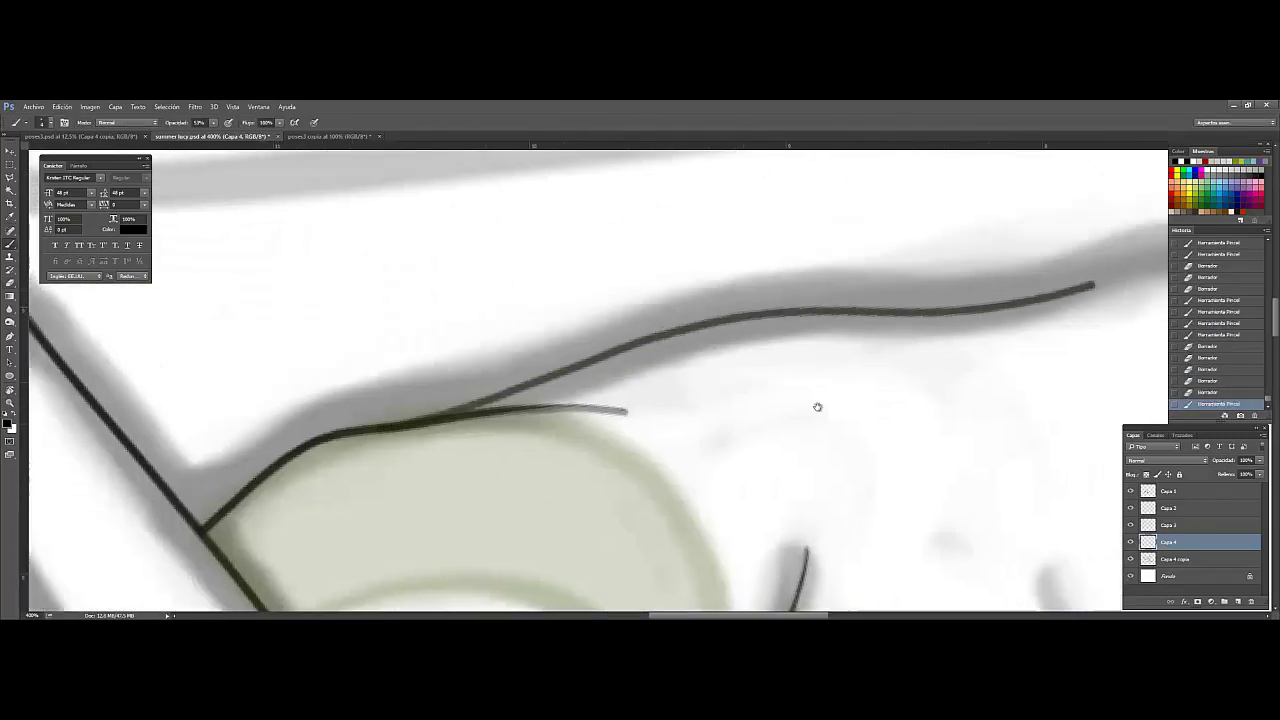
{"action": "mouse_move", "coordinate": [128, 456]}
{"action": "left_mouse_down"}
{"action": "mouse_move", "coordinate": [915, 316]}
{"action": "mouse_move", "coordinate": [1084, 388]}
{"action": "left_mouse_up"}
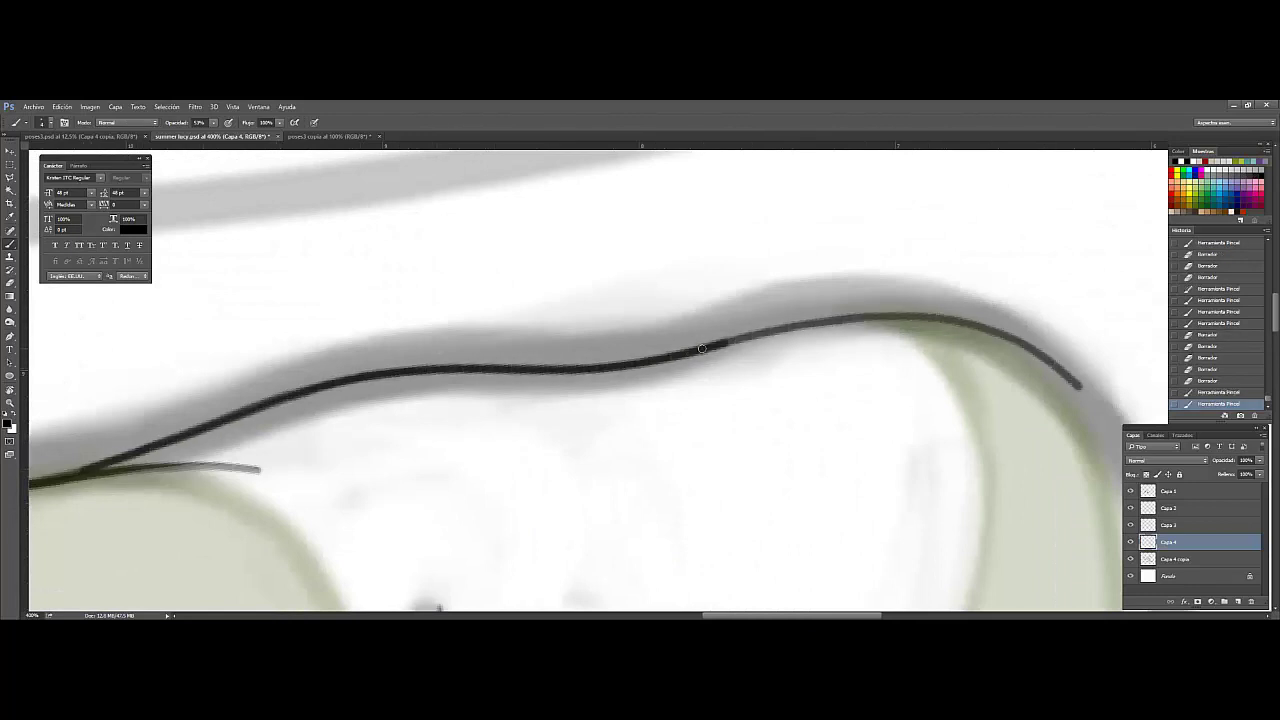
{"action": "left_click_drag", "start_coordinate": [702, 348], "coordinate": [1090, 387]}
{"action": "key", "text": "e"}
{"action": "left_click_drag", "start_coordinate": [709, 329], "coordinate": [666, 366]}
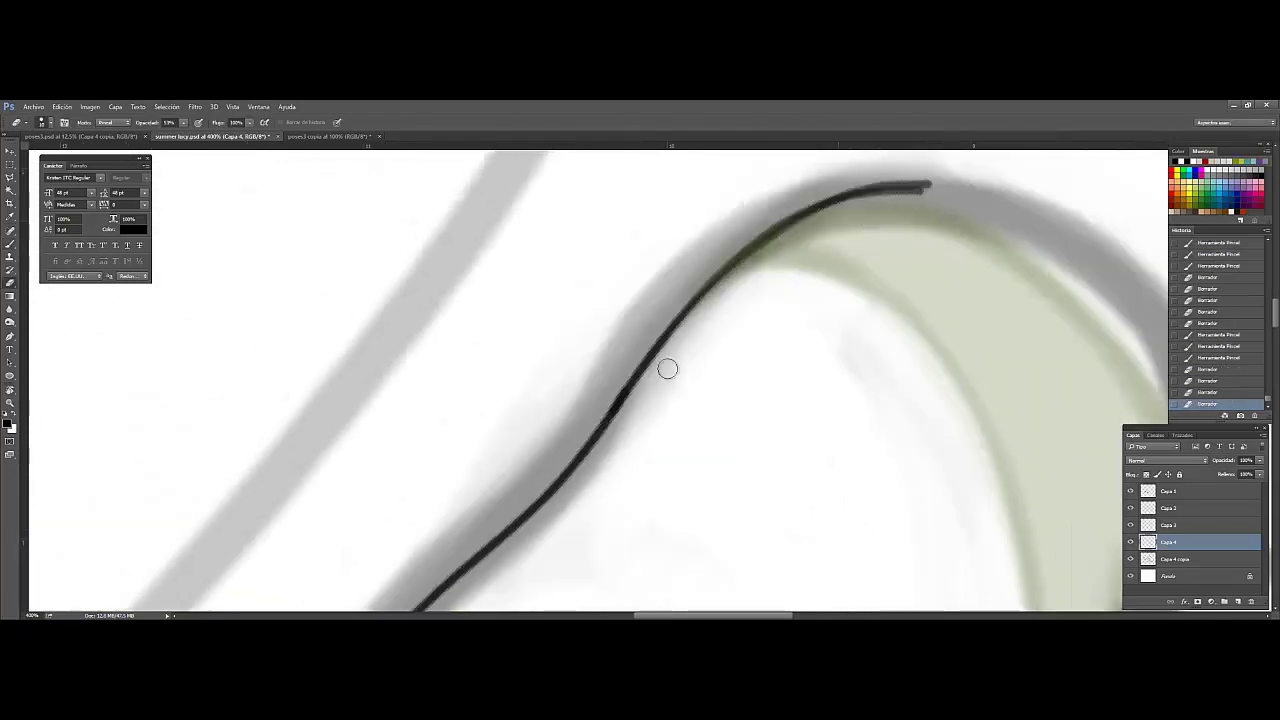
{"action": "left_click_drag", "start_coordinate": [832, 192], "coordinate": [937, 201]}
Step: Replace the short hip stroke with a shorter one and erase the V stroke's end
{"action": "key", "text": "ctrl+minus"}
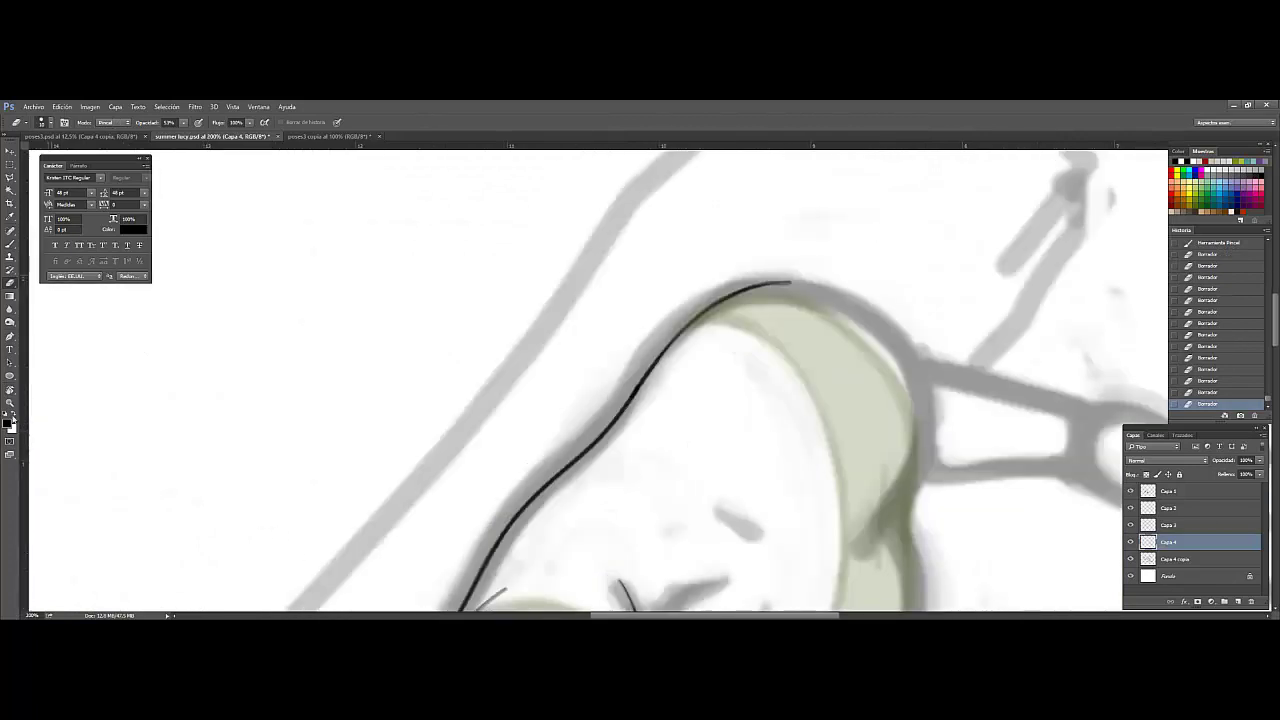
{"action": "mouse_move", "coordinate": [877, 229]}
{"action": "left_mouse_down"}
{"action": "mouse_move", "coordinate": [609, 390]}
{"action": "mouse_move", "coordinate": [677, 384]}
{"action": "left_mouse_up"}
{"action": "key", "text": "b"}
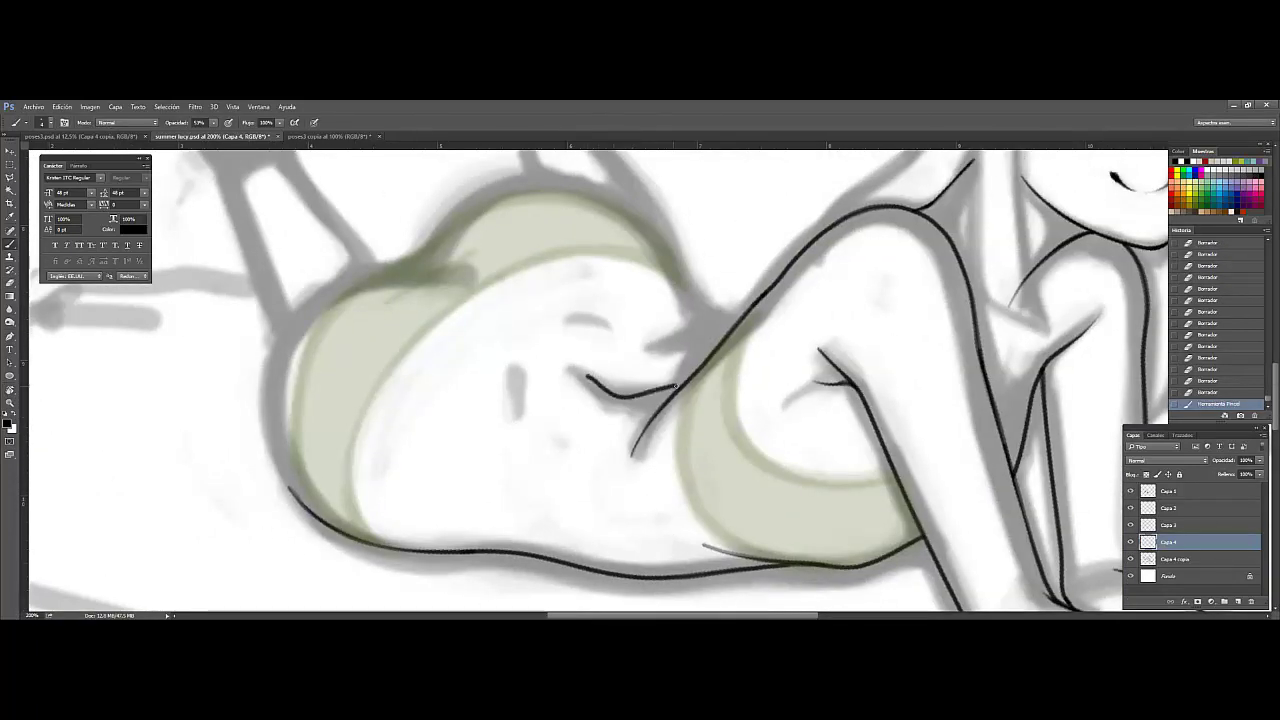
{"action": "key", "text": "e"}
{"action": "left_click_drag", "start_coordinate": [580, 378], "coordinate": [605, 395]}
{"action": "key", "text": "b"}
{"action": "key", "text": "ctrl+z"}
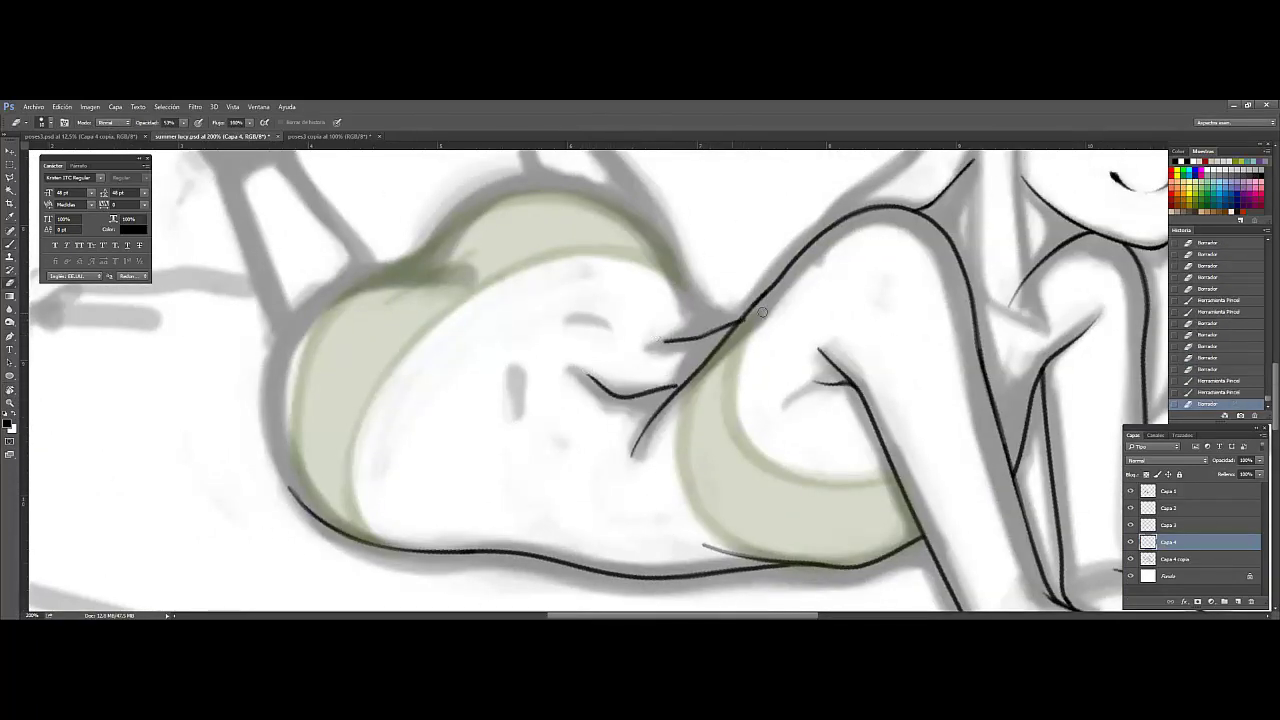
{"action": "mouse_move", "coordinate": [668, 344]}
{"action": "left_mouse_down"}
{"action": "mouse_move", "coordinate": [725, 335]}
{"action": "mouse_move", "coordinate": [700, 338]}
{"action": "left_mouse_up"}
{"action": "key", "text": "e"}
Step: Erase stray ink near the hips
{"action": "scroll", "coordinate": [586, 449], "scroll_direction": "down", "scroll_amount": 2}
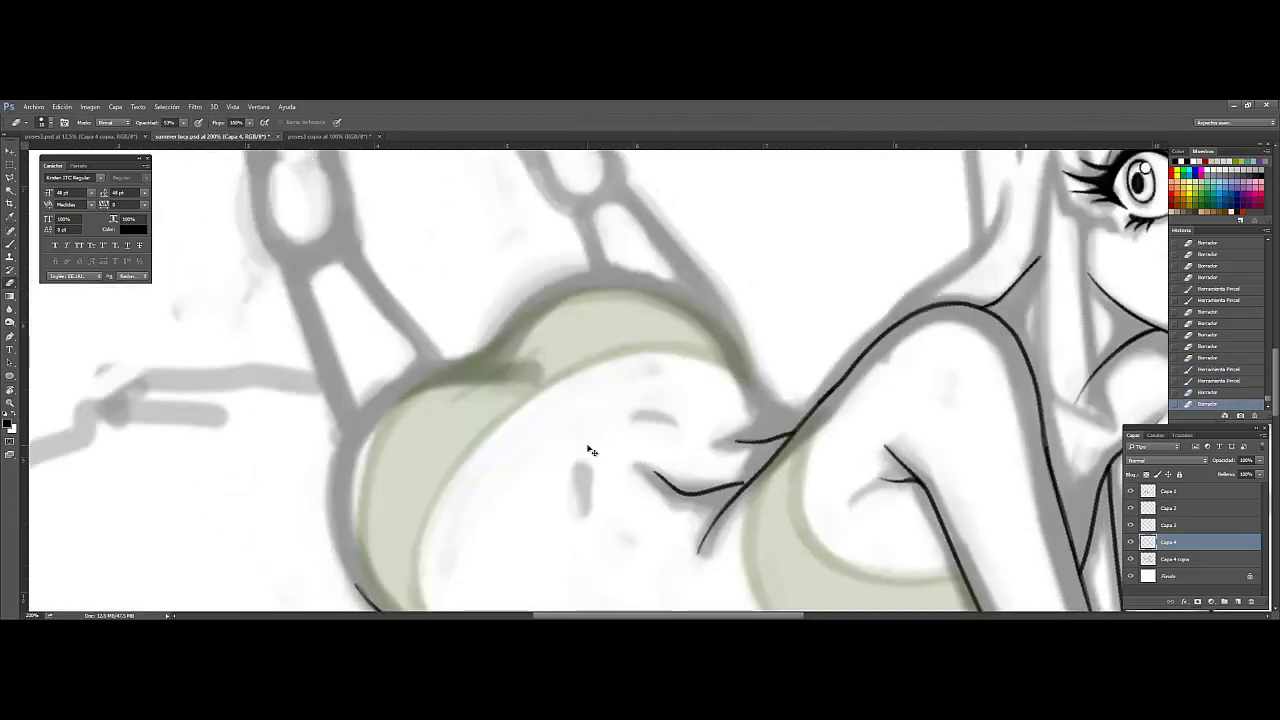
{"action": "scroll", "coordinate": [405, 353], "scroll_direction": "up", "scroll_amount": 3}
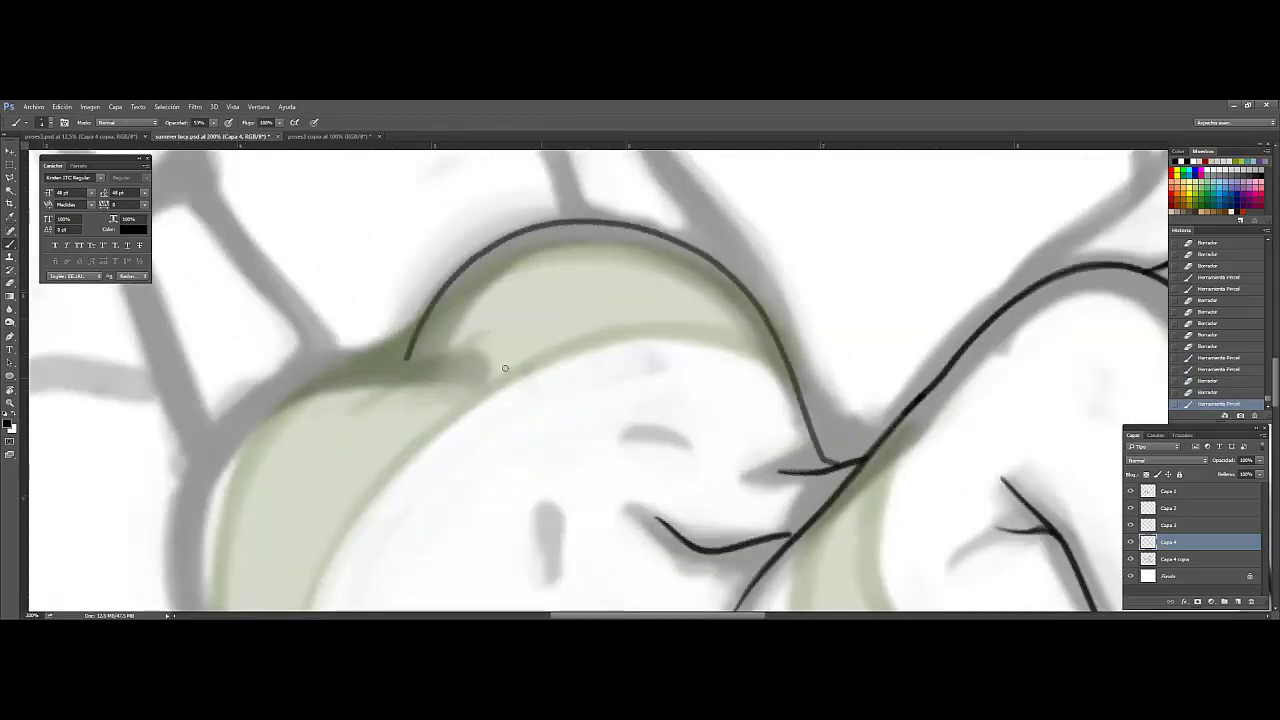
{"action": "key", "text": "e"}
{"action": "left_click_drag", "start_coordinate": [820, 448], "coordinate": [830, 440]}
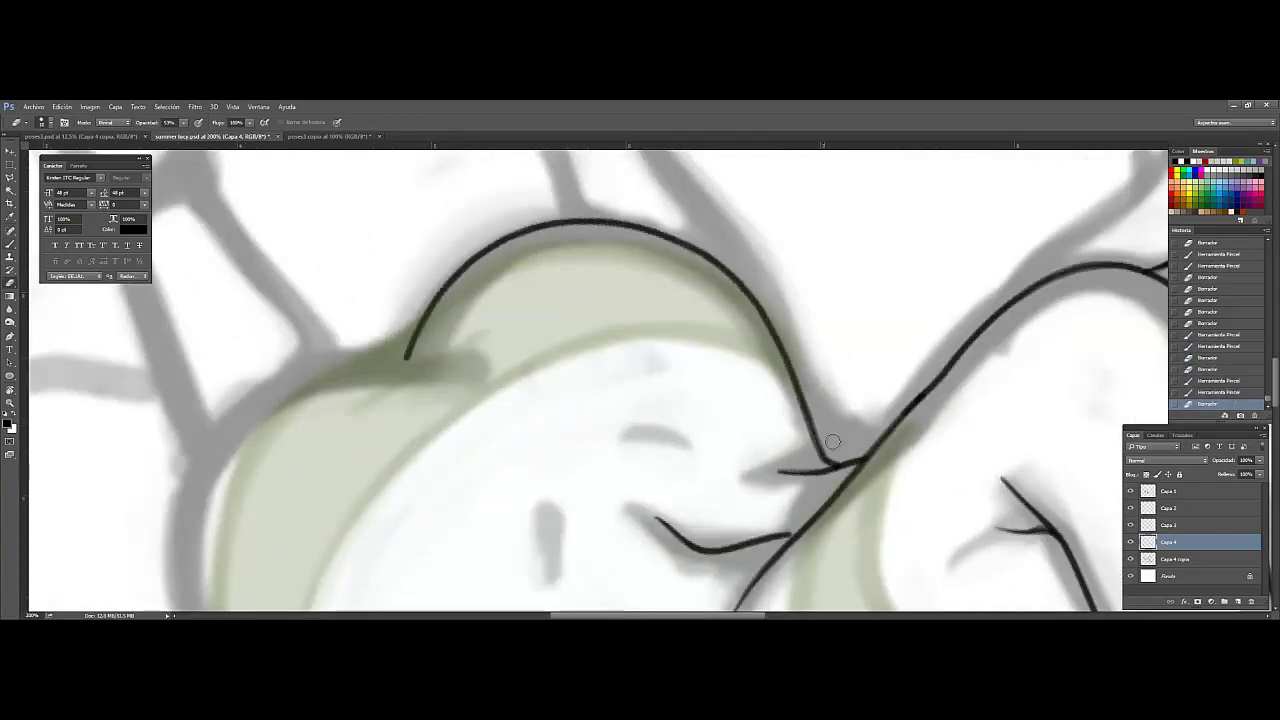
{"action": "scroll", "coordinate": [820, 448], "scroll_direction": "down", "scroll_amount": 3}
{"action": "scroll", "coordinate": [429, 305], "scroll_direction": "up", "scroll_amount": 2}
Step: Ink the bikini bottom's top curve and rework the notch between its curves
{"action": "key", "text": "b"}
{"action": "left_click_drag", "start_coordinate": [429, 303], "coordinate": [734, 272]}
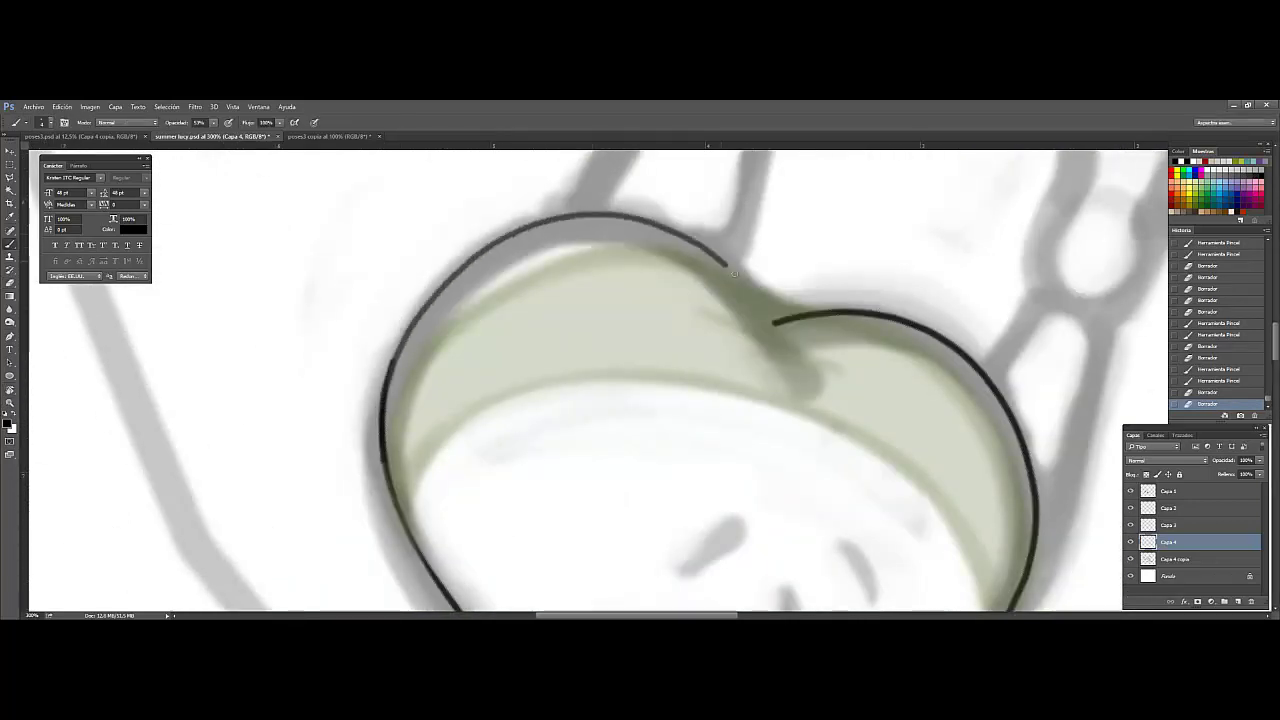
{"action": "key", "text": "e"}
{"action": "mouse_move", "coordinate": [384, 388]}
{"action": "left_mouse_down"}
{"action": "mouse_move", "coordinate": [383, 452]}
{"action": "mouse_move", "coordinate": [598, 210]}
{"action": "left_mouse_up"}
{"action": "key", "text": "ctrl+z"}
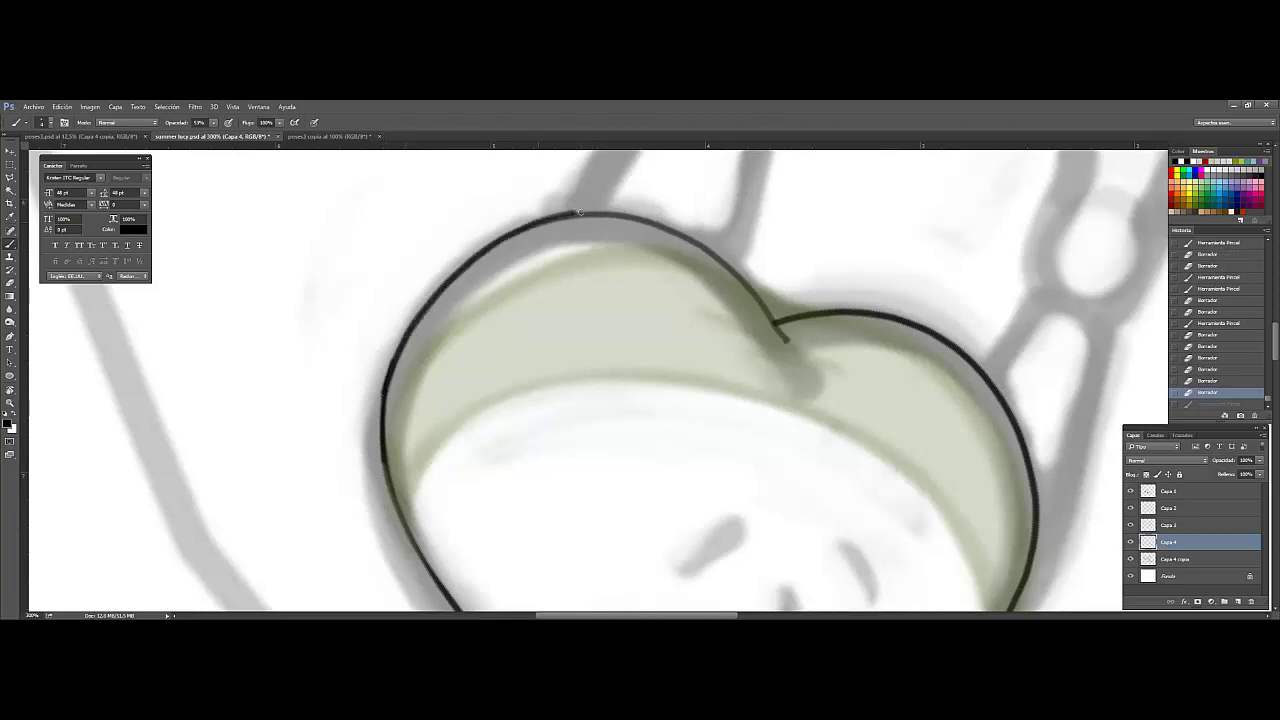
{"action": "left_click_drag", "start_coordinate": [735, 274], "coordinate": [792, 334]}
{"action": "key", "text": "e"}
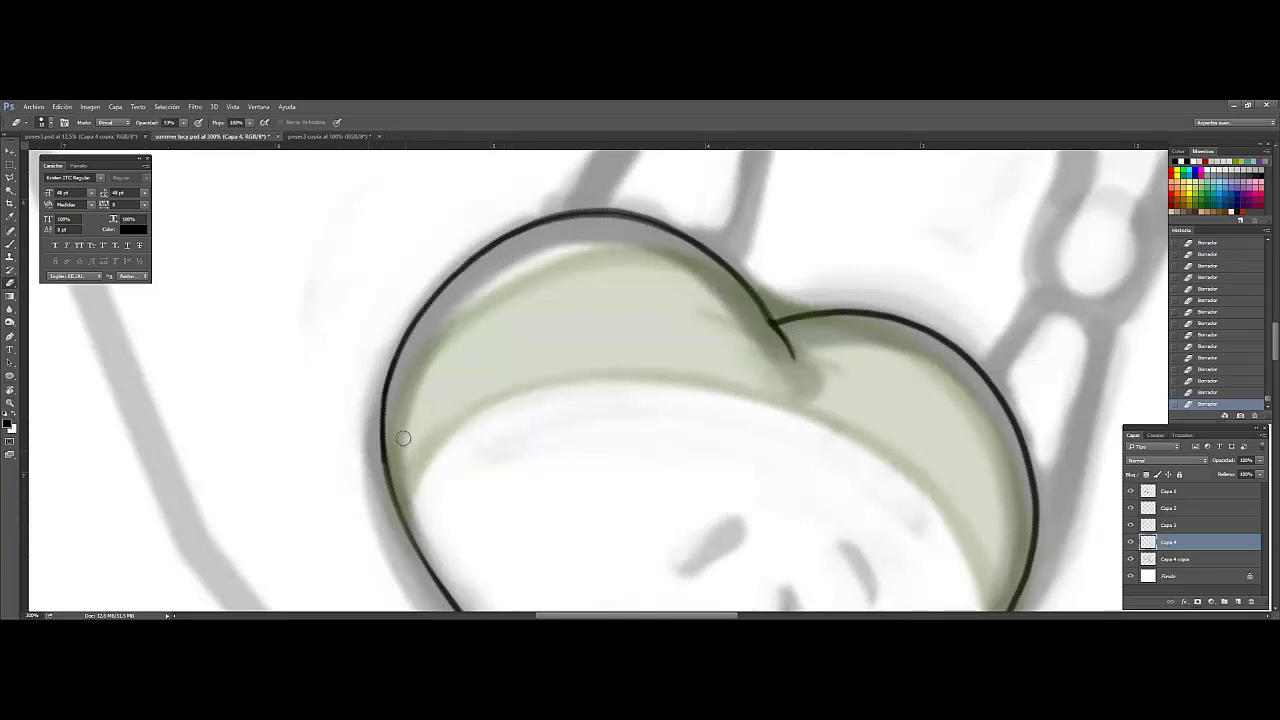
Step: Add the short lower-back crease and the lower hip outline, trimming excess
{"action": "left_click_drag", "start_coordinate": [620, 421], "coordinate": [590, 196]}
{"action": "key", "text": "b"}
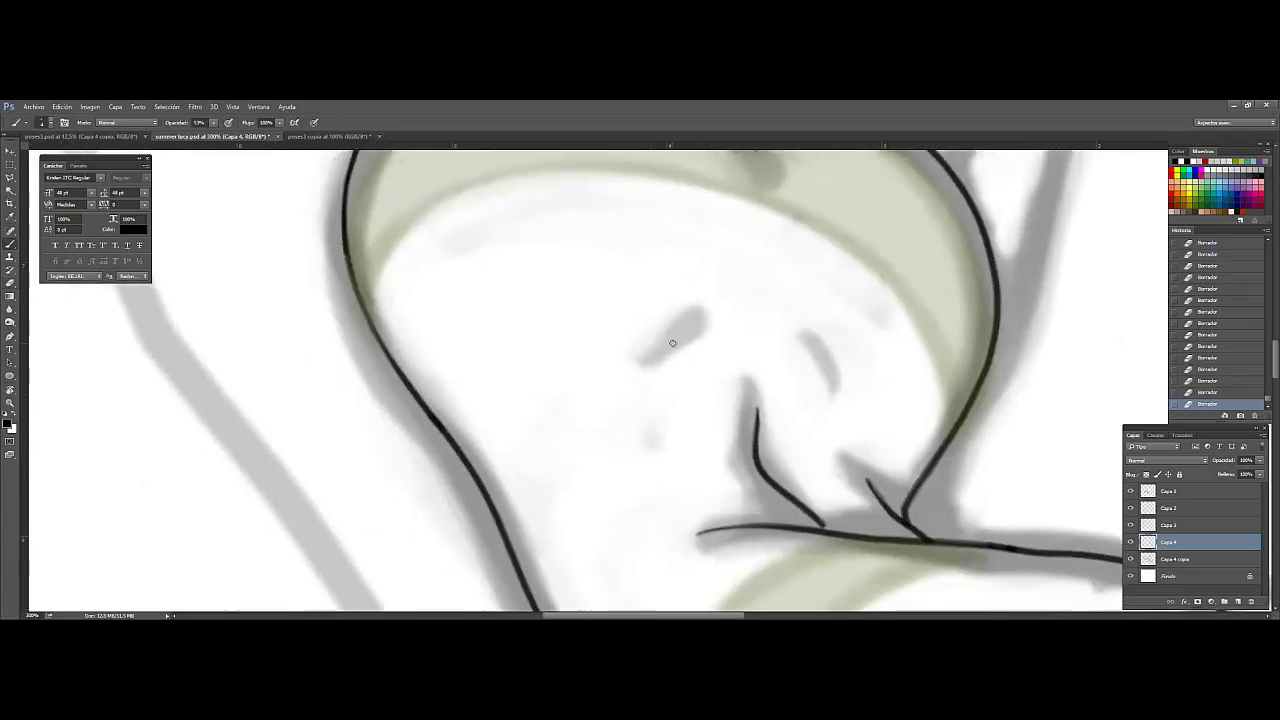
{"action": "key", "text": "e"}
{"action": "left_click_drag", "start_coordinate": [668, 345], "coordinate": [714, 286]}
{"action": "key", "text": "b"}
{"action": "key", "text": "e"}
{"action": "mouse_move", "coordinate": [798, 324]}
{"action": "left_mouse_down"}
{"action": "mouse_move", "coordinate": [812, 362]}
{"action": "mouse_move", "coordinate": [811, 334]}
{"action": "left_mouse_up"}
{"action": "left_click_drag", "start_coordinate": [472, 462], "coordinate": [330, 160]}
{"action": "mouse_move", "coordinate": [575, 433]}
{"action": "left_mouse_down"}
{"action": "mouse_move", "coordinate": [670, 448]}
{"action": "mouse_move", "coordinate": [572, 432]}
{"action": "left_mouse_up"}
Step: Save the drawing, view it whole, then zoom back in on the hips
{"action": "key", "text": "e"}
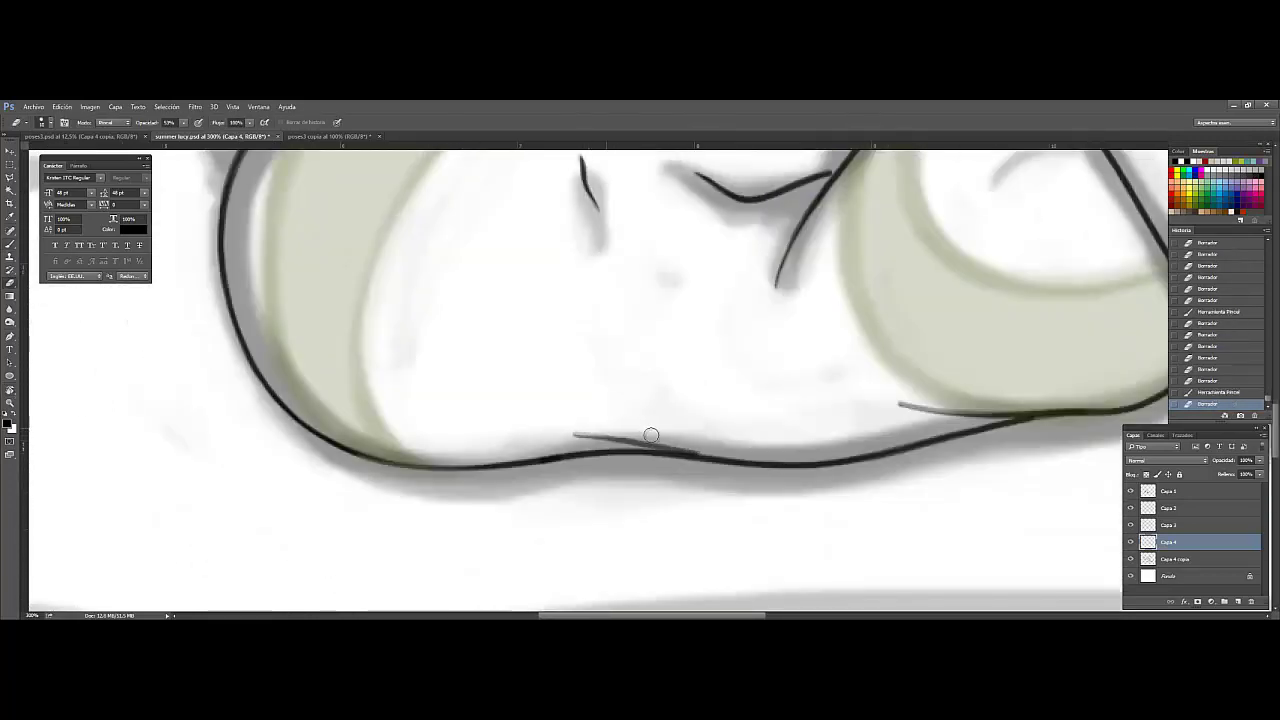
{"action": "key", "text": "ctrl+0"}
{"action": "key", "text": "ctrl+s"}
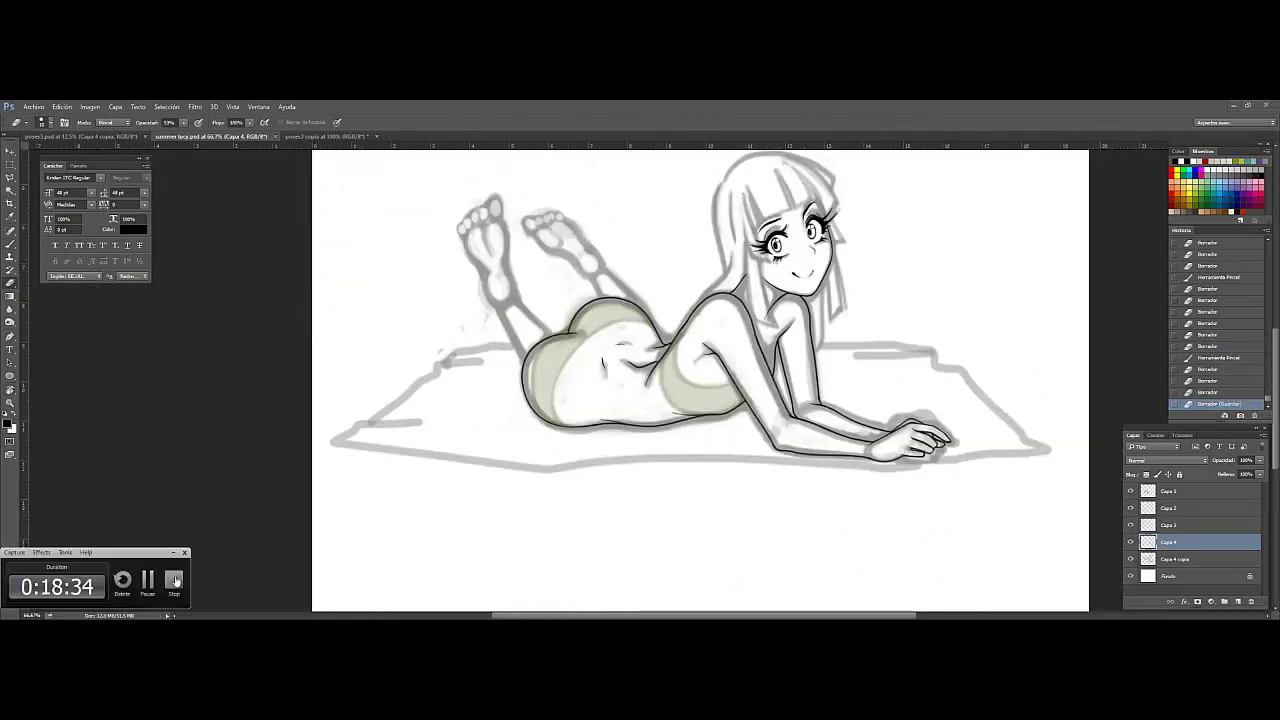
{"action": "key", "text": "ctrl+plus"}
{"action": "key", "text": "ctrl+plus"}
{"action": "key", "text": "ctrl+plus"}
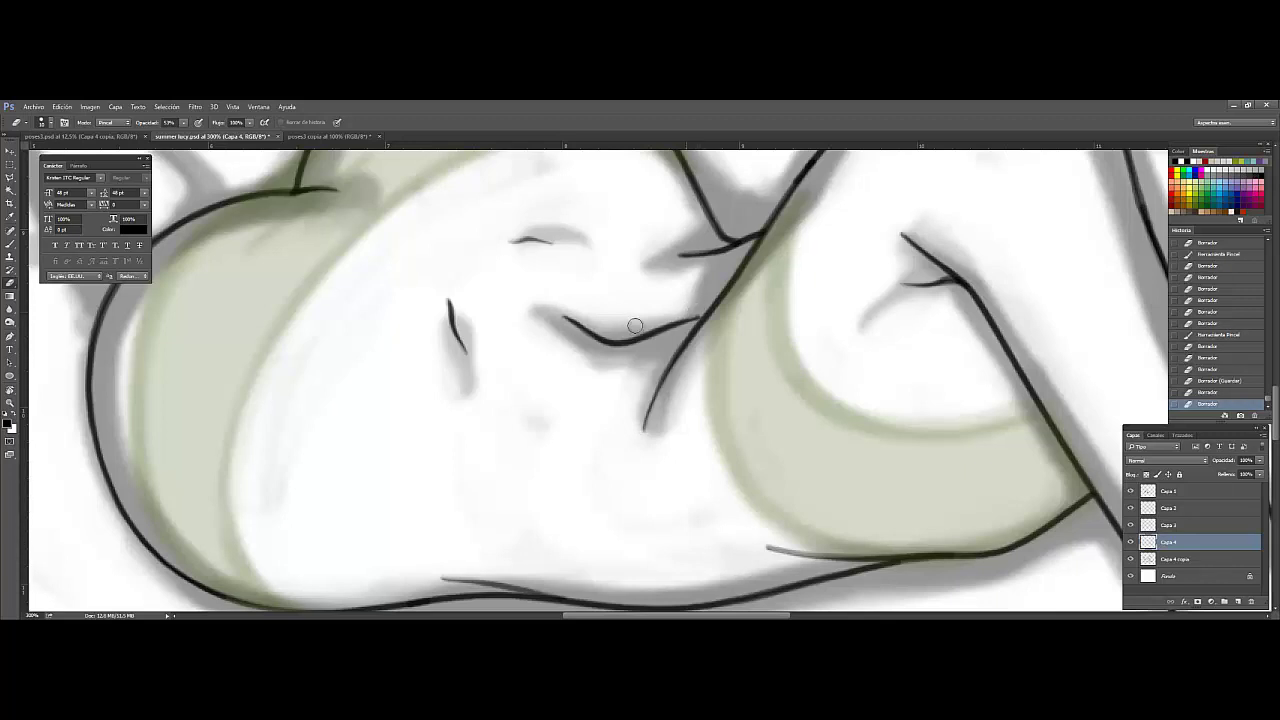
Step: Ink the long raised-leg line and a short line behind the thigh
{"action": "left_click_drag", "start_coordinate": [635, 325], "coordinate": [743, 265]}
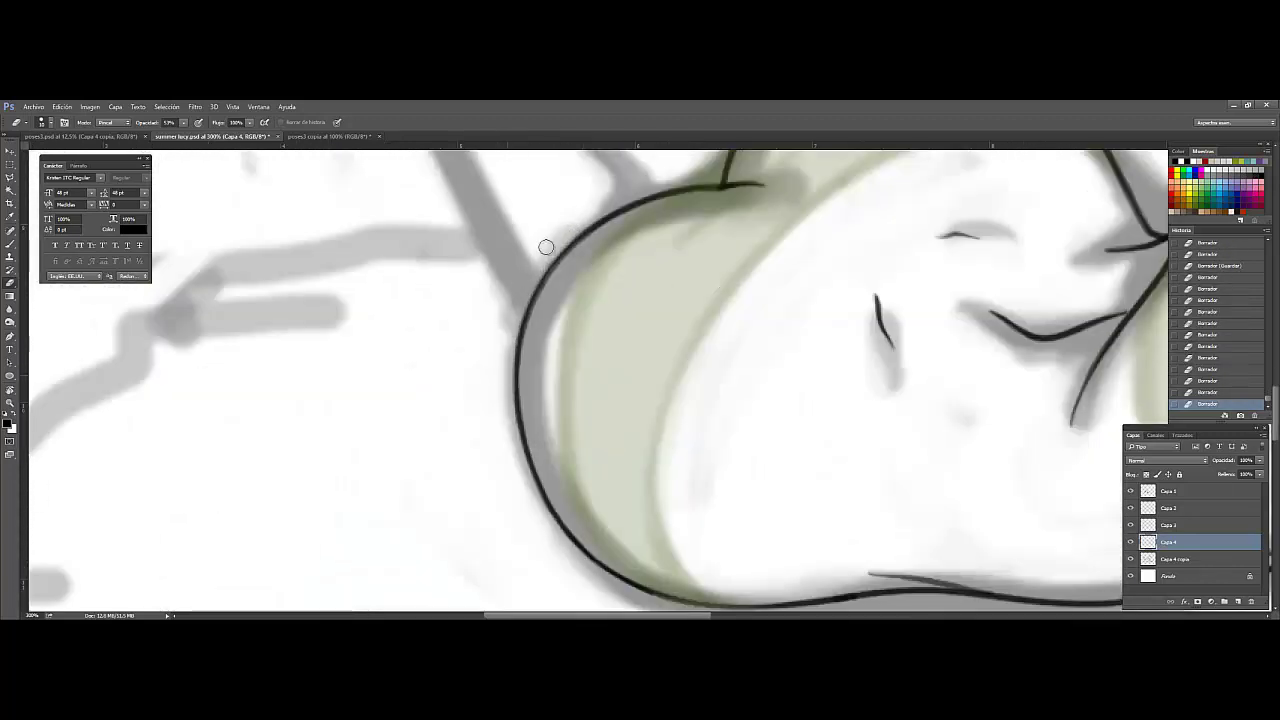
{"action": "key", "text": "r"}
{"action": "left_click_drag", "start_coordinate": [546, 247], "coordinate": [483, 460]}
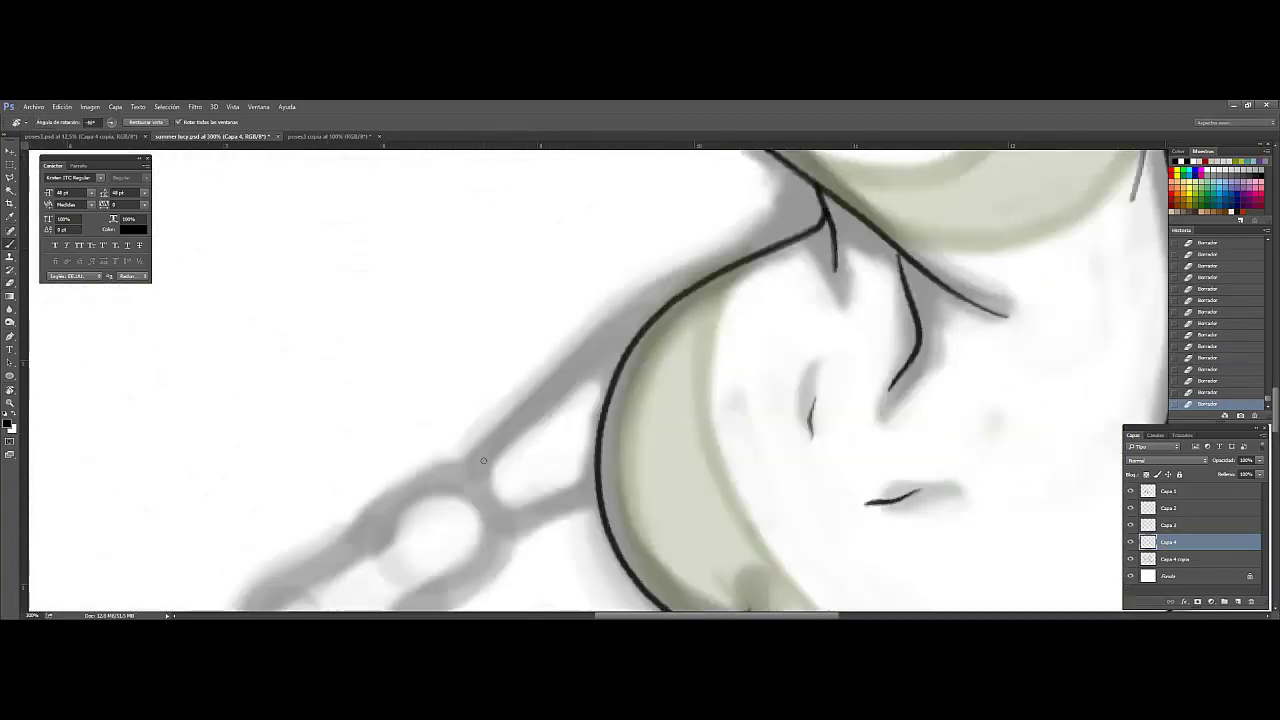
{"action": "key", "text": "b"}
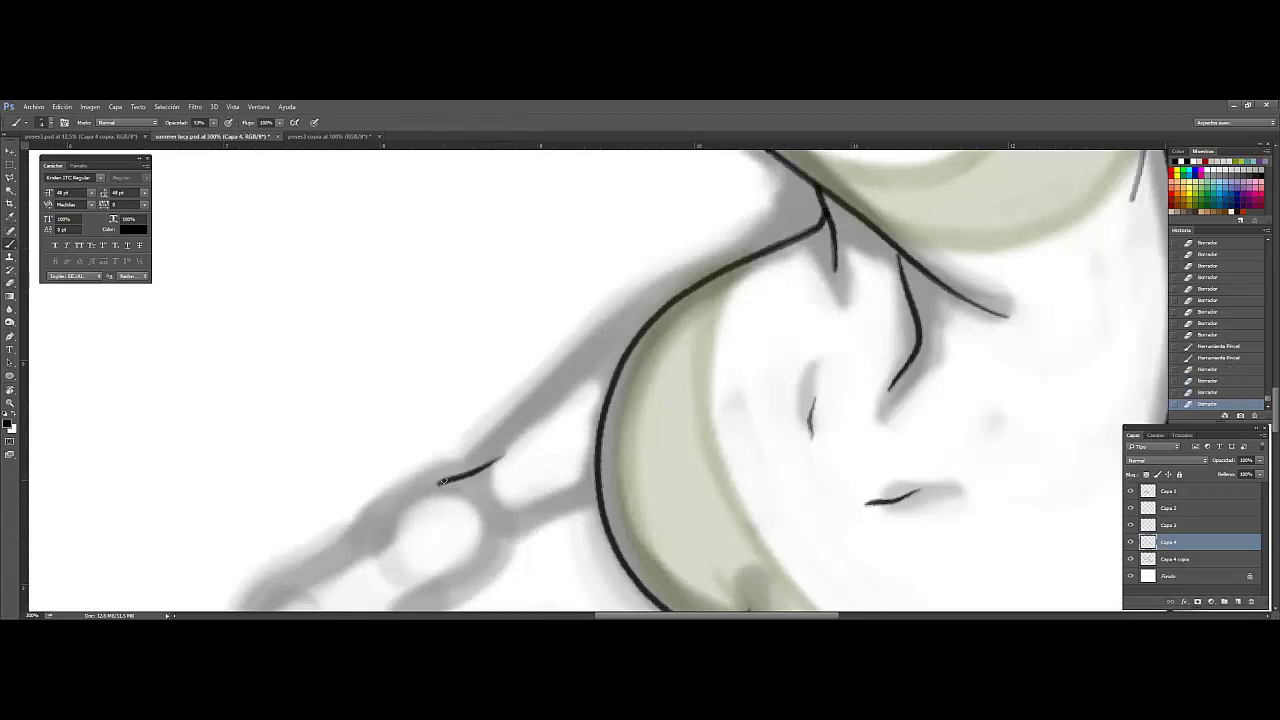
{"action": "left_click_drag", "start_coordinate": [440, 482], "coordinate": [731, 258]}
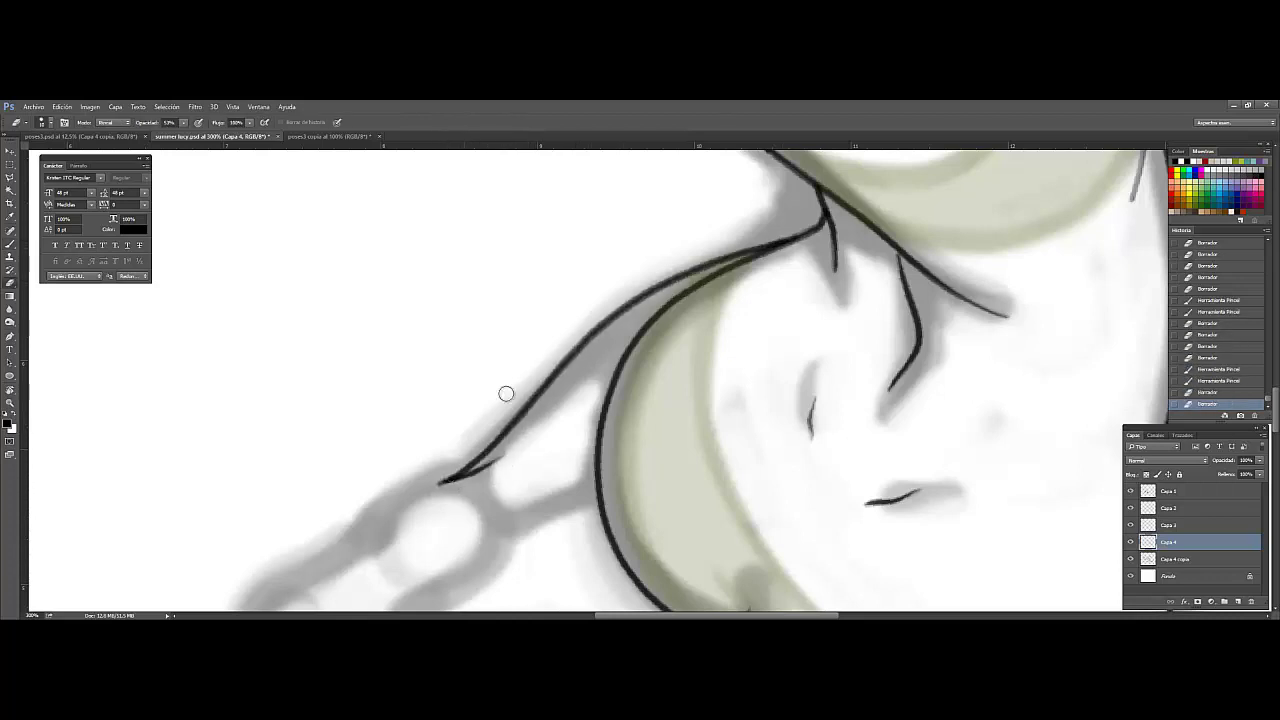
{"action": "left_click_drag", "start_coordinate": [506, 394], "coordinate": [593, 276]}
{"action": "mouse_move", "coordinate": [605, 373]}
{"action": "left_mouse_down"}
{"action": "mouse_move", "coordinate": [589, 413]}
{"action": "mouse_move", "coordinate": [684, 360]}
{"action": "mouse_move", "coordinate": [663, 386]}
{"action": "left_mouse_up"}
Step: Ink the ankle curves of the raised leg, redoing the lower ankle stroke
{"action": "mouse_move", "coordinate": [766, 290]}
{"action": "left_mouse_down"}
{"action": "mouse_move", "coordinate": [635, 428]}
{"action": "mouse_move", "coordinate": [582, 313]}
{"action": "left_mouse_up"}
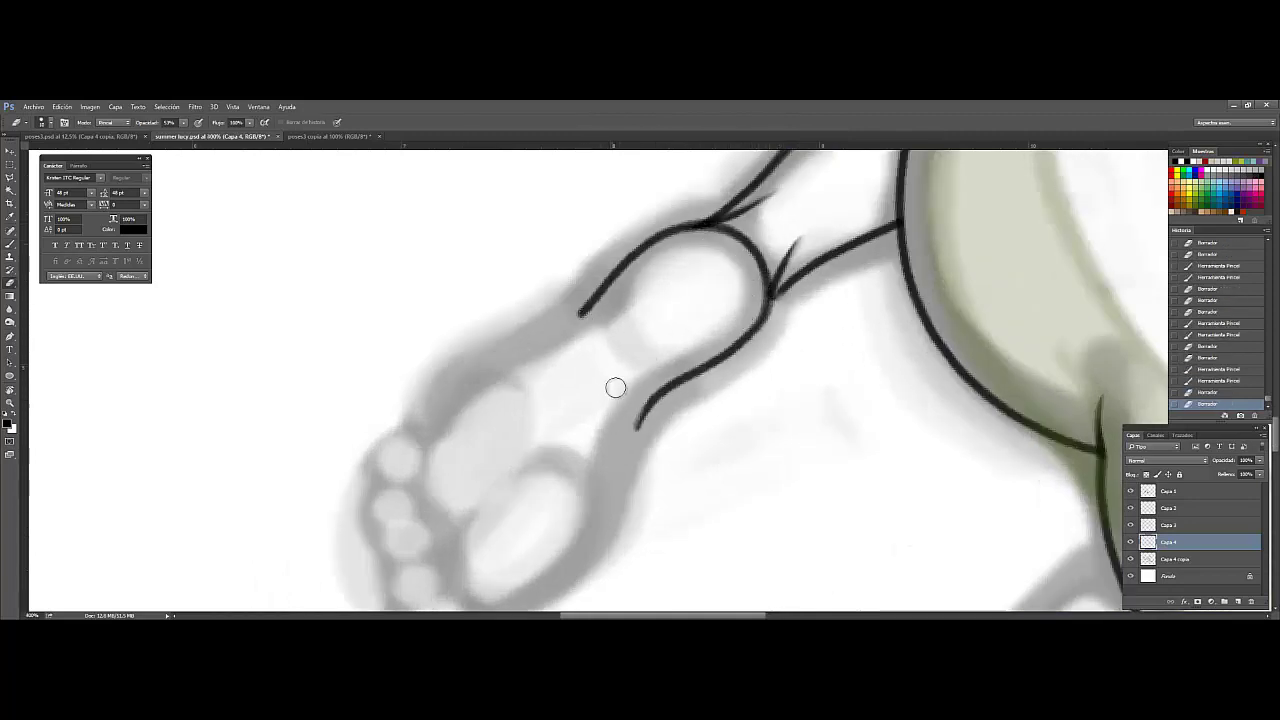
{"action": "left_click_drag", "start_coordinate": [614, 386], "coordinate": [741, 354]}
{"action": "left_click_drag", "start_coordinate": [540, 400], "coordinate": [677, 318]}
{"action": "key", "text": "ctrl+z"}
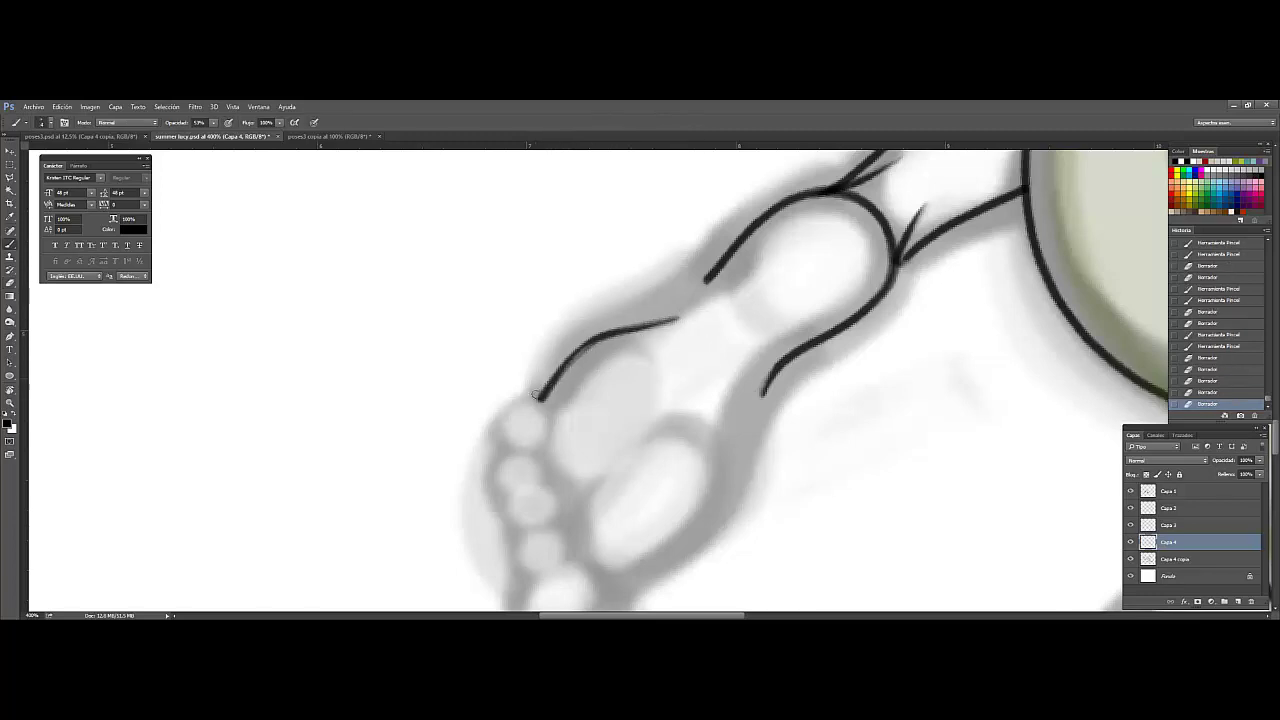
{"action": "mouse_move", "coordinate": [537, 400]}
{"action": "left_mouse_down"}
{"action": "mouse_move", "coordinate": [690, 310]}
{"action": "mouse_move", "coordinate": [722, 262]}
{"action": "left_mouse_up"}
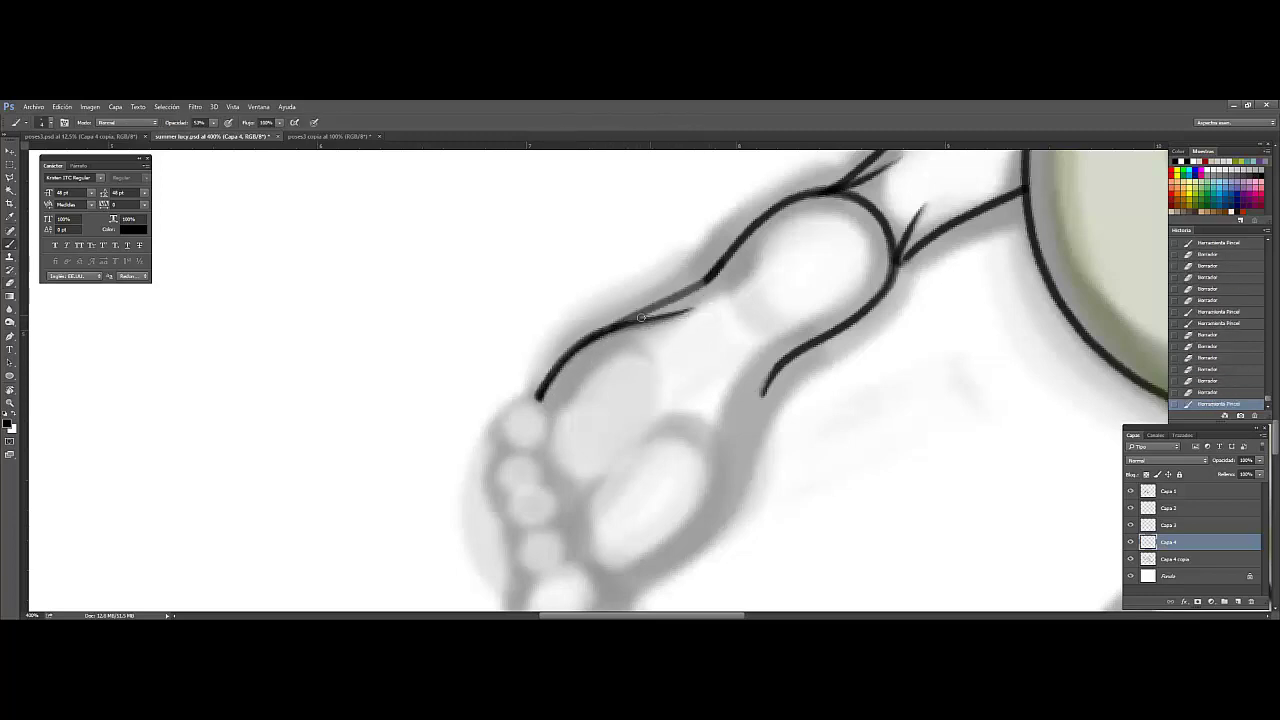
Step: Ink the side and lower line of the raised foot, trimming the stroke's upper end
{"action": "left_click_drag", "start_coordinate": [920, 303], "coordinate": [886, 320]}
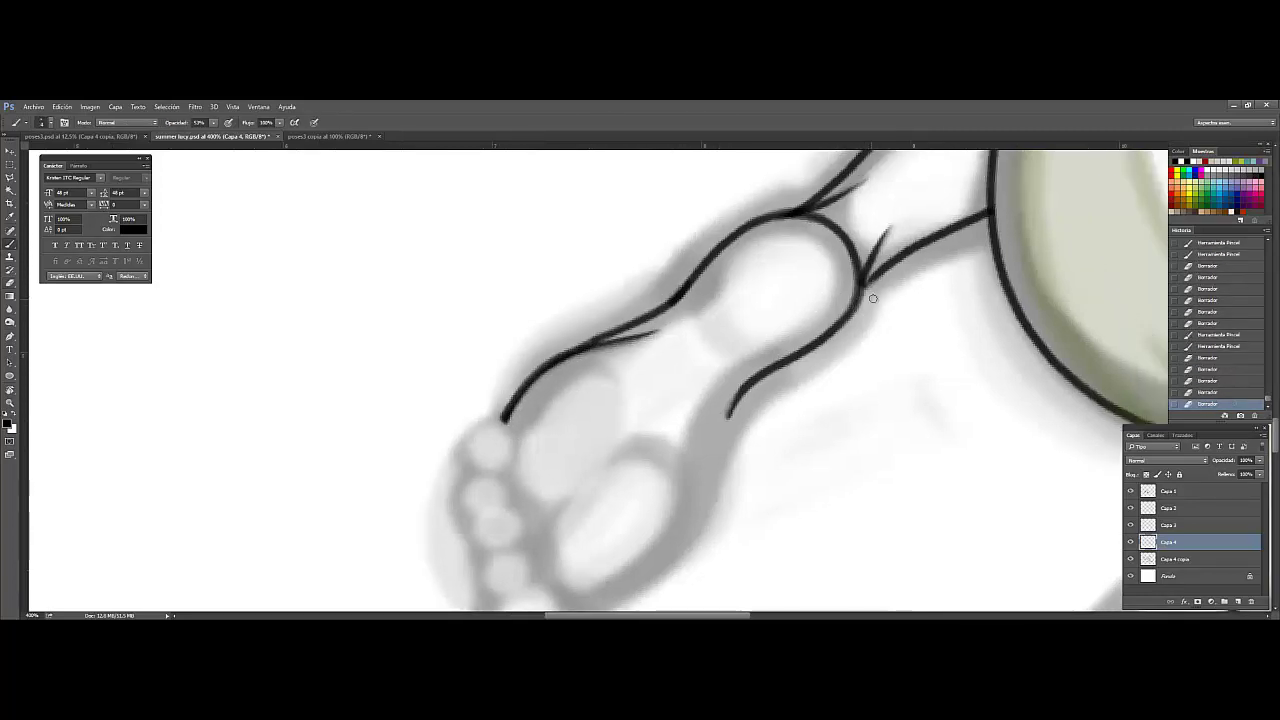
{"action": "left_click_drag", "start_coordinate": [734, 417], "coordinate": [799, 317]}
{"action": "key", "text": "b"}
{"action": "mouse_move", "coordinate": [670, 483]}
{"action": "left_mouse_down"}
{"action": "mouse_move", "coordinate": [790, 288]}
{"action": "mouse_move", "coordinate": [788, 350]}
{"action": "left_mouse_up"}
{"action": "key", "text": "e"}
{"action": "left_click_drag", "start_coordinate": [796, 285], "coordinate": [790, 360]}
{"action": "left_click_drag", "start_coordinate": [859, 326], "coordinate": [891, 320]}
{"action": "key", "text": "b"}
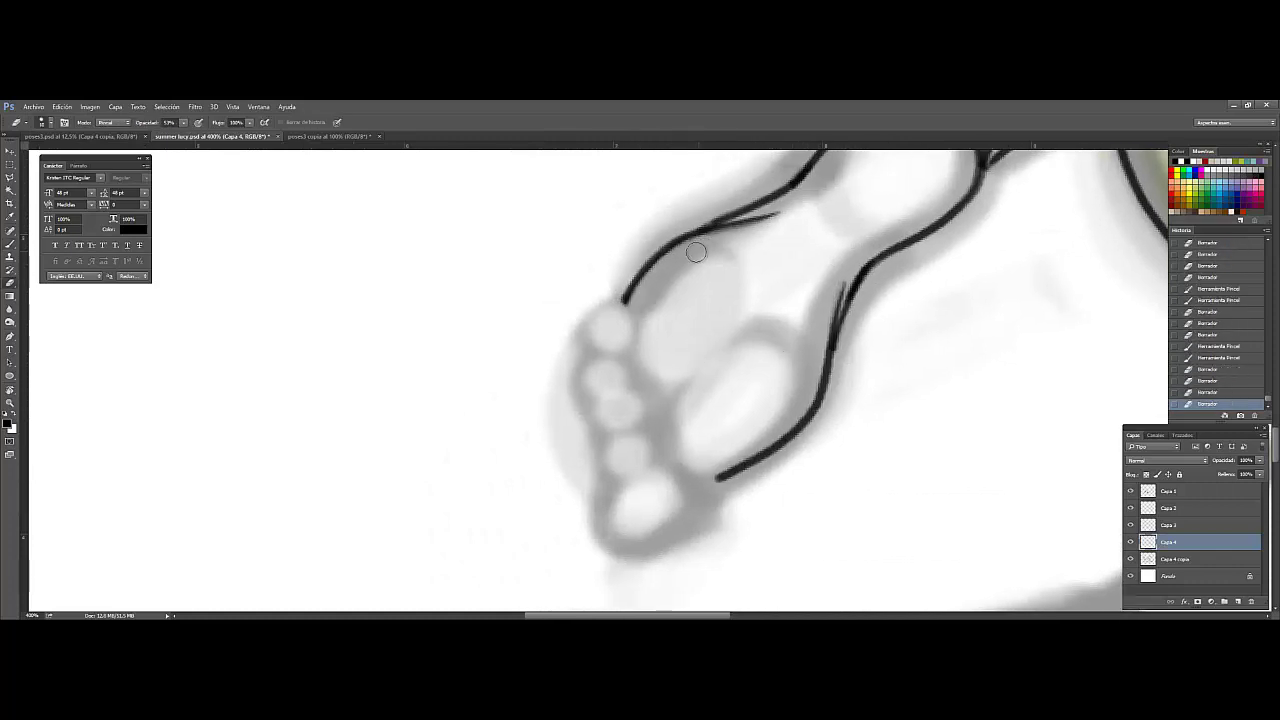
{"action": "left_click_drag", "start_coordinate": [700, 394], "coordinate": [755, 309]}
{"action": "mouse_move", "coordinate": [755, 380]}
{"action": "left_mouse_down"}
{"action": "mouse_move", "coordinate": [722, 413]}
{"action": "mouse_move", "coordinate": [700, 373]}
{"action": "mouse_move", "coordinate": [712, 398]}
{"action": "mouse_move", "coordinate": [745, 370]}
{"action": "mouse_move", "coordinate": [716, 356]}
{"action": "mouse_move", "coordinate": [788, 240]}
{"action": "left_mouse_up"}
Step: Rotate the canvas view so the raised foot stands upright for toe work
{"action": "key", "text": "e"}
{"action": "key", "text": "b"}
{"action": "key", "text": "e"}
{"action": "key", "text": "b"}
{"action": "key", "text": "e"}
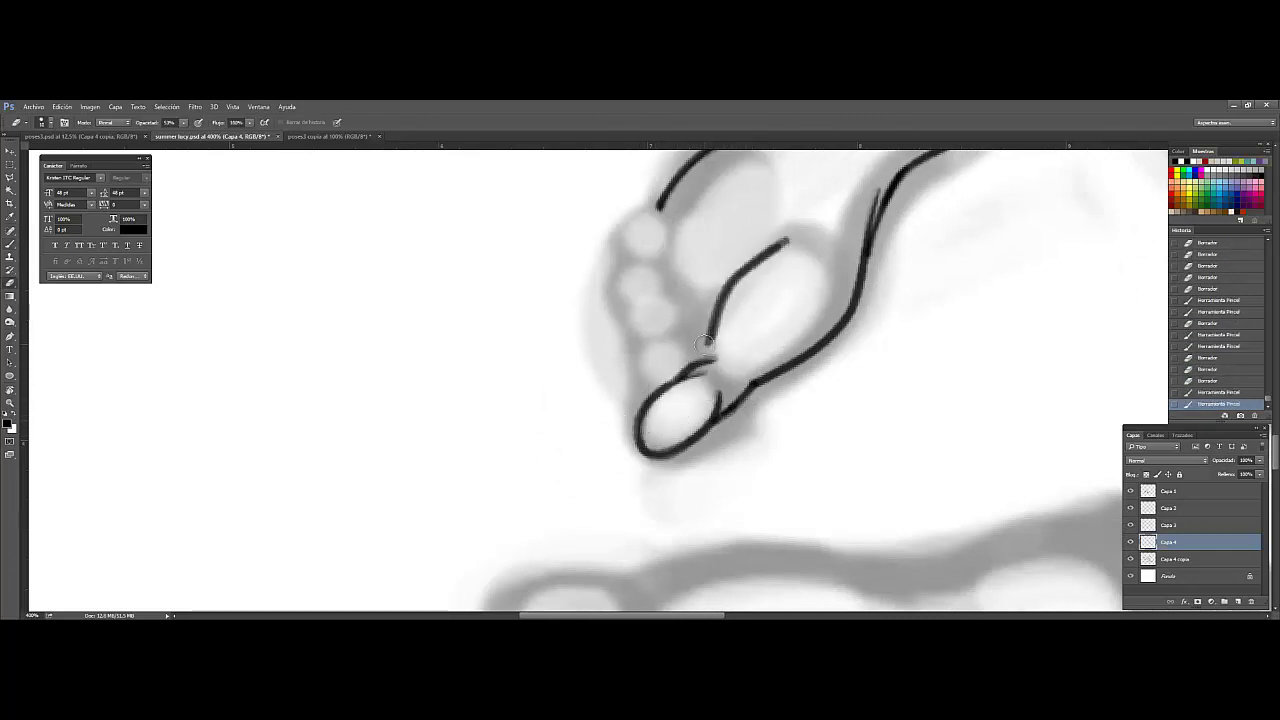
{"action": "key", "text": "b"}
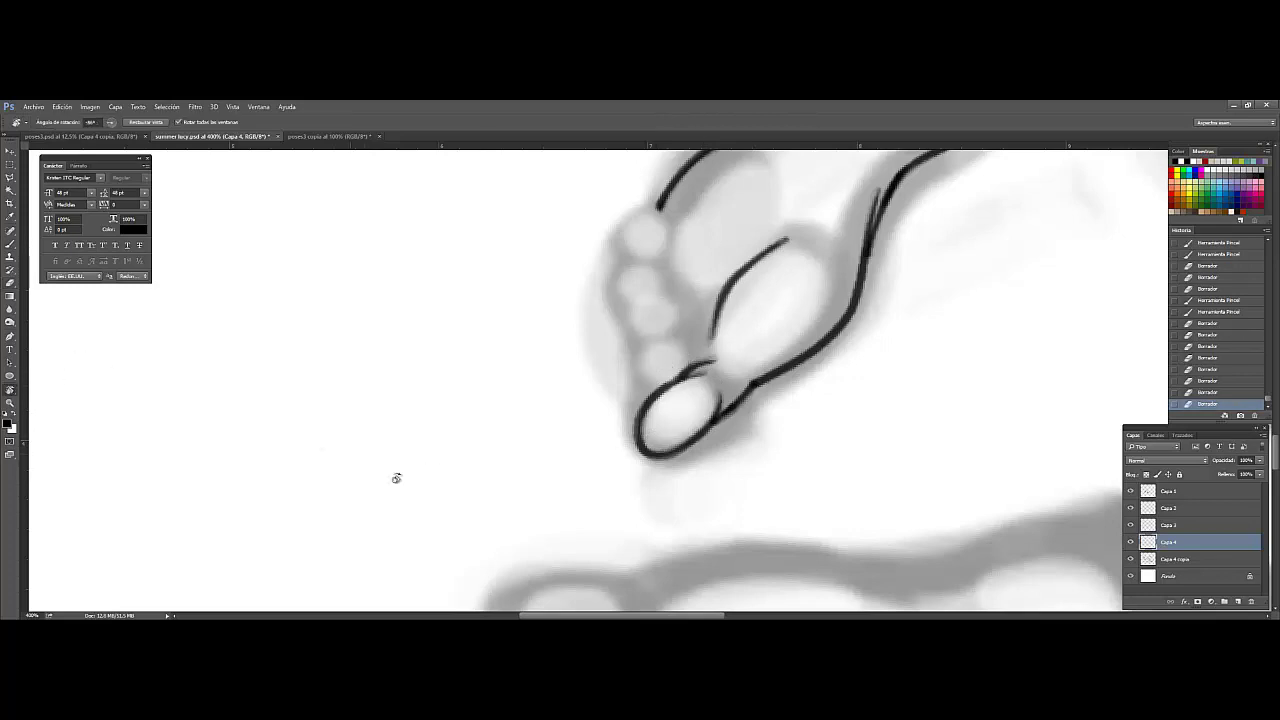
{"action": "key", "text": "r"}
{"action": "mouse_move", "coordinate": [394, 477]}
{"action": "left_mouse_down"}
{"action": "mouse_move", "coordinate": [657, 357]}
{"action": "mouse_move", "coordinate": [652, 366]}
{"action": "mouse_move", "coordinate": [683, 318]}
{"action": "mouse_move", "coordinate": [688, 378]}
{"action": "left_mouse_up"}
{"action": "key", "text": "b"}
{"action": "key", "text": "e"}
{"action": "key", "text": "b"}
{"action": "key", "text": "e"}
Step: Outline the second, fourth and fifth toes, redrawing the fifth toe closed
{"action": "left_click_drag", "start_coordinate": [637, 300], "coordinate": [642, 324]}
{"action": "key", "text": "e"}
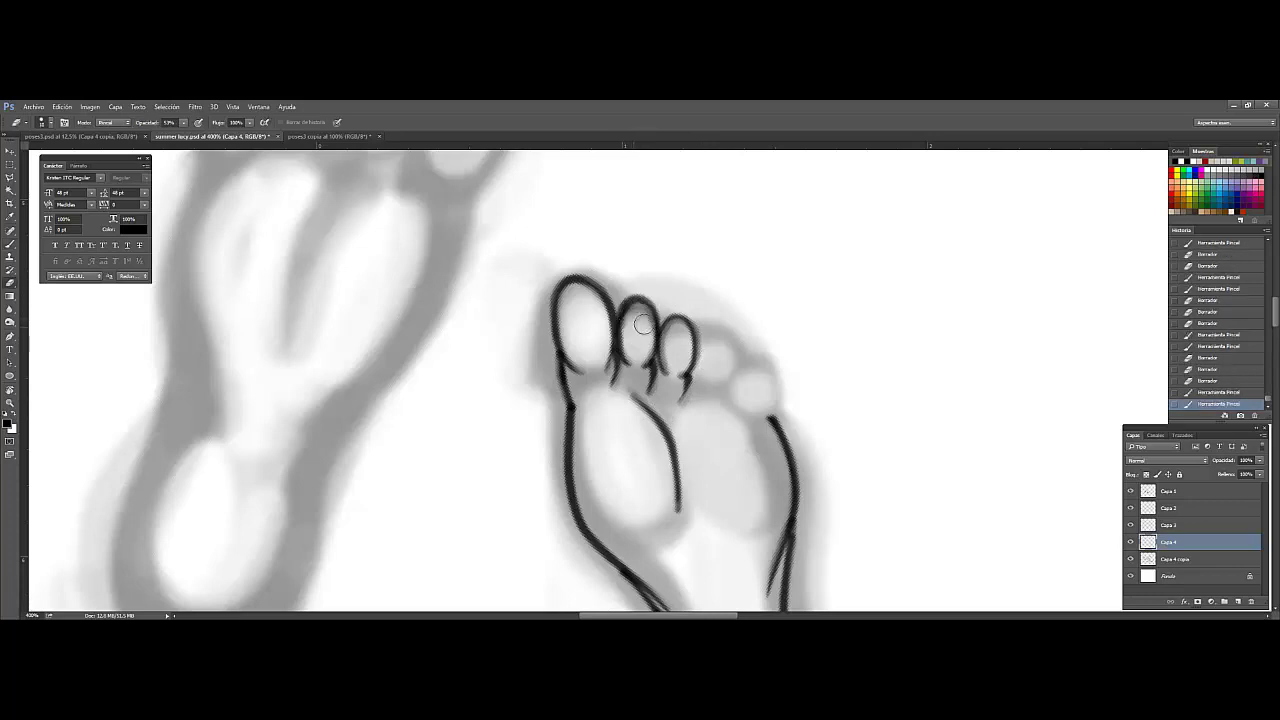
{"action": "key", "text": "b"}
{"action": "left_click_drag", "start_coordinate": [688, 385], "coordinate": [717, 386]}
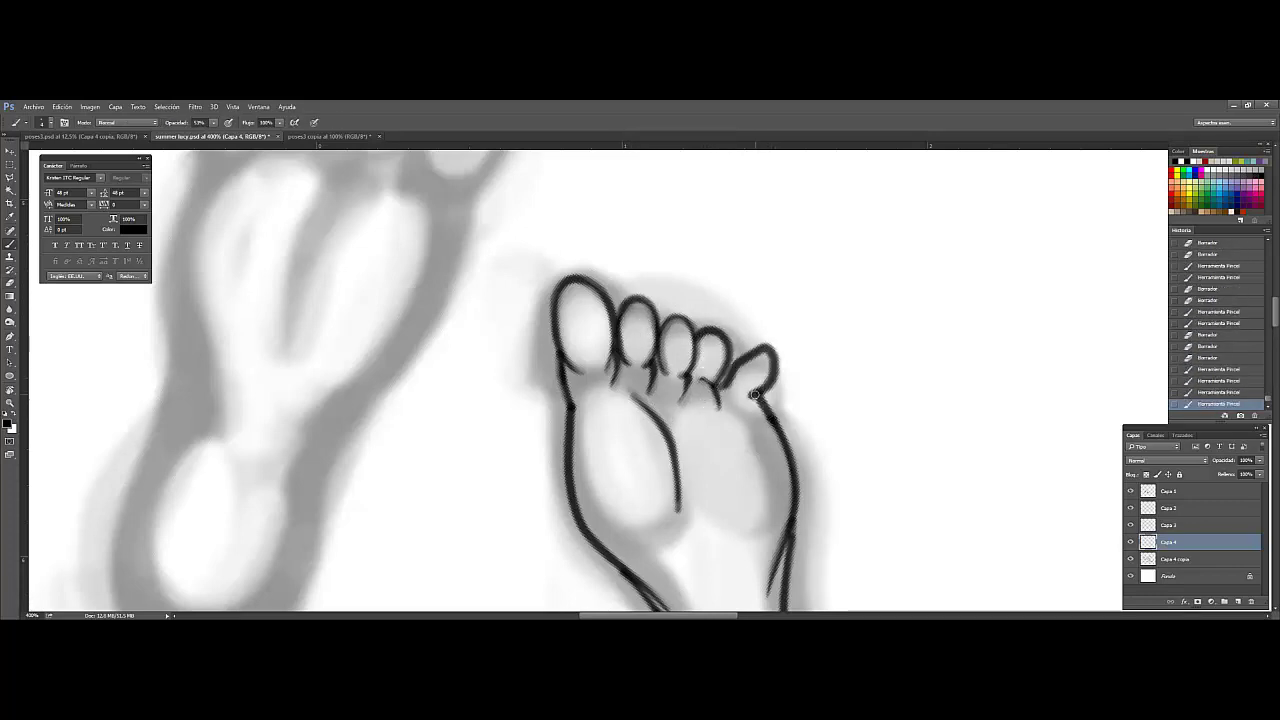
{"action": "key", "text": "e"}
{"action": "mouse_move", "coordinate": [752, 395]}
{"action": "left_mouse_down"}
{"action": "mouse_move", "coordinate": [738, 412]}
{"action": "mouse_move", "coordinate": [780, 345]}
{"action": "left_mouse_up"}
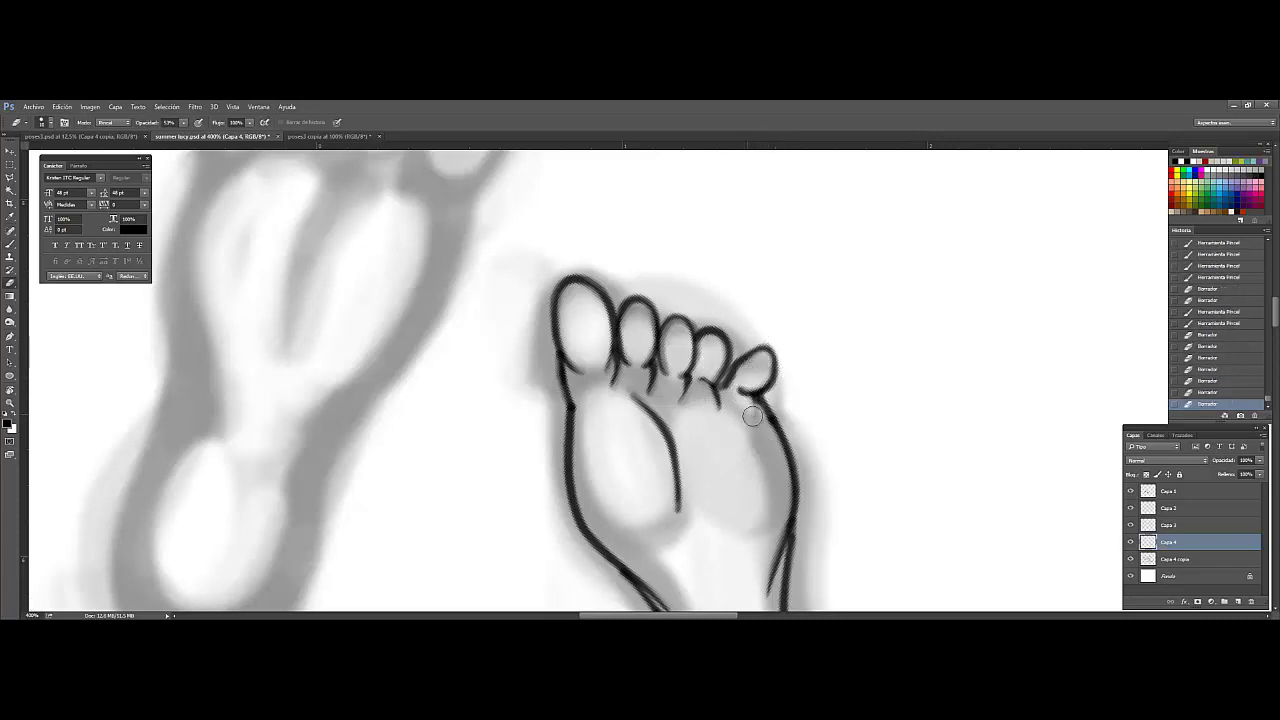
{"action": "key", "text": "b"}
{"action": "left_click_drag", "start_coordinate": [725, 385], "coordinate": [775, 352]}
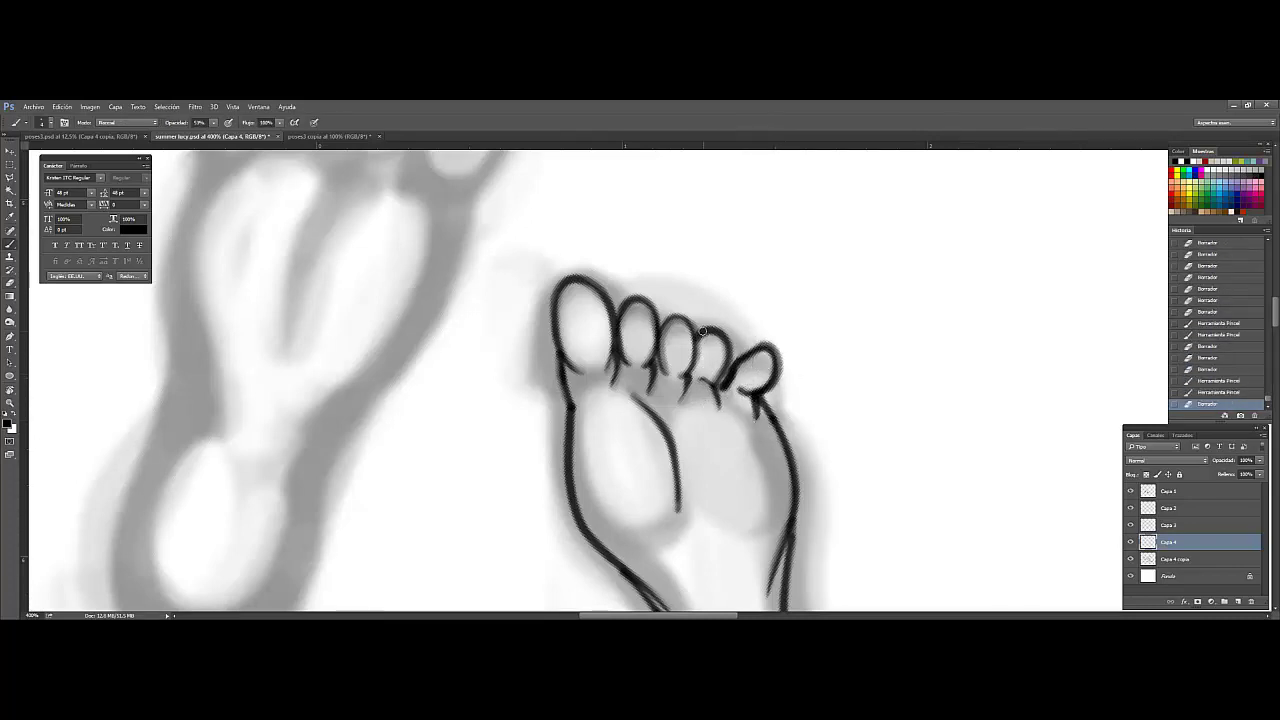
Step: Redraw the fourth toe outline and clean stray ink around the fourth and second toes
{"action": "key", "text": "e"}
{"action": "left_click_drag", "start_coordinate": [703, 331], "coordinate": [718, 372]}
{"action": "key", "text": "b"}
{"action": "key", "text": "e"}
{"action": "mouse_move", "coordinate": [665, 315]}
{"action": "left_mouse_down"}
{"action": "mouse_move", "coordinate": [700, 368]}
{"action": "mouse_move", "coordinate": [645, 315]}
{"action": "mouse_move", "coordinate": [685, 230]}
{"action": "left_mouse_up"}
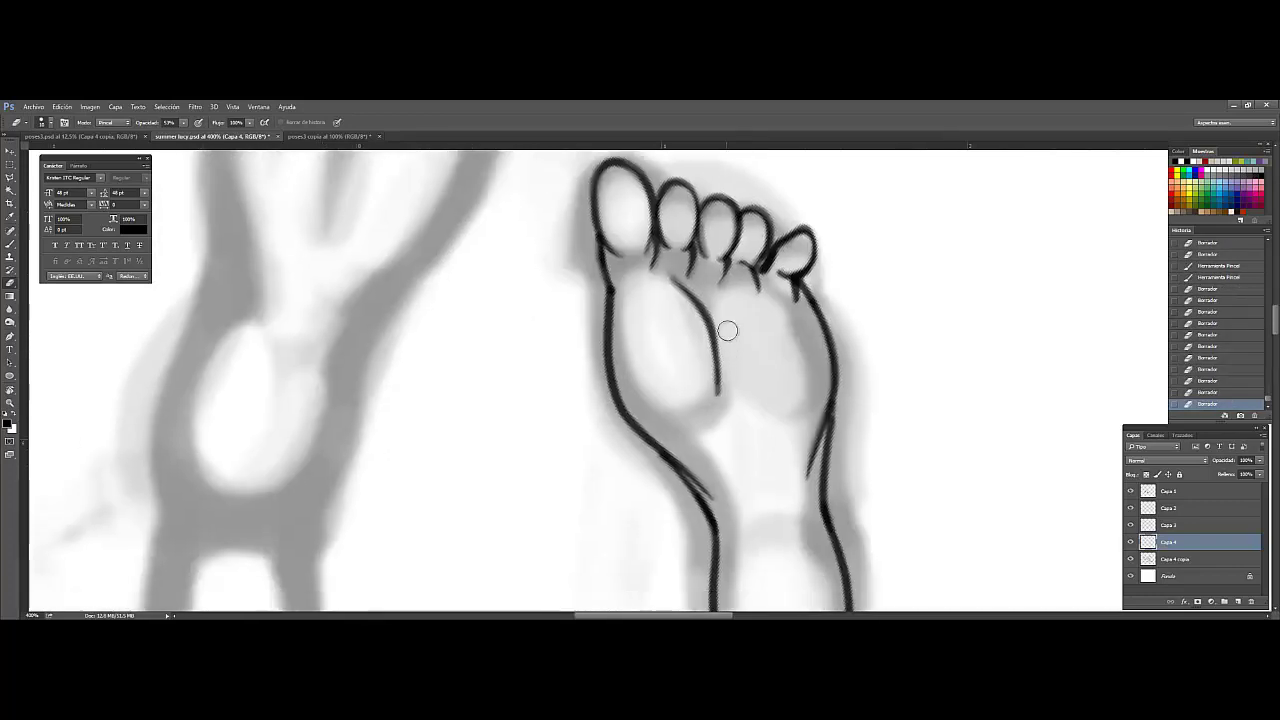
{"action": "key", "text": "b"}
{"action": "left_click_drag", "start_coordinate": [737, 343], "coordinate": [742, 425]}
Step: Trim the stroke near the sole and redraw a darker sole line
{"action": "key", "text": "e"}
{"action": "mouse_move", "coordinate": [742, 425]}
{"action": "left_mouse_down"}
{"action": "mouse_move", "coordinate": [744, 315]}
{"action": "mouse_move", "coordinate": [665, 280]}
{"action": "mouse_move", "coordinate": [720, 410]}
{"action": "left_mouse_up"}
{"action": "key", "text": "b"}
{"action": "key", "text": "e"}
{"action": "left_click_drag", "start_coordinate": [690, 300], "coordinate": [667, 293]}
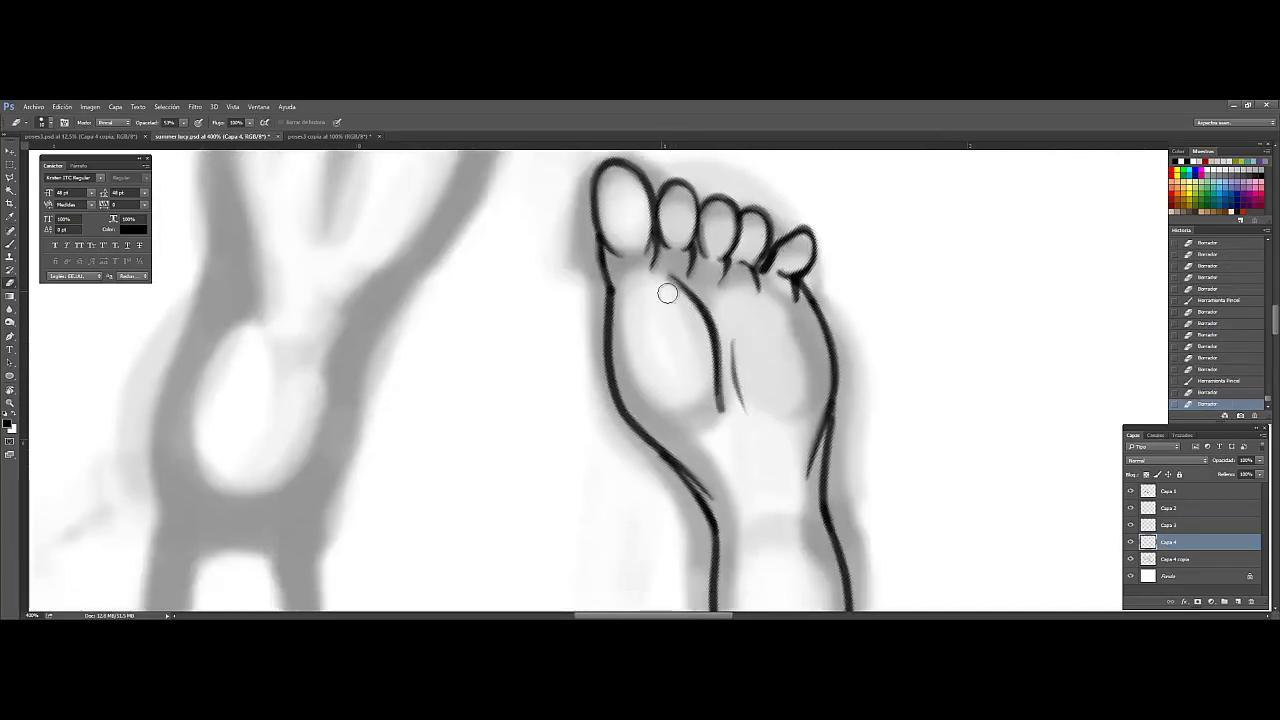
{"action": "left_click_drag", "start_coordinate": [709, 420], "coordinate": [712, 380]}
{"action": "scroll", "coordinate": [712, 400], "scroll_direction": "down", "scroll_amount": 5}
Step: Ink the rounded heel and erase its stray ink
{"action": "key", "text": "b"}
{"action": "left_click_drag", "start_coordinate": [676, 318], "coordinate": [695, 420]}
{"action": "key", "text": "e"}
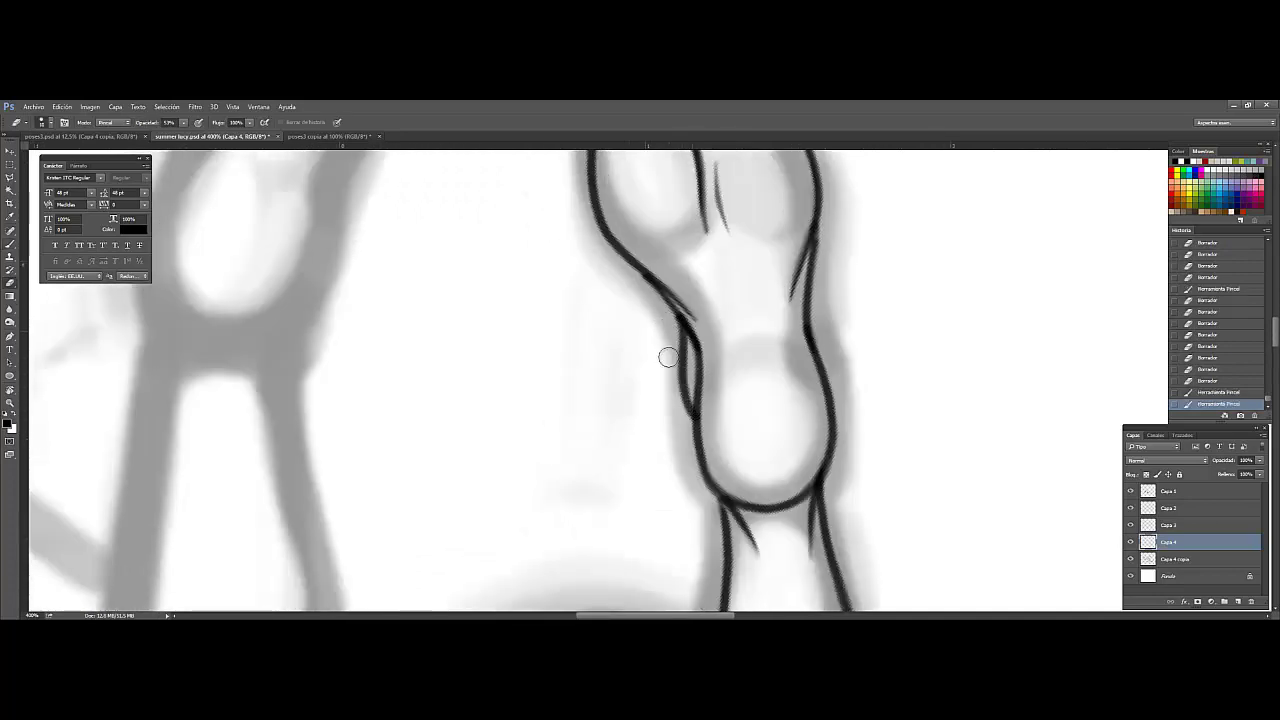
{"action": "left_click_drag", "start_coordinate": [662, 350], "coordinate": [670, 373]}
{"action": "scroll", "coordinate": [800, 340], "scroll_direction": "down", "scroll_amount": 5}
{"action": "scroll", "coordinate": [850, 320], "scroll_direction": "down", "scroll_amount": 5}
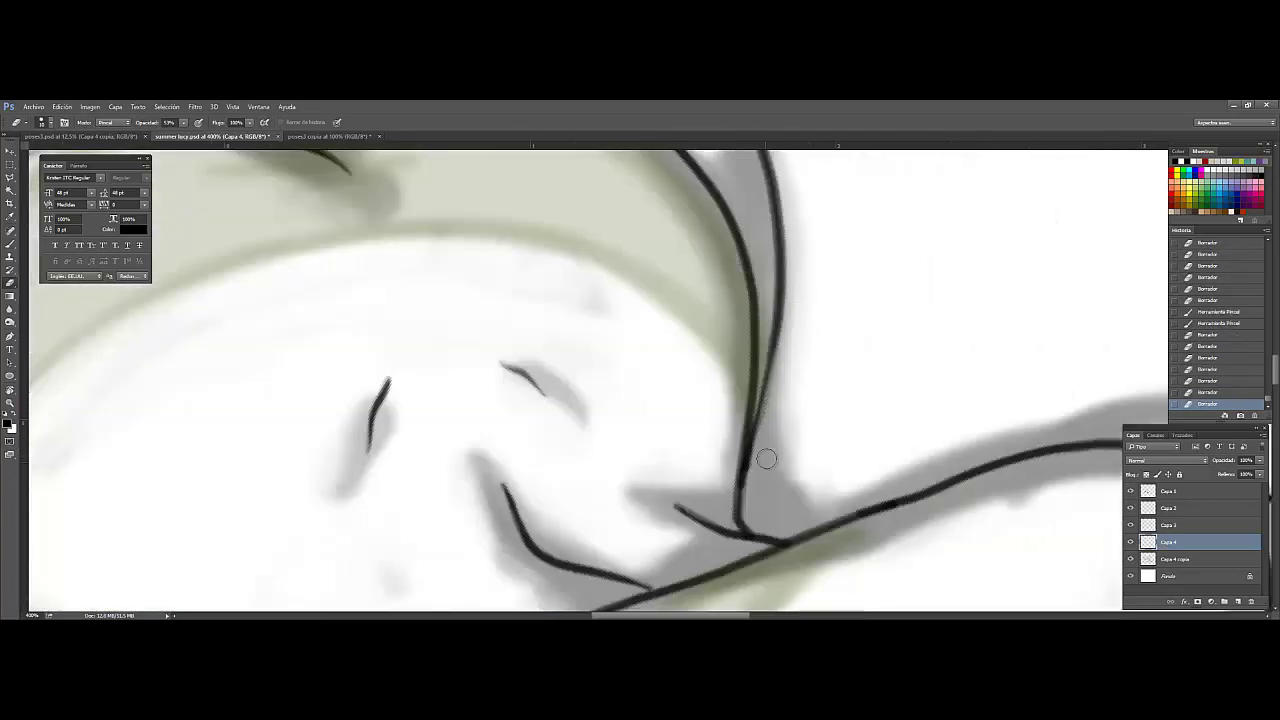
{"action": "scroll", "coordinate": [800, 229], "scroll_direction": "down", "scroll_amount": 5}
{"action": "scroll", "coordinate": [517, 294], "scroll_direction": "down", "scroll_amount": 5}
Step: Ink straight shin lines on the other leg, with a short hook at the upper end
{"action": "scroll", "coordinate": [517, 294], "scroll_direction": "down", "scroll_amount": 5}
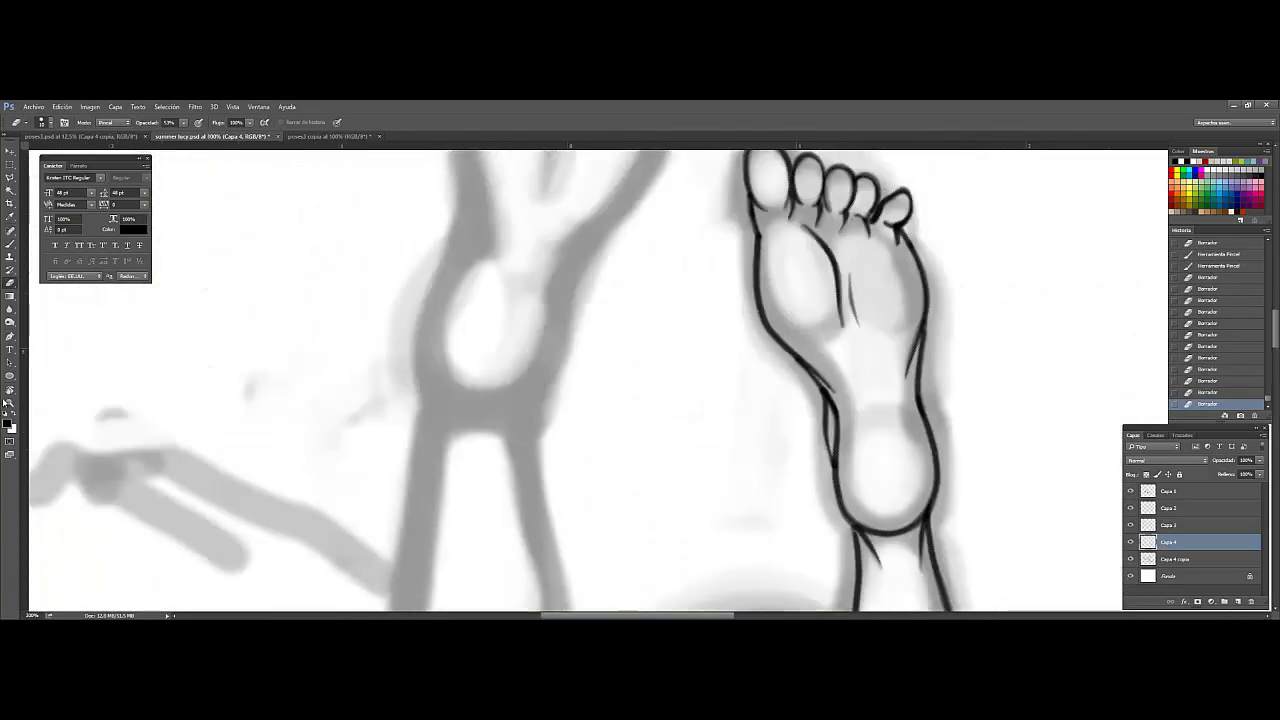
{"action": "key", "text": "r"}
{"action": "left_click_drag", "start_coordinate": [520, 330], "coordinate": [487, 307]}
{"action": "scroll", "coordinate": [606, 466], "scroll_direction": "up", "scroll_amount": 2}
{"action": "key", "text": "b"}
{"action": "left_click_drag", "start_coordinate": [330, 435], "coordinate": [607, 287]}
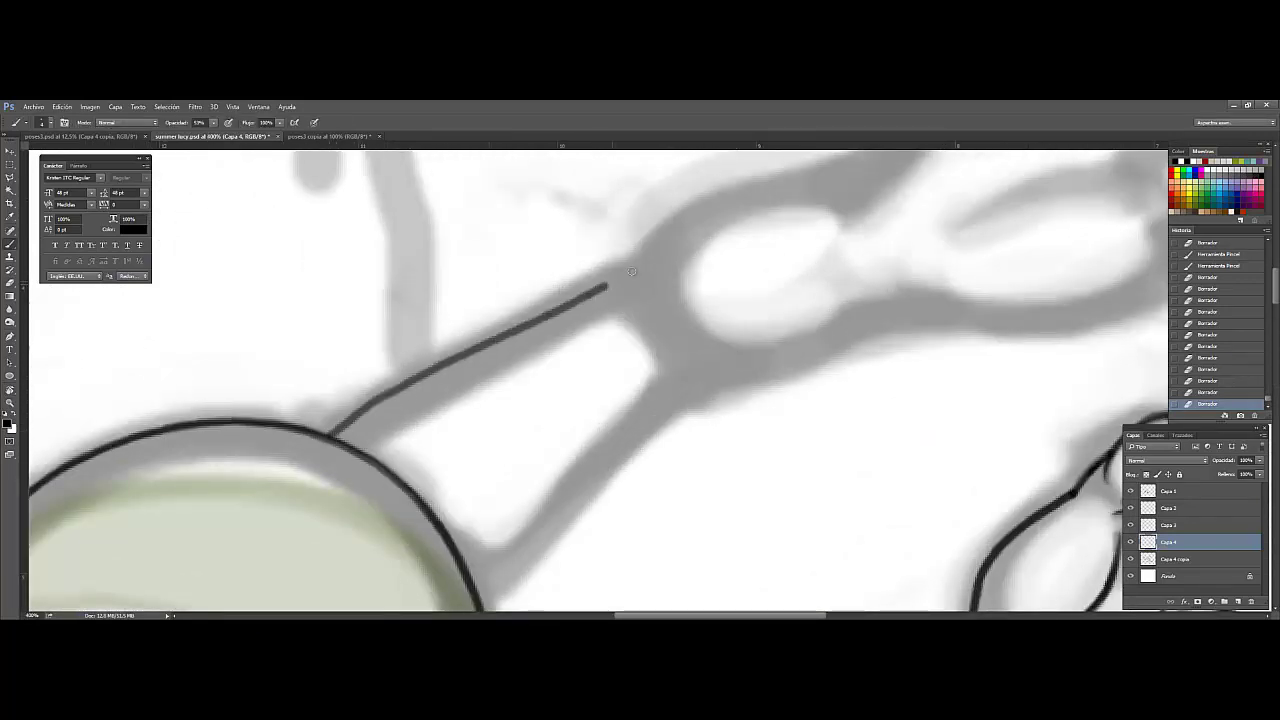
{"action": "left_click", "coordinate": [700, 358]}
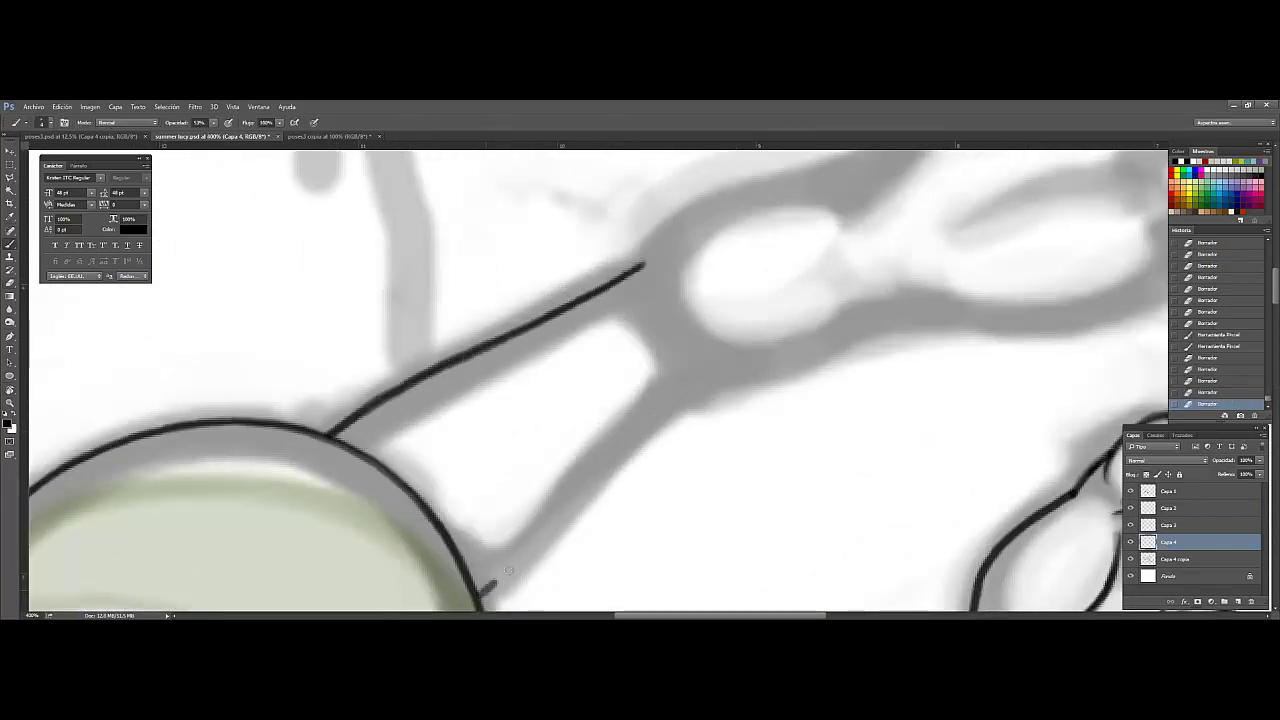
{"action": "left_click", "coordinate": [480, 596], "text": "shift"}
{"action": "left_click_drag", "start_coordinate": [650, 374], "coordinate": [712, 343]}
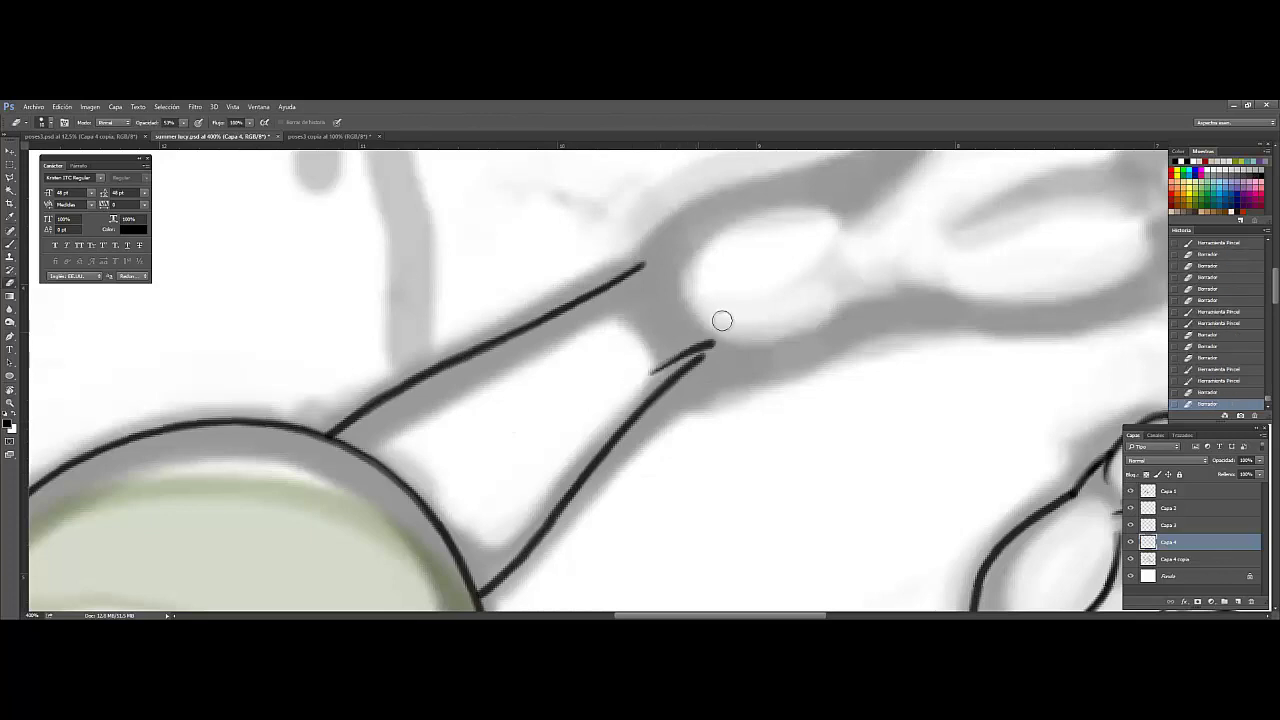
Step: Ink the ankle curve and erase stray ink around the ankle joint
{"action": "key", "text": "e"}
{"action": "mouse_move", "coordinate": [617, 315]}
{"action": "left_mouse_down"}
{"action": "mouse_move", "coordinate": [558, 391]}
{"action": "mouse_move", "coordinate": [438, 428]}
{"action": "left_mouse_up"}
{"action": "key", "text": "b"}
{"action": "mouse_move", "coordinate": [645, 296]}
{"action": "left_mouse_down"}
{"action": "mouse_move", "coordinate": [498, 392]}
{"action": "mouse_move", "coordinate": [518, 329]}
{"action": "mouse_move", "coordinate": [682, 416]}
{"action": "left_mouse_up"}
{"action": "key", "text": "ctrl+z"}
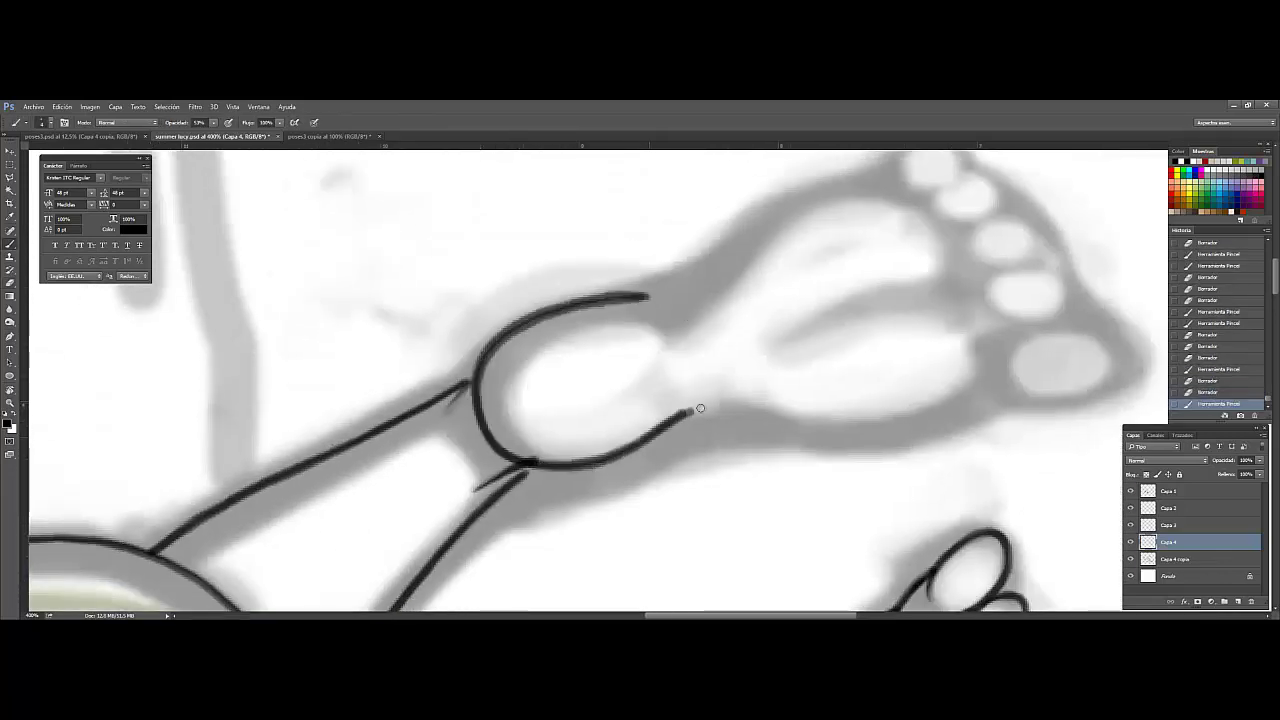
{"action": "key", "text": "e"}
{"action": "left_click_drag", "start_coordinate": [451, 366], "coordinate": [495, 388]}
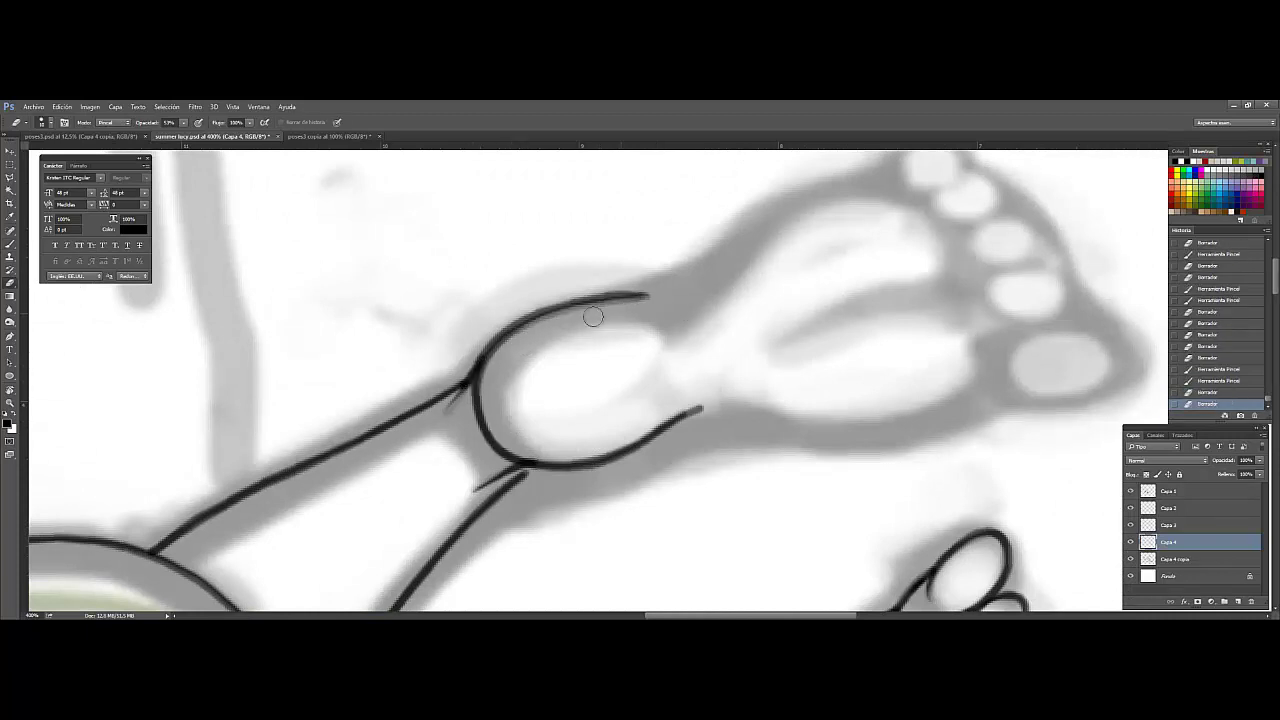
{"action": "left_click_drag", "start_coordinate": [520, 330], "coordinate": [591, 314]}
{"action": "key", "text": "b"}
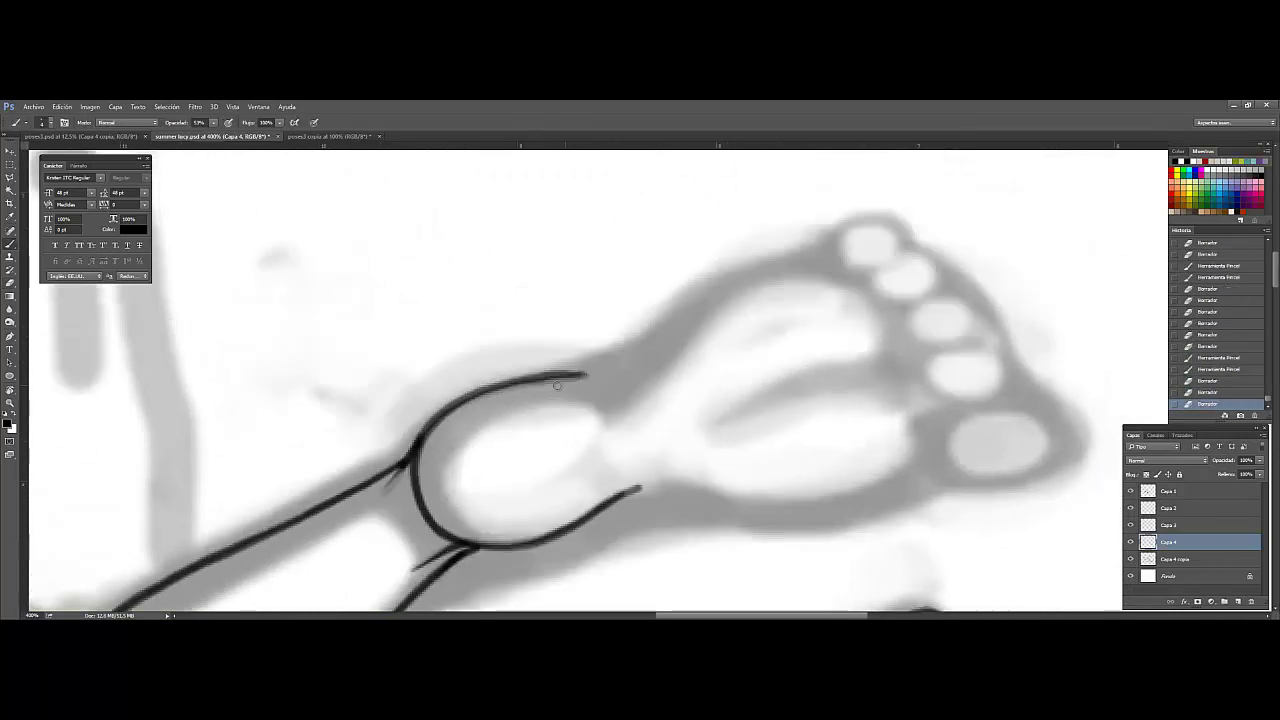
Step: Ink the upper and lower contours of the foot toward the toes
{"action": "left_click_drag", "start_coordinate": [520, 490], "coordinate": [455, 580]}
{"action": "mouse_move", "coordinate": [640, 352]}
{"action": "left_mouse_down"}
{"action": "mouse_move", "coordinate": [718, 288]}
{"action": "mouse_move", "coordinate": [832, 263]}
{"action": "left_mouse_up"}
{"action": "key", "text": "e"}
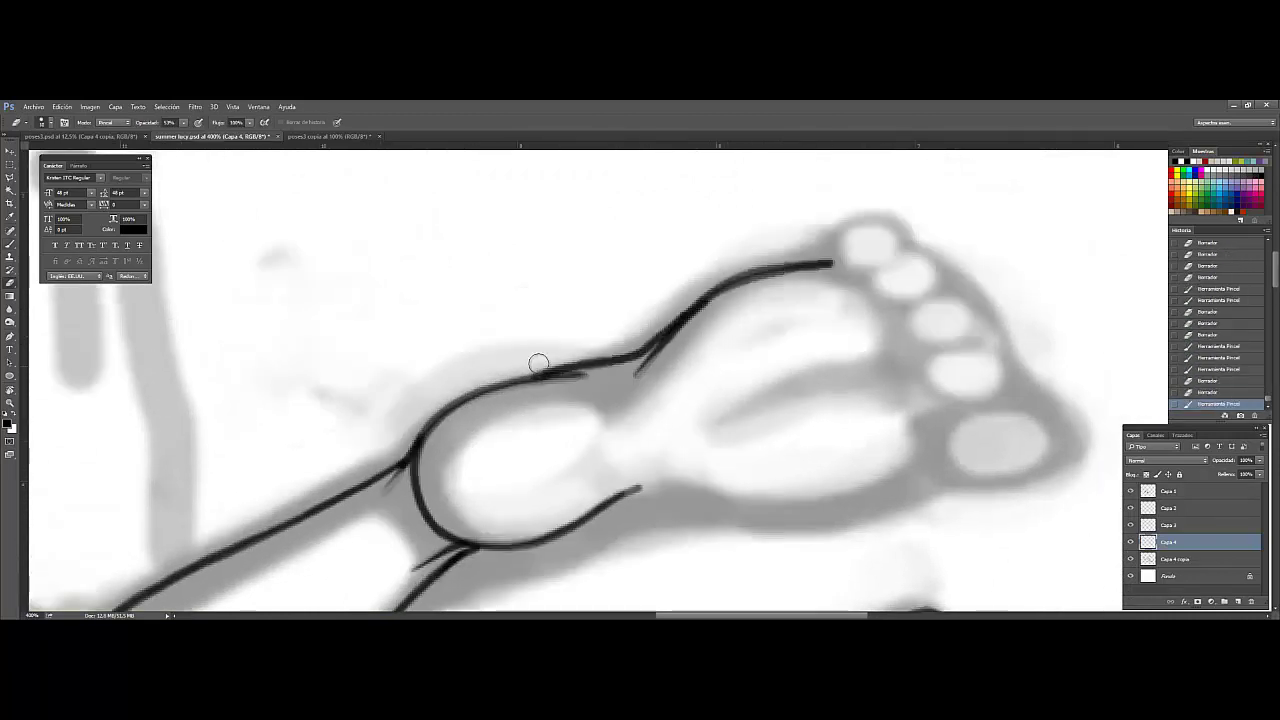
{"action": "left_click_drag", "start_coordinate": [537, 363], "coordinate": [690, 300]}
{"action": "left_click_drag", "start_coordinate": [706, 525], "coordinate": [657, 415]}
{"action": "key", "text": "b"}
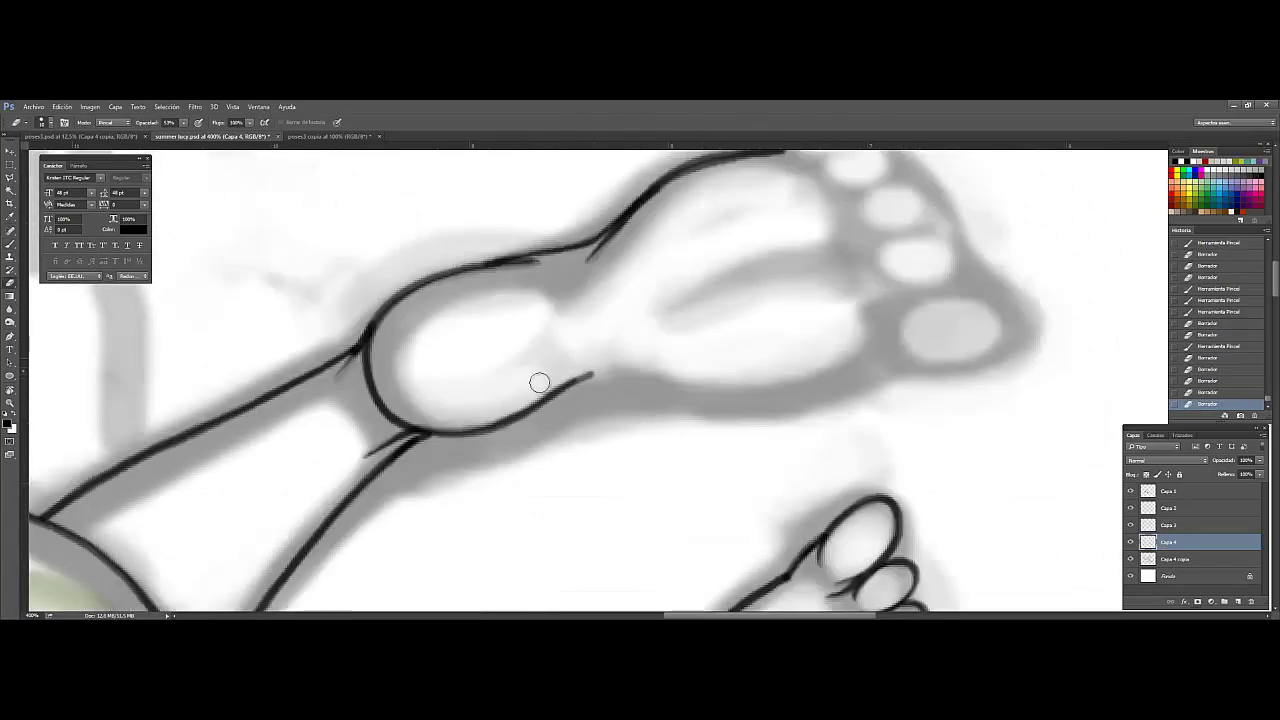
{"action": "mouse_move", "coordinate": [540, 398]}
{"action": "left_mouse_down"}
{"action": "mouse_move", "coordinate": [676, 388]}
{"action": "mouse_move", "coordinate": [885, 330]}
{"action": "left_mouse_up"}
{"action": "mouse_move", "coordinate": [618, 370]}
{"action": "left_mouse_down"}
{"action": "mouse_move", "coordinate": [868, 346]}
{"action": "mouse_move", "coordinate": [835, 368]}
{"action": "left_mouse_up"}
Step: Turn the canvas around about 180° and erase excess dark ink along the foot
{"action": "key", "text": "e"}
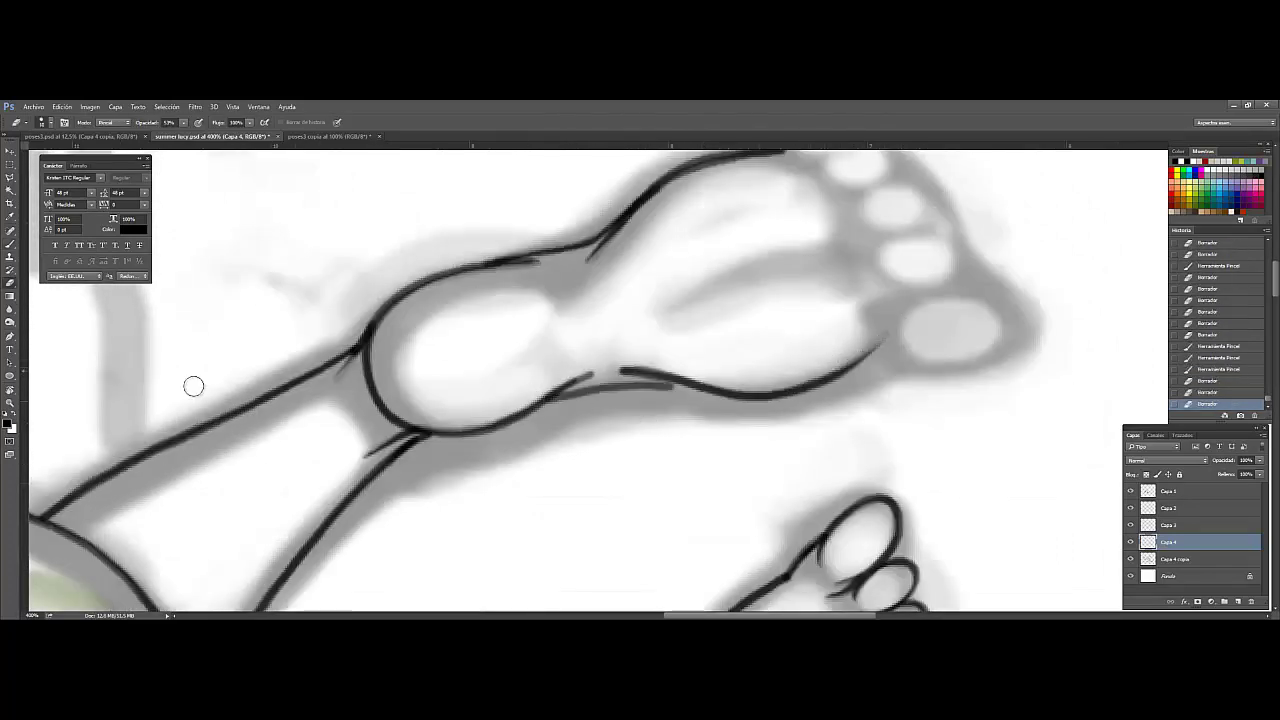
{"action": "key", "text": "r"}
{"action": "left_click_drag", "start_coordinate": [191, 383], "coordinate": [1000, 380]}
{"action": "left_click_drag", "start_coordinate": [641, 388], "coordinate": [696, 381]}
{"action": "left_click_drag", "start_coordinate": [625, 381], "coordinate": [690, 380]}
{"action": "mouse_move", "coordinate": [630, 380]}
{"action": "left_mouse_down"}
{"action": "mouse_move", "coordinate": [698, 382]}
{"action": "mouse_move", "coordinate": [480, 423]}
{"action": "mouse_move", "coordinate": [517, 418]}
{"action": "left_mouse_up"}
Step: Add a heel stroke and sole crease, then darken and partly lighten the foot outline
{"action": "key", "text": "e"}
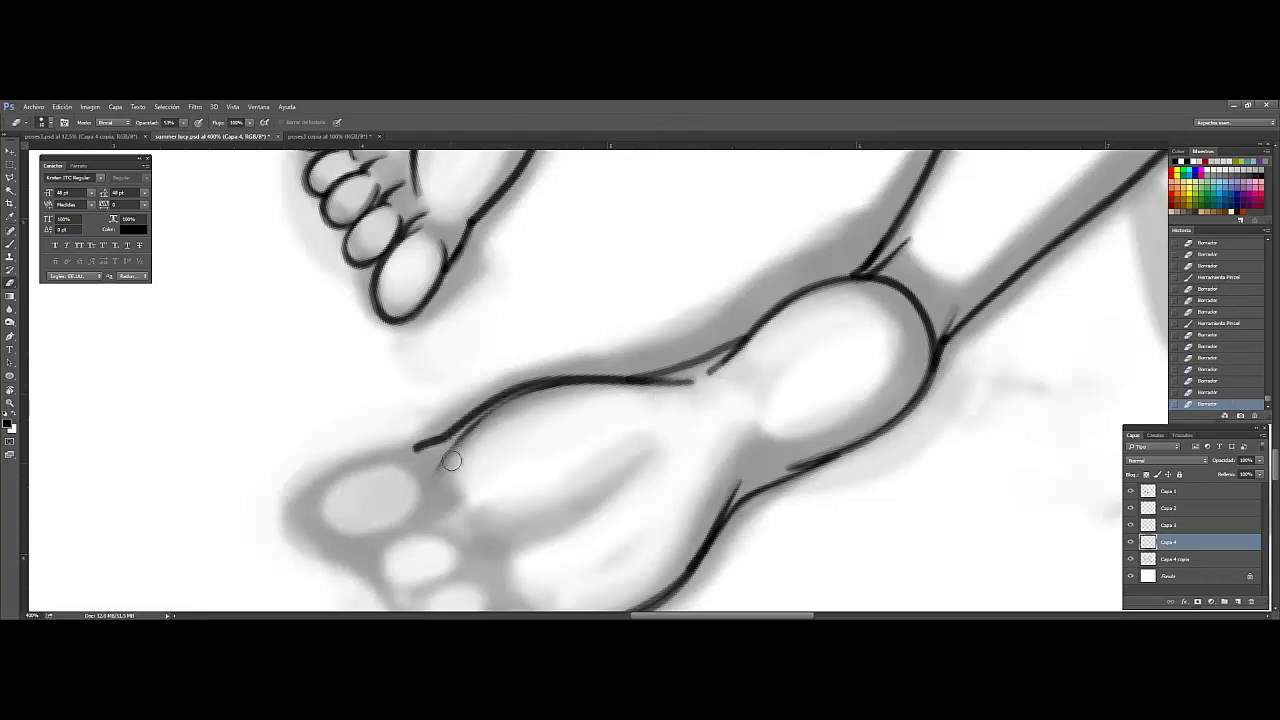
{"action": "left_click_drag", "start_coordinate": [428, 451], "coordinate": [538, 326]}
{"action": "mouse_move", "coordinate": [575, 398]}
{"action": "left_mouse_down"}
{"action": "mouse_move", "coordinate": [626, 388]}
{"action": "mouse_move", "coordinate": [755, 322]}
{"action": "left_mouse_up"}
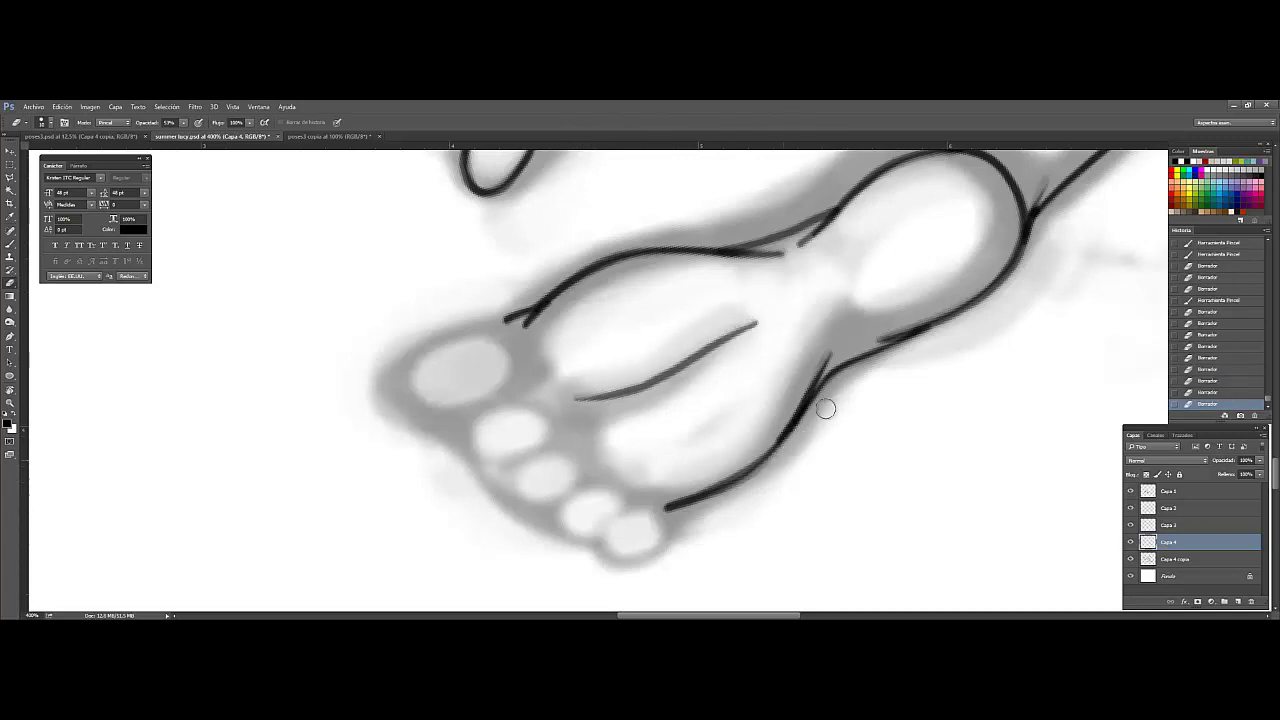
{"action": "left_click_drag", "start_coordinate": [796, 416], "coordinate": [838, 326]}
{"action": "key", "text": "e"}
{"action": "left_click_drag", "start_coordinate": [836, 330], "coordinate": [782, 403]}
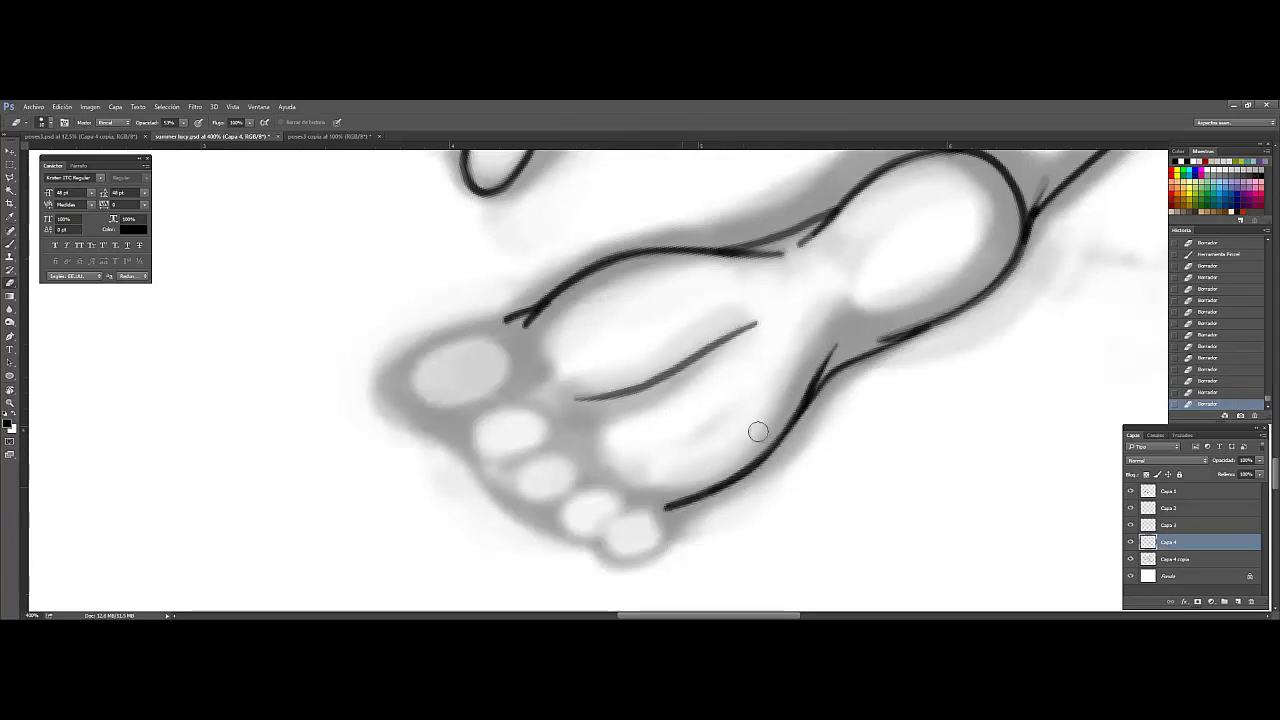
{"action": "key", "text": "b"}
{"action": "left_click_drag", "start_coordinate": [400, 443], "coordinate": [758, 380]}
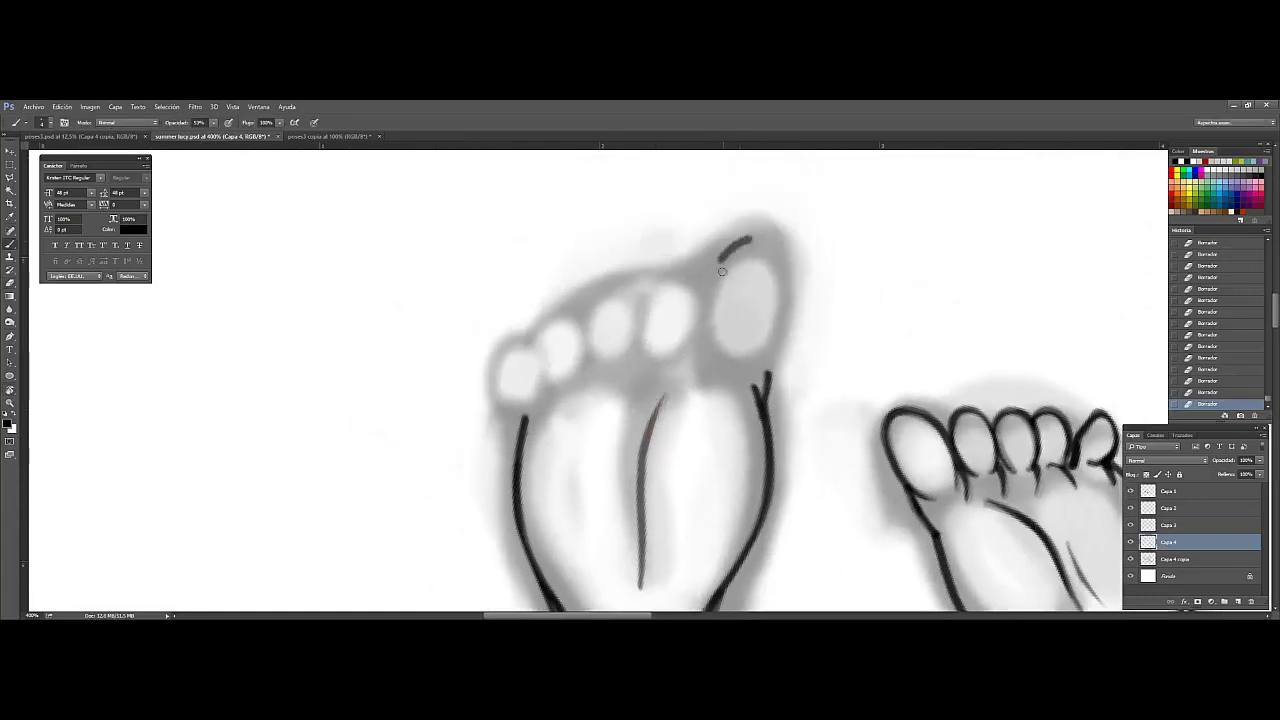
Step: Redraw the sole line continuously up to the big toe and retouch the big toe's base
{"action": "key", "text": "e"}
{"action": "key", "text": "b"}
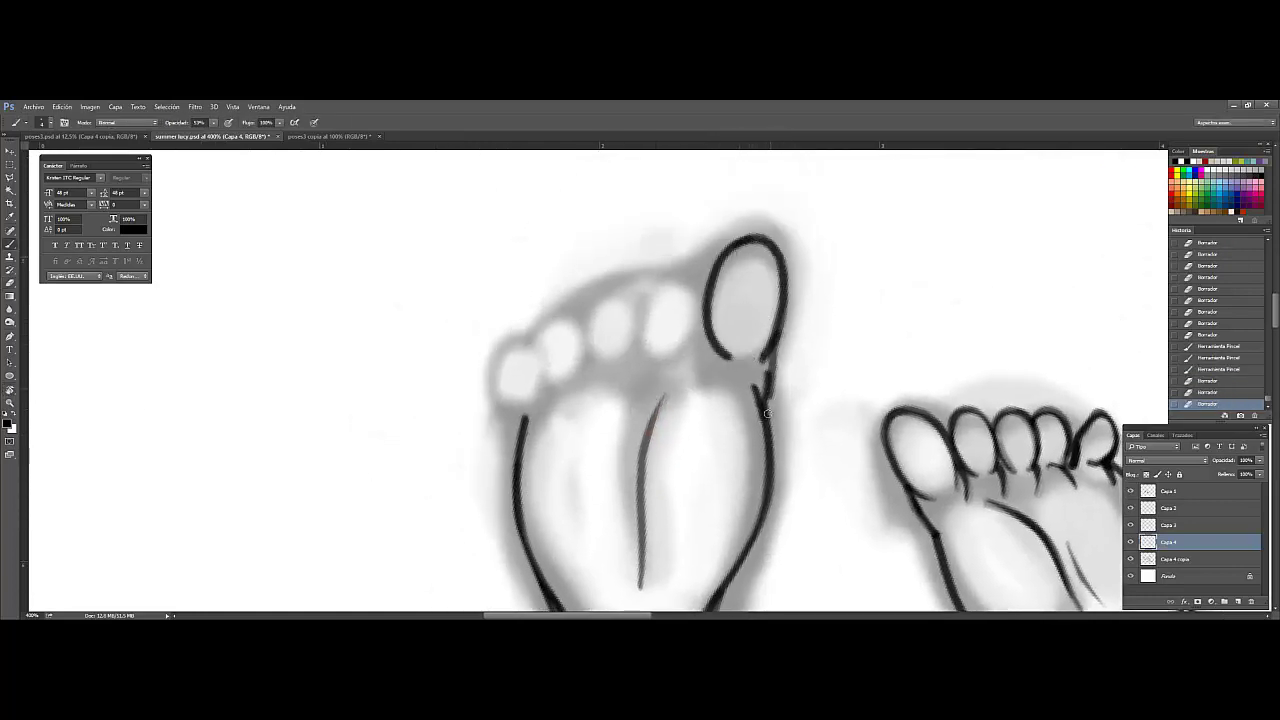
{"action": "key", "text": "e"}
{"action": "mouse_move", "coordinate": [770, 335]}
{"action": "left_mouse_down"}
{"action": "mouse_move", "coordinate": [766, 420]}
{"action": "mouse_move", "coordinate": [751, 407]}
{"action": "mouse_move", "coordinate": [768, 345]}
{"action": "mouse_move", "coordinate": [762, 372]}
{"action": "mouse_move", "coordinate": [678, 384]}
{"action": "mouse_move", "coordinate": [714, 371]}
{"action": "mouse_move", "coordinate": [762, 418]}
{"action": "mouse_move", "coordinate": [700, 382]}
{"action": "left_mouse_up"}
{"action": "key", "text": "b"}
{"action": "key", "text": "e"}
{"action": "key", "text": "b"}
{"action": "key", "text": "e"}
{"action": "key", "text": "b"}
{"action": "key", "text": "e"}
{"action": "left_click_drag", "start_coordinate": [715, 378], "coordinate": [732, 384]}
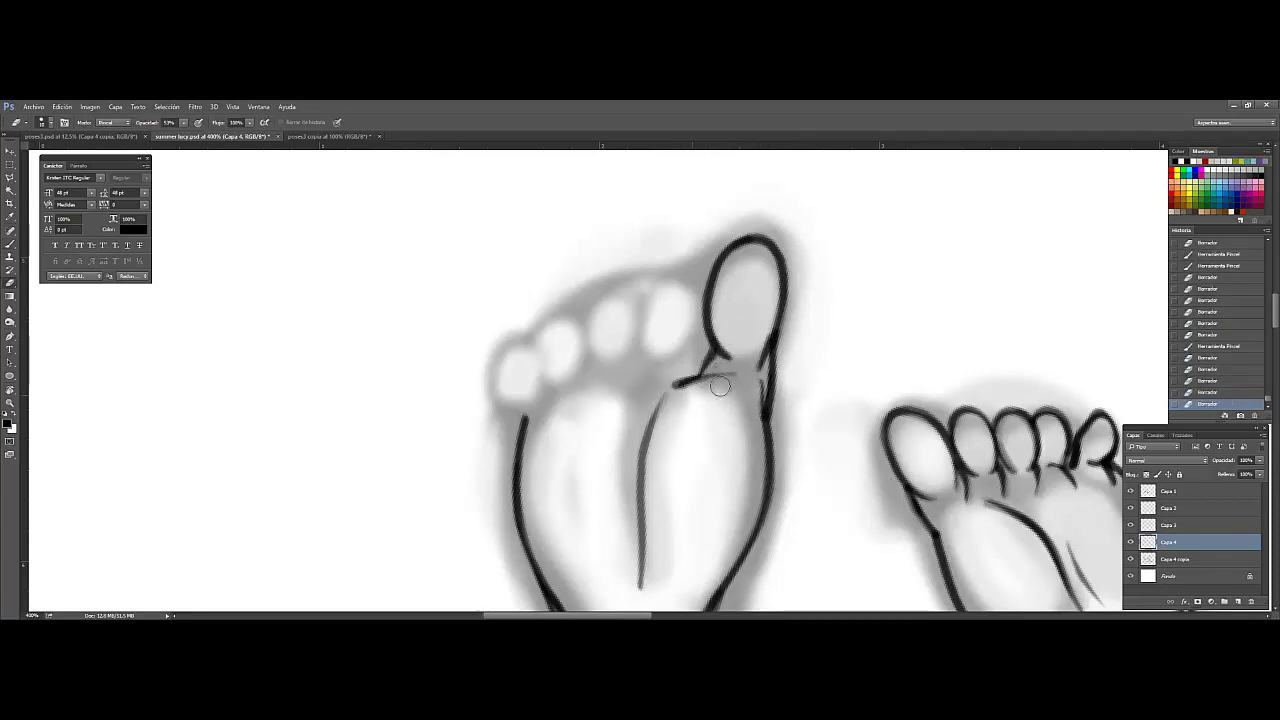
{"action": "key", "text": "b"}
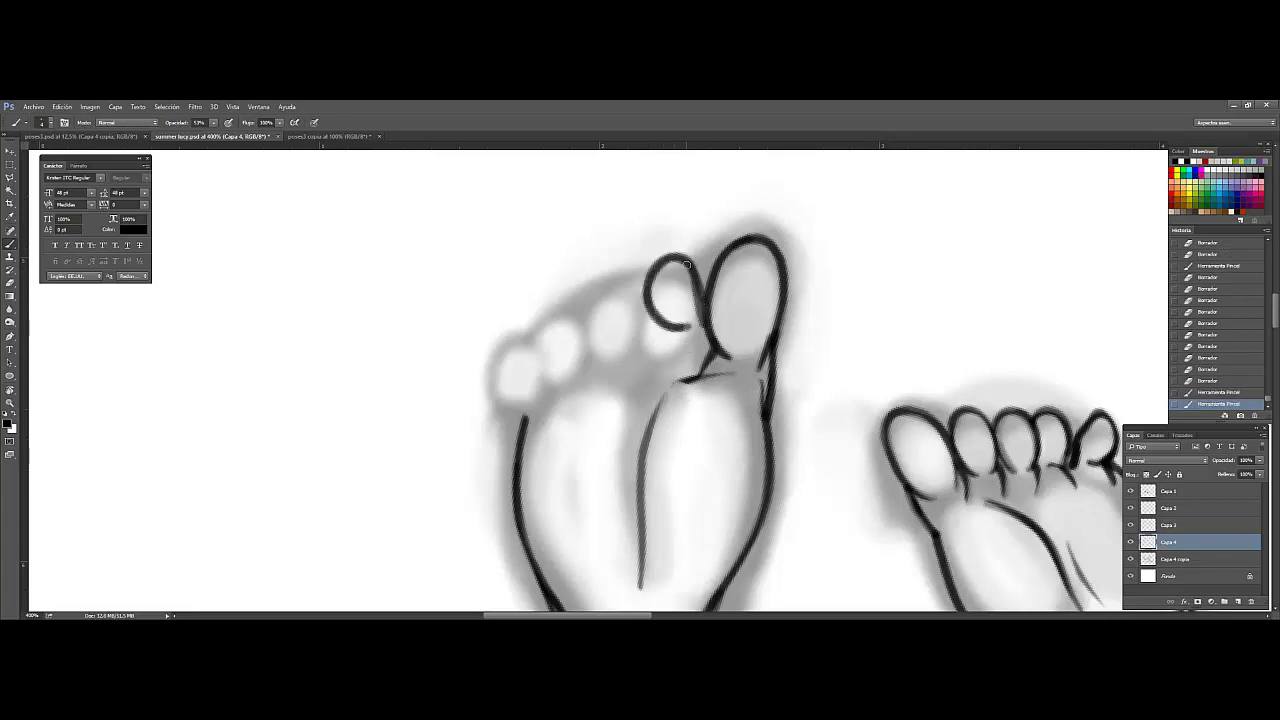
Step: Redraw the second toe outline and add a short stroke at the toe junction
{"action": "key", "text": "e"}
{"action": "mouse_move", "coordinate": [700, 340]}
{"action": "left_mouse_down"}
{"action": "mouse_move", "coordinate": [660, 270]}
{"action": "mouse_move", "coordinate": [655, 370]}
{"action": "mouse_move", "coordinate": [708, 385]}
{"action": "left_mouse_up"}
{"action": "key", "text": "b"}
{"action": "key", "text": "e"}
{"action": "left_click_drag", "start_coordinate": [680, 378], "coordinate": [673, 355]}
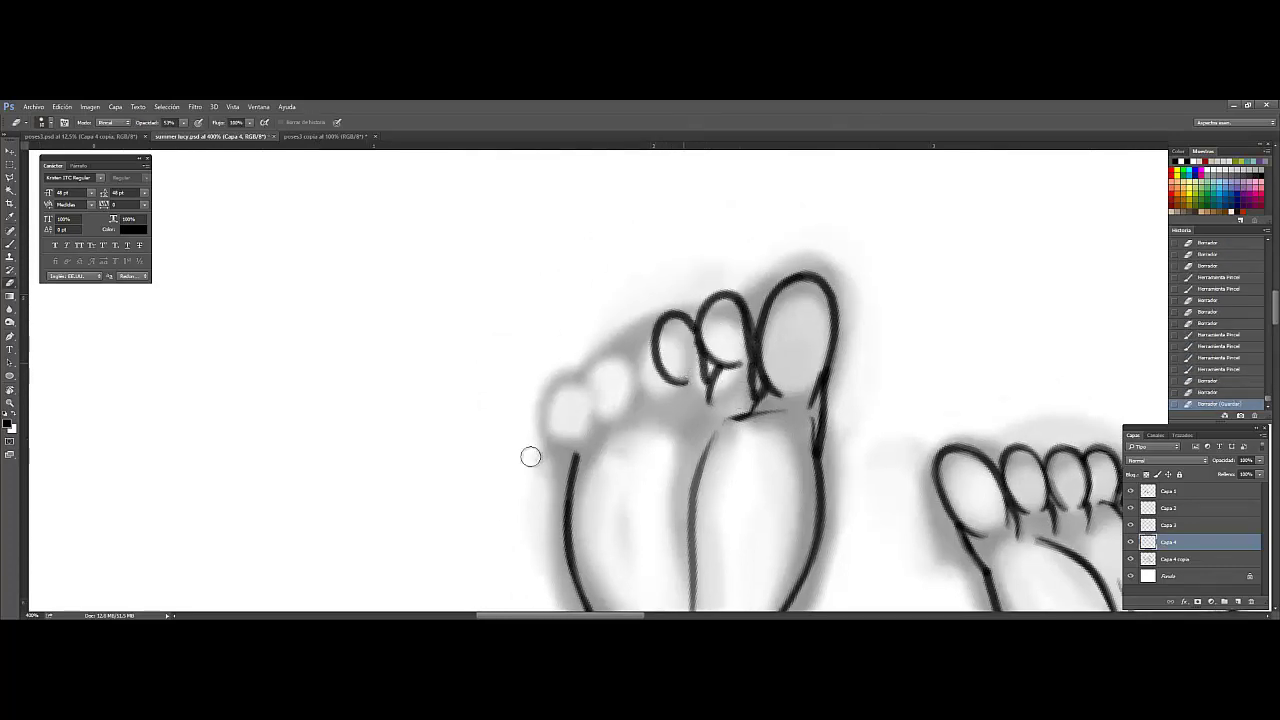
Step: Zoom in on the toes, then ink the next toe and the small toe, cleaning its base
{"action": "key", "text": "ctrl+plus"}
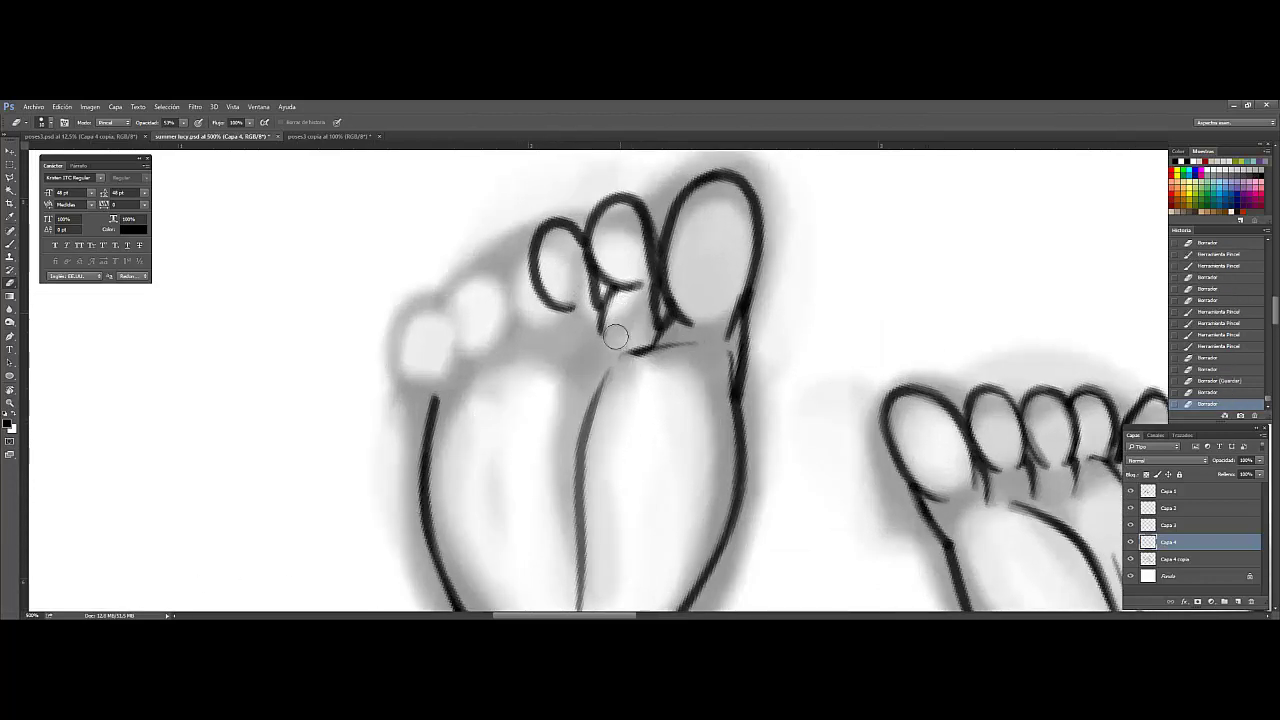
{"action": "mouse_move", "coordinate": [615, 337]}
{"action": "left_mouse_down"}
{"action": "mouse_move", "coordinate": [625, 250]}
{"action": "mouse_move", "coordinate": [743, 223]}
{"action": "left_mouse_up"}
{"action": "key", "text": "b"}
{"action": "left_click_drag", "start_coordinate": [672, 270], "coordinate": [686, 320]}
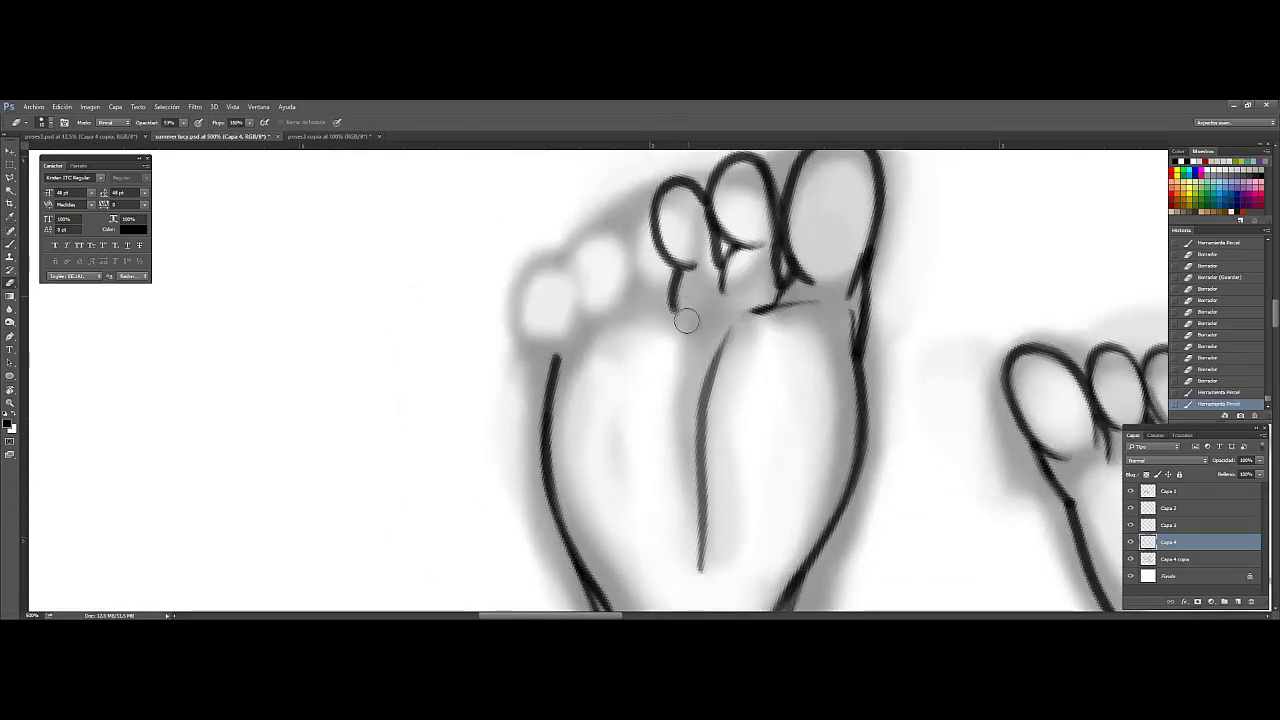
{"action": "left_click_drag", "start_coordinate": [598, 220], "coordinate": [620, 300]}
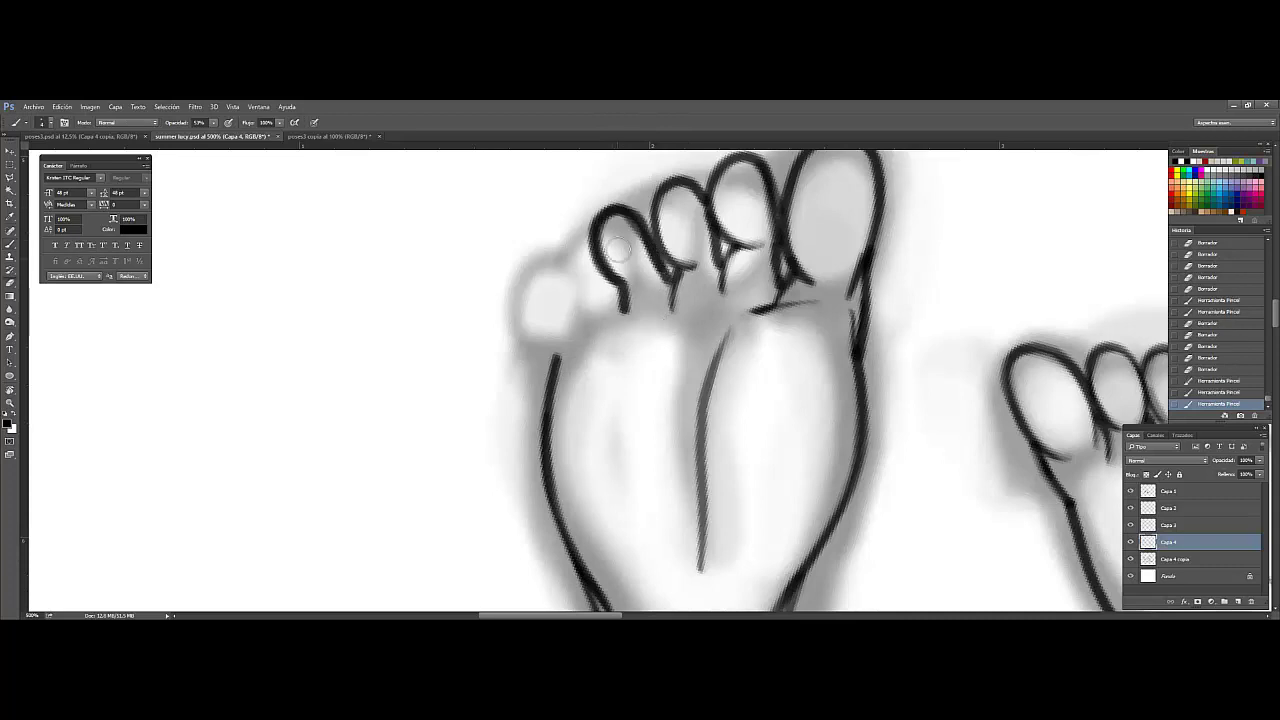
{"action": "key", "text": "e"}
{"action": "mouse_move", "coordinate": [625, 235]}
{"action": "left_mouse_down"}
{"action": "mouse_move", "coordinate": [640, 323]}
{"action": "mouse_move", "coordinate": [605, 320]}
{"action": "mouse_move", "coordinate": [535, 262]}
{"action": "mouse_move", "coordinate": [603, 300]}
{"action": "left_mouse_up"}
{"action": "key", "text": "b"}
{"action": "key", "text": "e"}
Step: Clean the small toe's base and redraw the left foot outline as one line
{"action": "key", "text": "b"}
{"action": "key", "text": "e"}
{"action": "key", "text": "b"}
{"action": "mouse_move", "coordinate": [560, 262]}
{"action": "left_mouse_down"}
{"action": "mouse_move", "coordinate": [575, 340]}
{"action": "mouse_move", "coordinate": [548, 530]}
{"action": "left_mouse_up"}
{"action": "key", "text": "e"}
{"action": "left_click_drag", "start_coordinate": [545, 450], "coordinate": [558, 370]}
{"action": "scroll", "coordinate": [557, 370], "scroll_direction": "down", "scroll_amount": 5}
{"action": "left_click_drag", "start_coordinate": [562, 220], "coordinate": [572, 400]}
{"action": "left_click_drag", "start_coordinate": [565, 360], "coordinate": [585, 465]}
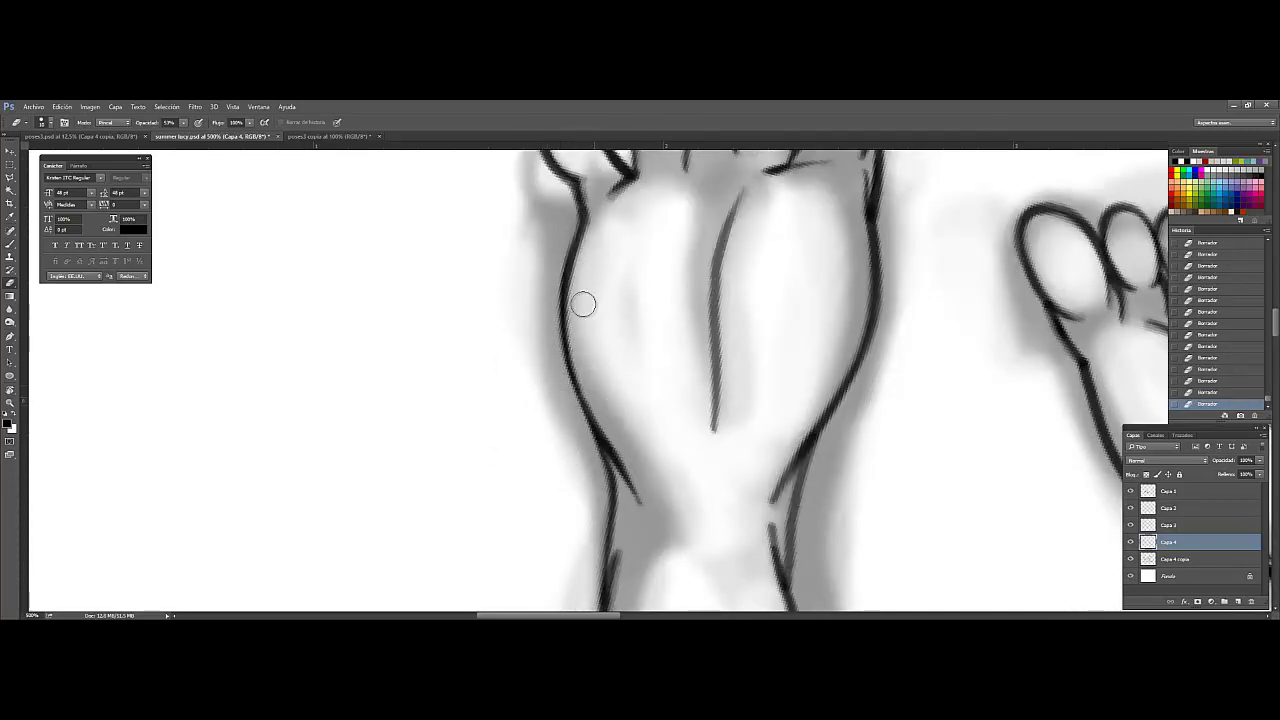
Step: Ink and trim the right and left outlines of the nearer foot's toes
{"action": "scroll", "coordinate": [583, 304], "scroll_direction": "up", "scroll_amount": 5}
{"action": "scroll", "coordinate": [699, 411], "scroll_direction": "down", "scroll_amount": 4}
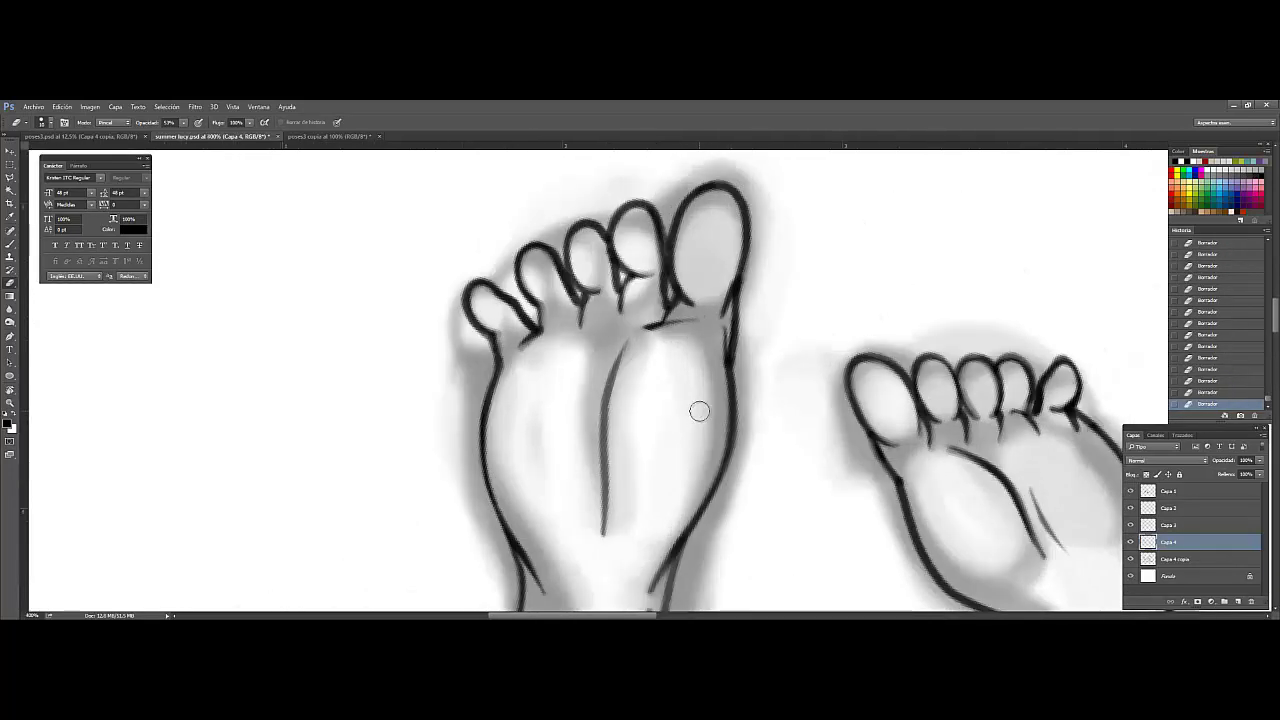
{"action": "left_click_drag", "start_coordinate": [699, 411], "coordinate": [759, 285]}
{"action": "key", "text": "e"}
{"action": "left_click_drag", "start_coordinate": [772, 385], "coordinate": [783, 266]}
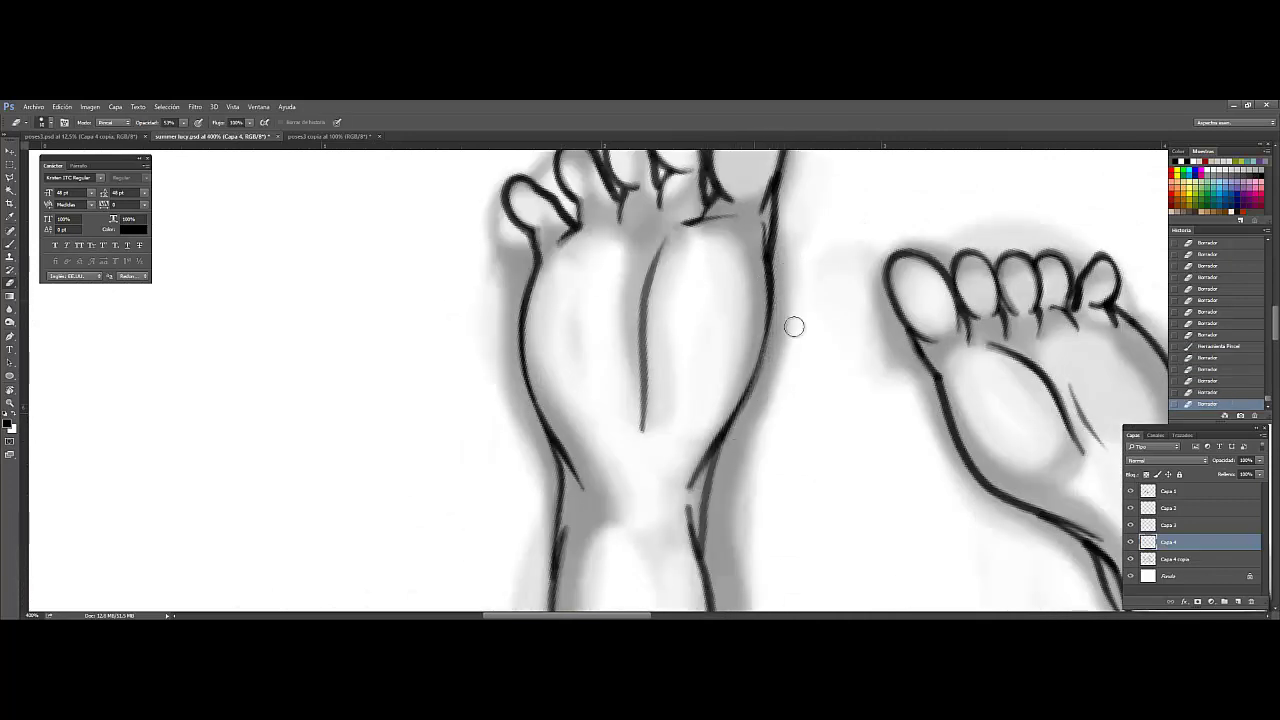
{"action": "left_click_drag", "start_coordinate": [794, 326], "coordinate": [752, 400]}
{"action": "key", "text": "b"}
{"action": "left_click_drag", "start_coordinate": [530, 297], "coordinate": [524, 262]}
{"action": "key", "text": "e"}
{"action": "left_click_drag", "start_coordinate": [522, 280], "coordinate": [510, 362]}
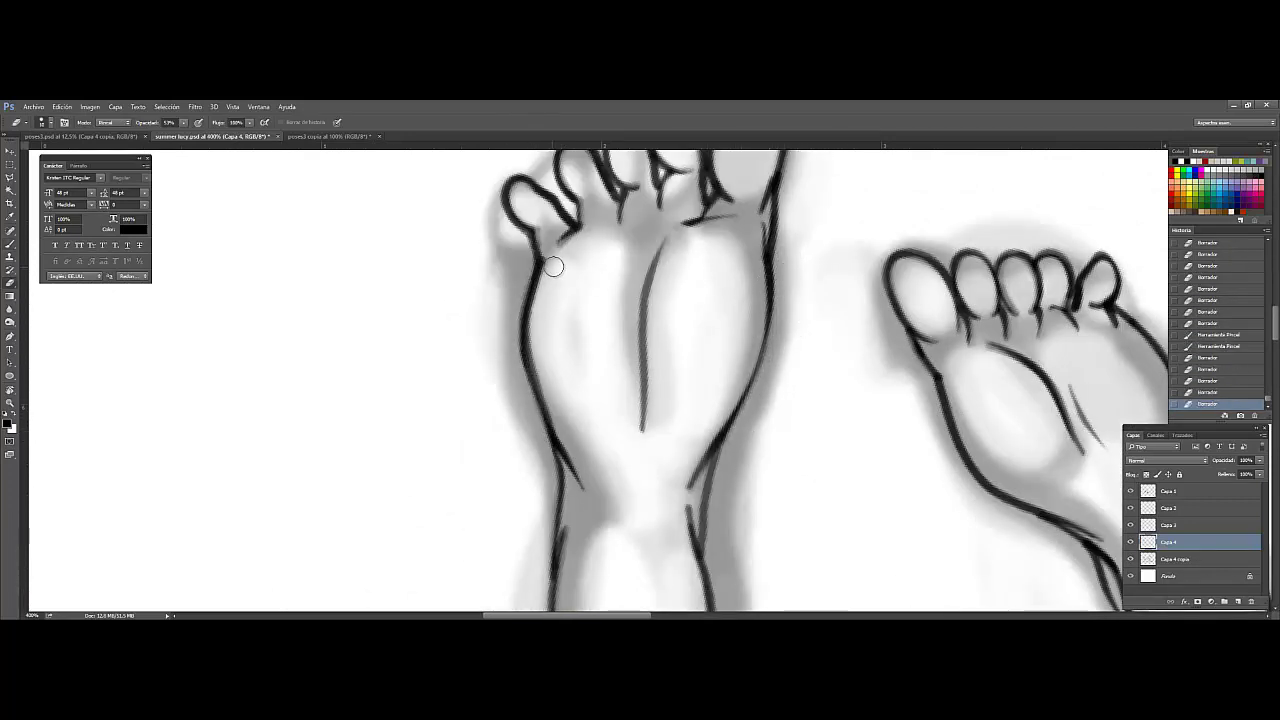
Step: Ink and clean the outlines beside the toes, then add a short line on the sole
{"action": "scroll", "coordinate": [571, 436], "scroll_direction": "down", "scroll_amount": 3}
{"action": "left_click_drag", "start_coordinate": [706, 410], "coordinate": [740, 288]}
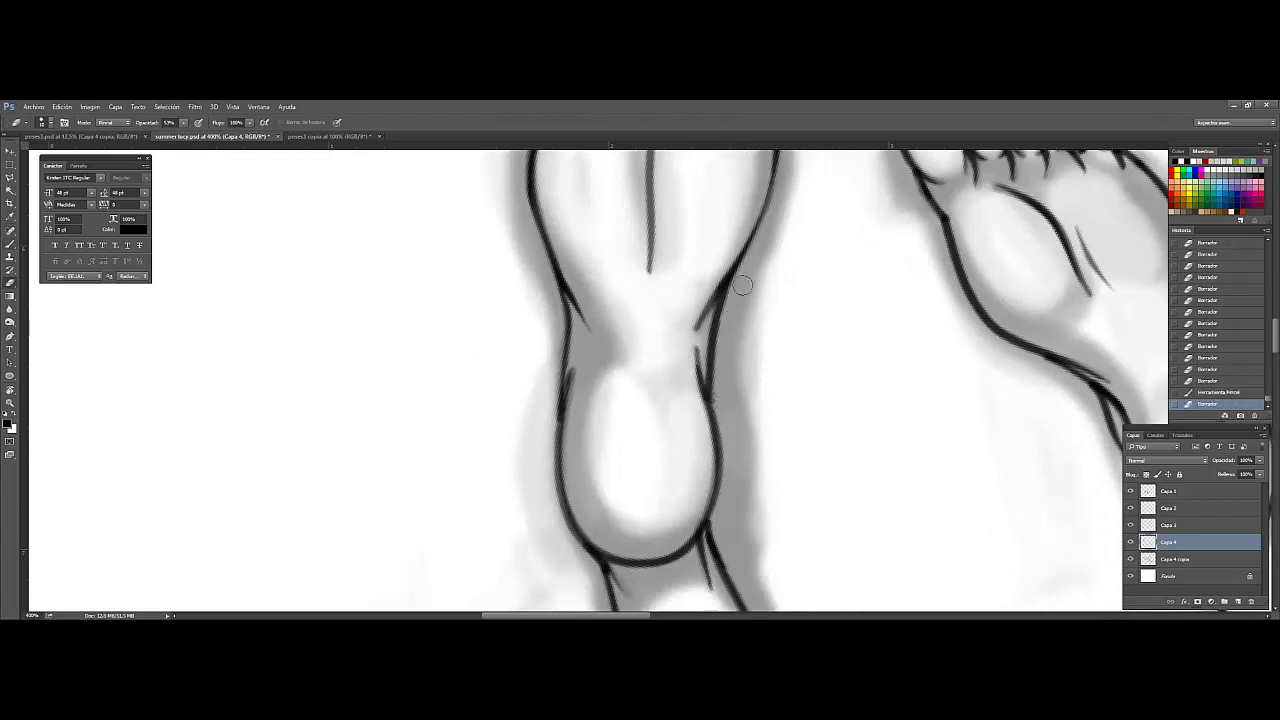
{"action": "left_click_drag", "start_coordinate": [724, 341], "coordinate": [716, 290]}
{"action": "key", "text": "b"}
{"action": "mouse_move", "coordinate": [566, 282]}
{"action": "left_mouse_down"}
{"action": "mouse_move", "coordinate": [562, 432]}
{"action": "mouse_move", "coordinate": [545, 347]}
{"action": "left_mouse_up"}
{"action": "key", "text": "e"}
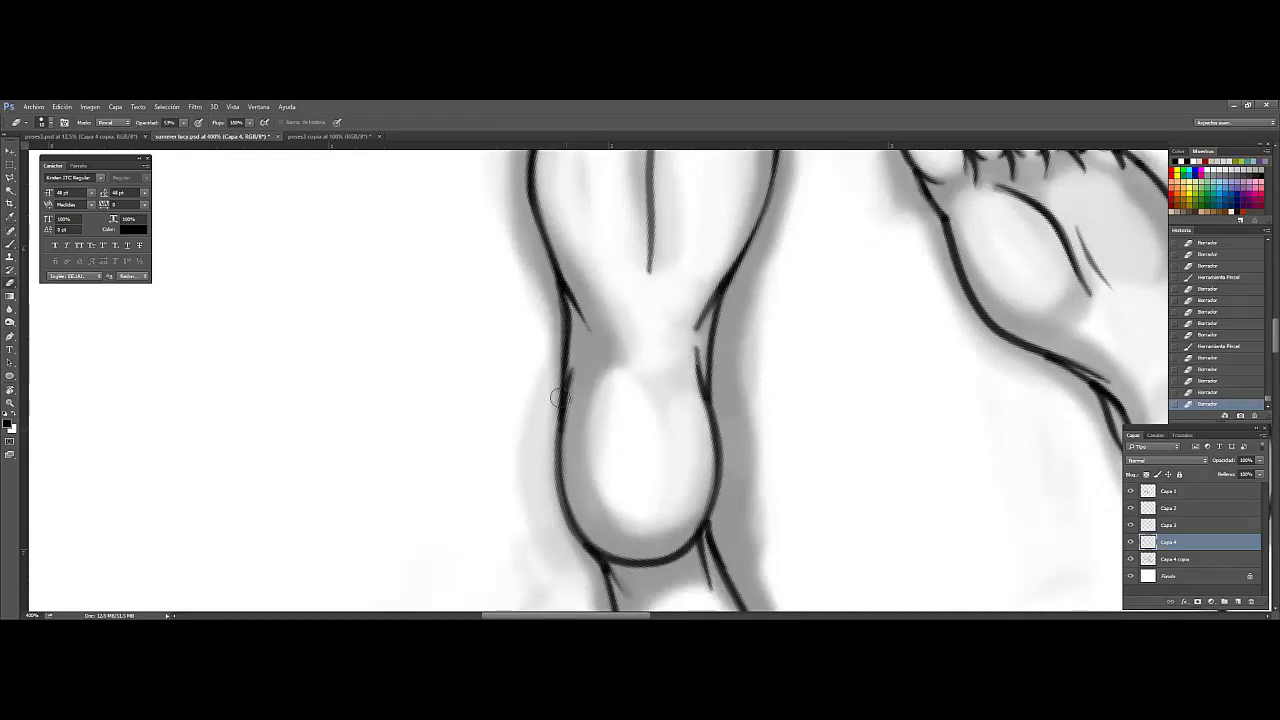
{"action": "scroll", "coordinate": [558, 398], "scroll_direction": "up", "scroll_amount": 3}
{"action": "key", "text": "b"}
{"action": "left_click_drag", "start_coordinate": [628, 328], "coordinate": [640, 392]}
Step: Draw a short line near the big toe and retouch its outline, erasing the excess
{"action": "scroll", "coordinate": [678, 330], "scroll_direction": "up", "scroll_amount": 1}
{"action": "key", "text": "b"}
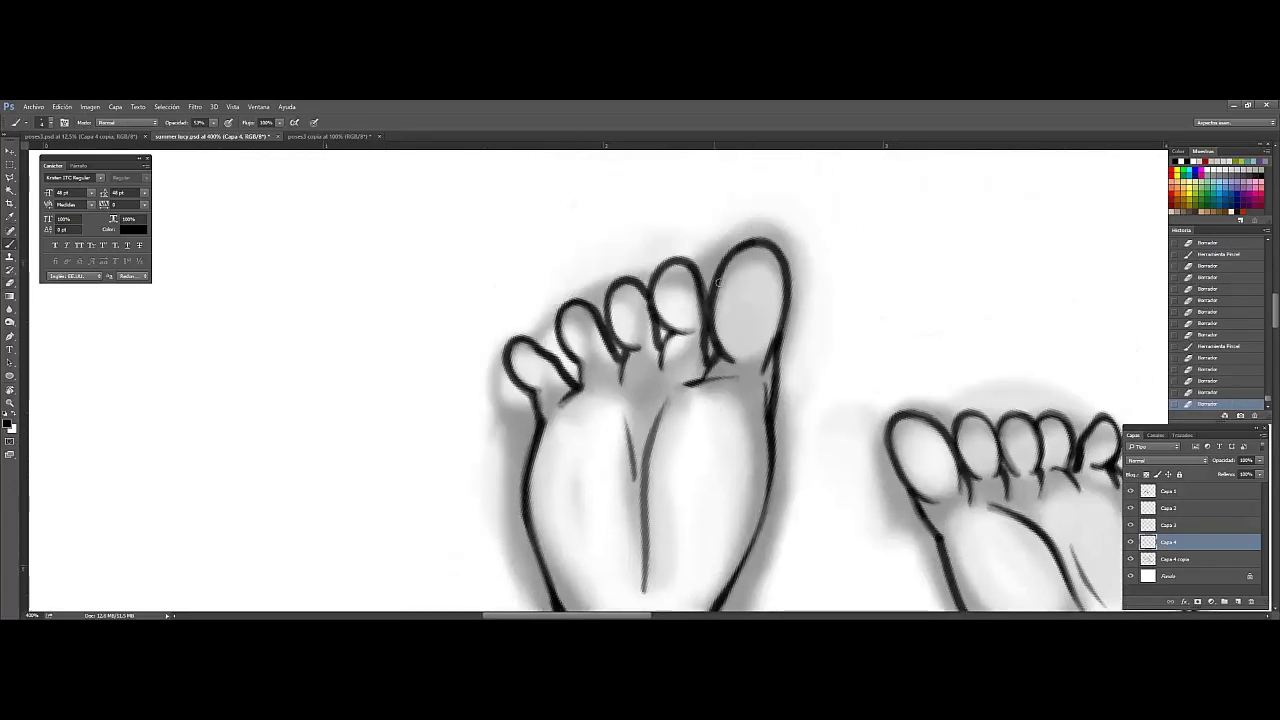
{"action": "left_click_drag", "start_coordinate": [716, 340], "coordinate": [714, 368]}
{"action": "key", "text": "e"}
{"action": "left_click_drag", "start_coordinate": [716, 362], "coordinate": [730, 321]}
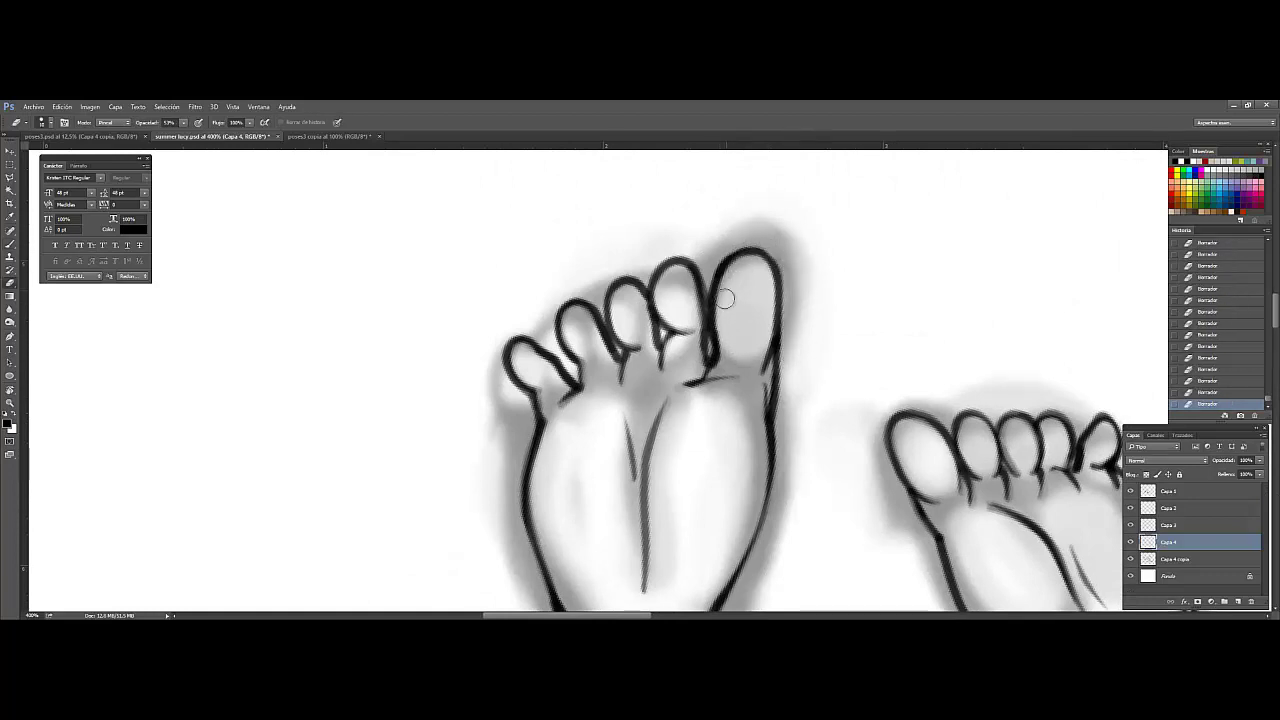
{"action": "key", "text": "b"}
{"action": "mouse_move", "coordinate": [728, 345]}
{"action": "left_mouse_down"}
{"action": "mouse_move", "coordinate": [734, 370]}
{"action": "mouse_move", "coordinate": [737, 271]}
{"action": "left_mouse_up"}
{"action": "key", "text": "e"}
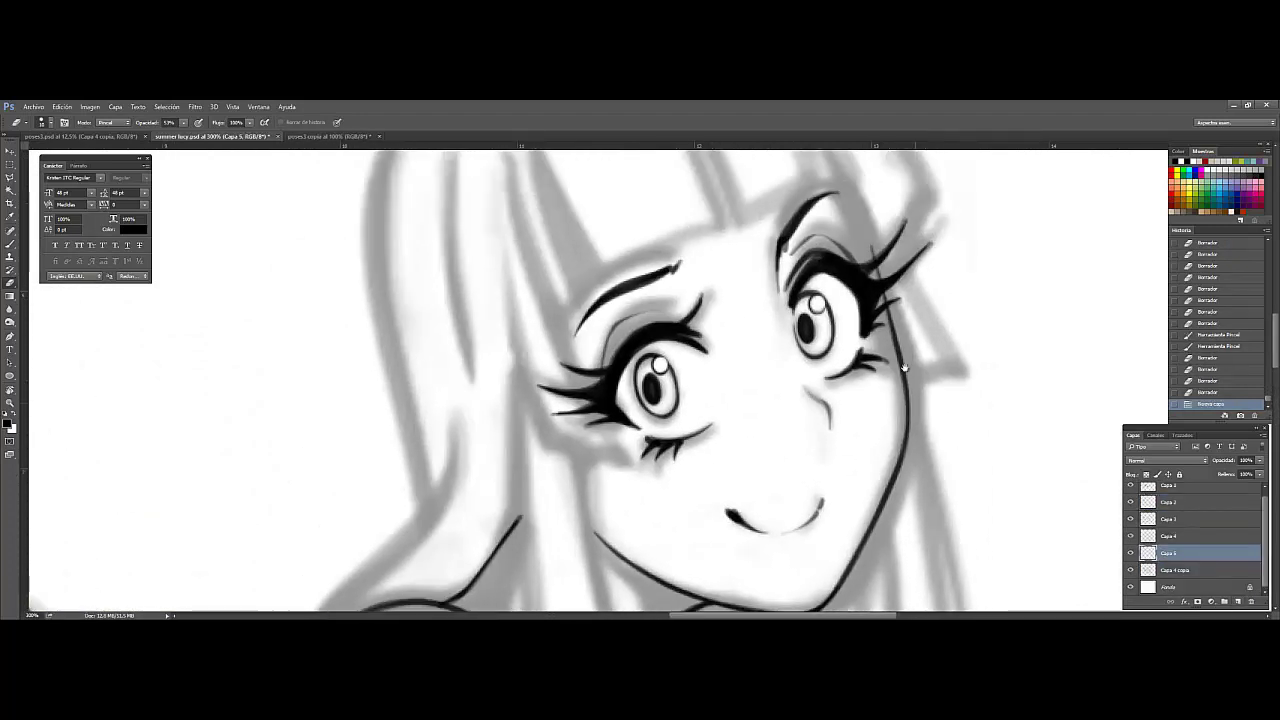
Step: On new layer Capa 5, rotate the view and ink the long hair curve beside the face
{"action": "key", "text": "r"}
{"action": "left_click_drag", "start_coordinate": [677, 534], "coordinate": [522, 504]}
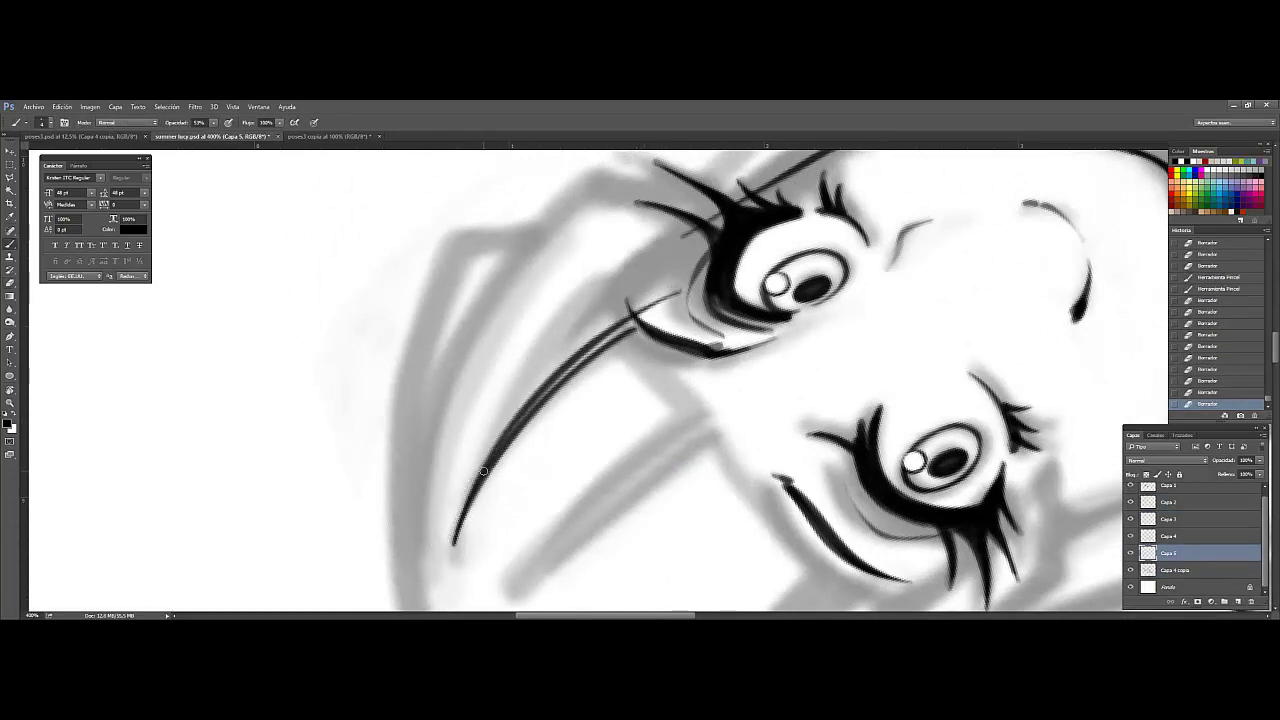
{"action": "left_click_drag", "start_coordinate": [483, 471], "coordinate": [705, 250]}
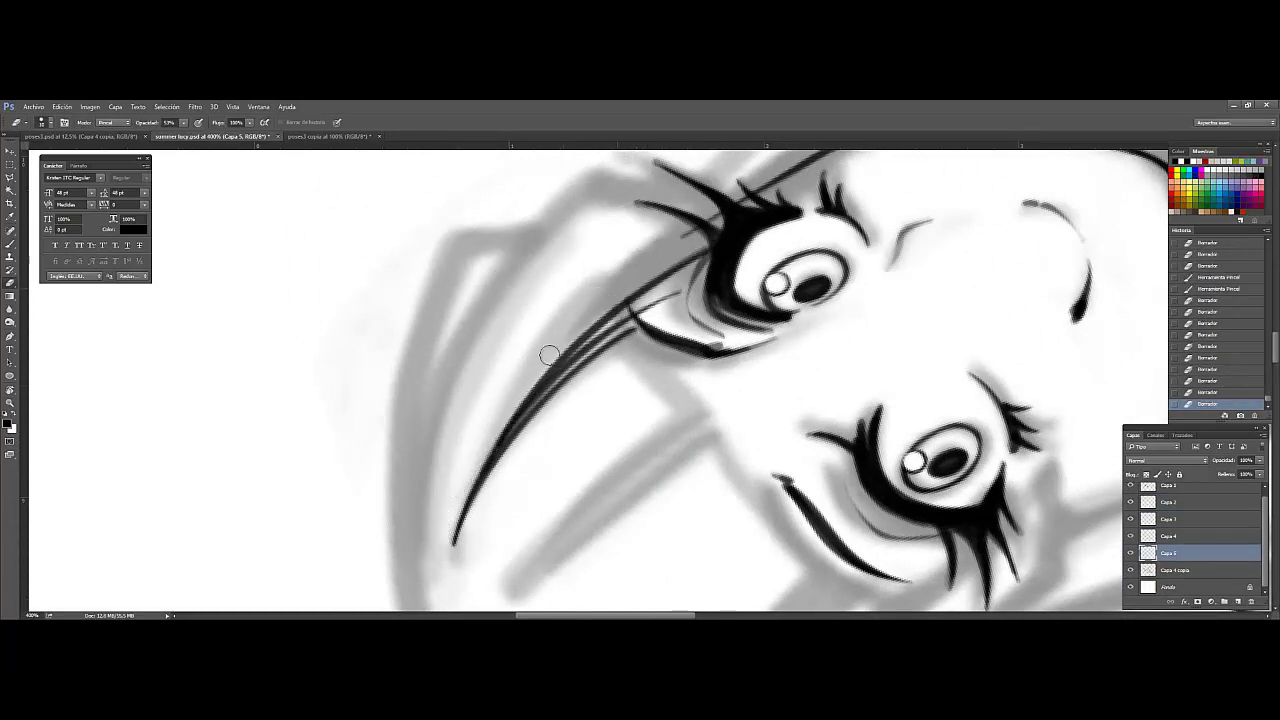
{"action": "mouse_move", "coordinate": [410, 548]}
{"action": "left_mouse_down"}
{"action": "mouse_move", "coordinate": [476, 372]}
{"action": "mouse_move", "coordinate": [595, 228]}
{"action": "left_mouse_up"}
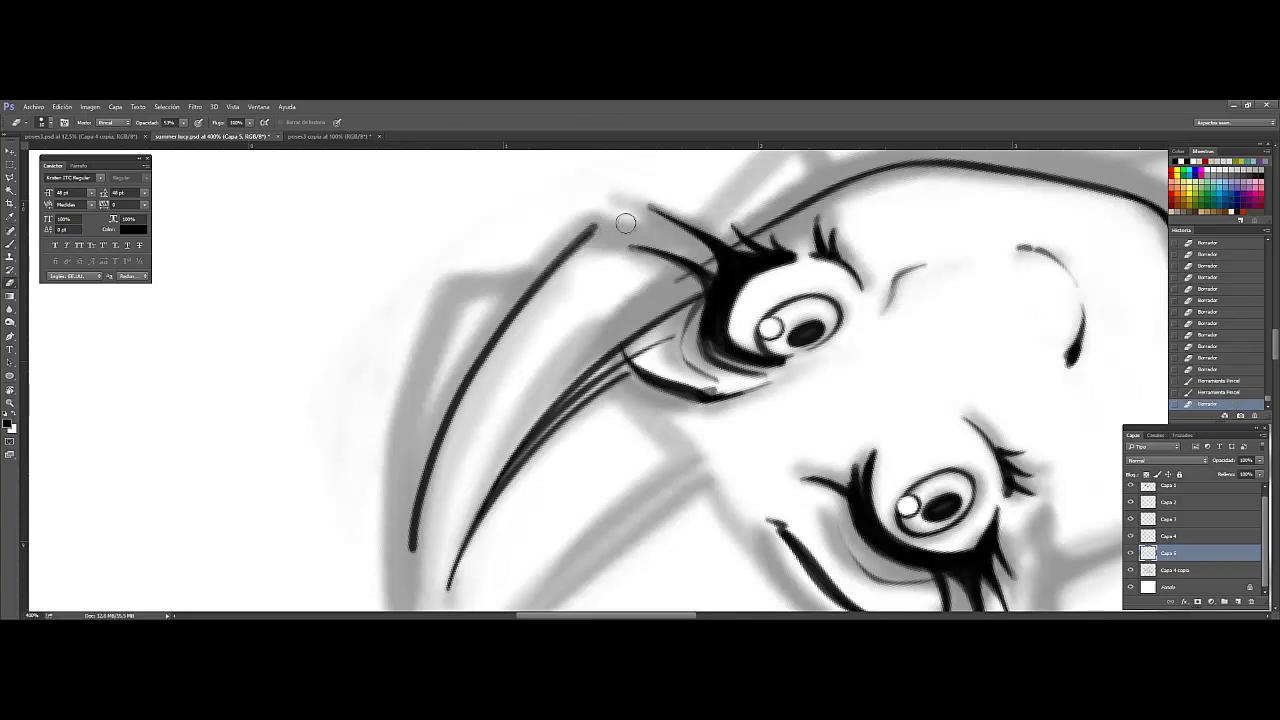
{"action": "left_click_drag", "start_coordinate": [495, 330], "coordinate": [403, 569]}
{"action": "key", "text": "b"}
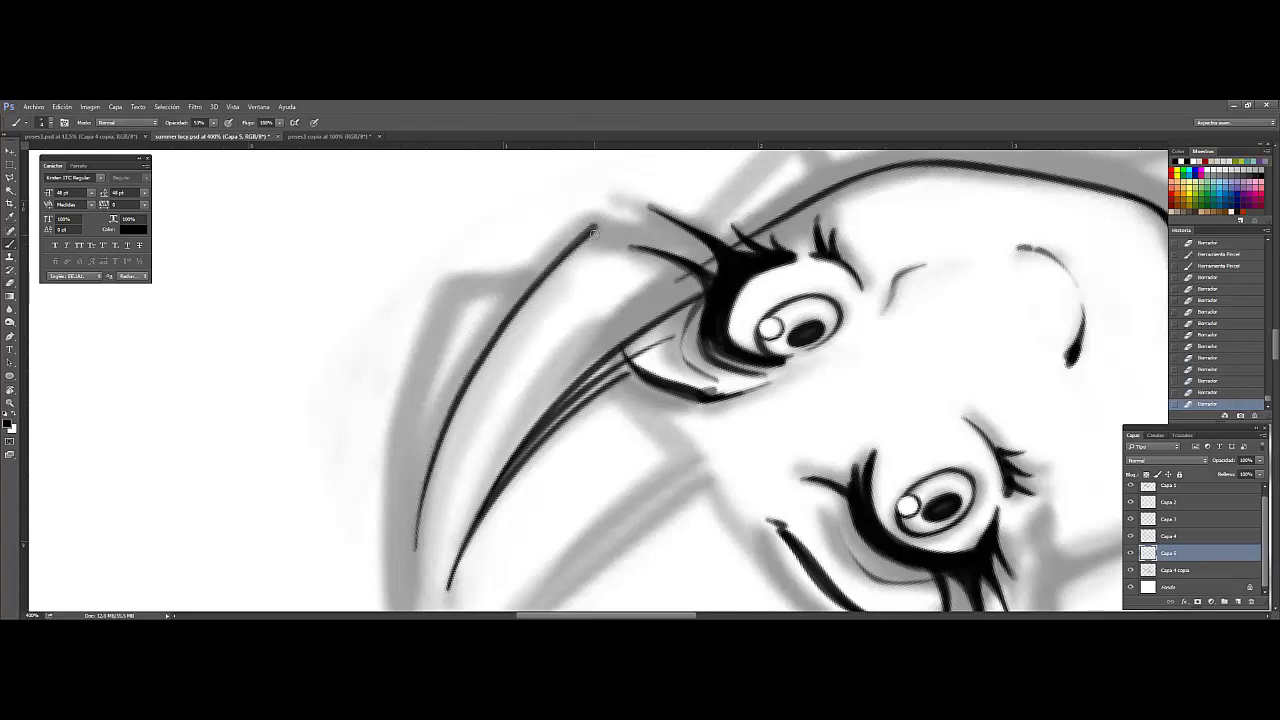
{"action": "mouse_move", "coordinate": [600, 220]}
{"action": "left_mouse_down"}
{"action": "mouse_move", "coordinate": [488, 364]}
{"action": "mouse_move", "coordinate": [453, 459]}
{"action": "mouse_move", "coordinate": [561, 310]}
{"action": "left_mouse_up"}
{"action": "key", "text": "e"}
{"action": "left_click_drag", "start_coordinate": [627, 239], "coordinate": [690, 354]}
Step: Ink the long hair strand below the eye and trim its end
{"action": "scroll", "coordinate": [640, 290], "scroll_direction": "down", "scroll_amount": 3}
{"action": "scroll", "coordinate": [640, 300], "scroll_direction": "up", "scroll_amount": 2}
{"action": "key", "text": "e"}
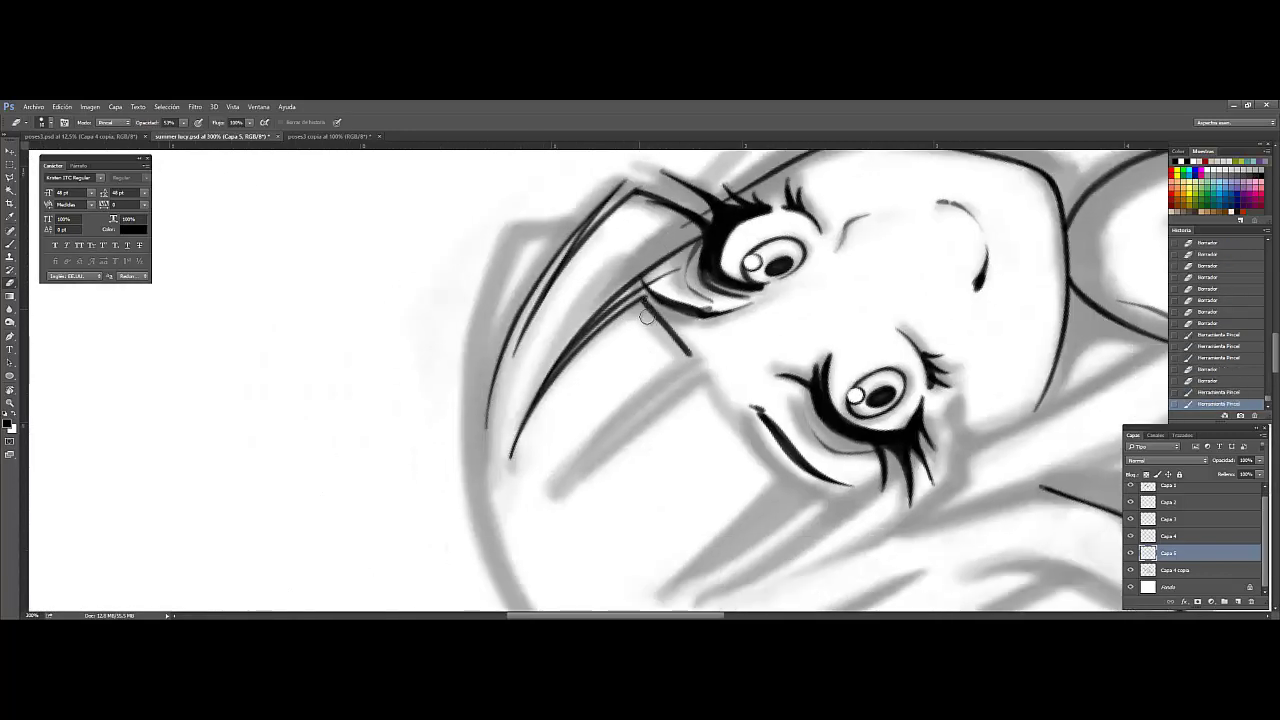
{"action": "left_click_drag", "start_coordinate": [556, 488], "coordinate": [702, 372]}
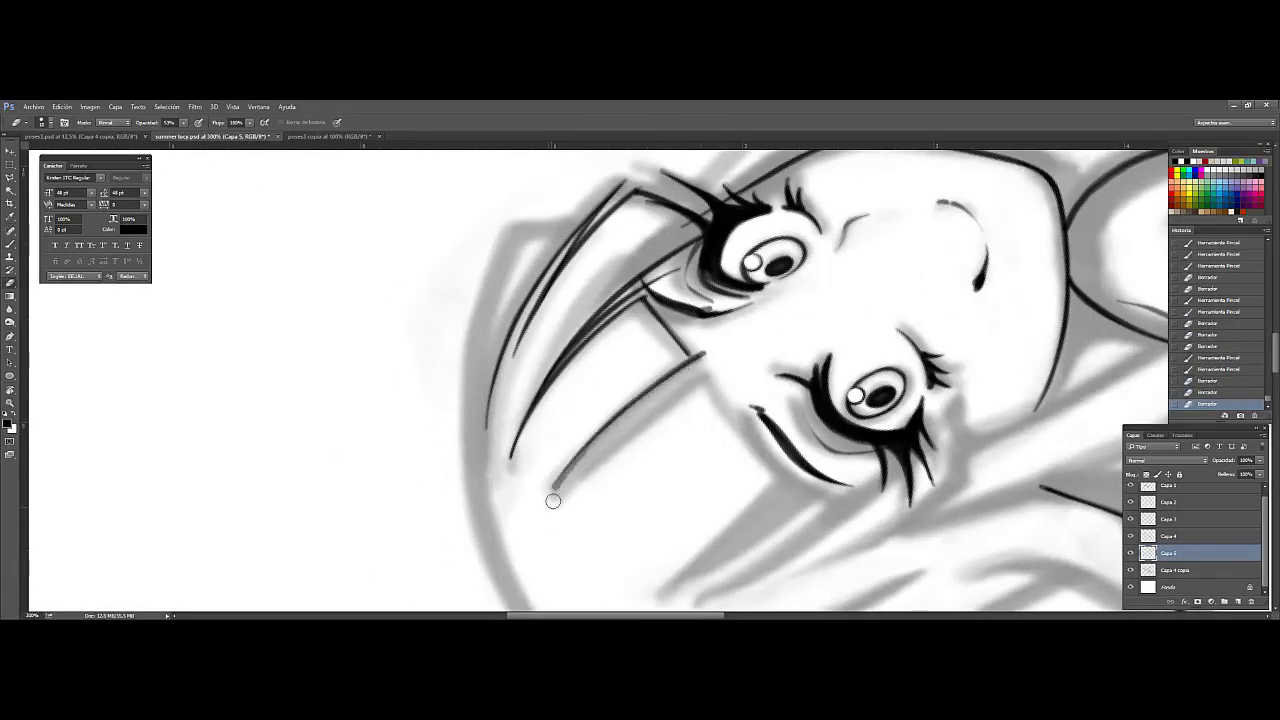
{"action": "left_click_drag", "start_coordinate": [552, 488], "coordinate": [705, 372]}
{"action": "key", "text": "e"}
{"action": "key", "text": "b"}
{"action": "left_click_drag", "start_coordinate": [576, 476], "coordinate": [705, 372]}
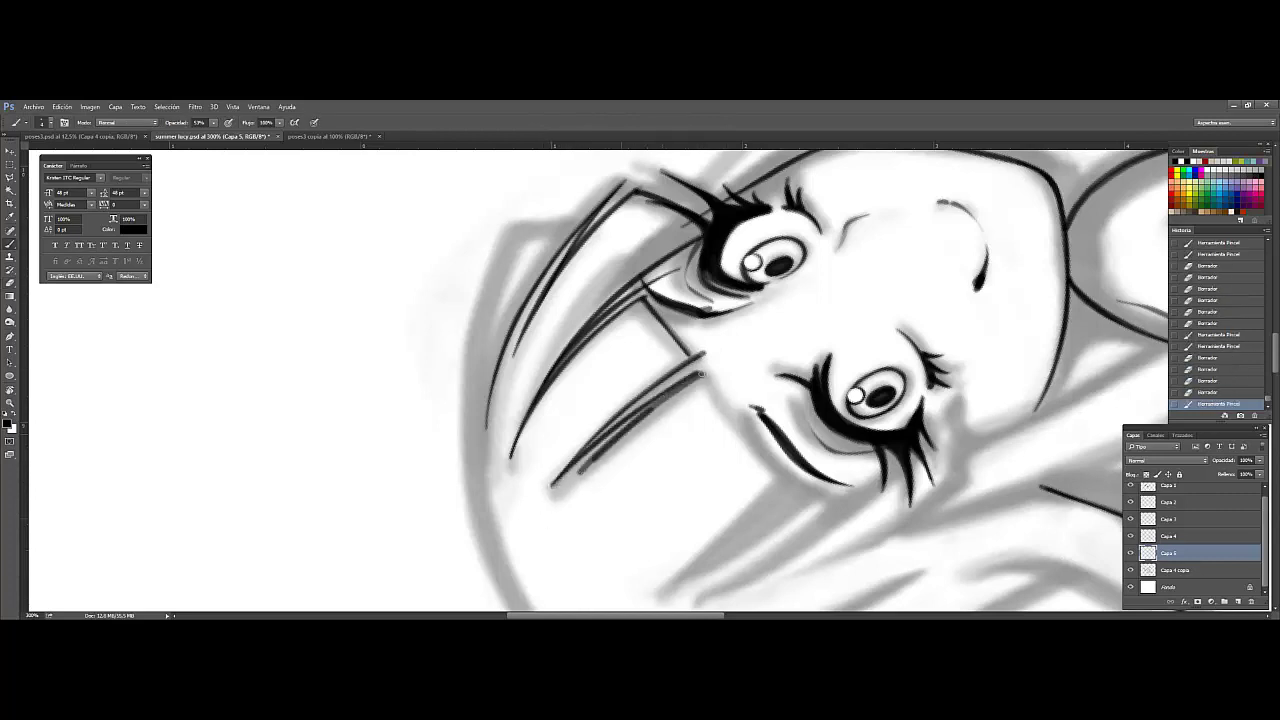
{"action": "key", "text": "e"}
{"action": "mouse_move", "coordinate": [610, 440]}
{"action": "left_mouse_down"}
{"action": "mouse_move", "coordinate": [740, 351]}
{"action": "mouse_move", "coordinate": [788, 473]}
{"action": "left_mouse_up"}
{"action": "key", "text": "b"}
{"action": "key", "text": "e"}
{"action": "key", "text": "b"}
{"action": "key", "text": "e"}
Step: With the view rotated, ink a long hair line above the eye and split it into two thinner lines
{"action": "key", "text": "r"}
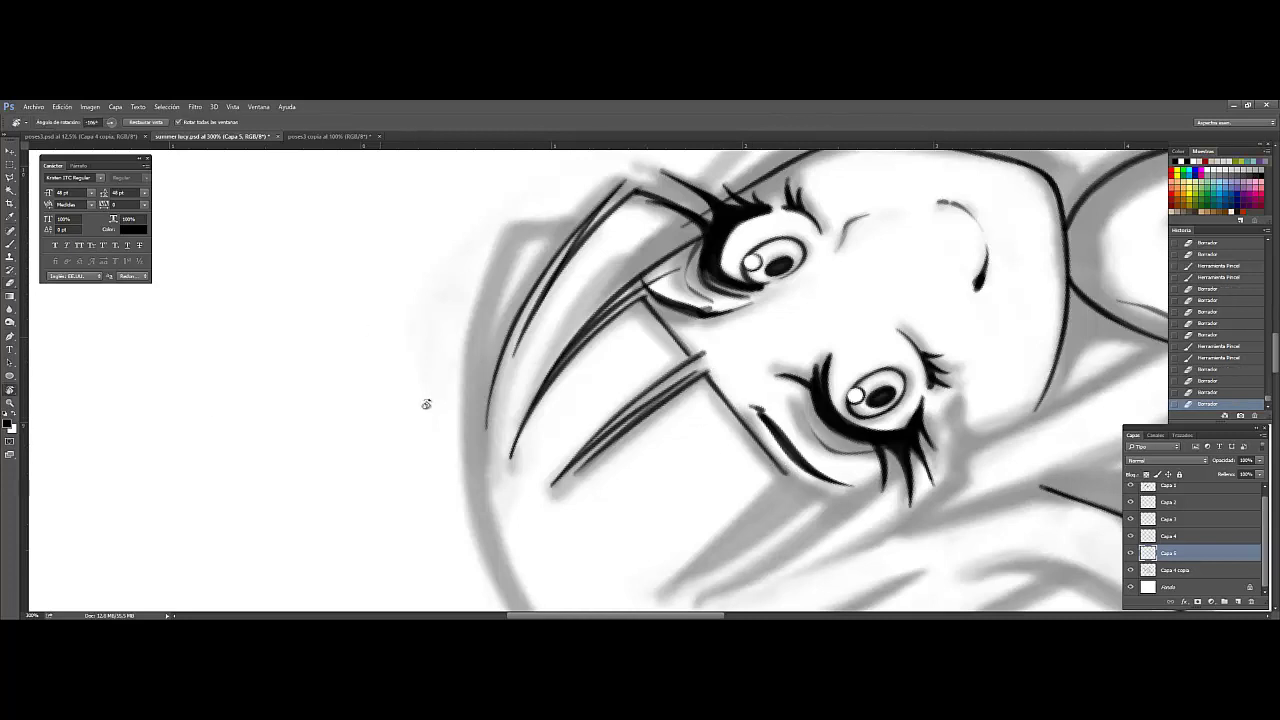
{"action": "left_click_drag", "start_coordinate": [423, 403], "coordinate": [666, 451]}
{"action": "key", "text": "b"}
{"action": "left_click_drag", "start_coordinate": [800, 250], "coordinate": [484, 338]}
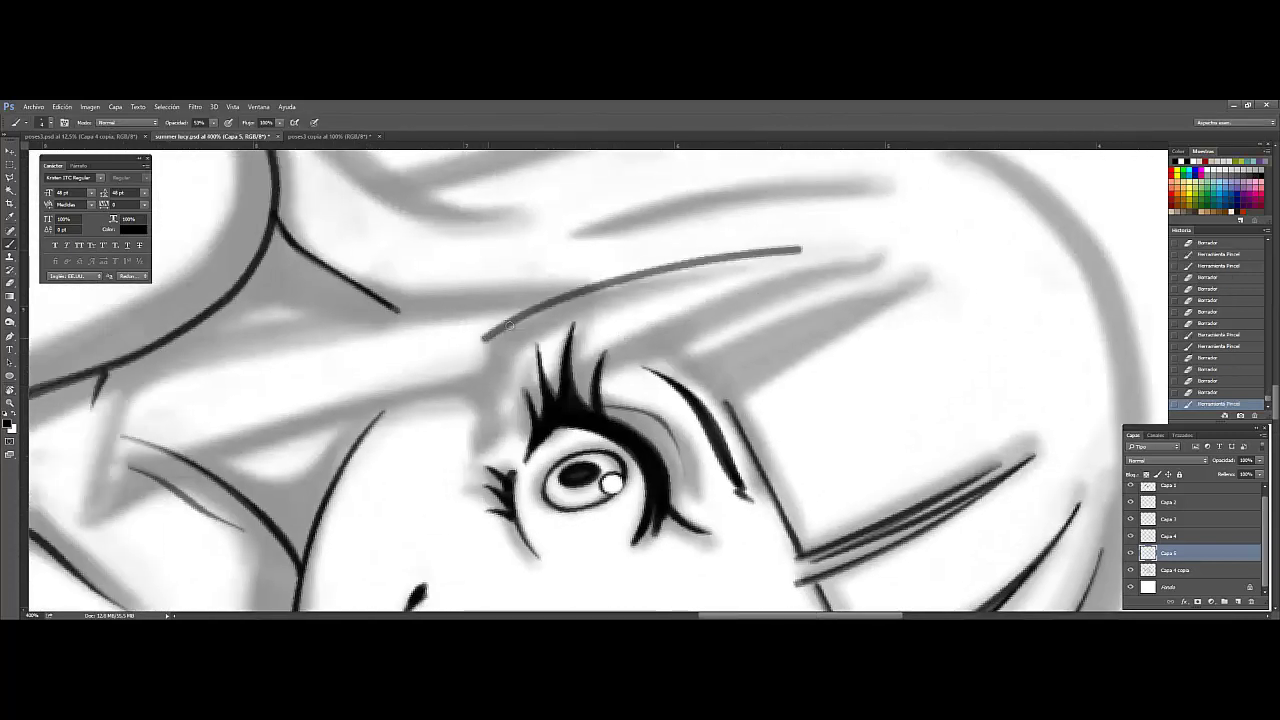
{"action": "key", "text": "e"}
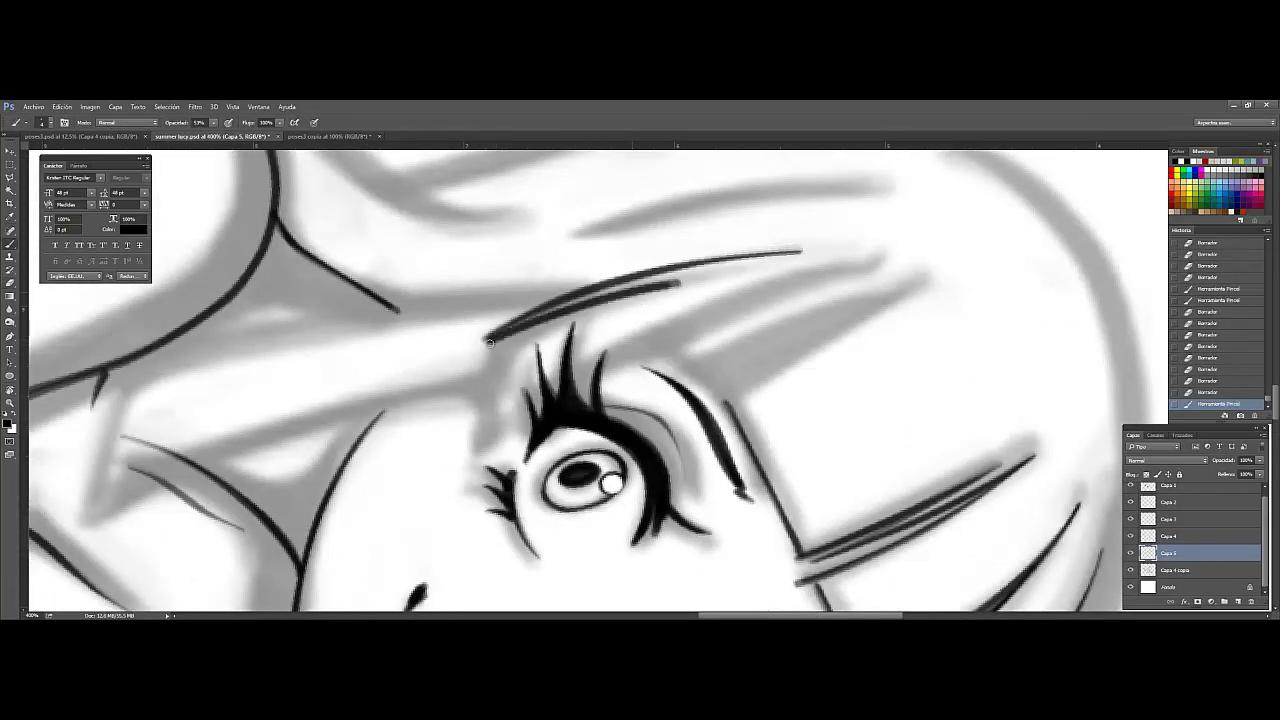
{"action": "left_click_drag", "start_coordinate": [690, 282], "coordinate": [490, 336]}
Step: Extend the bangs stroke above the eye, ink the line rising from the eyelid, and erase stray bits
{"action": "left_click_drag", "start_coordinate": [497, 597], "coordinate": [597, 582]}
{"action": "key", "text": "b"}
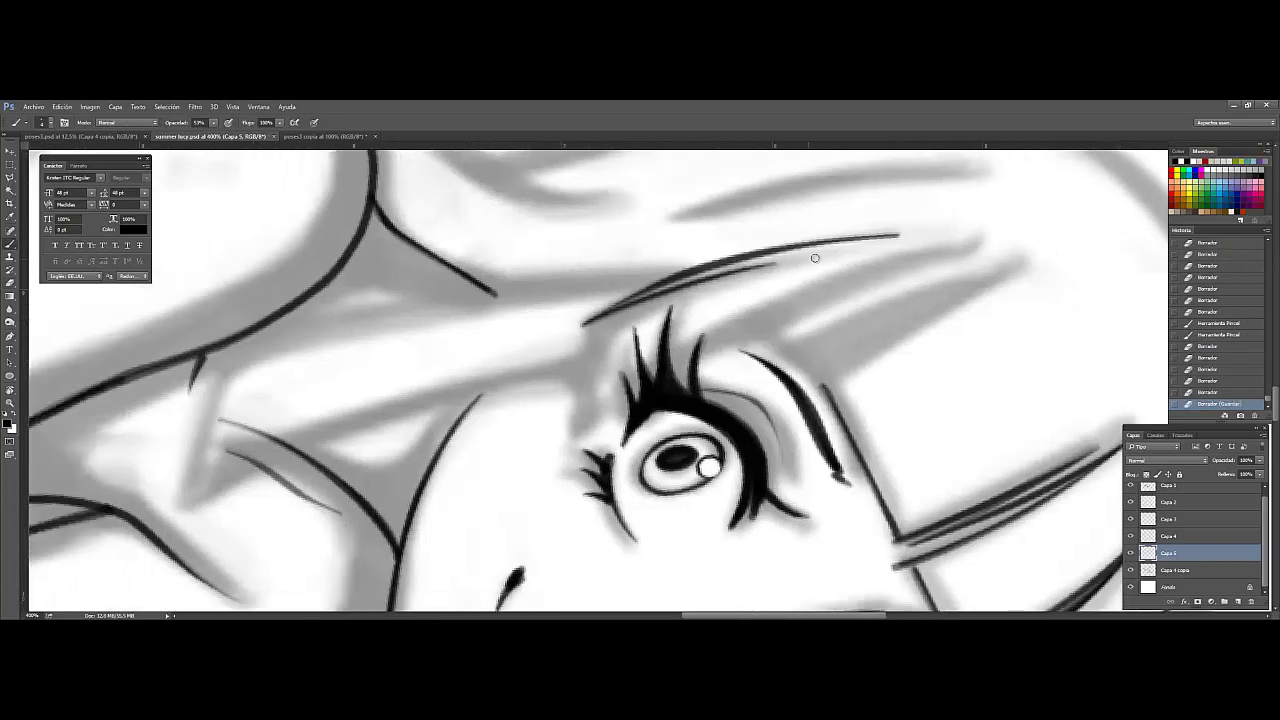
{"action": "mouse_move", "coordinate": [820, 255]}
{"action": "left_mouse_down"}
{"action": "mouse_move", "coordinate": [585, 345]}
{"action": "mouse_move", "coordinate": [578, 432]}
{"action": "mouse_move", "coordinate": [1035, 250]}
{"action": "left_mouse_up"}
{"action": "key", "text": "e"}
{"action": "left_click_drag", "start_coordinate": [870, 290], "coordinate": [1062, 257]}
{"action": "key", "text": "b"}
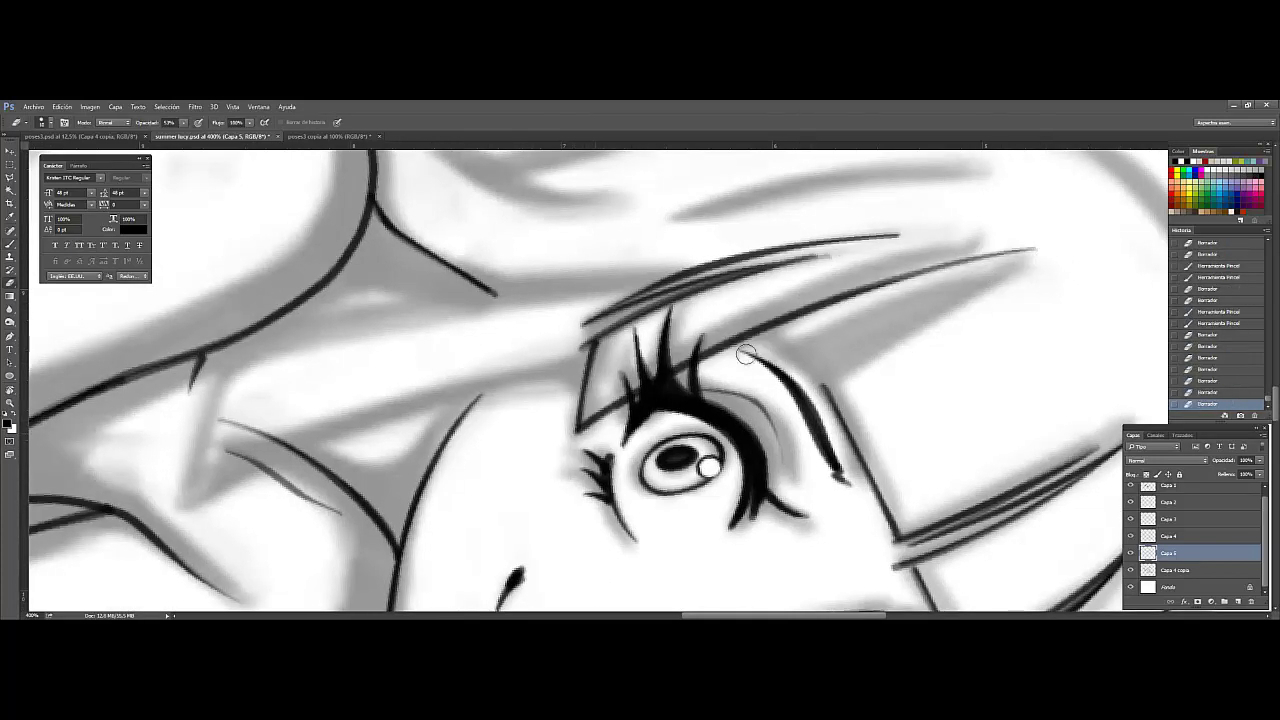
{"action": "mouse_move", "coordinate": [760, 352]}
{"action": "left_mouse_down"}
{"action": "mouse_move", "coordinate": [1040, 248]}
{"action": "mouse_move", "coordinate": [826, 427]}
{"action": "left_mouse_up"}
{"action": "key", "text": "e"}
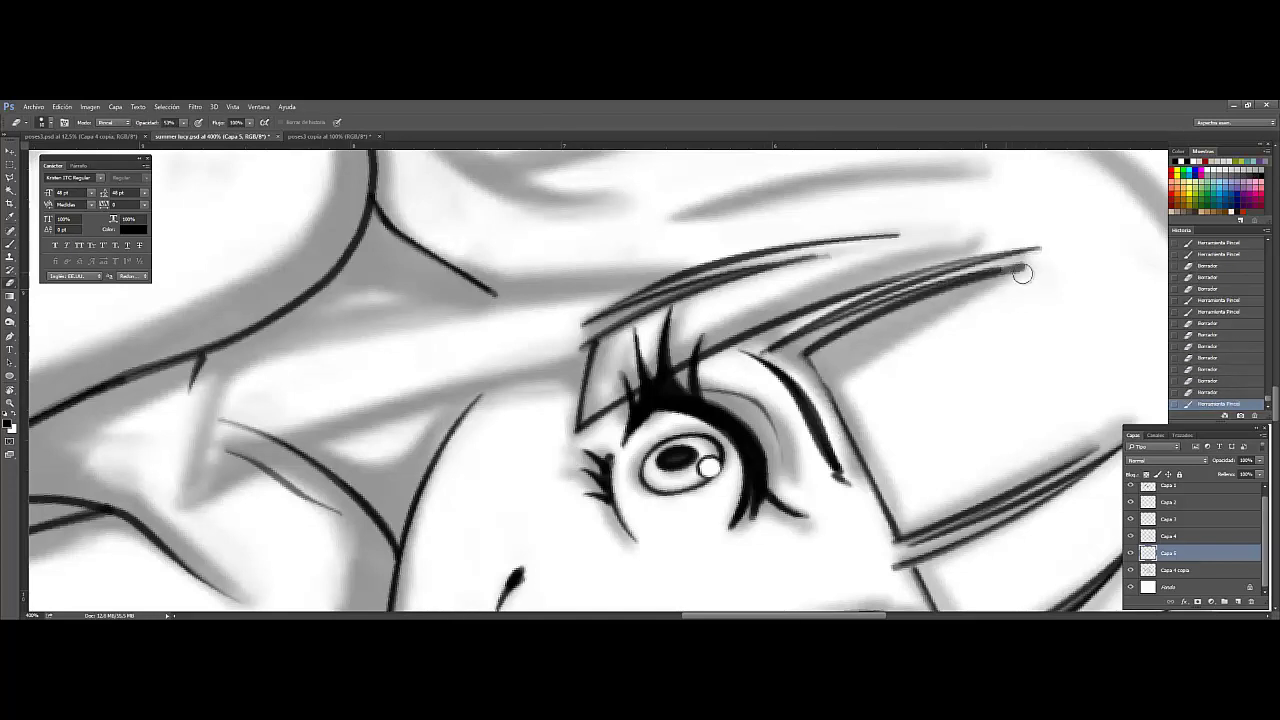
{"action": "left_click_drag", "start_coordinate": [1023, 266], "coordinate": [911, 326]}
Step: Re-angle the view and redraw and trim the hair strands beside the face
{"action": "key", "text": "ctrl+0"}
{"action": "key", "text": "ctrl+plus"}
{"action": "key", "text": "ctrl+plus"}
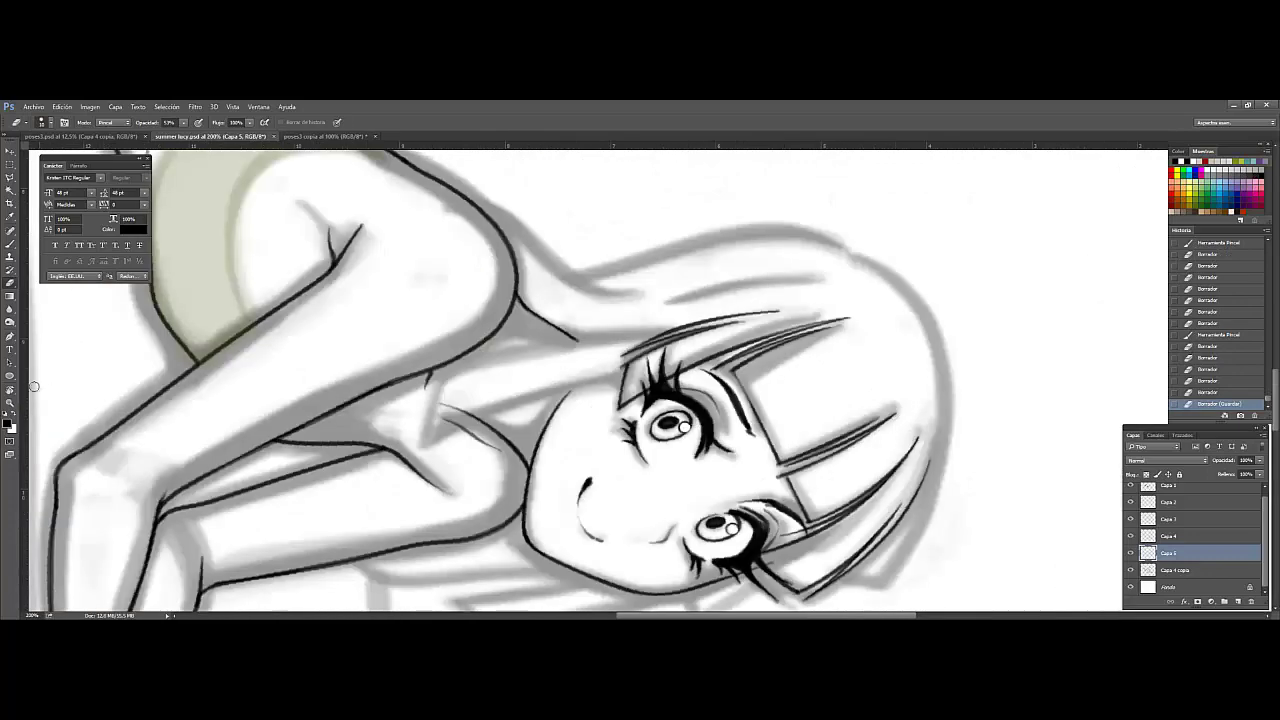
{"action": "key", "text": "r"}
{"action": "mouse_move", "coordinate": [895, 418]}
{"action": "left_mouse_down"}
{"action": "mouse_move", "coordinate": [759, 321]}
{"action": "mouse_move", "coordinate": [541, 327]}
{"action": "mouse_move", "coordinate": [640, 243]}
{"action": "left_mouse_up"}
{"action": "key", "text": "b"}
{"action": "key", "text": "e"}
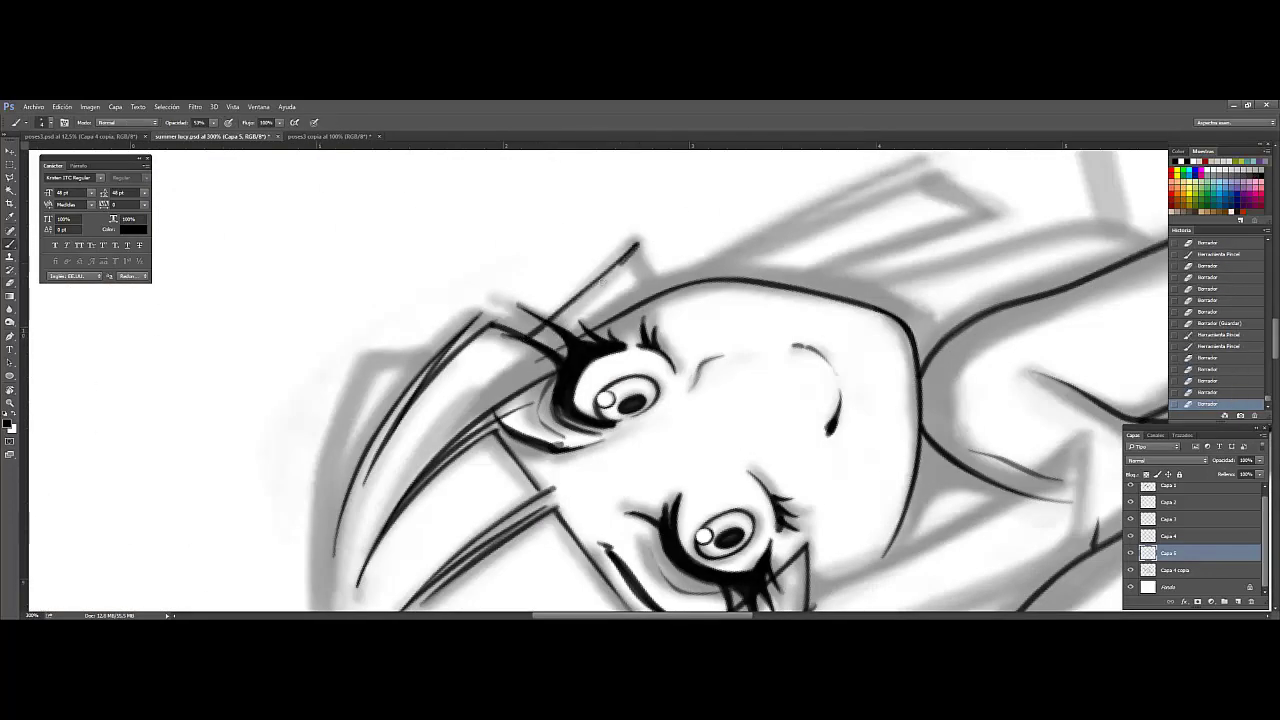
{"action": "left_click_drag", "start_coordinate": [560, 320], "coordinate": [651, 241]}
{"action": "key", "text": "b"}
{"action": "mouse_move", "coordinate": [598, 290]}
{"action": "left_mouse_down"}
{"action": "mouse_move", "coordinate": [645, 240]}
{"action": "mouse_move", "coordinate": [652, 300]}
{"action": "mouse_move", "coordinate": [615, 294]}
{"action": "mouse_move", "coordinate": [651, 248]}
{"action": "left_mouse_up"}
{"action": "key", "text": "e"}
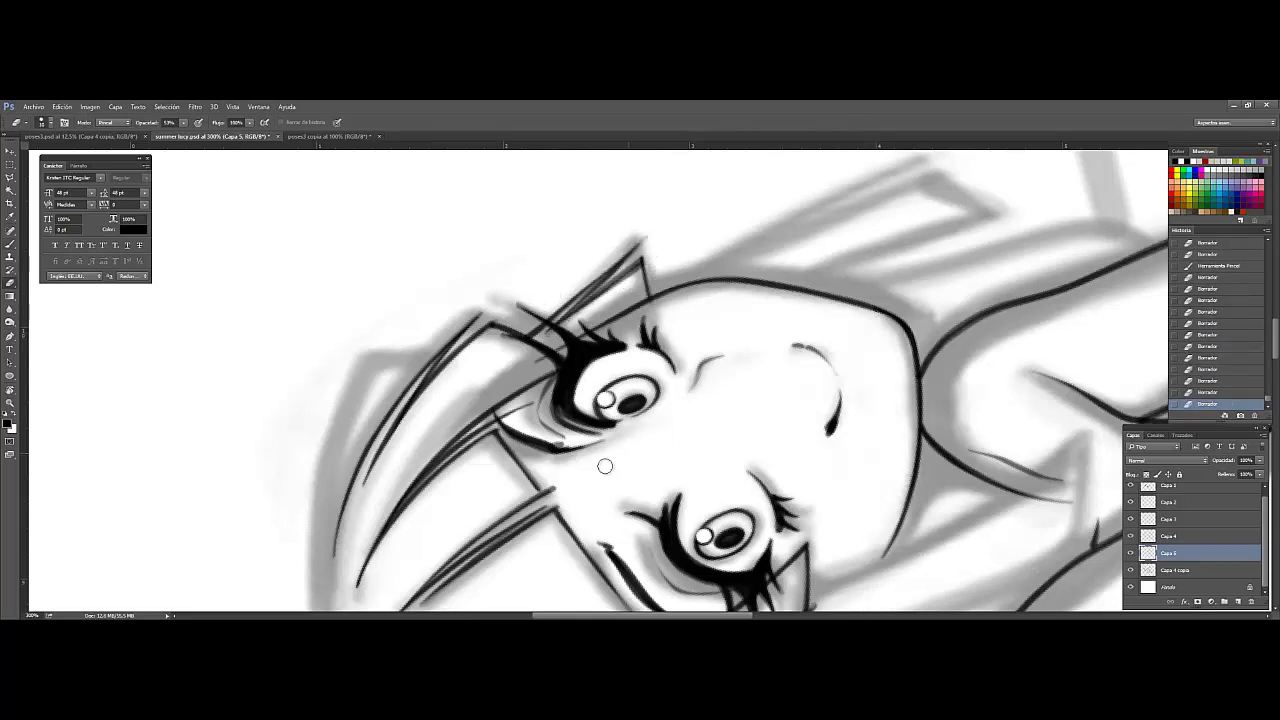
Step: Draw a long line along the shoulder and refine it by trimming and redrawing
{"action": "left_click_drag", "start_coordinate": [605, 466], "coordinate": [410, 281]}
{"action": "key", "text": "b"}
{"action": "left_click_drag", "start_coordinate": [612, 398], "coordinate": [830, 258]}
{"action": "key", "text": "e"}
{"action": "left_click_drag", "start_coordinate": [830, 258], "coordinate": [726, 336]}
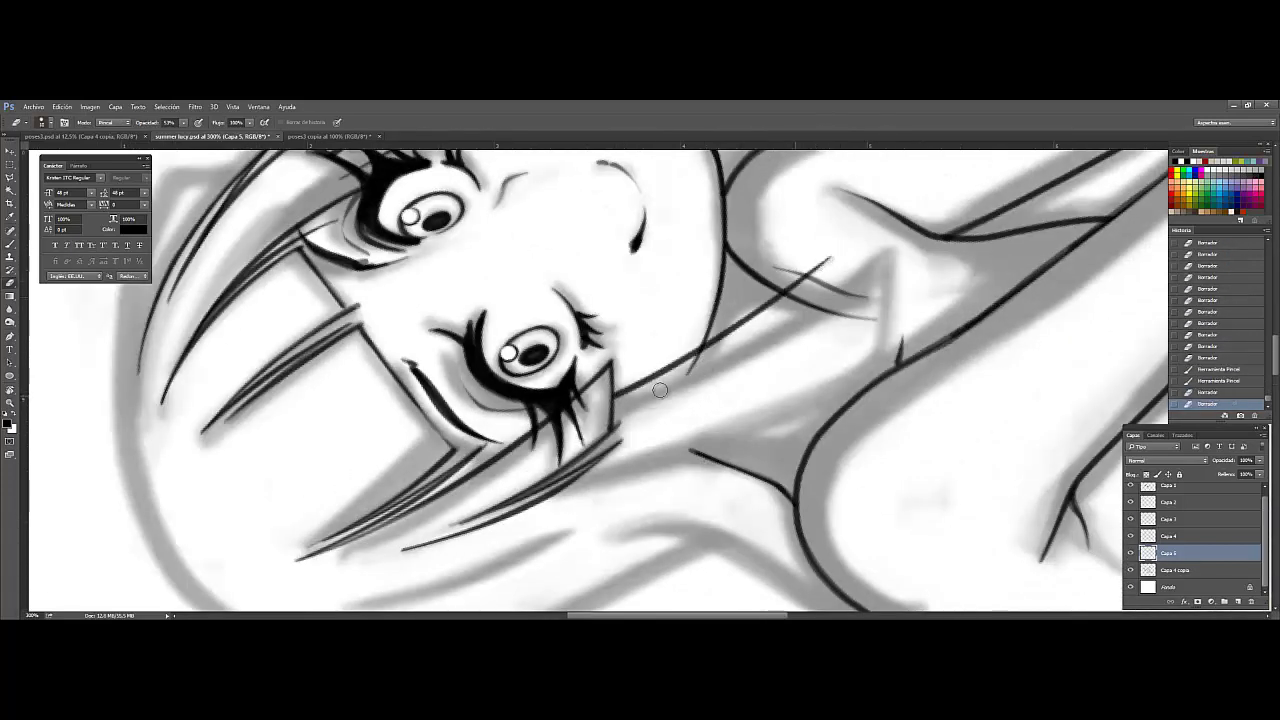
{"action": "key", "text": "b"}
{"action": "mouse_move", "coordinate": [612, 398]}
{"action": "left_mouse_down"}
{"action": "mouse_move", "coordinate": [834, 258]}
{"action": "mouse_move", "coordinate": [738, 348]}
{"action": "mouse_move", "coordinate": [888, 251]}
{"action": "left_mouse_up"}
{"action": "key", "text": "e"}
Step: Add a second shoulder line, redraw the main one darker, and trim its end
{"action": "key", "text": "b"}
{"action": "key", "text": "ctrl+z"}
{"action": "mouse_move", "coordinate": [700, 382]}
{"action": "left_mouse_down"}
{"action": "mouse_move", "coordinate": [880, 258]}
{"action": "mouse_move", "coordinate": [857, 277]}
{"action": "left_mouse_up"}
{"action": "key", "text": "e"}
{"action": "key", "text": "b"}
{"action": "mouse_move", "coordinate": [614, 404]}
{"action": "left_mouse_down"}
{"action": "mouse_move", "coordinate": [844, 306]}
{"action": "mouse_move", "coordinate": [888, 256]}
{"action": "left_mouse_up"}
{"action": "key", "text": "e"}
{"action": "left_click_drag", "start_coordinate": [888, 256], "coordinate": [931, 262]}
Step: Ink a short hair strand near the shoulder and long strokes along the hair
{"action": "key", "text": "r"}
{"action": "left_click_drag", "start_coordinate": [657, 386], "coordinate": [560, 300]}
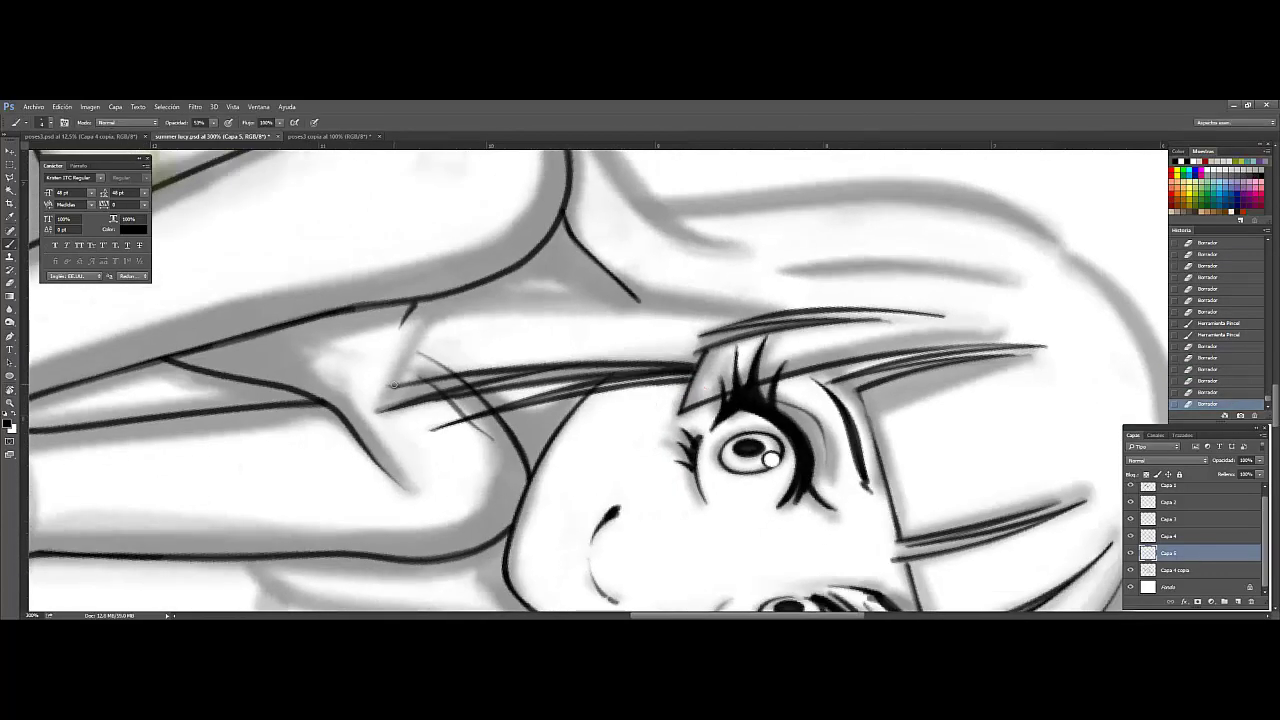
{"action": "key", "text": "b"}
{"action": "mouse_move", "coordinate": [452, 297]}
{"action": "left_mouse_down"}
{"action": "mouse_move", "coordinate": [393, 383]}
{"action": "mouse_move", "coordinate": [400, 370]}
{"action": "left_mouse_up"}
{"action": "key", "text": "e"}
{"action": "key", "text": "r"}
{"action": "left_click_drag", "start_coordinate": [80, 403], "coordinate": [300, 300]}
{"action": "key", "text": "b"}
{"action": "mouse_move", "coordinate": [448, 462]}
{"action": "left_mouse_down"}
{"action": "mouse_move", "coordinate": [752, 184]}
{"action": "mouse_move", "coordinate": [645, 310]}
{"action": "left_mouse_up"}
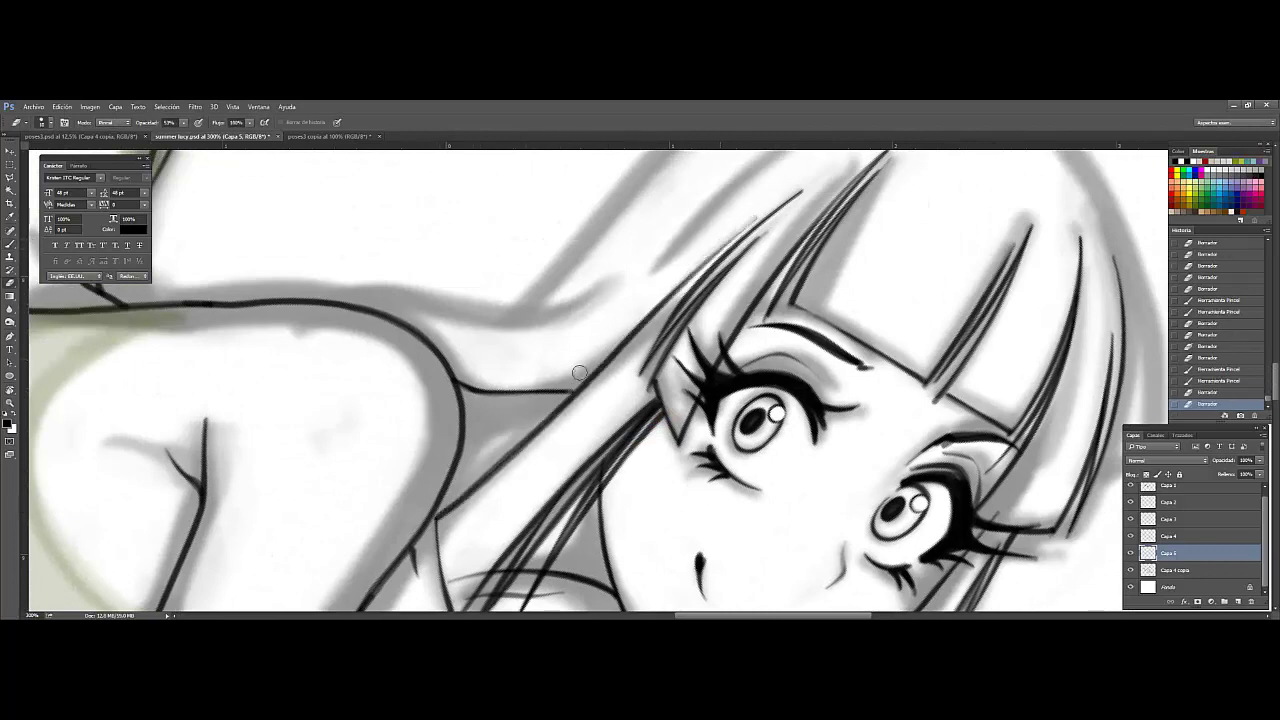
{"action": "key", "text": "e"}
Step: Add more hair strand lines, then zoom out to check the inked hair
{"action": "key", "text": "r"}
{"action": "left_click_drag", "start_coordinate": [580, 370], "coordinate": [601, 403]}
{"action": "left_click_drag", "start_coordinate": [797, 248], "coordinate": [700, 320]}
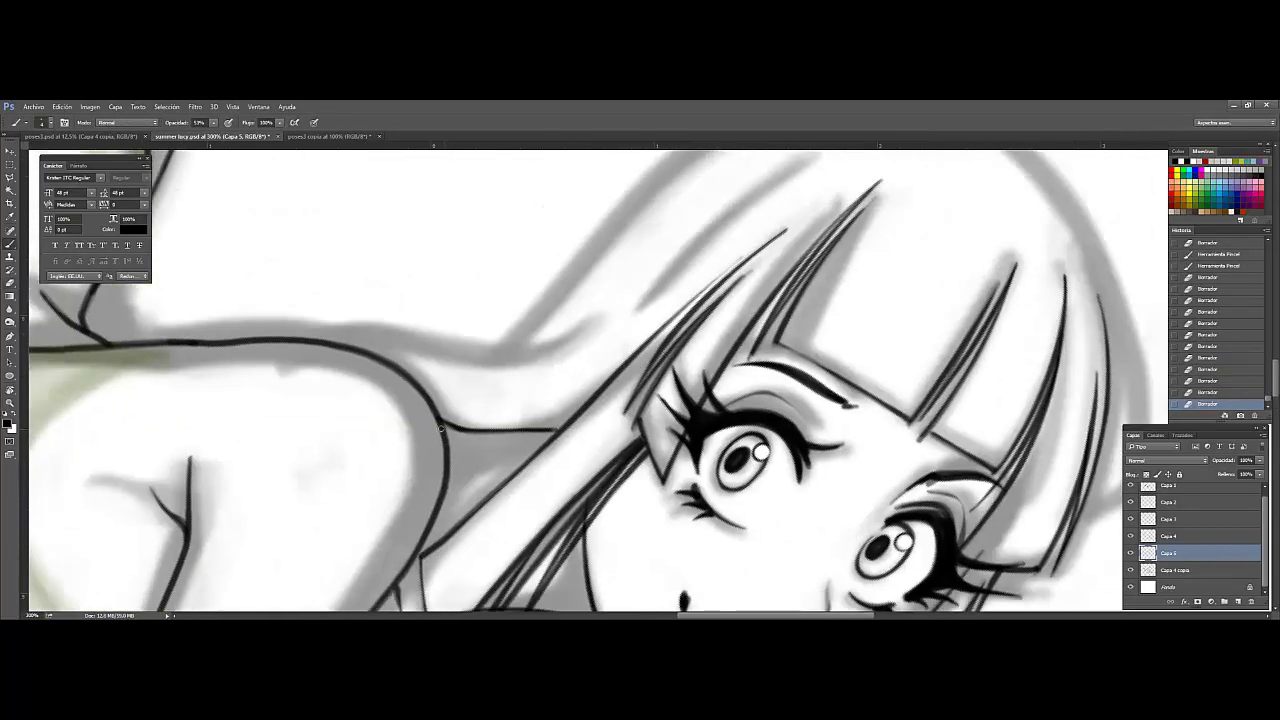
{"action": "key", "text": "b"}
{"action": "mouse_move", "coordinate": [630, 360]}
{"action": "left_mouse_down"}
{"action": "mouse_move", "coordinate": [532, 415]}
{"action": "mouse_move", "coordinate": [682, 293]}
{"action": "left_mouse_up"}
{"action": "key", "text": "e"}
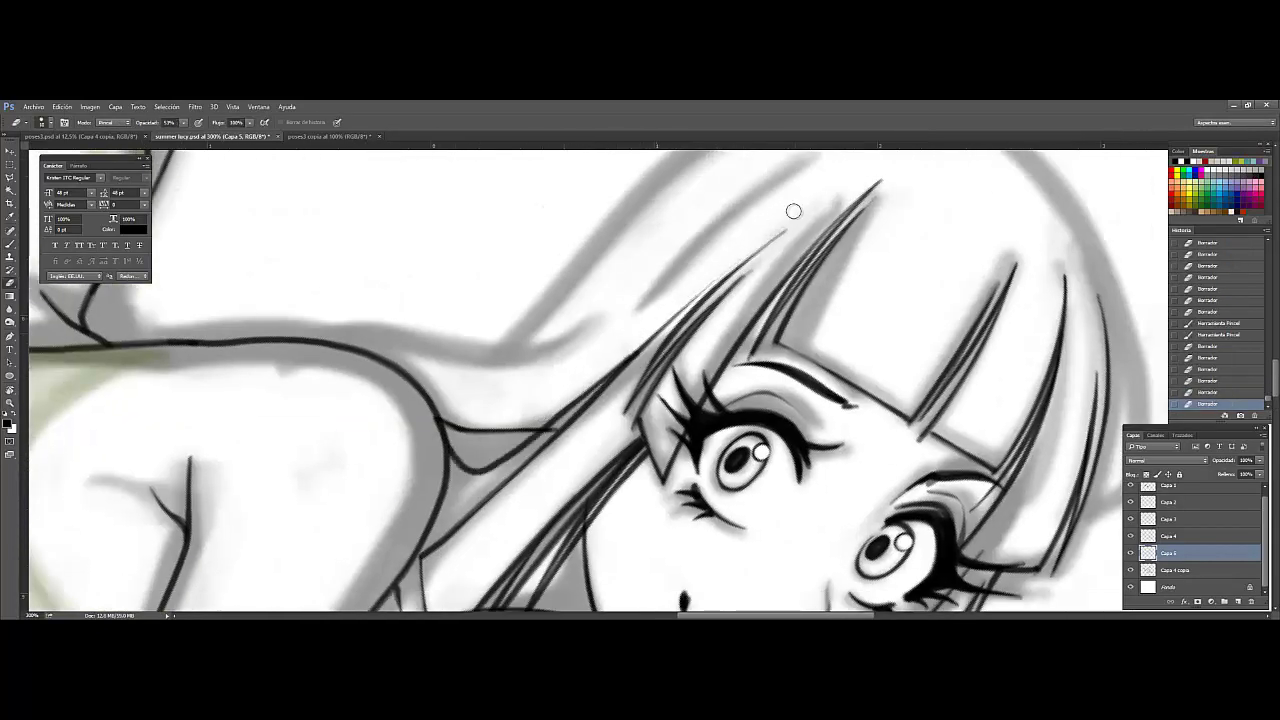
{"action": "key", "text": "ctrl+0"}
{"action": "key", "text": "r"}
{"action": "key", "text": "Escape"}
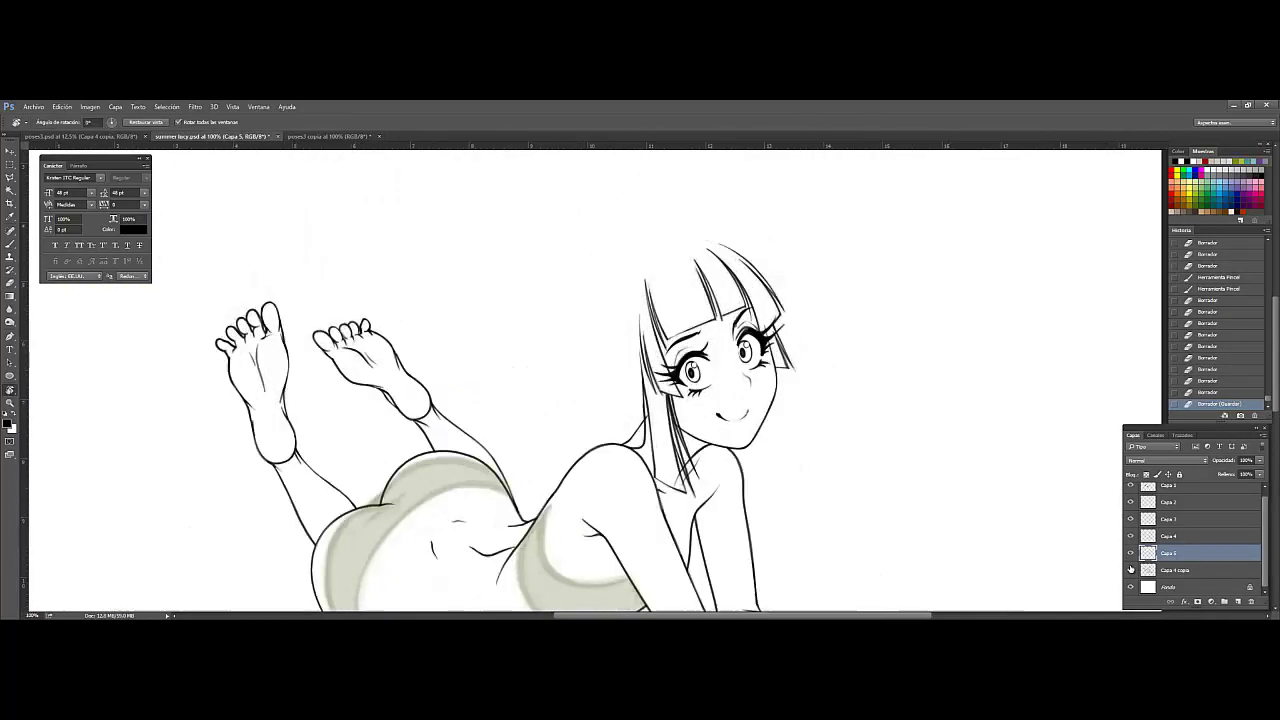
Step: Ink a long hair strand beside the face with a short stroke at its end, then rotate upright
{"action": "scroll", "coordinate": [720, 380], "scroll_direction": "up", "scroll_amount": 5}
{"action": "mouse_move", "coordinate": [700, 380]}
{"action": "left_mouse_down"}
{"action": "mouse_move", "coordinate": [628, 323]}
{"action": "mouse_move", "coordinate": [830, 214]}
{"action": "left_mouse_up"}
{"action": "key", "text": "b"}
{"action": "key", "text": "ctrl+z"}
{"action": "mouse_move", "coordinate": [622, 338]}
{"action": "left_mouse_down"}
{"action": "mouse_move", "coordinate": [830, 214]}
{"action": "mouse_move", "coordinate": [676, 313]}
{"action": "mouse_move", "coordinate": [850, 220]}
{"action": "mouse_move", "coordinate": [777, 271]}
{"action": "left_mouse_up"}
{"action": "key", "text": "e"}
{"action": "mouse_move", "coordinate": [845, 225]}
{"action": "left_mouse_down"}
{"action": "mouse_move", "coordinate": [897, 268]}
{"action": "mouse_move", "coordinate": [715, 340]}
{"action": "left_mouse_up"}
{"action": "key", "text": "e"}
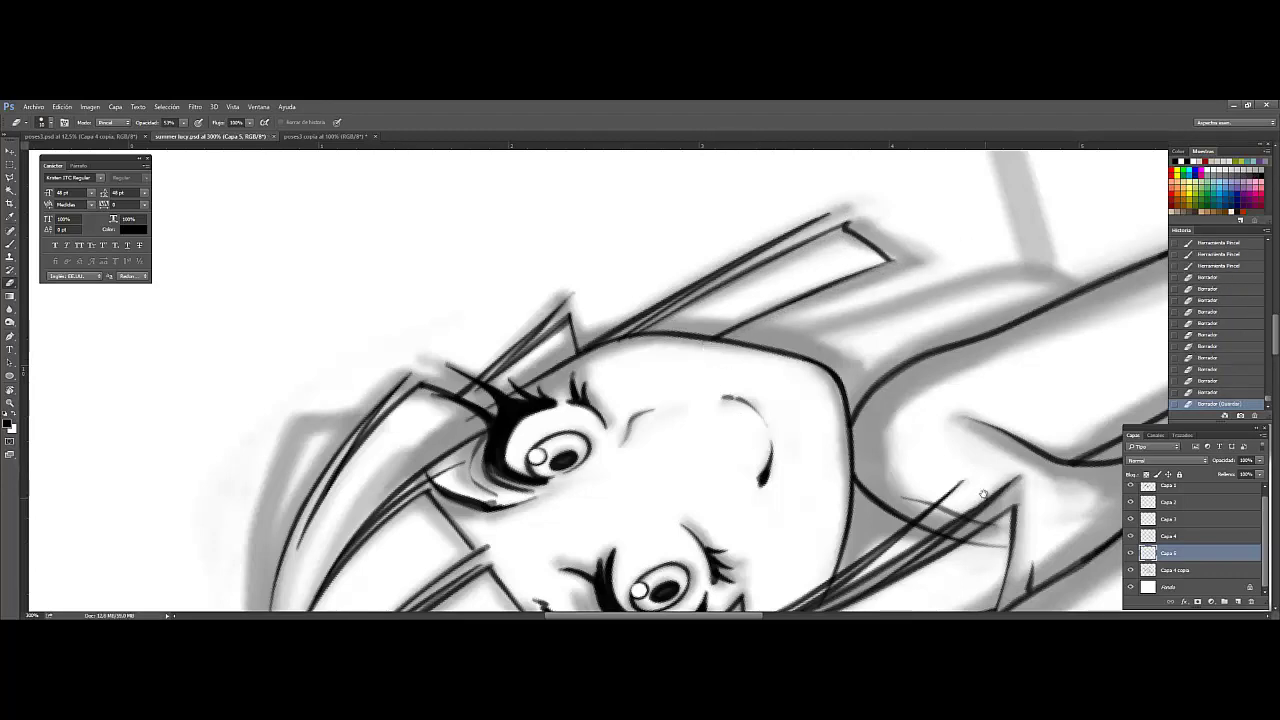
{"action": "key", "text": "r"}
{"action": "left_click_drag", "start_coordinate": [983, 494], "coordinate": [638, 386]}
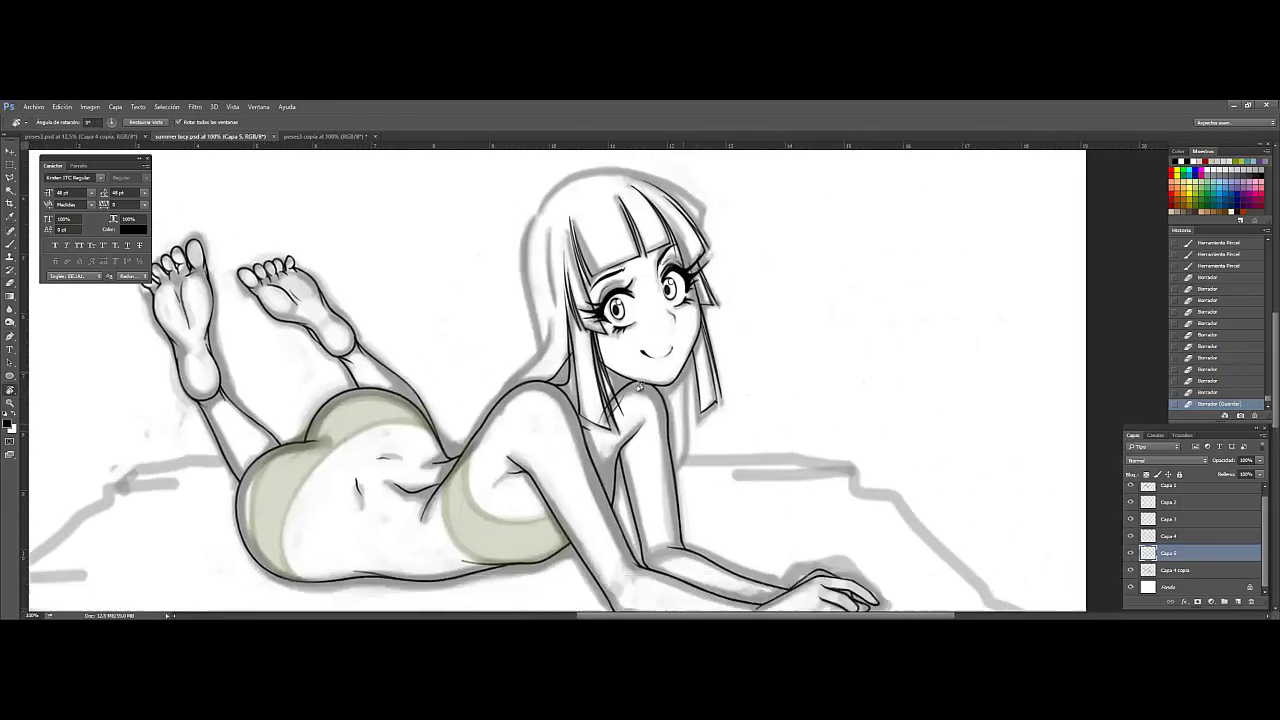
{"action": "scroll", "coordinate": [638, 387], "scroll_direction": "up", "scroll_amount": 1}
{"action": "key", "text": "b"}
Step: Tilt the view along the arm and ink and trim short strokes on the upper arm's edge
{"action": "key", "text": "r"}
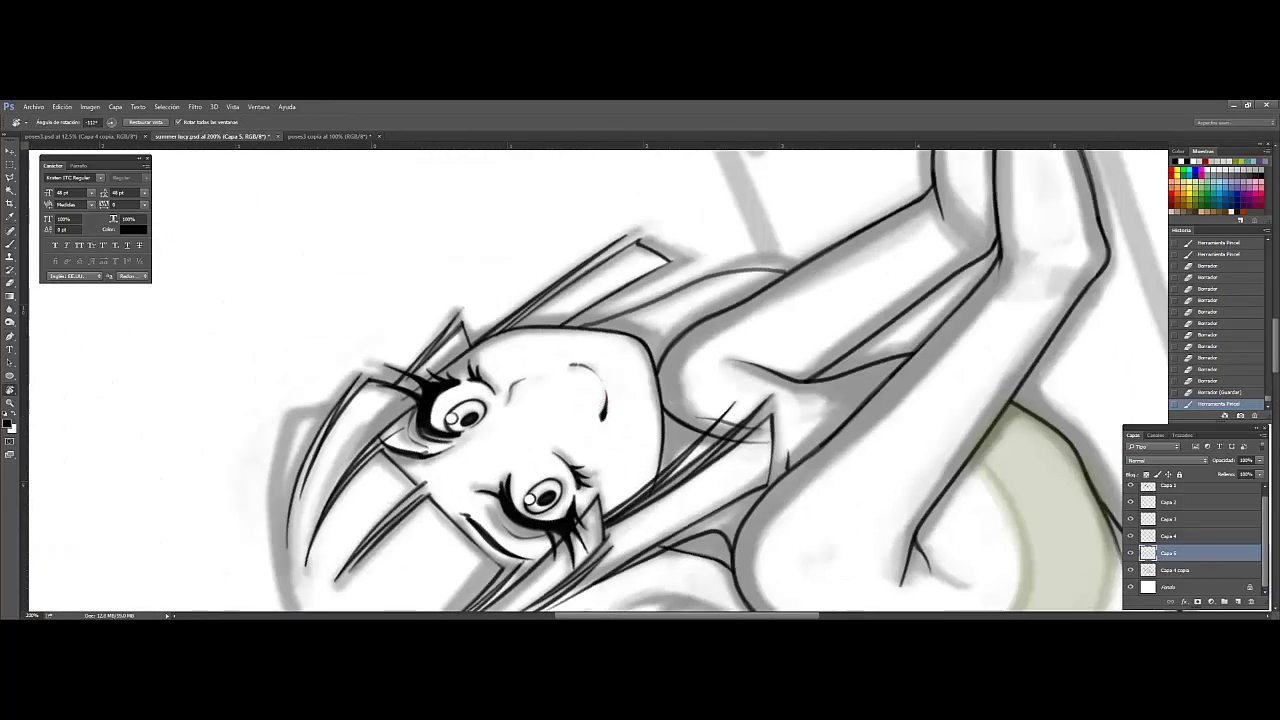
{"action": "left_click_drag", "start_coordinate": [76, 410], "coordinate": [640, 380]}
{"action": "mouse_move", "coordinate": [860, 305]}
{"action": "left_mouse_down"}
{"action": "mouse_move", "coordinate": [724, 330]}
{"action": "mouse_move", "coordinate": [850, 305]}
{"action": "left_mouse_up"}
{"action": "key", "text": "e"}
{"action": "left_click_drag", "start_coordinate": [805, 318], "coordinate": [821, 316]}
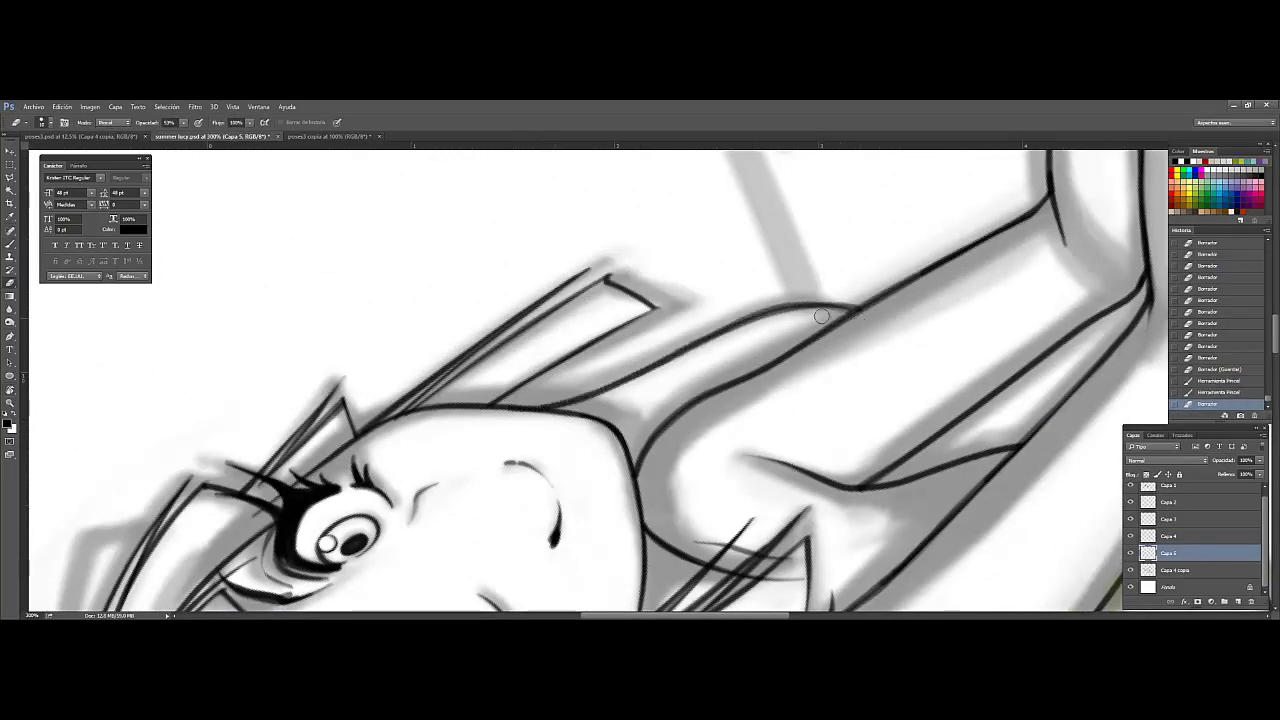
{"action": "key", "text": "ctrl+z"}
{"action": "left_click_drag", "start_coordinate": [704, 345], "coordinate": [794, 317]}
Step: Draw a new curve along the arm, clean it up, then zoom out and straighten the view
{"action": "key", "text": "b"}
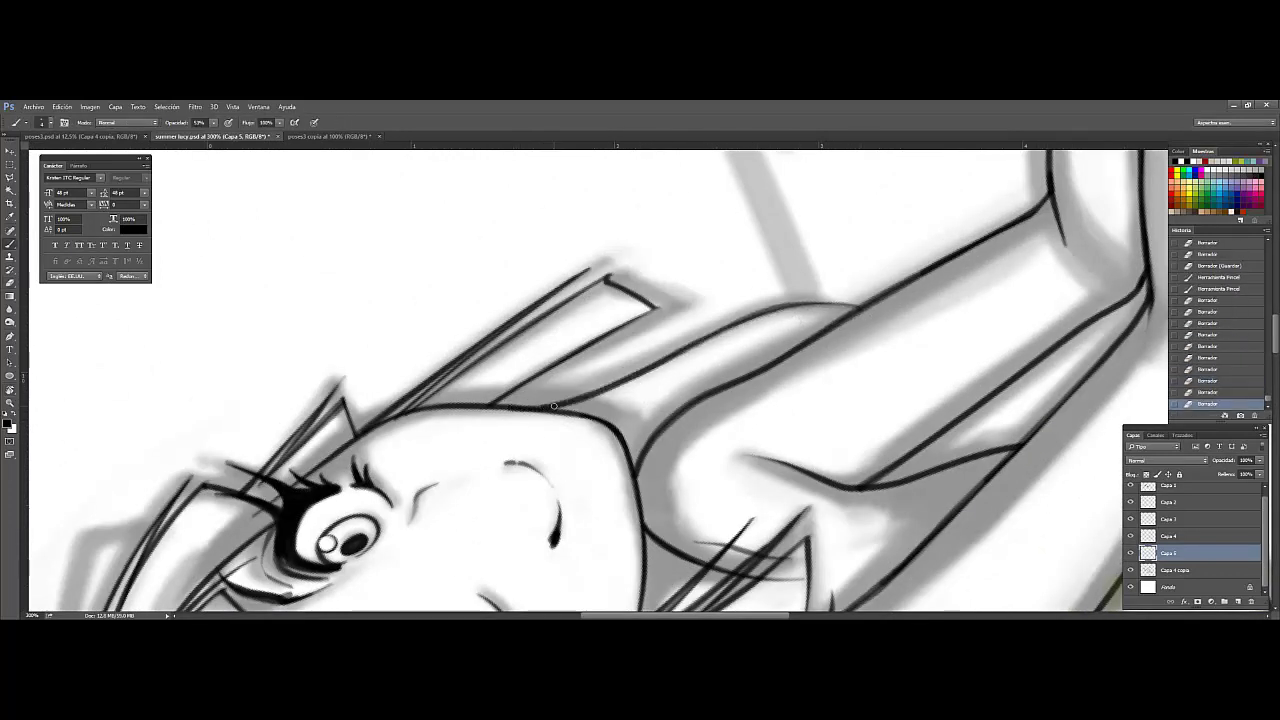
{"action": "left_click_drag", "start_coordinate": [880, 285], "coordinate": [633, 375]}
{"action": "key", "text": "e"}
{"action": "mouse_move", "coordinate": [560, 400]}
{"action": "left_mouse_down"}
{"action": "mouse_move", "coordinate": [720, 310]}
{"action": "mouse_move", "coordinate": [815, 280]}
{"action": "left_mouse_up"}
{"action": "key", "text": "ctrl+minus"}
{"action": "key", "text": "r"}
{"action": "left_click_drag", "start_coordinate": [910, 253], "coordinate": [799, 469]}
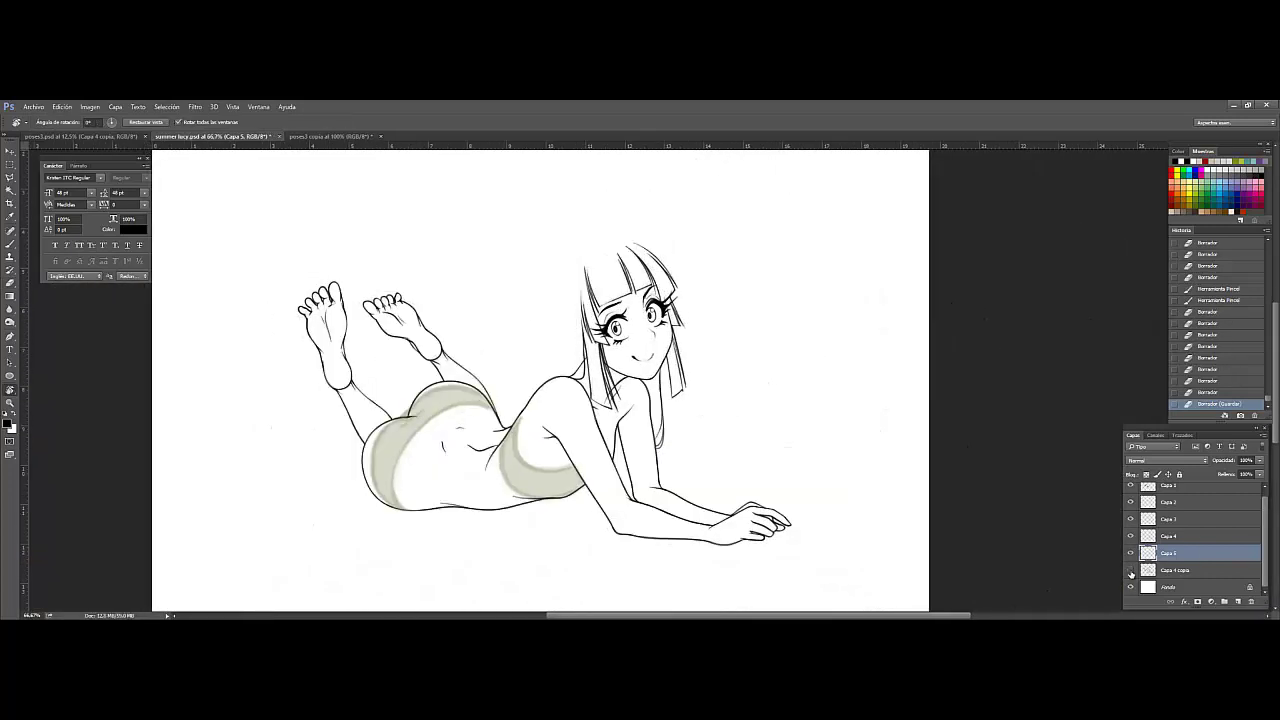
{"action": "scroll", "coordinate": [669, 282], "scroll_direction": "up", "scroll_amount": 3}
Step: Ink a thin outline along the top of the hair and trim its end
{"action": "key", "text": "e"}
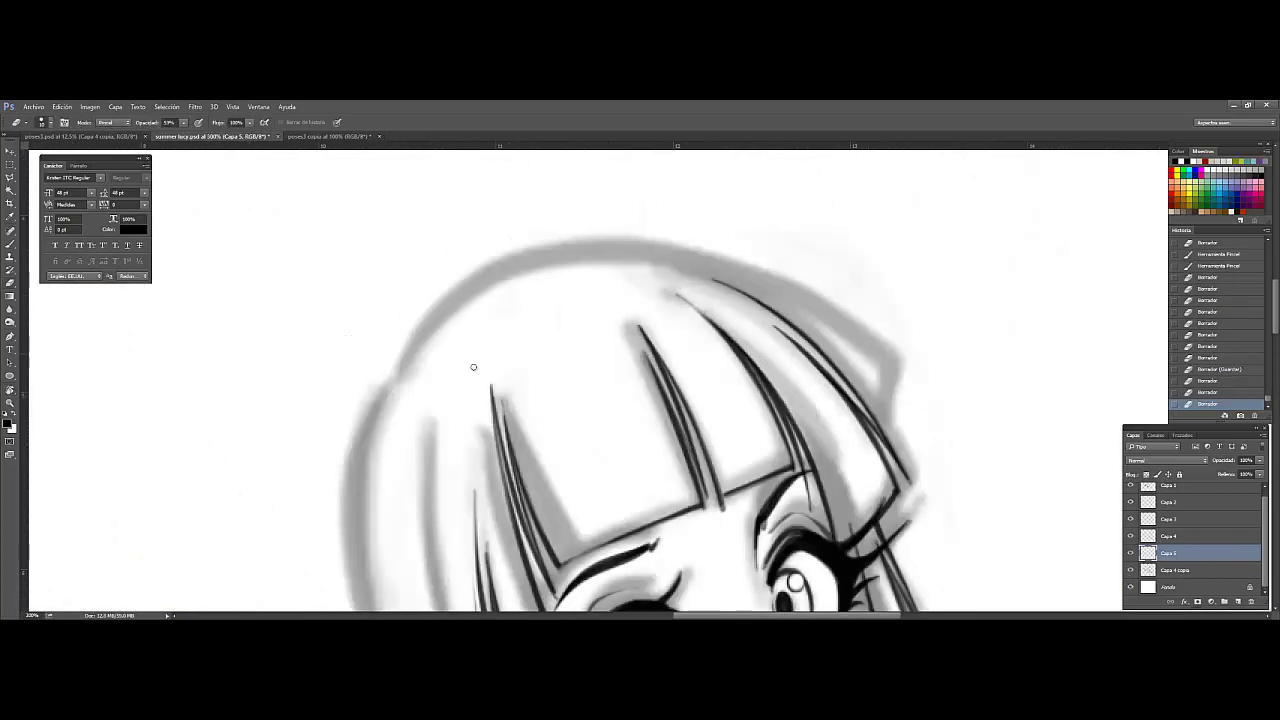
{"action": "left_click_drag", "start_coordinate": [491, 269], "coordinate": [854, 366]}
{"action": "left_click", "coordinate": [1195, 392]}
{"action": "left_click_drag", "start_coordinate": [401, 380], "coordinate": [536, 256]}
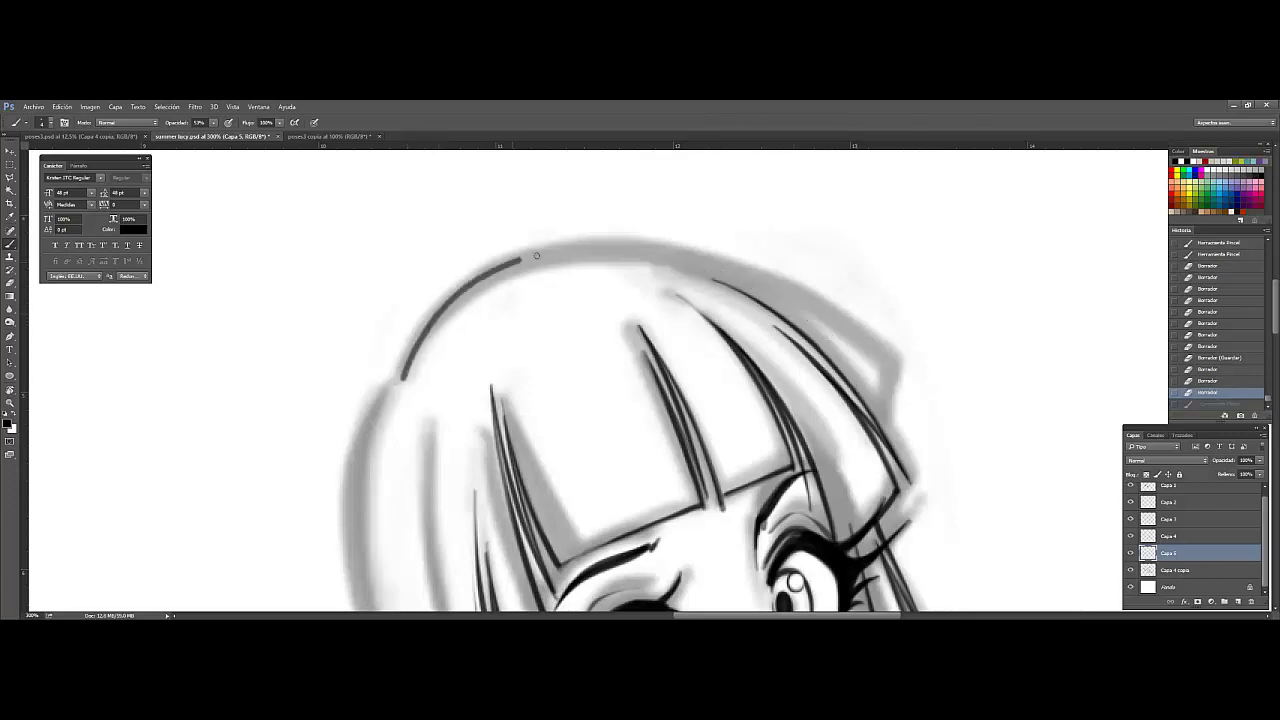
{"action": "left_click_drag", "start_coordinate": [401, 379], "coordinate": [666, 262]}
{"action": "key", "text": "ctrl+z"}
{"action": "mouse_move", "coordinate": [401, 379]}
{"action": "left_mouse_down"}
{"action": "mouse_move", "coordinate": [676, 262]}
{"action": "mouse_move", "coordinate": [845, 337]}
{"action": "left_mouse_up"}
{"action": "key", "text": "ctrl+z"}
{"action": "left_click_drag", "start_coordinate": [401, 380], "coordinate": [848, 372]}
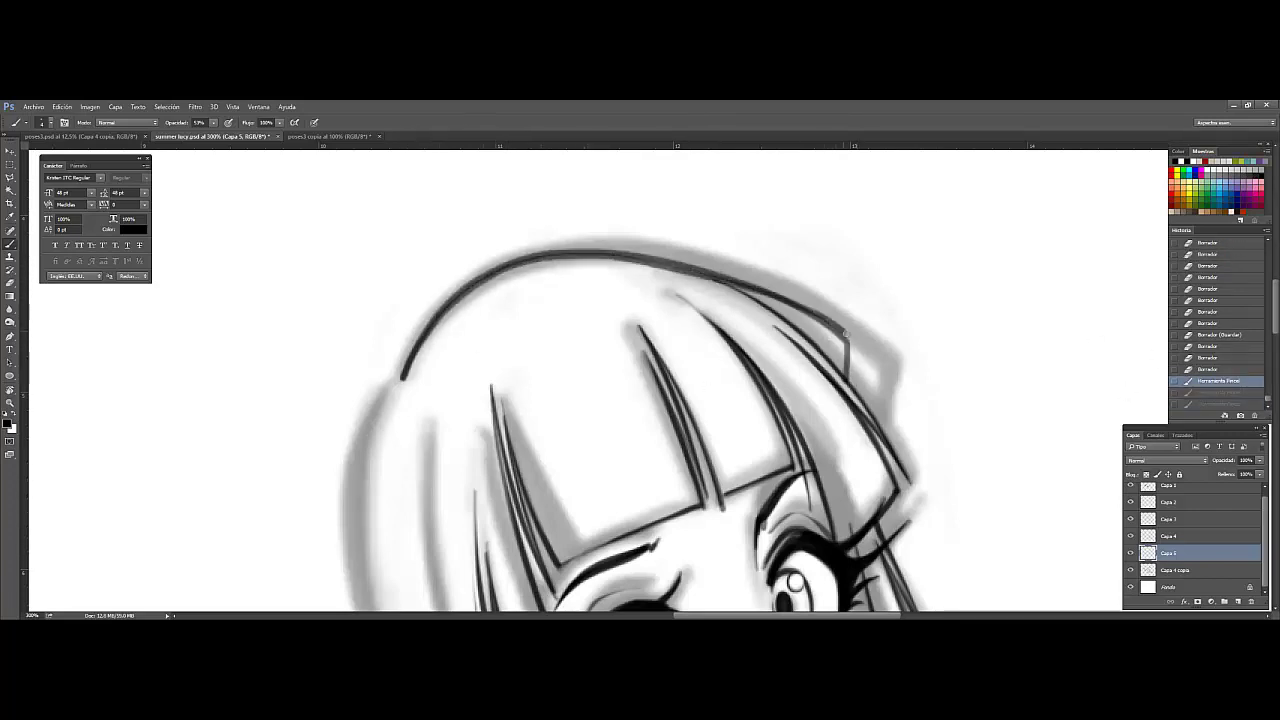
{"action": "key", "text": "ctrl+z"}
{"action": "key", "text": "ctrl+z"}
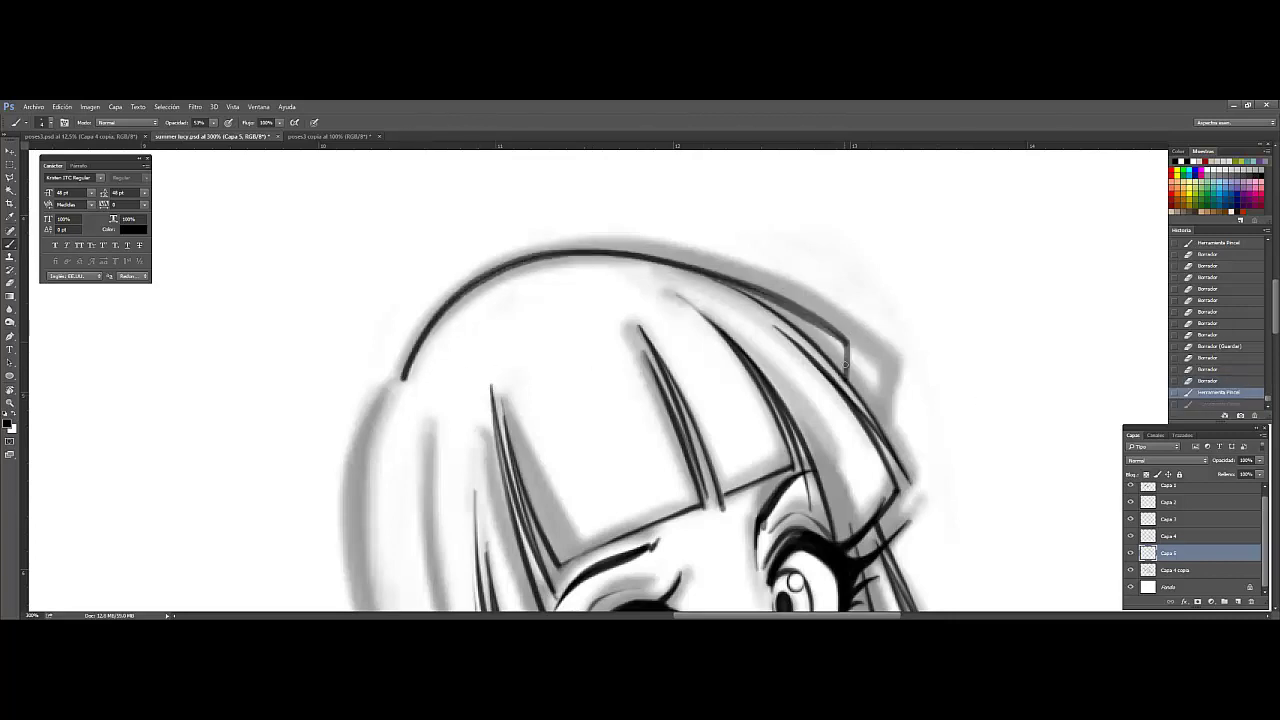
{"action": "key", "text": "e"}
{"action": "left_click_drag", "start_coordinate": [862, 370], "coordinate": [867, 343]}
Step: Rotate the view about 45° and ink a hair strand outline
{"action": "key", "text": "r"}
{"action": "left_click_drag", "start_coordinate": [430, 307], "coordinate": [528, 364]}
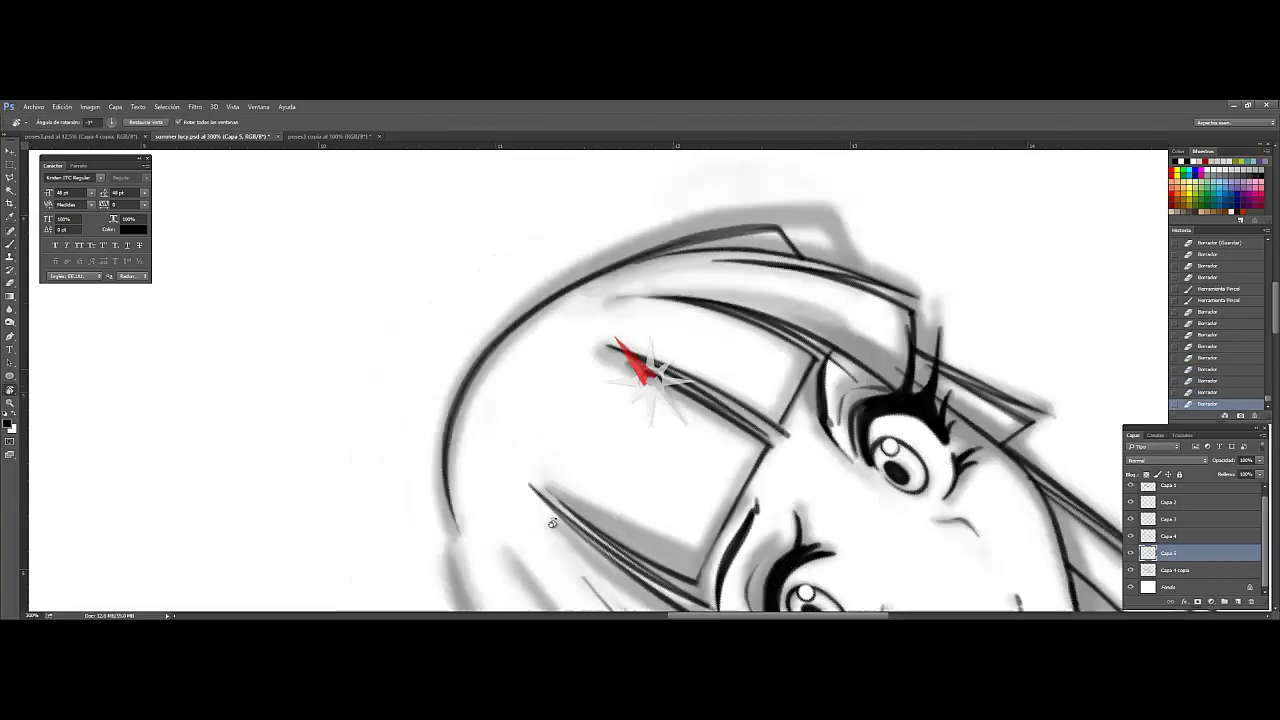
{"action": "scroll", "coordinate": [540, 308], "scroll_direction": "down", "scroll_amount": 1}
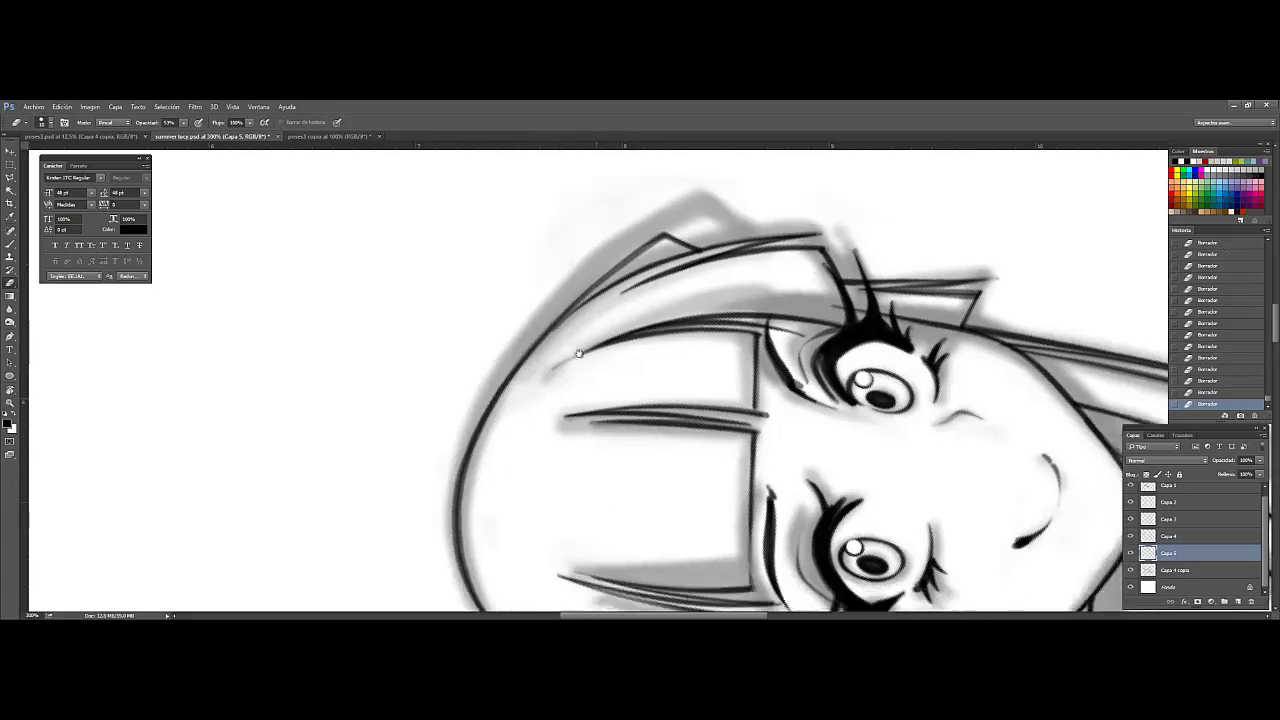
{"action": "scroll", "coordinate": [465, 331], "scroll_direction": "down", "scroll_amount": 4}
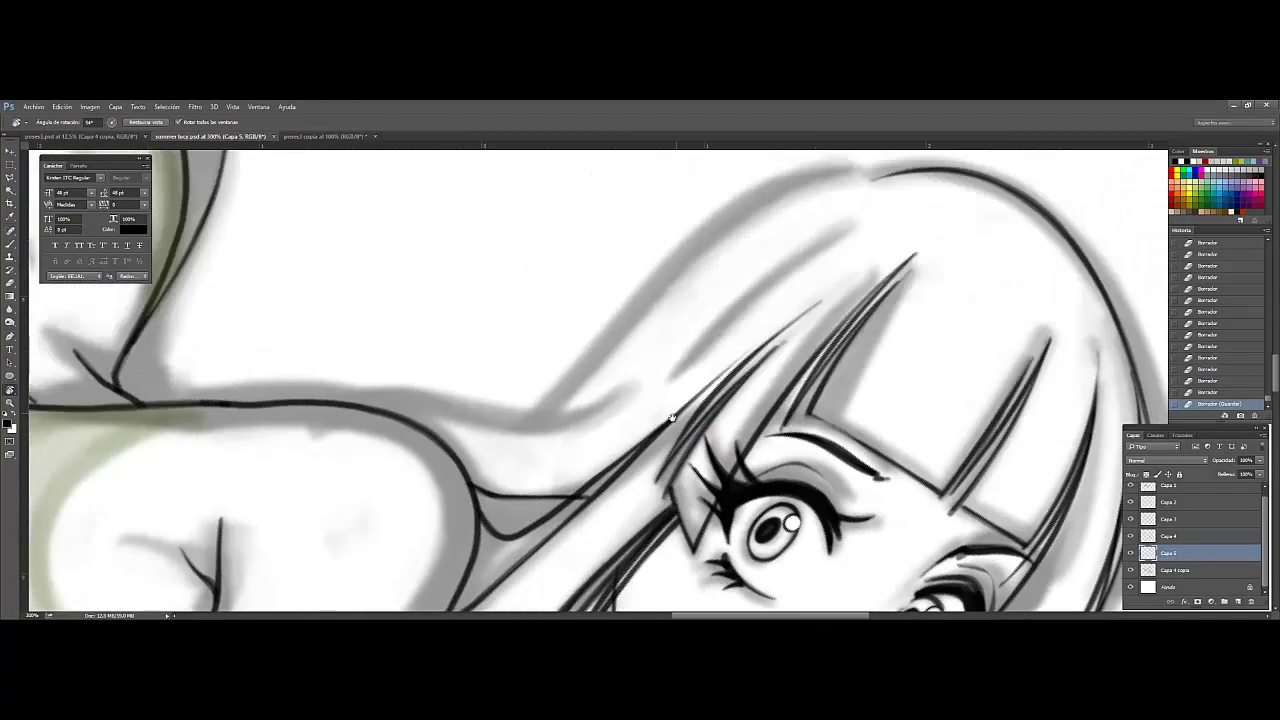
{"action": "left_click_drag", "start_coordinate": [866, 279], "coordinate": [628, 482]}
{"action": "key", "text": "ctrl+z"}
{"action": "mouse_move", "coordinate": [858, 296]}
{"action": "left_mouse_down"}
{"action": "mouse_move", "coordinate": [616, 480]}
{"action": "mouse_move", "coordinate": [820, 318]}
{"action": "left_mouse_up"}
Step: Retry a long hair-outline stroke and erase the overshooting tip of the hair stroke
{"action": "key", "text": "e"}
{"action": "key", "text": "b"}
{"action": "mouse_move", "coordinate": [546, 446]}
{"action": "left_mouse_down"}
{"action": "mouse_move", "coordinate": [868, 211]}
{"action": "mouse_move", "coordinate": [551, 449]}
{"action": "left_mouse_up"}
{"action": "key", "text": "ctrl+z"}
{"action": "key", "text": "e"}
{"action": "left_click_drag", "start_coordinate": [870, 211], "coordinate": [861, 220]}
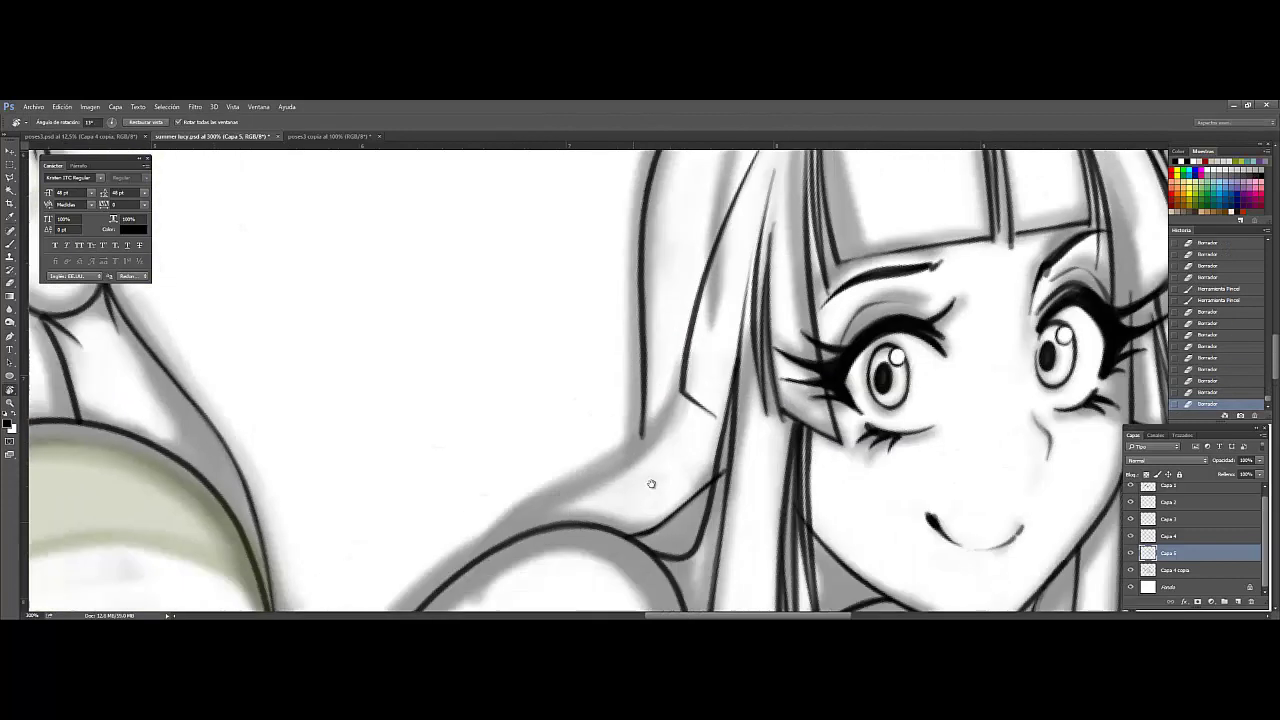
Step: Ink the hair and hair-to-shoulder lines, then save the file
{"action": "key", "text": "b"}
{"action": "mouse_move", "coordinate": [720, 212]}
{"action": "left_mouse_down"}
{"action": "mouse_move", "coordinate": [696, 328]}
{"action": "mouse_move", "coordinate": [482, 494]}
{"action": "left_mouse_up"}
{"action": "left_click_drag", "start_coordinate": [690, 335], "coordinate": [490, 485]}
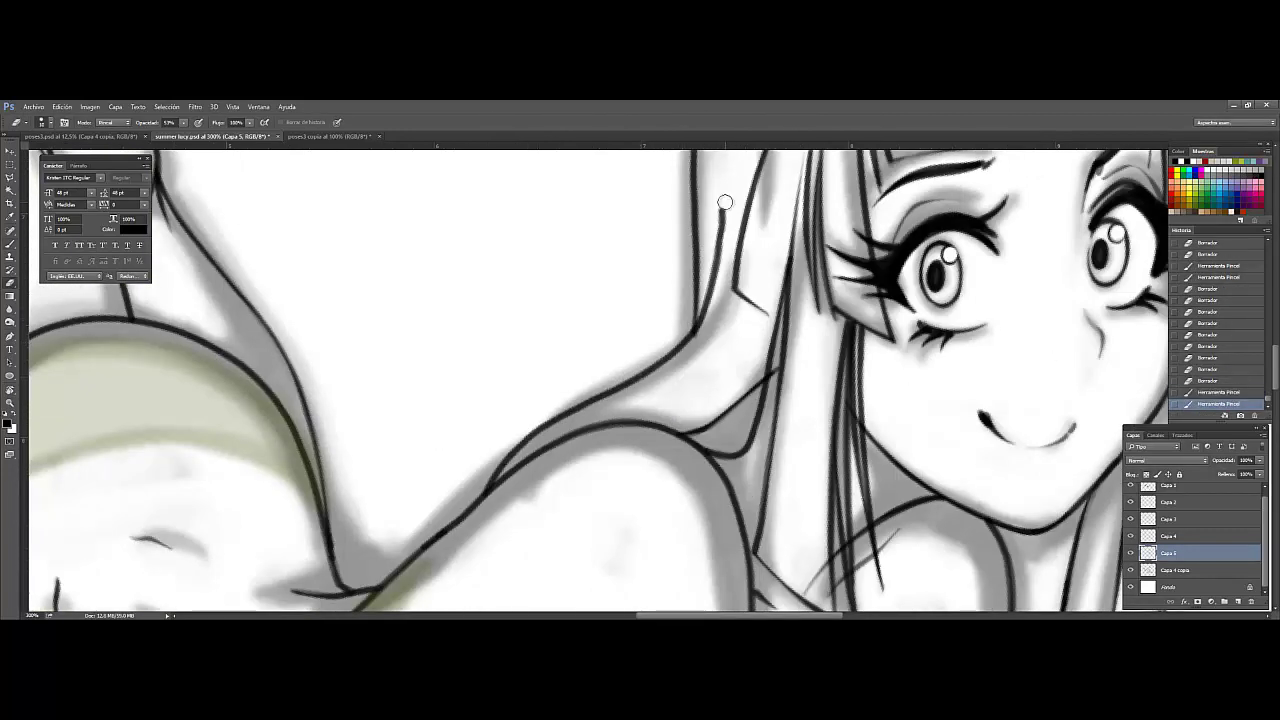
{"action": "key", "text": "ctrl+s"}
Step: Reset the canvas to upright, zoom to 200% and add a new empty layer
{"action": "key", "text": "ctrl+0"}
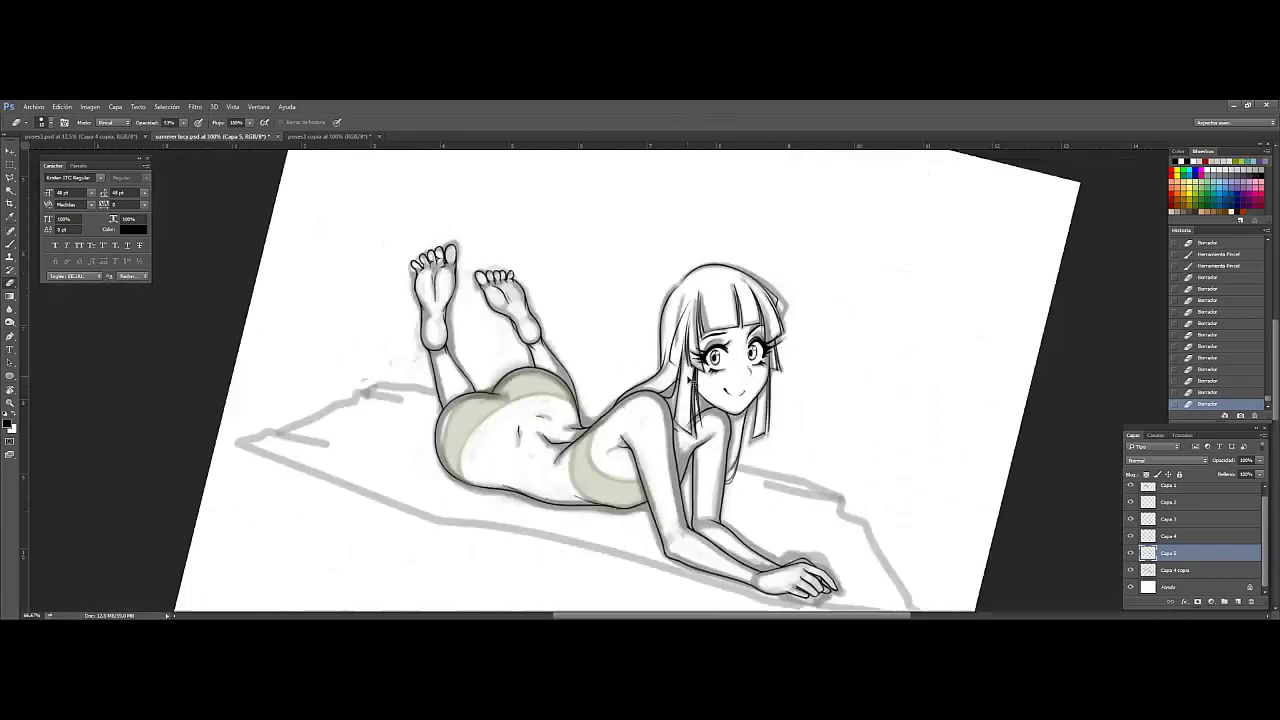
{"action": "key", "text": "r"}
{"action": "key", "text": "Escape"}
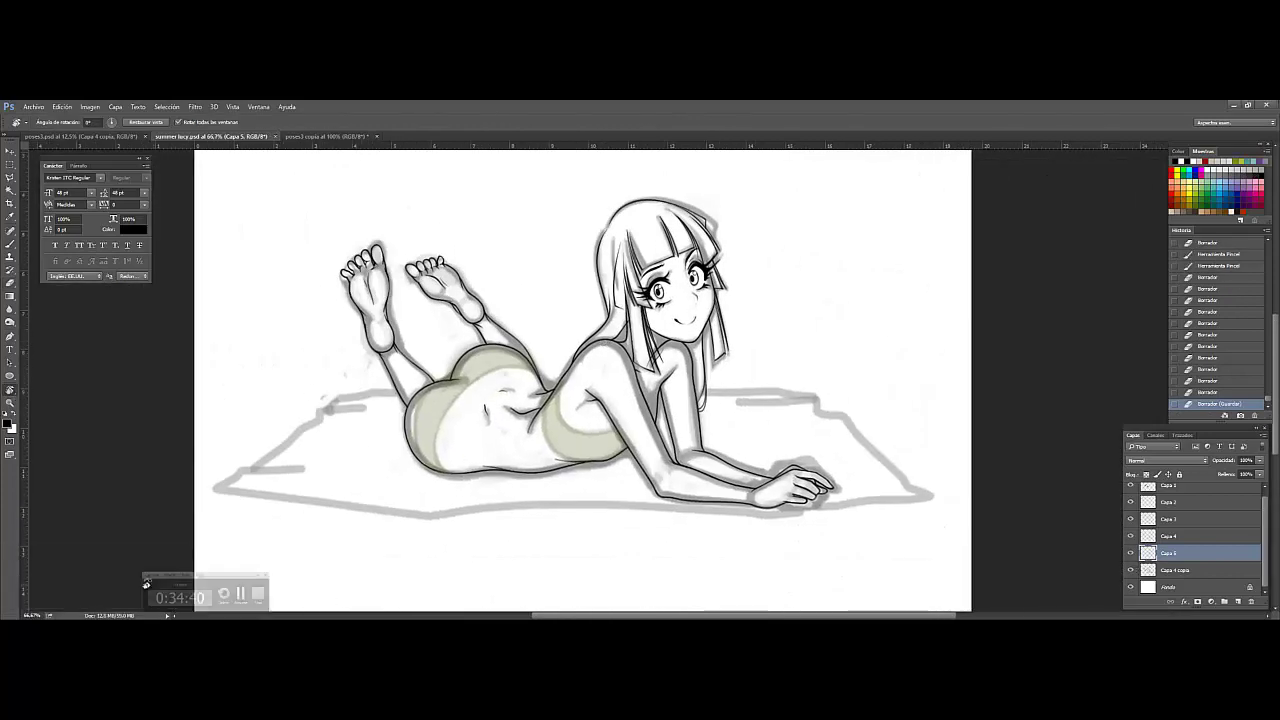
{"action": "key", "text": "ctrl+plus"}
{"action": "key", "text": "ctrl+plus"}
{"action": "scroll", "coordinate": [873, 513], "scroll_direction": "down", "scroll_amount": 2}
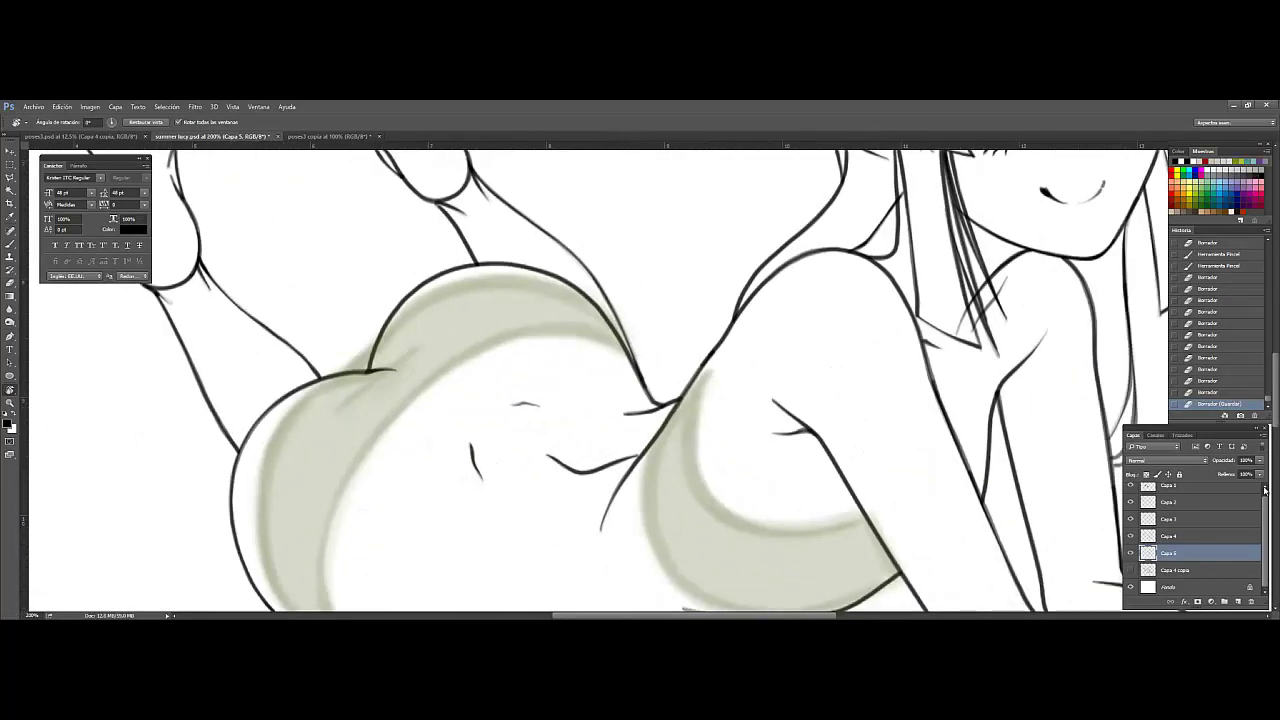
{"action": "key", "text": "ctrl+shift+alt+n"}
{"action": "key", "text": "b"}
{"action": "key", "text": "ctrl+plus"}
Step: Group the earlier ink layers into Grupo 1 and make Capa 6 active
{"action": "scroll", "coordinate": [390, 240], "scroll_direction": "left", "scroll_amount": 2}
{"action": "scroll", "coordinate": [390, 240], "scroll_direction": "down", "scroll_amount": 1}
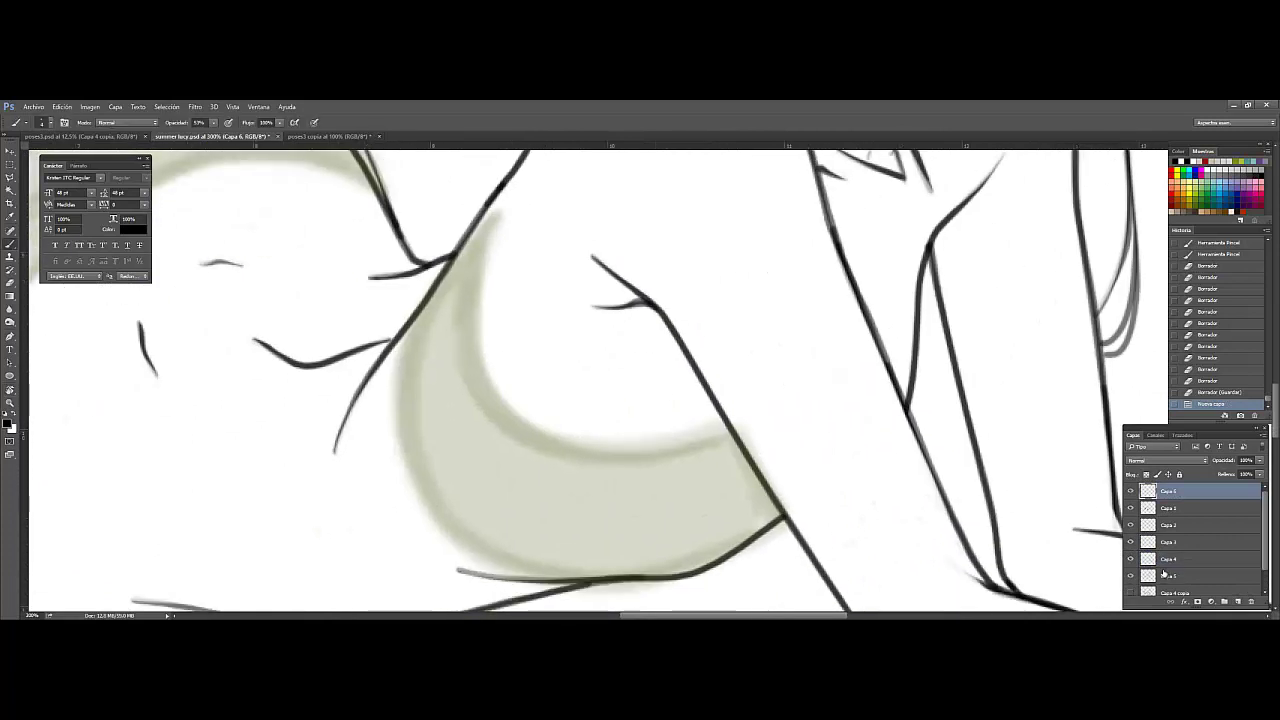
{"action": "left_click", "coordinate": [1173, 527]}
{"action": "left_click", "coordinate": [1175, 576], "text": "shift"}
{"action": "key", "text": "ctrl+g"}
{"action": "left_click", "coordinate": [1168, 491]}
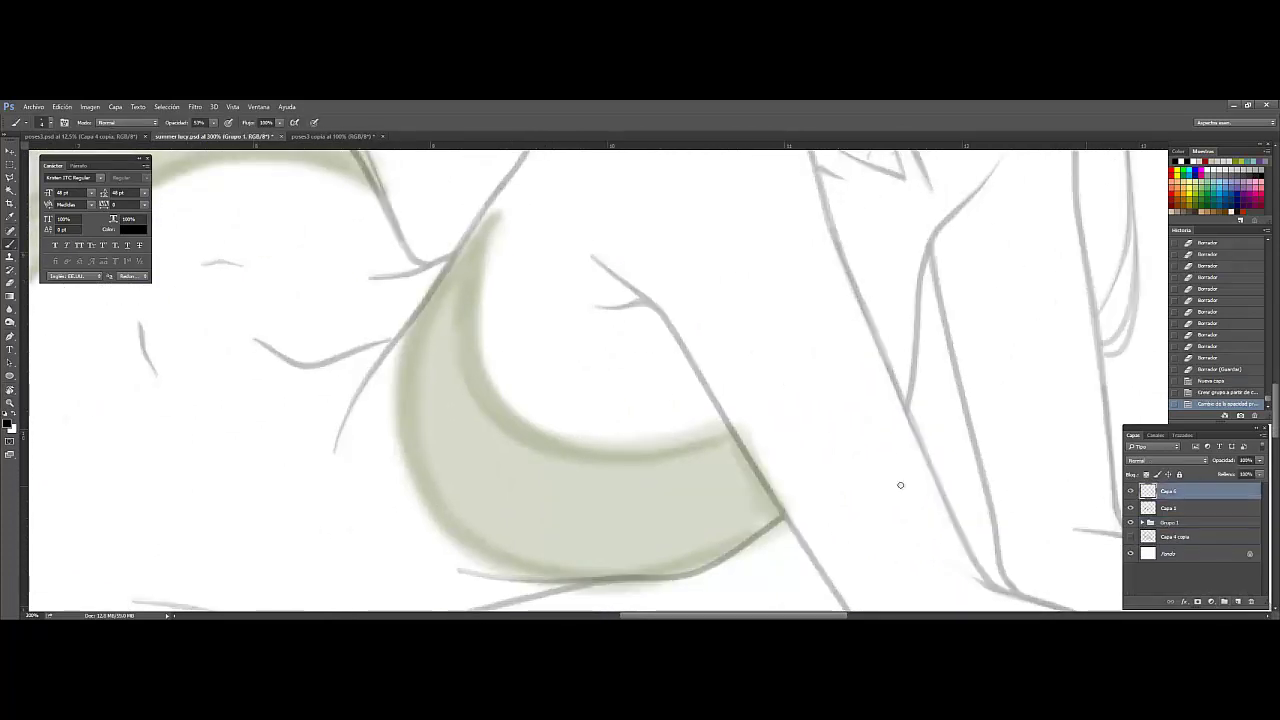
Step: Ink the inner curve of the bikini band on Capa 6
{"action": "left_click_drag", "start_coordinate": [560, 452], "coordinate": [738, 432]}
{"action": "key", "text": "ctrl+z"}
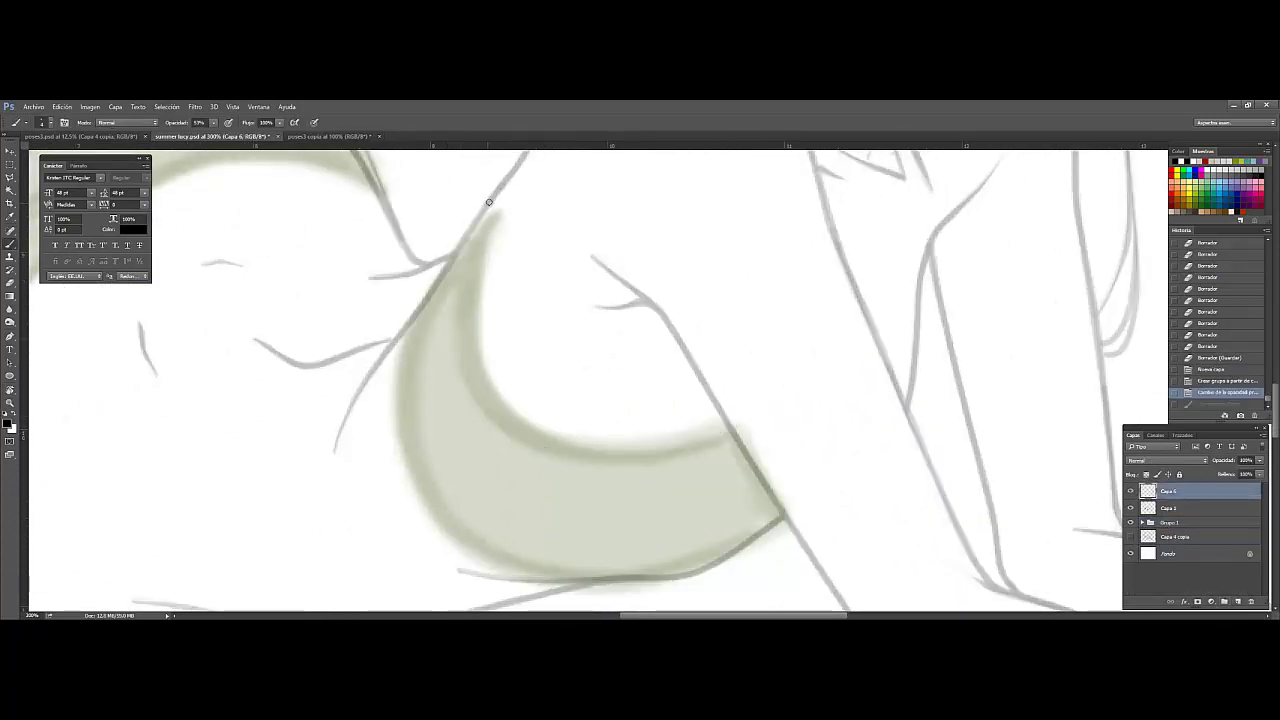
{"action": "mouse_move", "coordinate": [490, 202]}
{"action": "left_mouse_down"}
{"action": "mouse_move", "coordinate": [548, 442]}
{"action": "mouse_move", "coordinate": [738, 433]}
{"action": "mouse_move", "coordinate": [492, 208]}
{"action": "mouse_move", "coordinate": [450, 312]}
{"action": "left_mouse_up"}
{"action": "key", "text": "e"}
{"action": "key", "text": "b"}
{"action": "key", "text": "ctrl+z"}
{"action": "mouse_move", "coordinate": [462, 232]}
{"action": "left_mouse_down"}
{"action": "mouse_move", "coordinate": [412, 305]}
{"action": "mouse_move", "coordinate": [432, 414]}
{"action": "left_mouse_up"}
{"action": "key", "text": "e"}
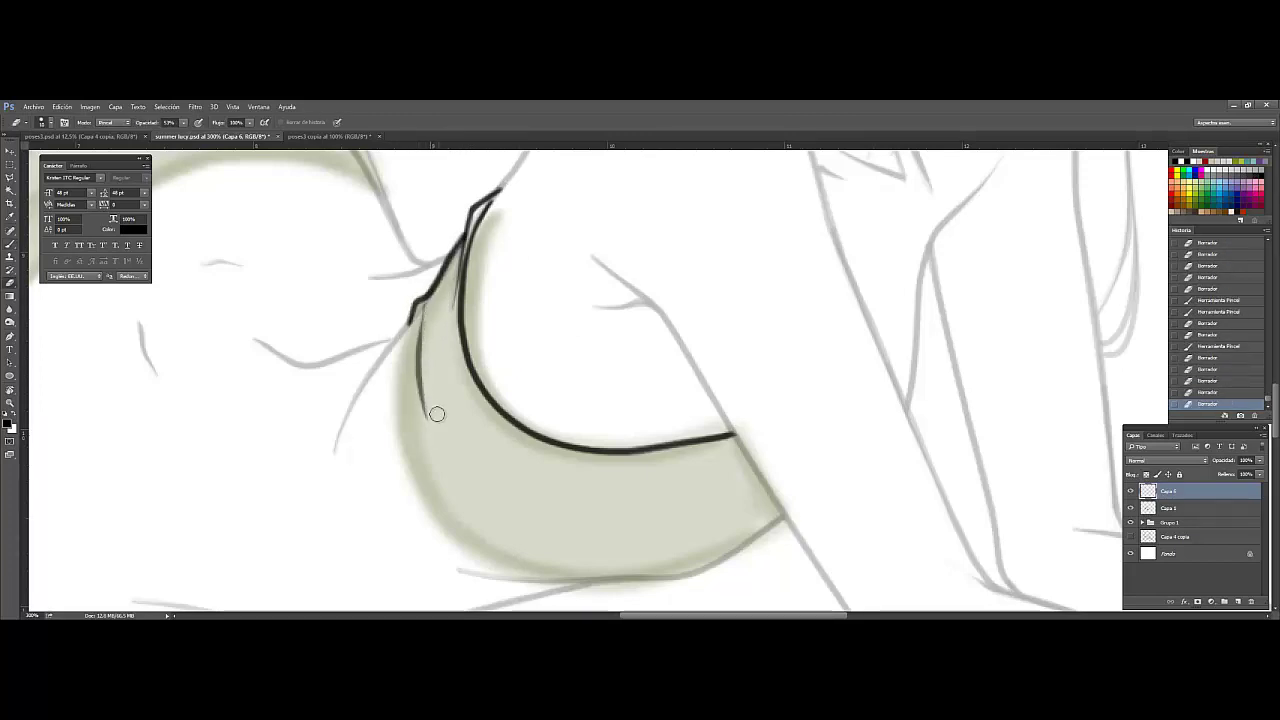
{"action": "key", "text": "b"}
Step: Ink the band's upper-left edge and clean up its outer and inner contours
{"action": "left_click_drag", "start_coordinate": [700, 300], "coordinate": [643, 280]}
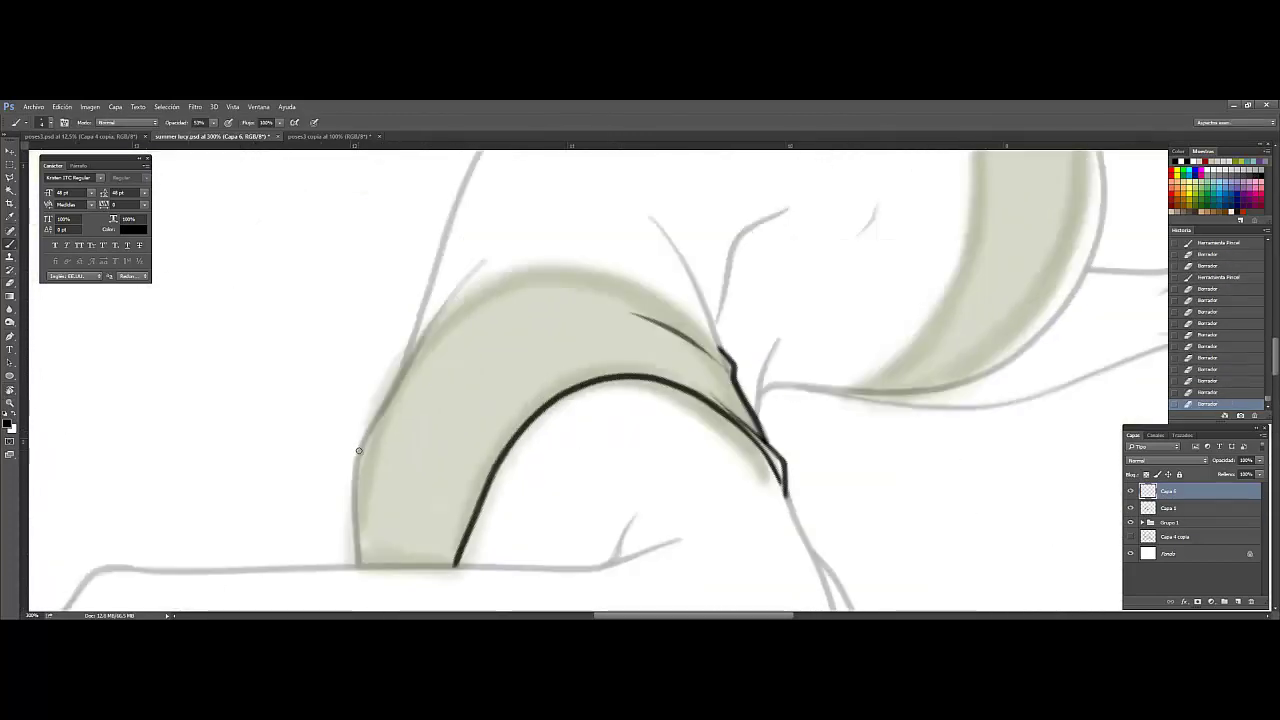
{"action": "mouse_move", "coordinate": [357, 452]}
{"action": "left_mouse_down"}
{"action": "mouse_move", "coordinate": [624, 286]}
{"action": "mouse_move", "coordinate": [735, 358]}
{"action": "left_mouse_up"}
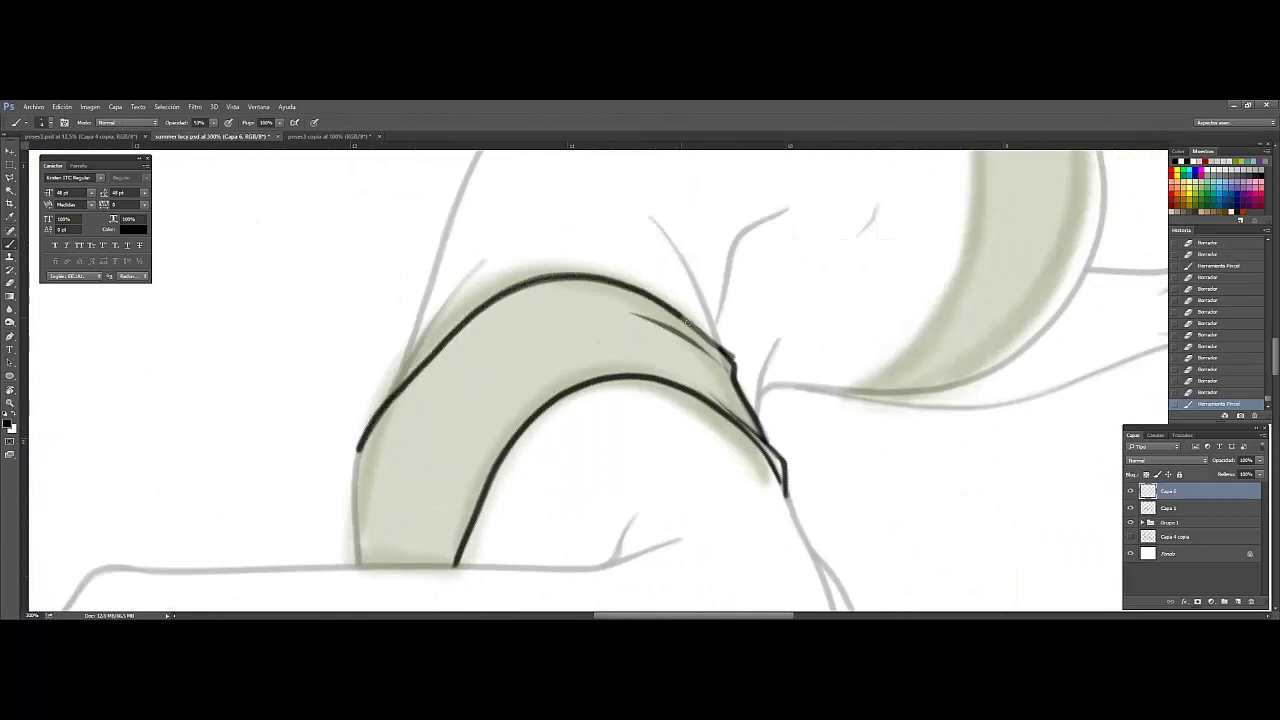
{"action": "key", "text": "e"}
{"action": "left_click_drag", "start_coordinate": [688, 320], "coordinate": [748, 361]}
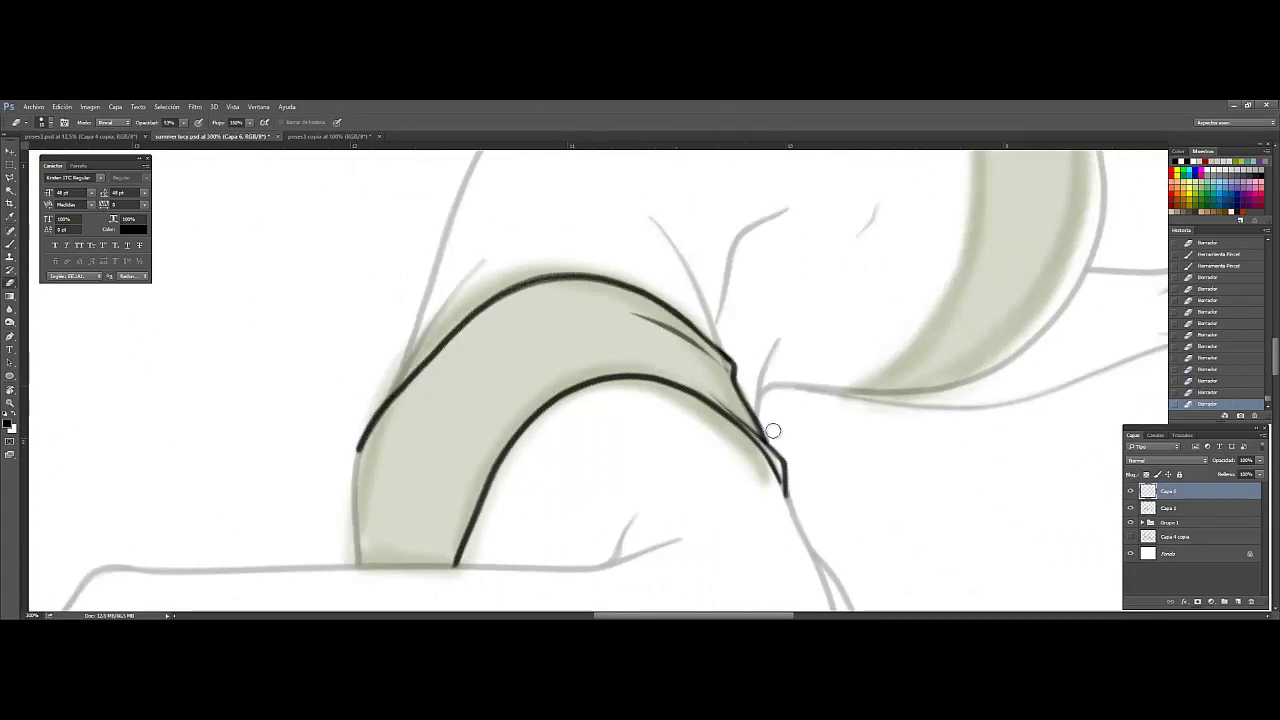
{"action": "left_click_drag", "start_coordinate": [471, 340], "coordinate": [494, 337]}
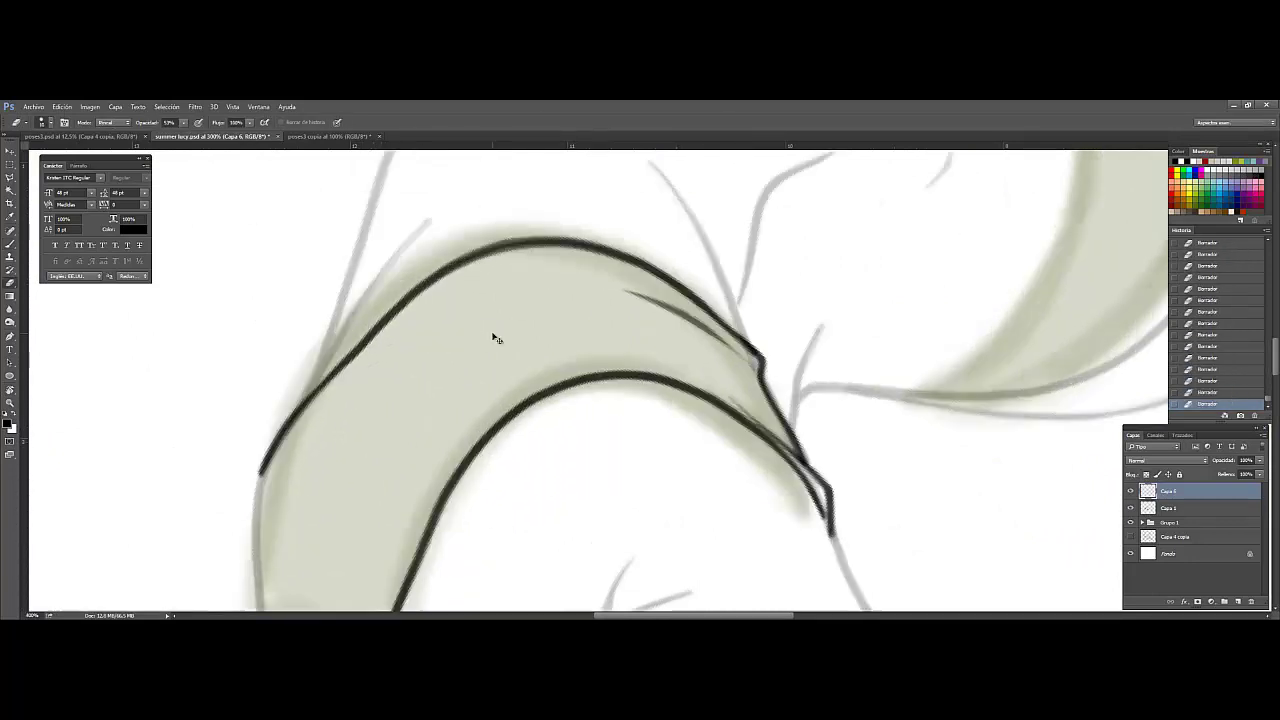
{"action": "scroll", "coordinate": [494, 337], "scroll_direction": "up", "scroll_amount": 1}
{"action": "left_click_drag", "start_coordinate": [496, 276], "coordinate": [535, 279]}
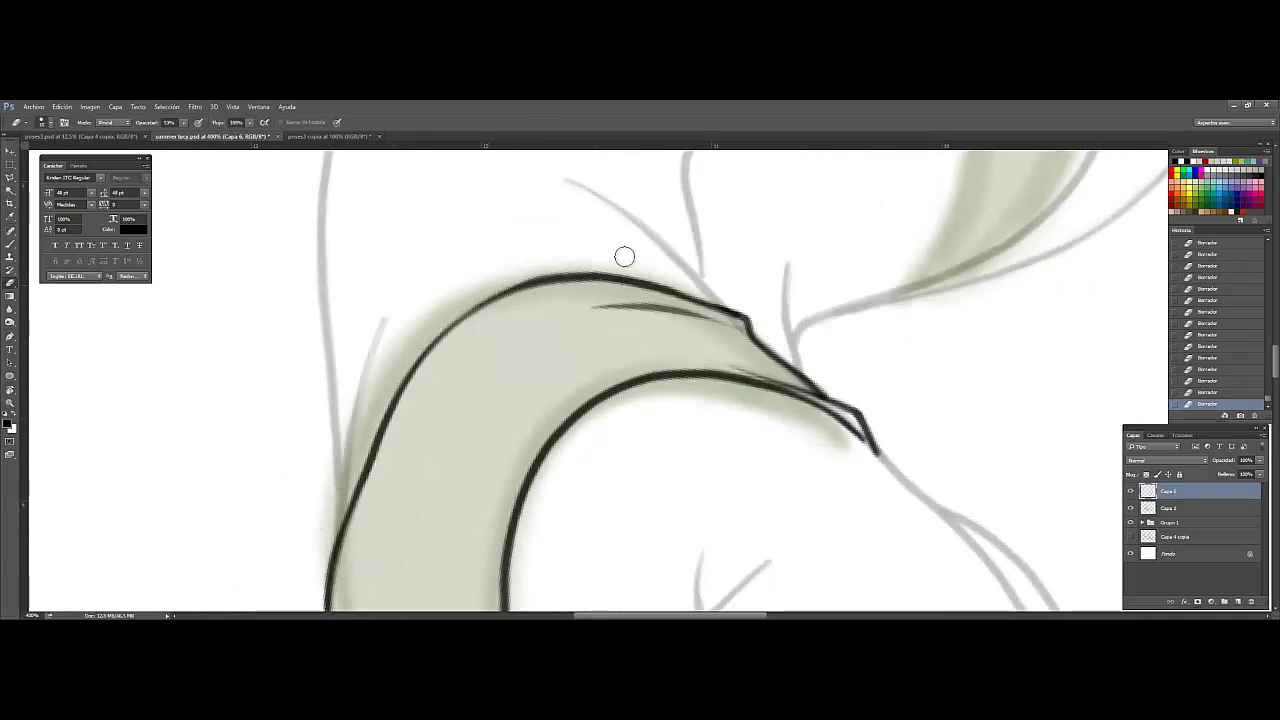
{"action": "mouse_move", "coordinate": [560, 330]}
{"action": "left_mouse_down"}
{"action": "mouse_move", "coordinate": [598, 277]}
{"action": "mouse_move", "coordinate": [741, 247]}
{"action": "left_mouse_up"}
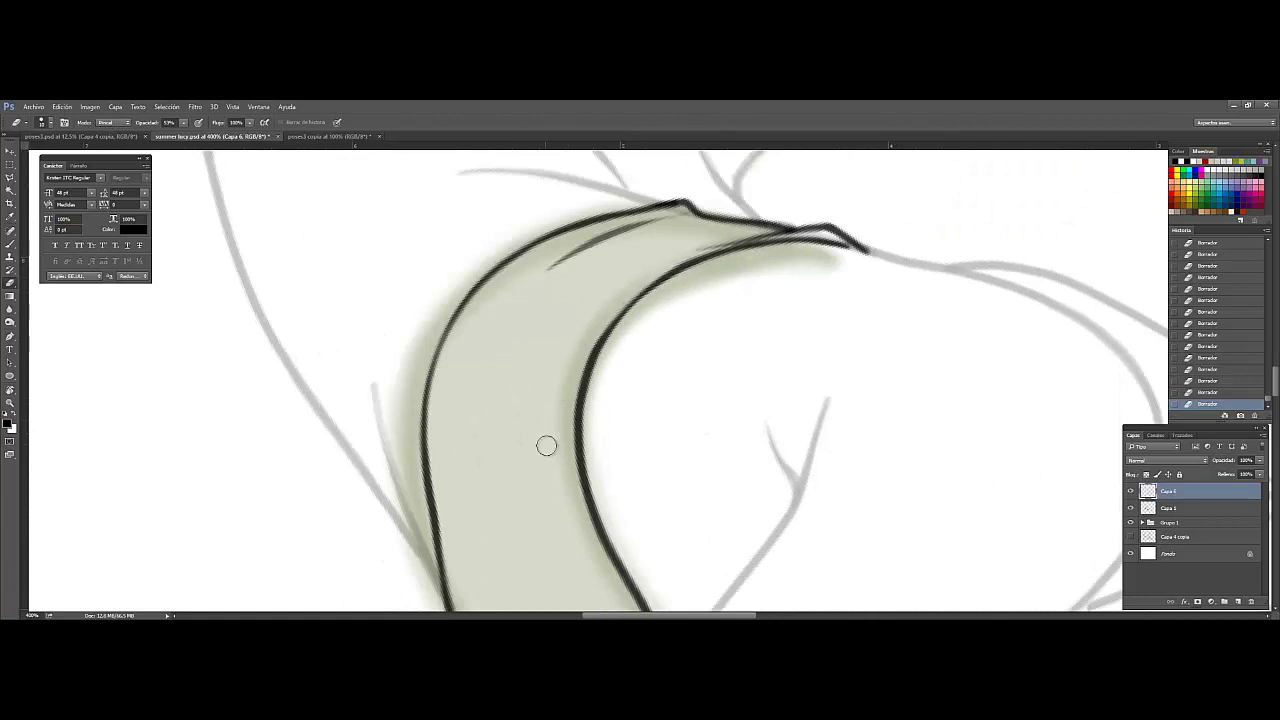
{"action": "left_click_drag", "start_coordinate": [546, 445], "coordinate": [578, 551]}
{"action": "left_click_drag", "start_coordinate": [53, 388], "coordinate": [466, 286]}
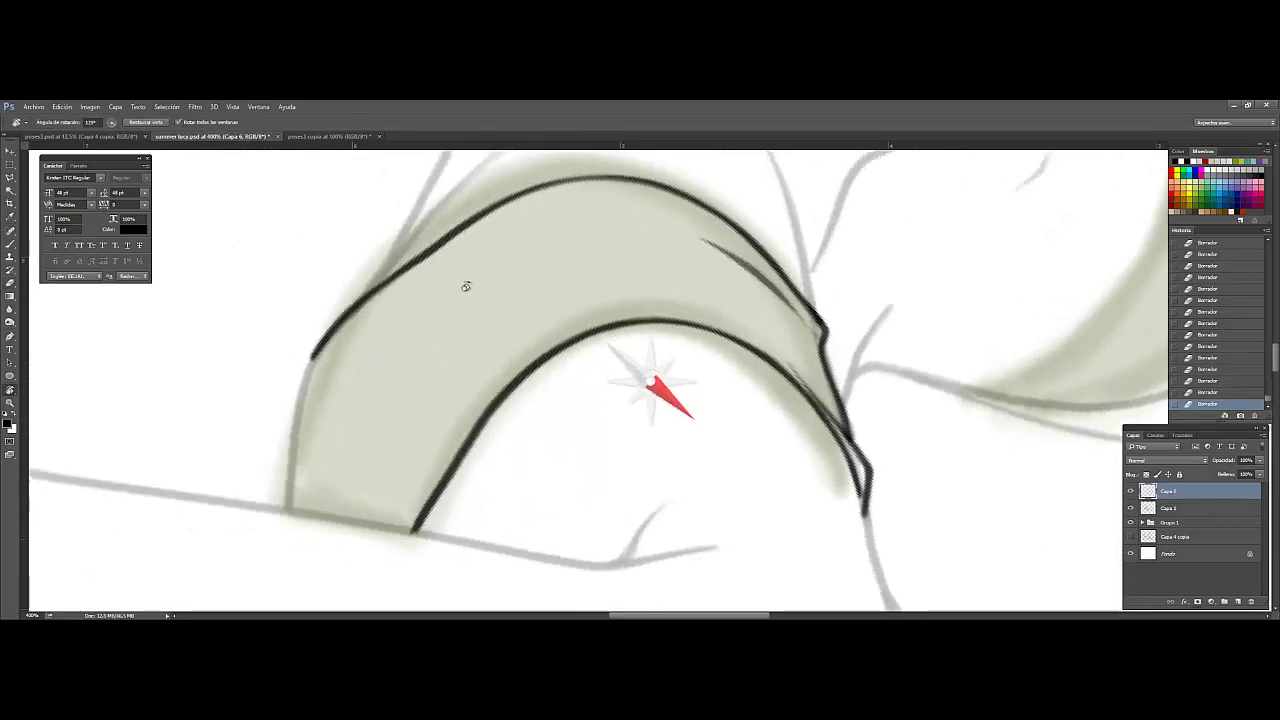
Step: Ink the band's left outer edge and erase the extra stroke near the upper contour
{"action": "key", "text": "b"}
{"action": "left_click_drag", "start_coordinate": [474, 414], "coordinate": [402, 528]}
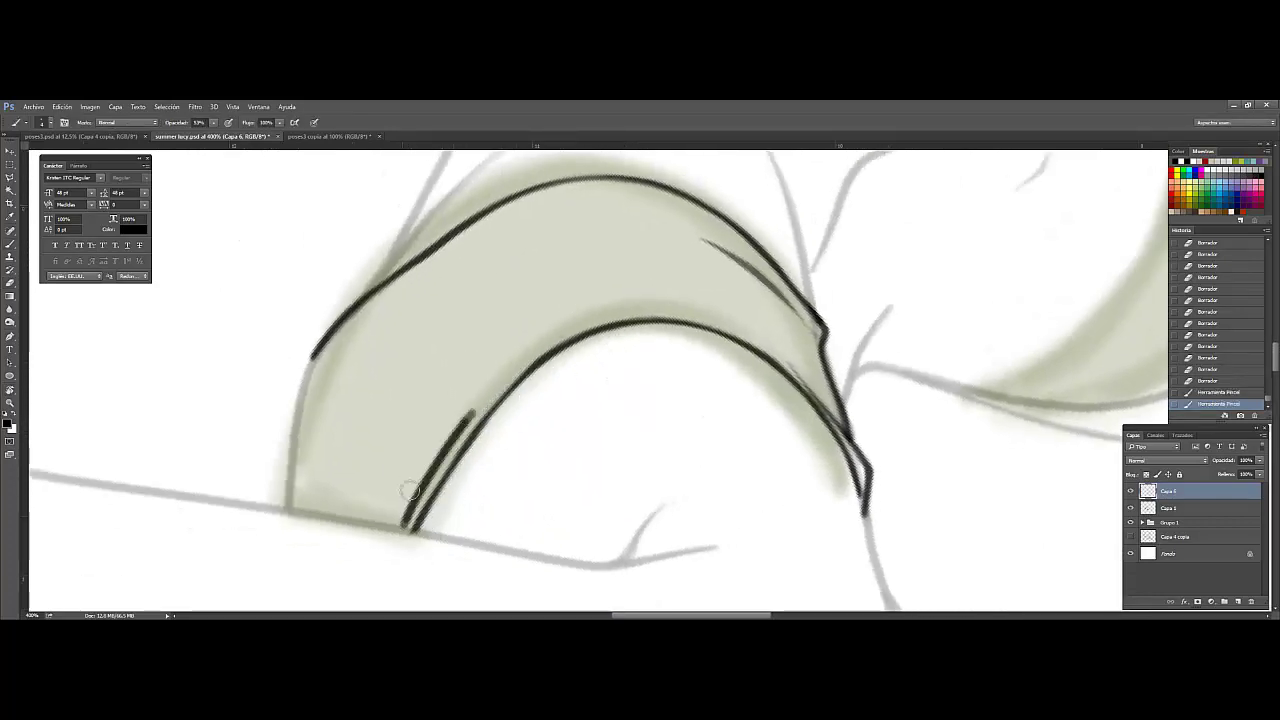
{"action": "left_click_drag", "start_coordinate": [391, 298], "coordinate": [287, 508]}
{"action": "key", "text": "e"}
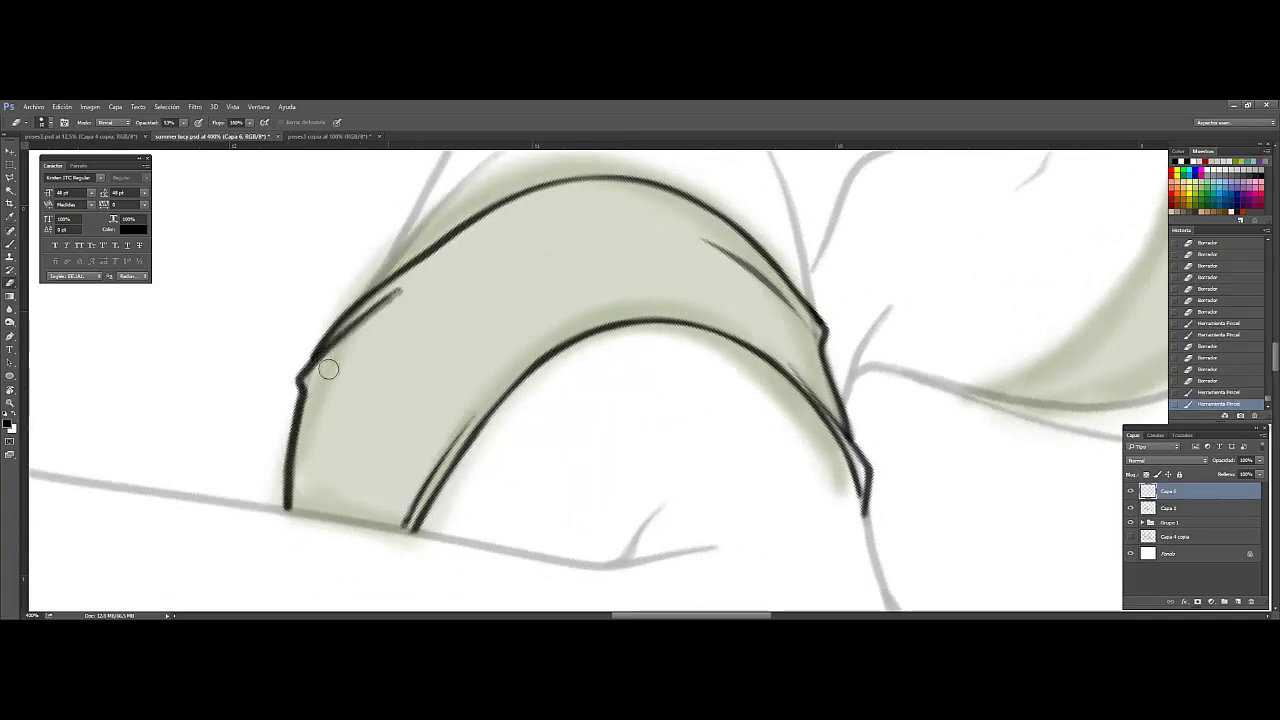
{"action": "left_click_drag", "start_coordinate": [329, 366], "coordinate": [400, 290]}
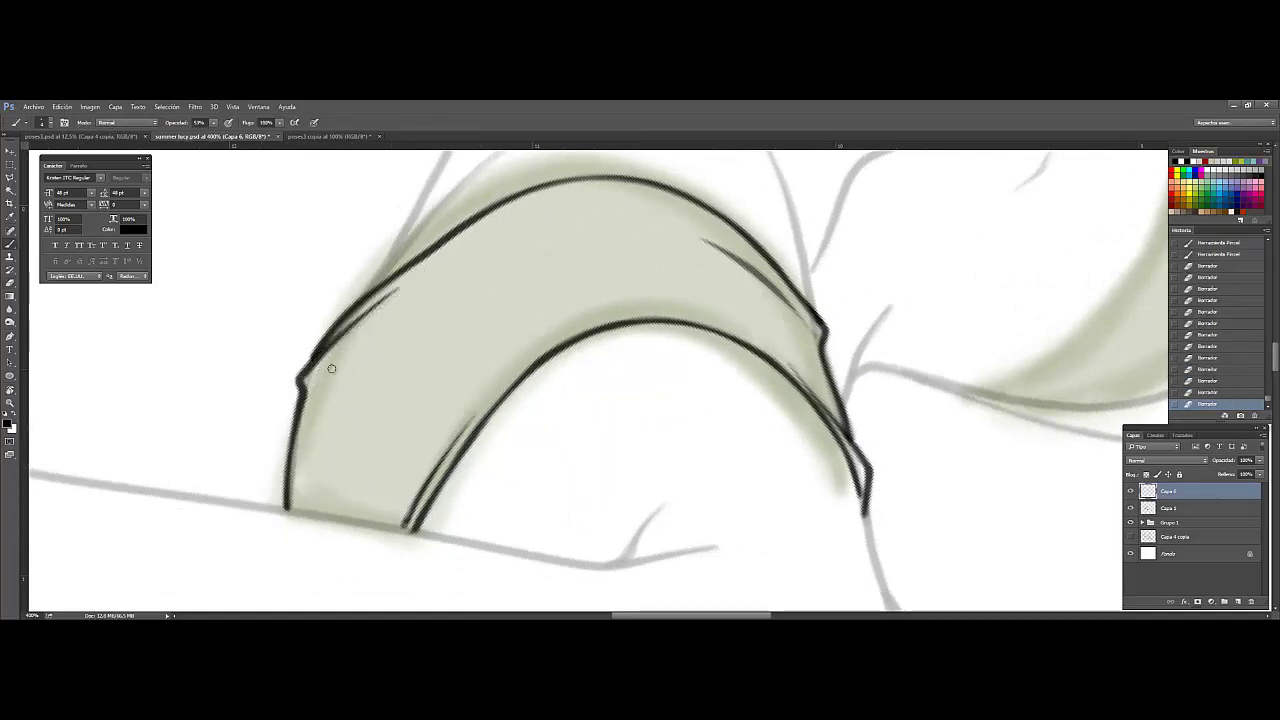
{"action": "key", "text": "ctrl+z"}
{"action": "left_click_drag", "start_coordinate": [334, 369], "coordinate": [549, 217]}
Step: At 200% zoom, ink small hooks at the strap edge and the band's right edge
{"action": "key", "text": "ctrl+minus"}
{"action": "key", "text": "ctrl+minus"}
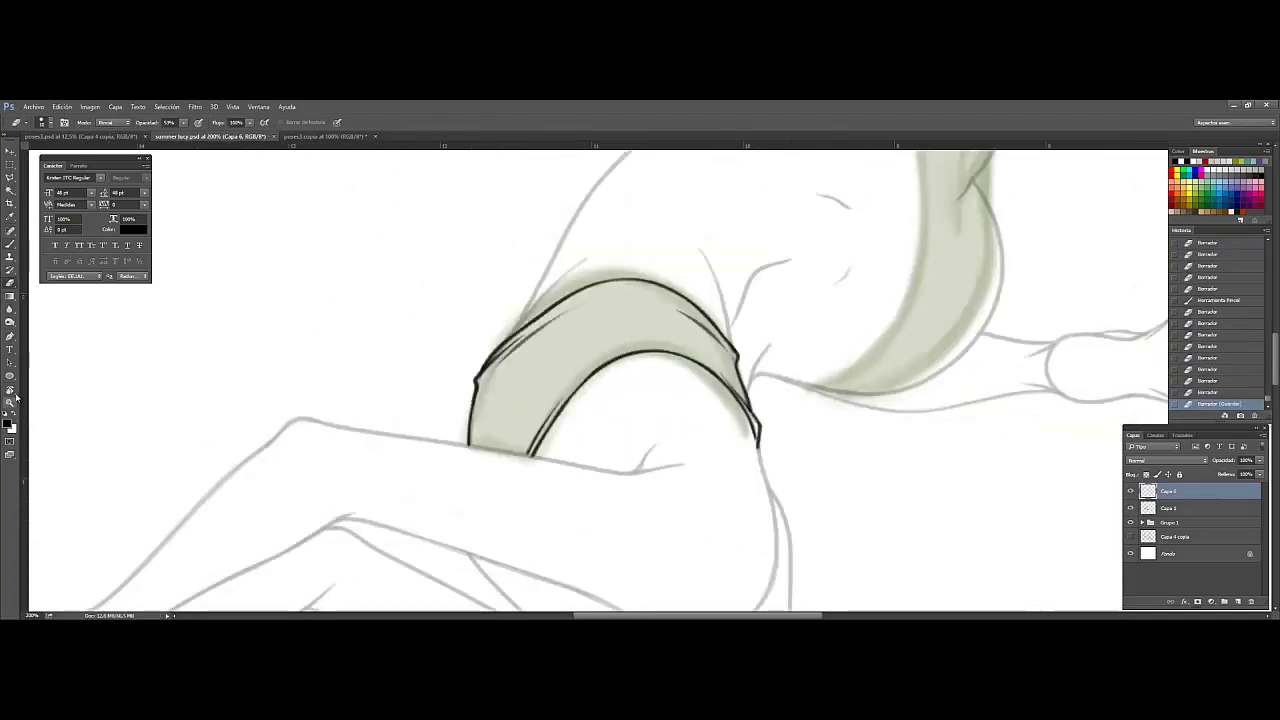
{"action": "key", "text": "ctrl+minus"}
{"action": "key", "text": "ctrl+plus"}
{"action": "key", "text": "b"}
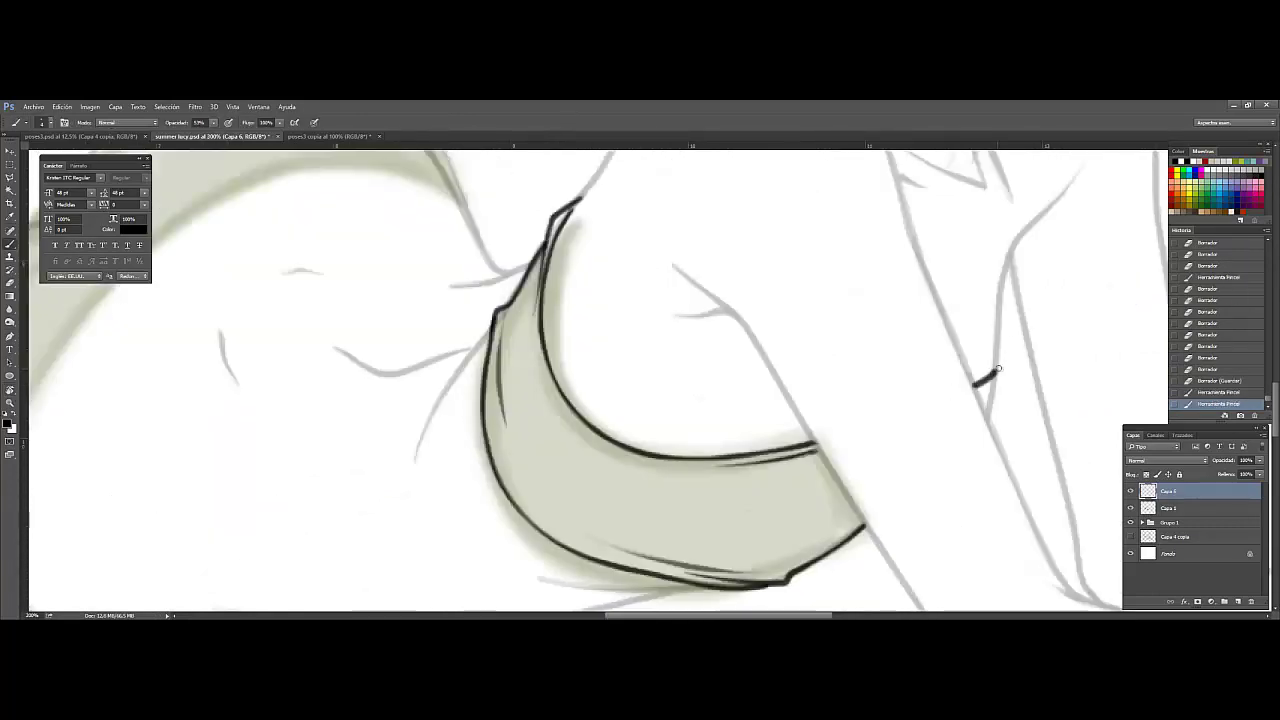
{"action": "left_click_drag", "start_coordinate": [998, 368], "coordinate": [986, 393]}
{"action": "mouse_move", "coordinate": [988, 390]}
{"action": "left_mouse_down"}
{"action": "mouse_move", "coordinate": [1004, 361]}
{"action": "mouse_move", "coordinate": [985, 415]}
{"action": "left_mouse_up"}
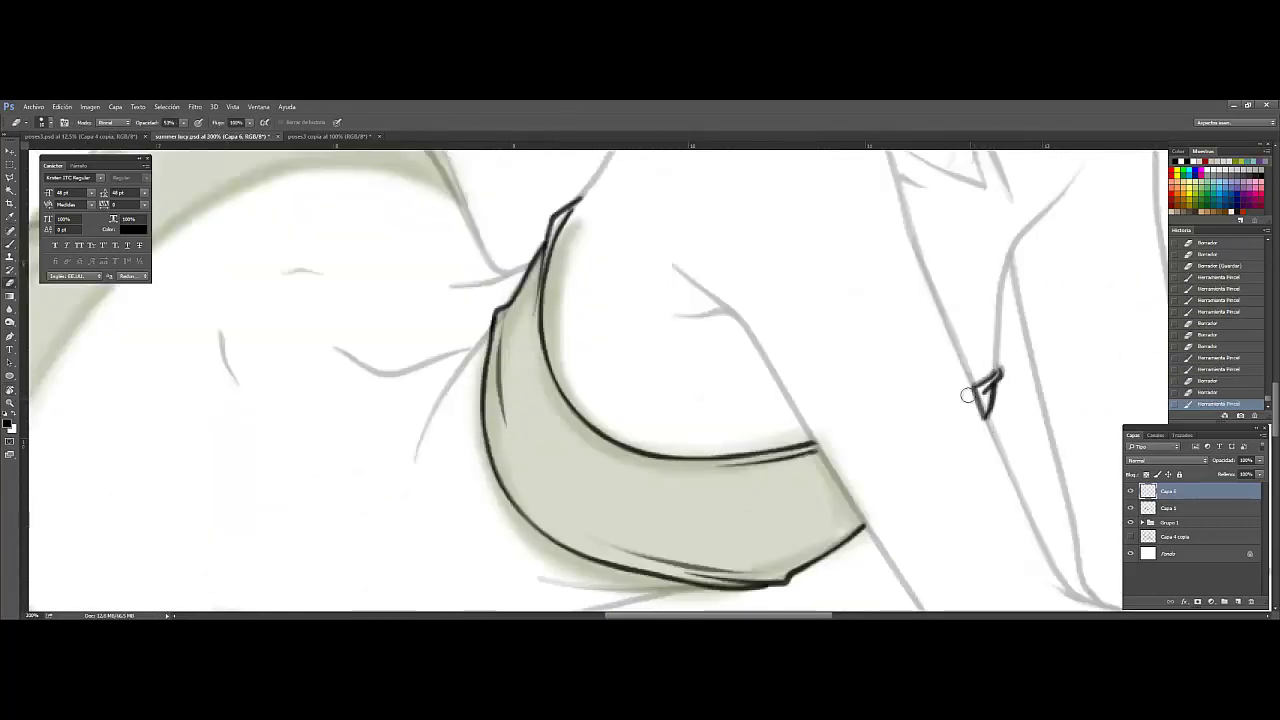
{"action": "left_click_drag", "start_coordinate": [817, 442], "coordinate": [866, 520]}
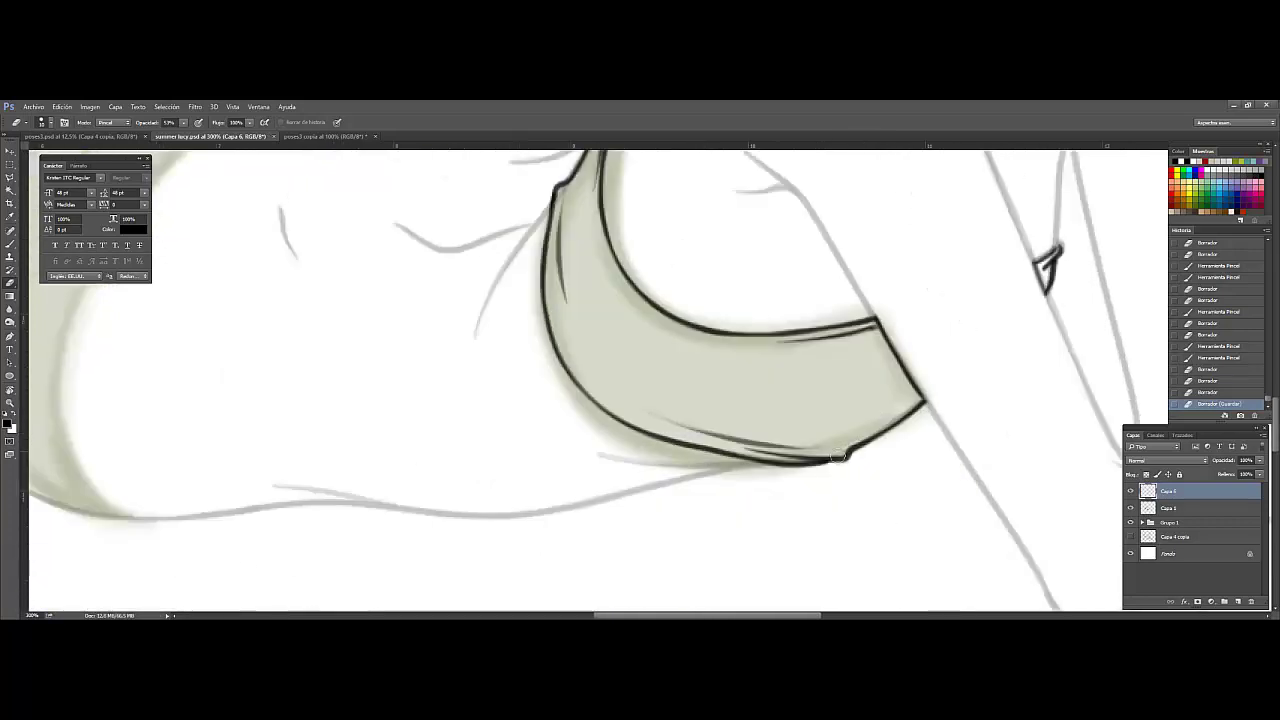
{"action": "mouse_move", "coordinate": [838, 455]}
{"action": "left_mouse_down"}
{"action": "mouse_move", "coordinate": [929, 380]}
{"action": "mouse_move", "coordinate": [843, 443]}
{"action": "mouse_move", "coordinate": [907, 399]}
{"action": "left_mouse_up"}
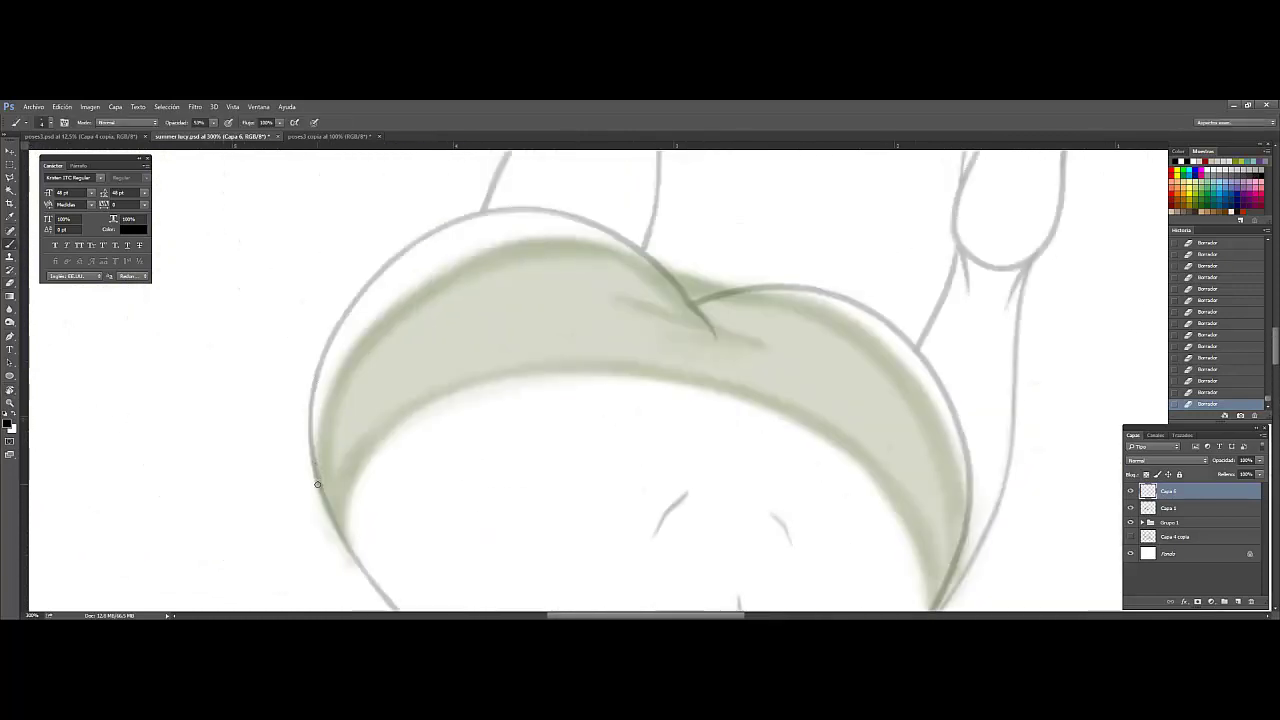
Step: Ink the left curve of the next bikini band and lighten the nearby sketch line
{"action": "mouse_move", "coordinate": [318, 488]}
{"action": "left_mouse_down"}
{"action": "mouse_move", "coordinate": [460, 268]}
{"action": "mouse_move", "coordinate": [652, 260]}
{"action": "left_mouse_up"}
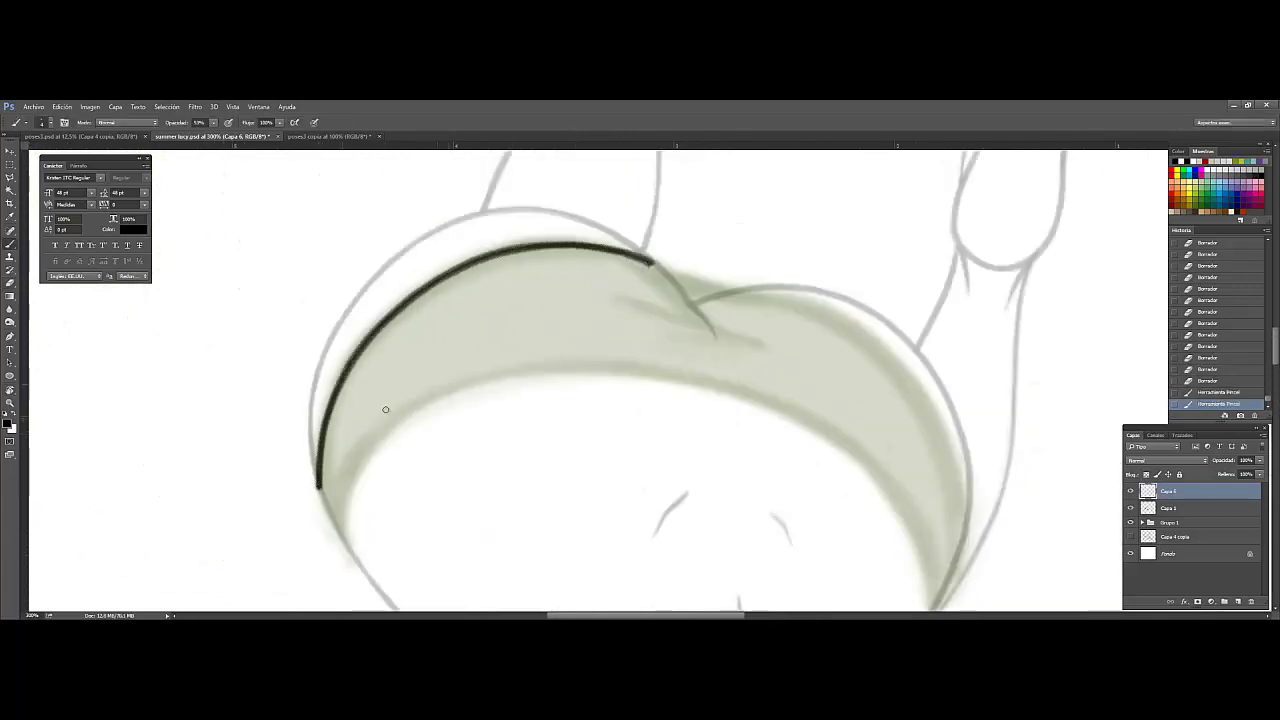
{"action": "key", "text": "e"}
{"action": "left_click_drag", "start_coordinate": [316, 420], "coordinate": [312, 500]}
{"action": "mouse_move", "coordinate": [302, 427]}
{"action": "left_mouse_down"}
{"action": "mouse_move", "coordinate": [289, 466]}
{"action": "mouse_move", "coordinate": [337, 340]}
{"action": "left_mouse_up"}
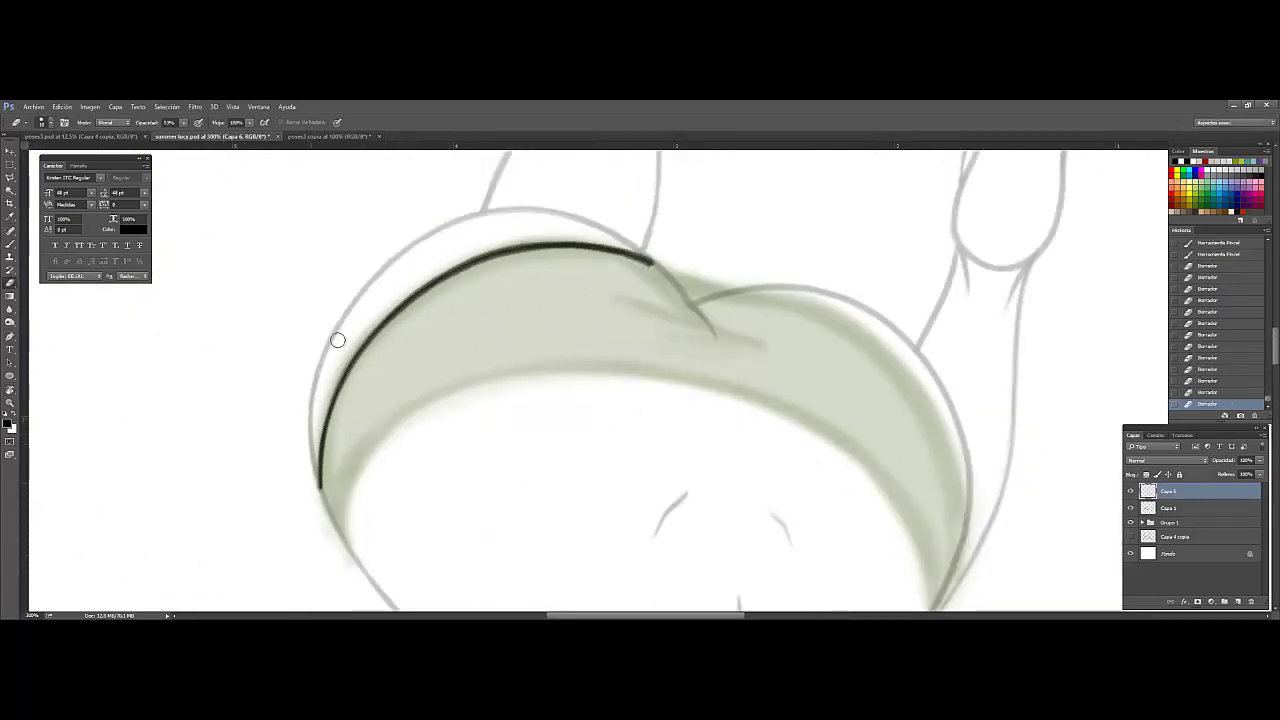
{"action": "mouse_move", "coordinate": [491, 218]}
{"action": "left_mouse_down"}
{"action": "mouse_move", "coordinate": [286, 434]}
{"action": "mouse_move", "coordinate": [610, 291]}
{"action": "left_mouse_up"}
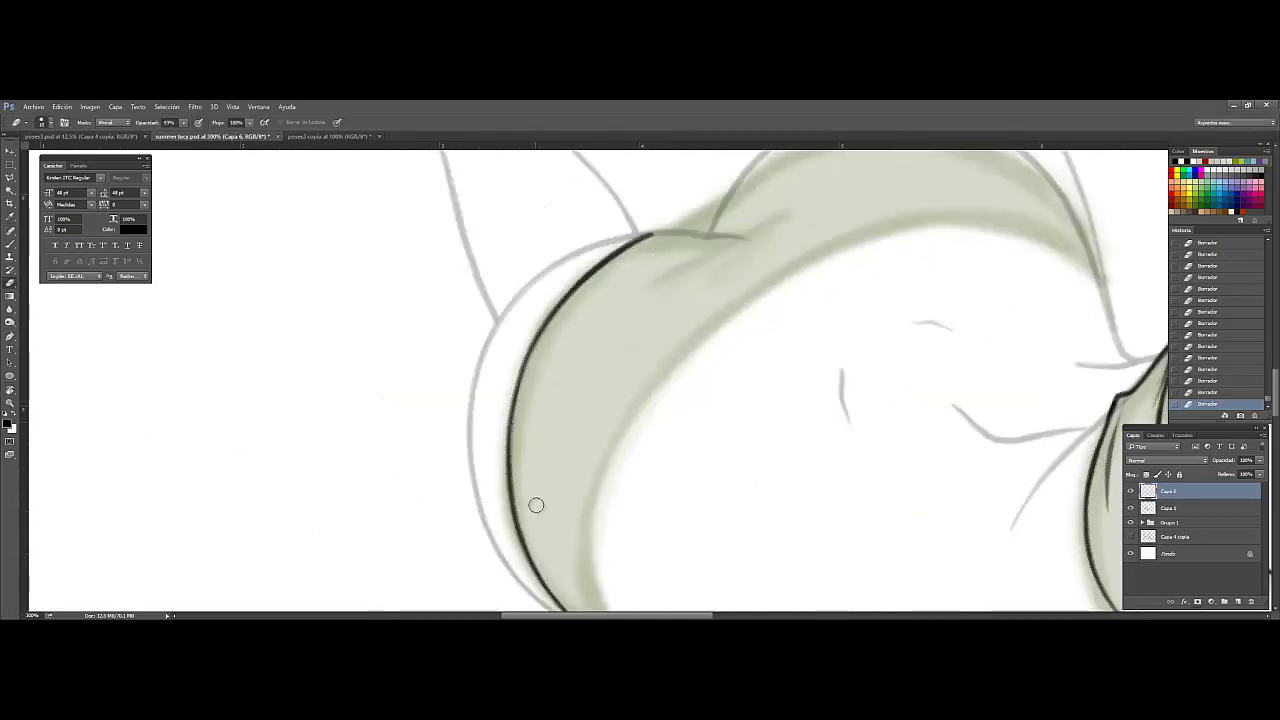
{"action": "left_click_drag", "start_coordinate": [536, 505], "coordinate": [543, 463]}
{"action": "mouse_move", "coordinate": [508, 366]}
{"action": "left_mouse_down"}
{"action": "mouse_move", "coordinate": [620, 429]}
{"action": "mouse_move", "coordinate": [693, 189]}
{"action": "left_mouse_up"}
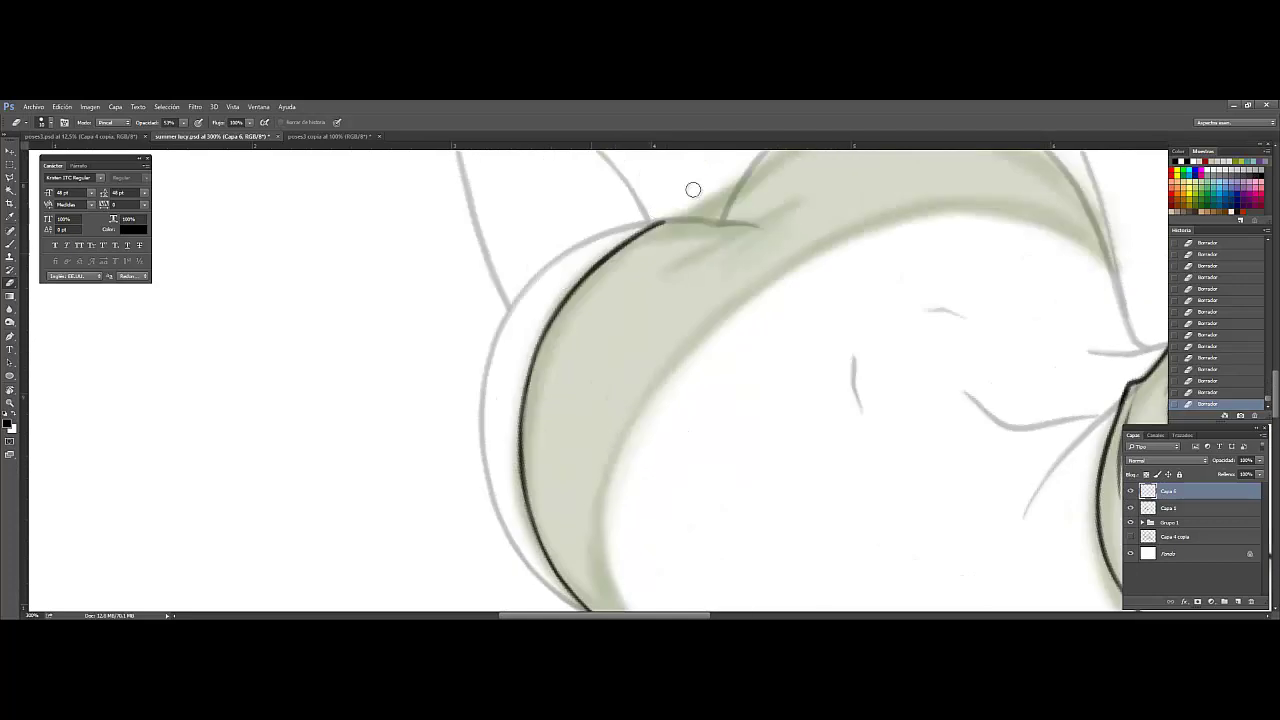
{"action": "mouse_move", "coordinate": [505, 347]}
{"action": "left_mouse_down"}
{"action": "mouse_move", "coordinate": [566, 331]}
{"action": "mouse_move", "coordinate": [606, 297]}
{"action": "left_mouse_up"}
Step: Thicken the band's left edge line, then erase it thinner and tapered
{"action": "key", "text": "b"}
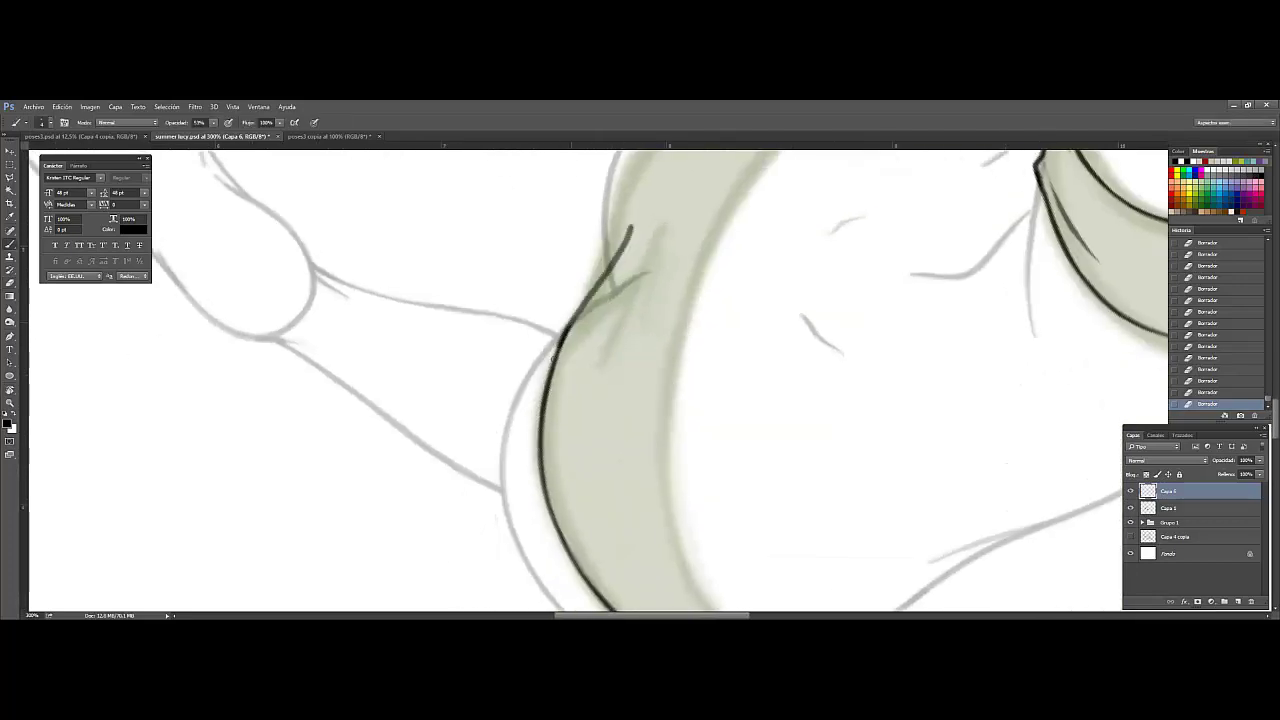
{"action": "left_click_drag", "start_coordinate": [563, 340], "coordinate": [574, 326]}
{"action": "left_click_drag", "start_coordinate": [634, 222], "coordinate": [535, 432]}
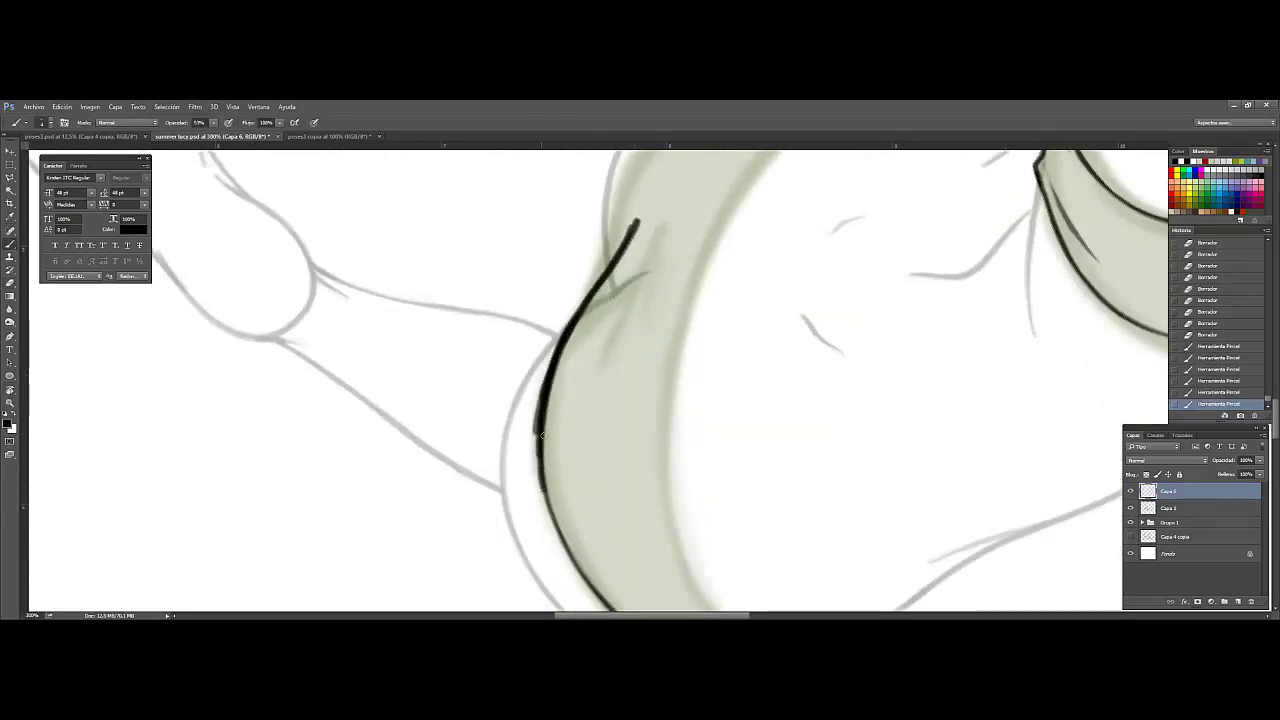
{"action": "key", "text": "e"}
{"action": "left_click_drag", "start_coordinate": [590, 342], "coordinate": [608, 309]}
{"action": "left_click_drag", "start_coordinate": [552, 425], "coordinate": [604, 307]}
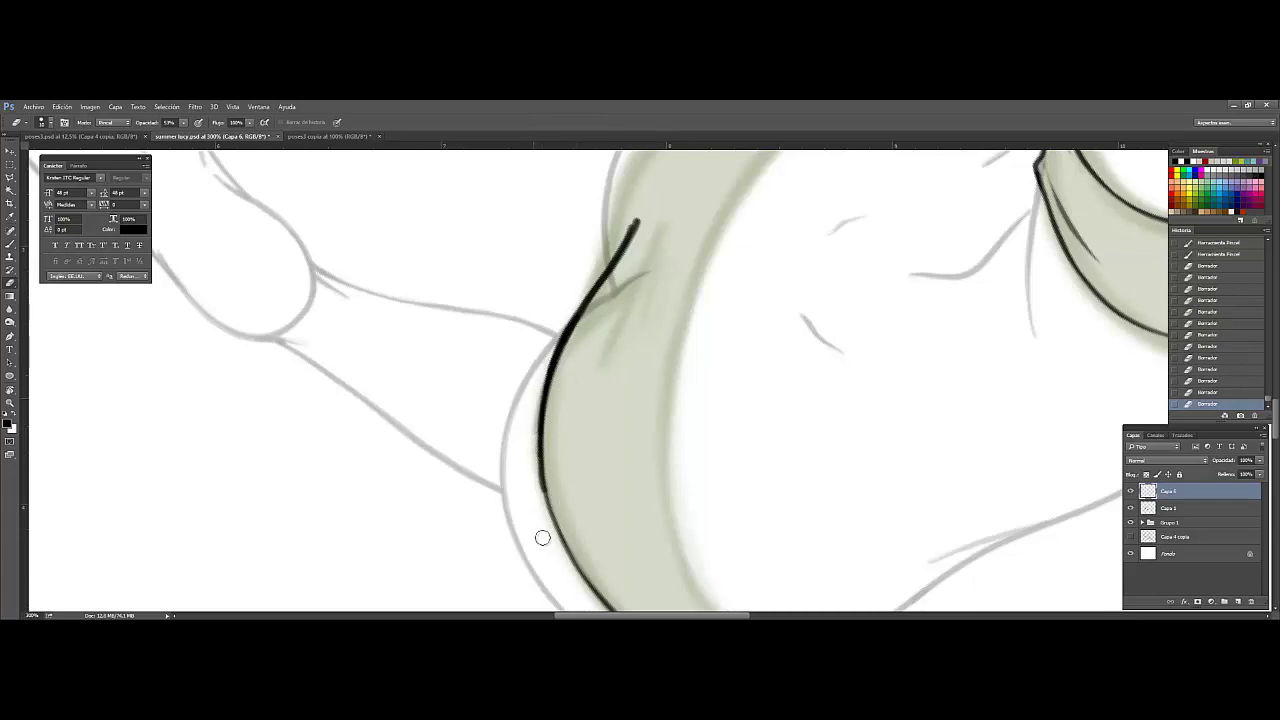
{"action": "left_click_drag", "start_coordinate": [538, 455], "coordinate": [581, 289]}
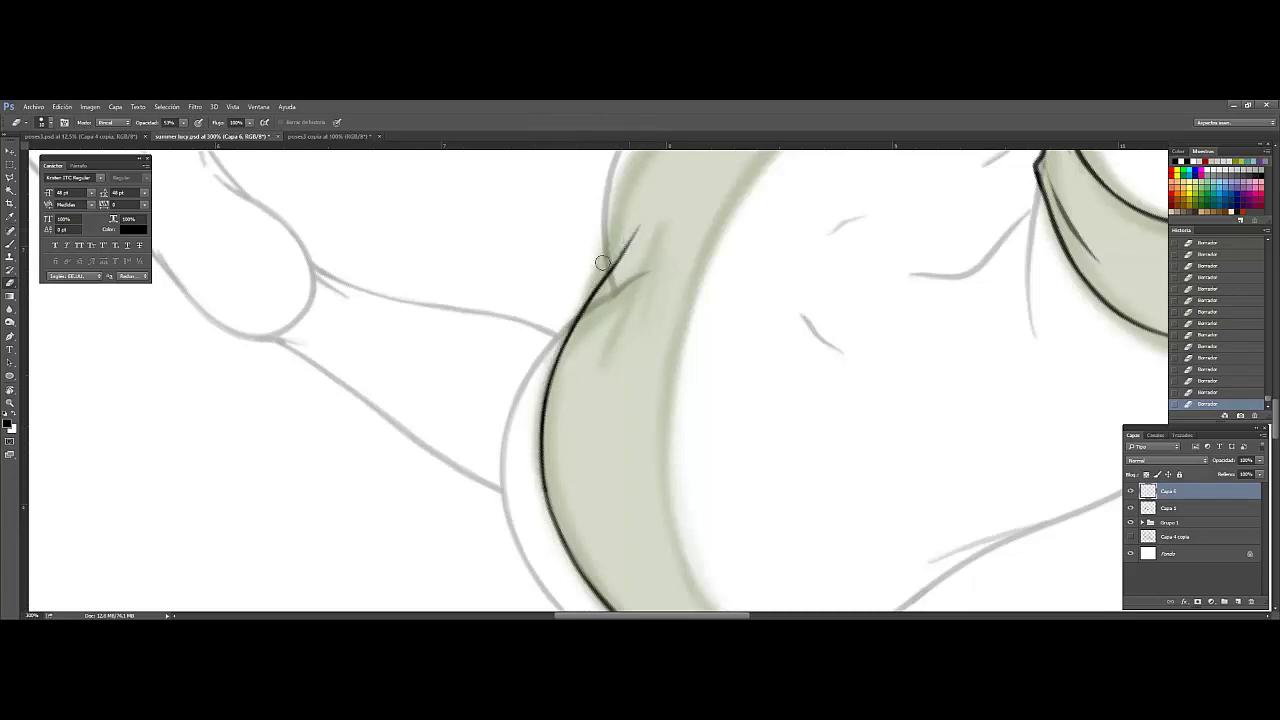
Step: Ink the band's top curve and thin its thick end into a taper
{"action": "key", "text": "r"}
{"action": "left_click_drag", "start_coordinate": [543, 363], "coordinate": [479, 260]}
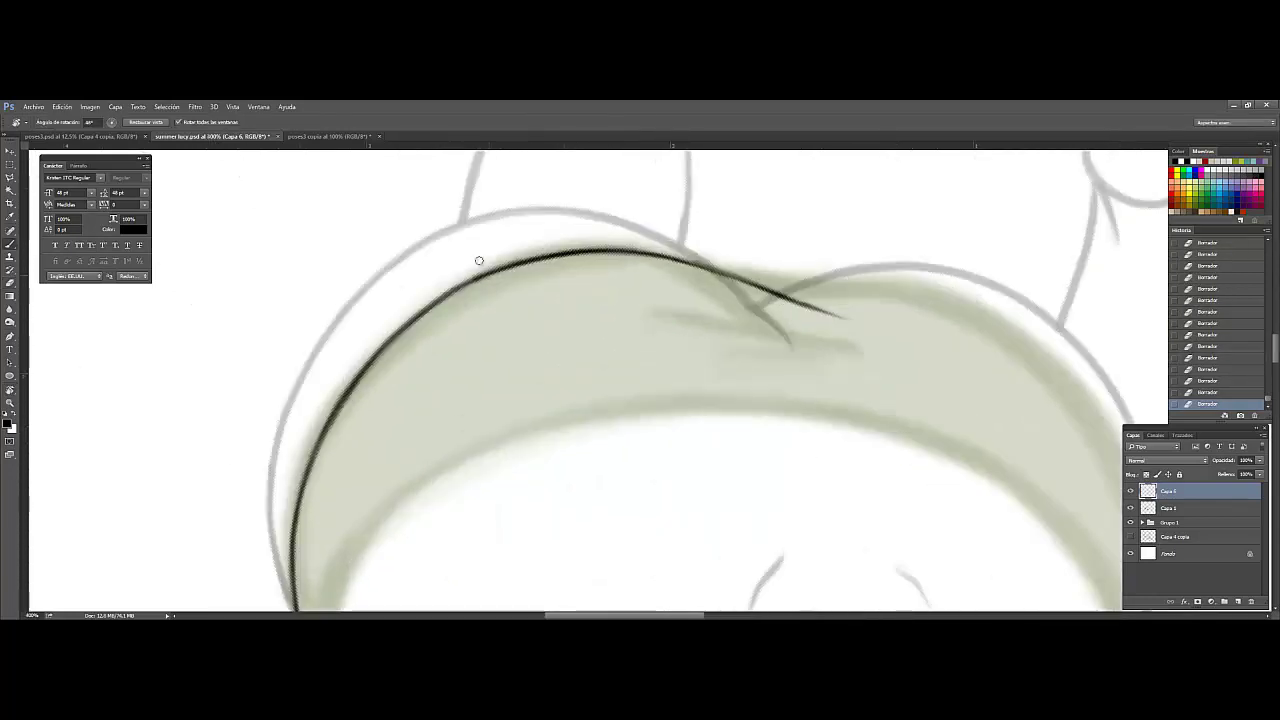
{"action": "key", "text": "b"}
{"action": "left_click_drag", "start_coordinate": [576, 252], "coordinate": [850, 326]}
{"action": "left_click_drag", "start_coordinate": [662, 250], "coordinate": [842, 328]}
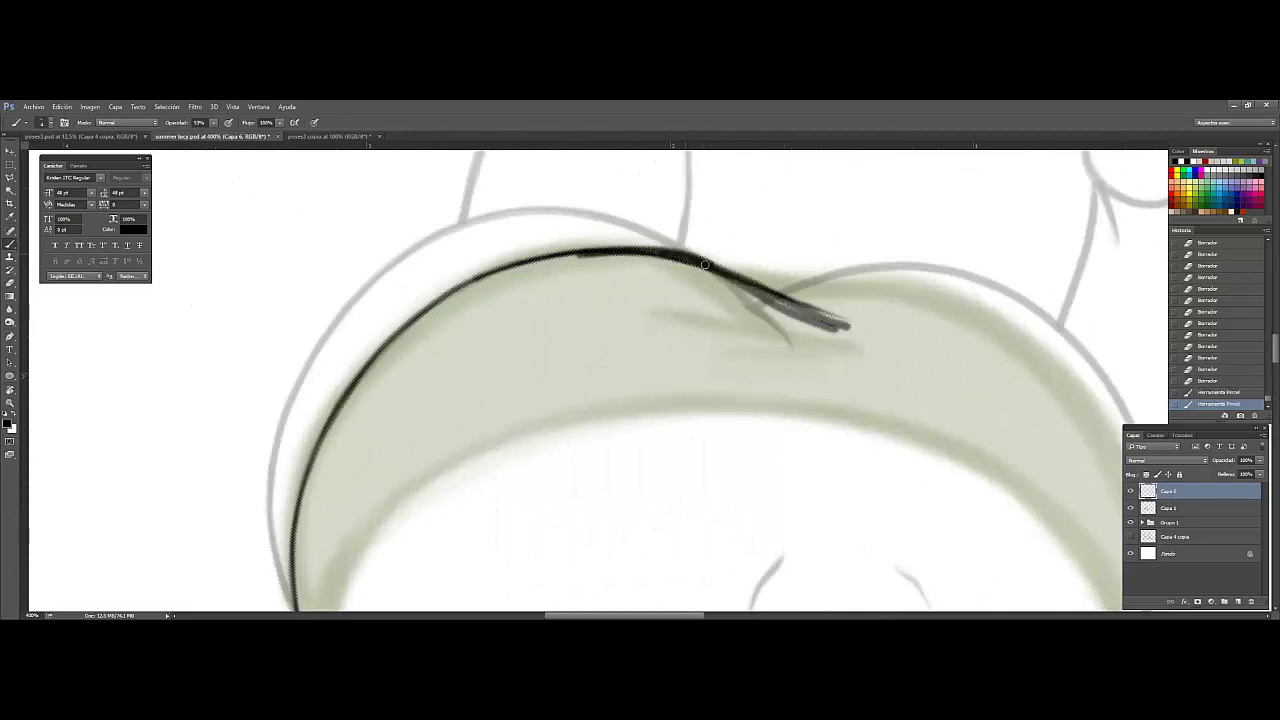
{"action": "key", "text": "e"}
{"action": "mouse_move", "coordinate": [720, 251]}
{"action": "left_mouse_down"}
{"action": "mouse_move", "coordinate": [878, 343]}
{"action": "mouse_move", "coordinate": [729, 266]}
{"action": "left_mouse_up"}
{"action": "key", "text": "r"}
{"action": "left_click_drag", "start_coordinate": [323, 389], "coordinate": [643, 357]}
{"action": "key", "text": "e"}
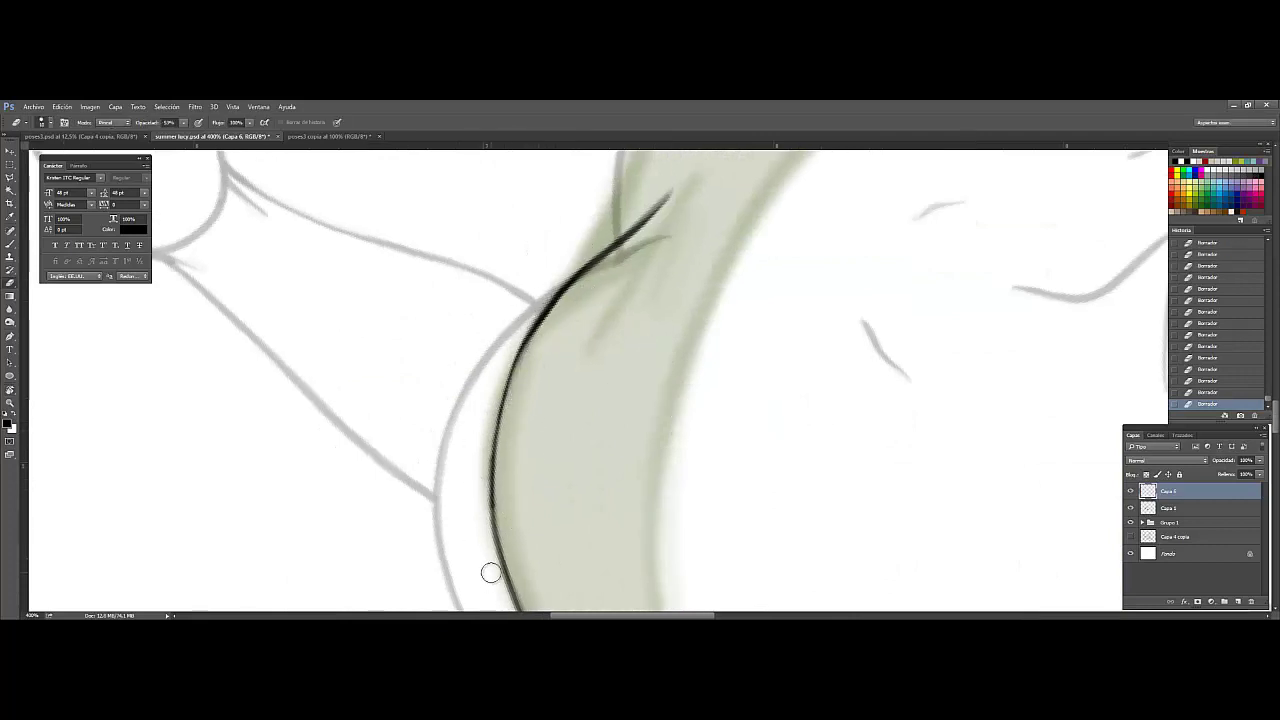
Step: Rotate the canvas and step back in history to restore the erased stroke
{"action": "key", "text": "r"}
{"action": "left_click_drag", "start_coordinate": [490, 572], "coordinate": [635, 262]}
{"action": "key", "text": "e"}
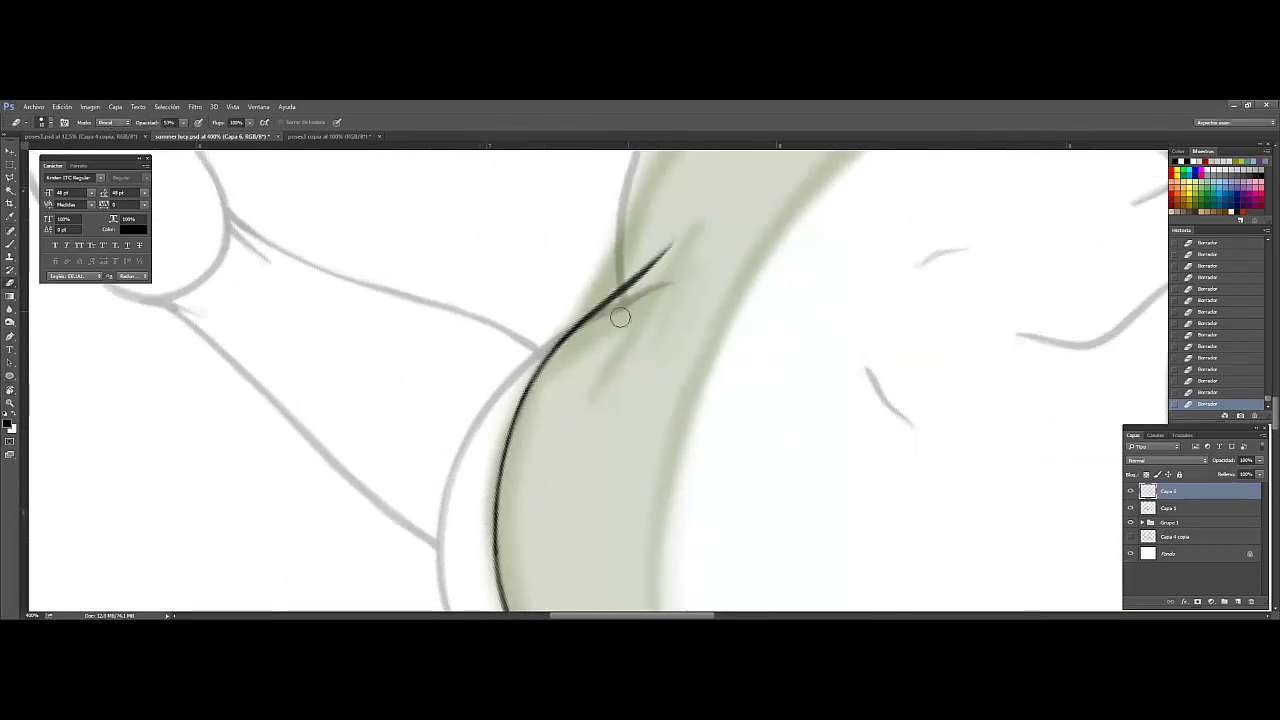
{"action": "key", "text": "ctrl+alt+z"}
{"action": "key", "text": "ctrl+alt+z"}
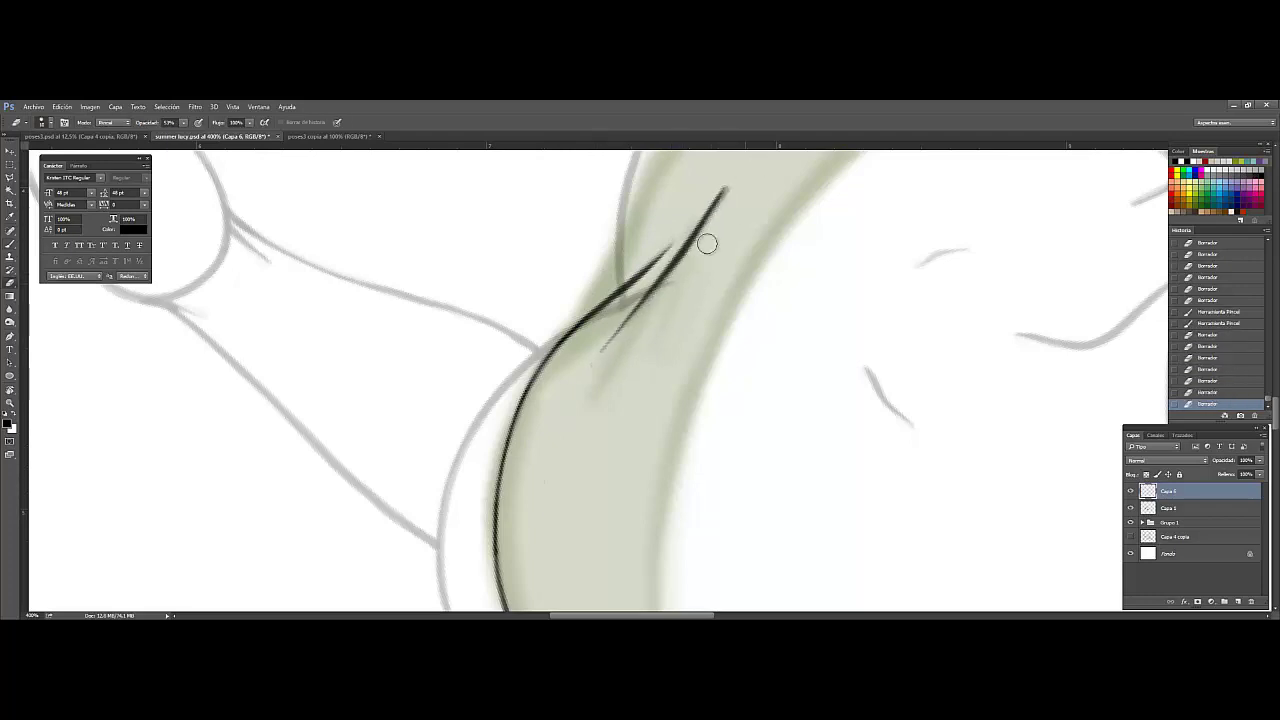
{"action": "key", "text": "ctrl+alt+z"}
Step: Draw crease strokes at the band's fold near the rim
{"action": "key", "text": "r"}
{"action": "left_click_drag", "start_coordinate": [640, 380], "coordinate": [600, 400]}
{"action": "key", "text": "e"}
{"action": "key", "text": "ctrl+shift+z"}
{"action": "key", "text": "ctrl+shift+z"}
{"action": "key", "text": "ctrl+shift+z"}
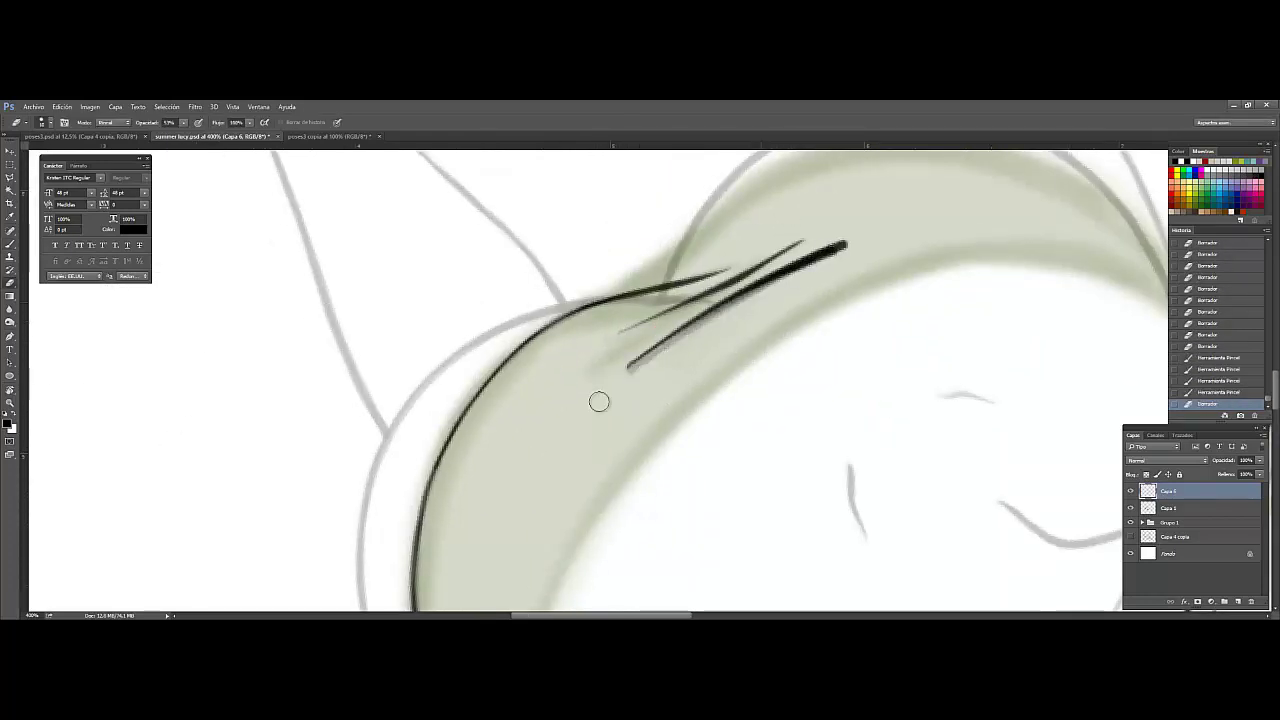
{"action": "key", "text": "ctrl+shift+z"}
{"action": "mouse_move", "coordinate": [780, 275]}
{"action": "left_mouse_down"}
{"action": "mouse_move", "coordinate": [629, 377]}
{"action": "mouse_move", "coordinate": [560, 390]}
{"action": "mouse_move", "coordinate": [594, 350]}
{"action": "mouse_move", "coordinate": [520, 400]}
{"action": "left_mouse_up"}
{"action": "key", "text": "r"}
{"action": "key", "text": "e"}
{"action": "key", "text": "b"}
Step: Draw a long line along the band's upper rim and erase part of it
{"action": "left_click_drag", "start_coordinate": [620, 300], "coordinate": [1040, 400]}
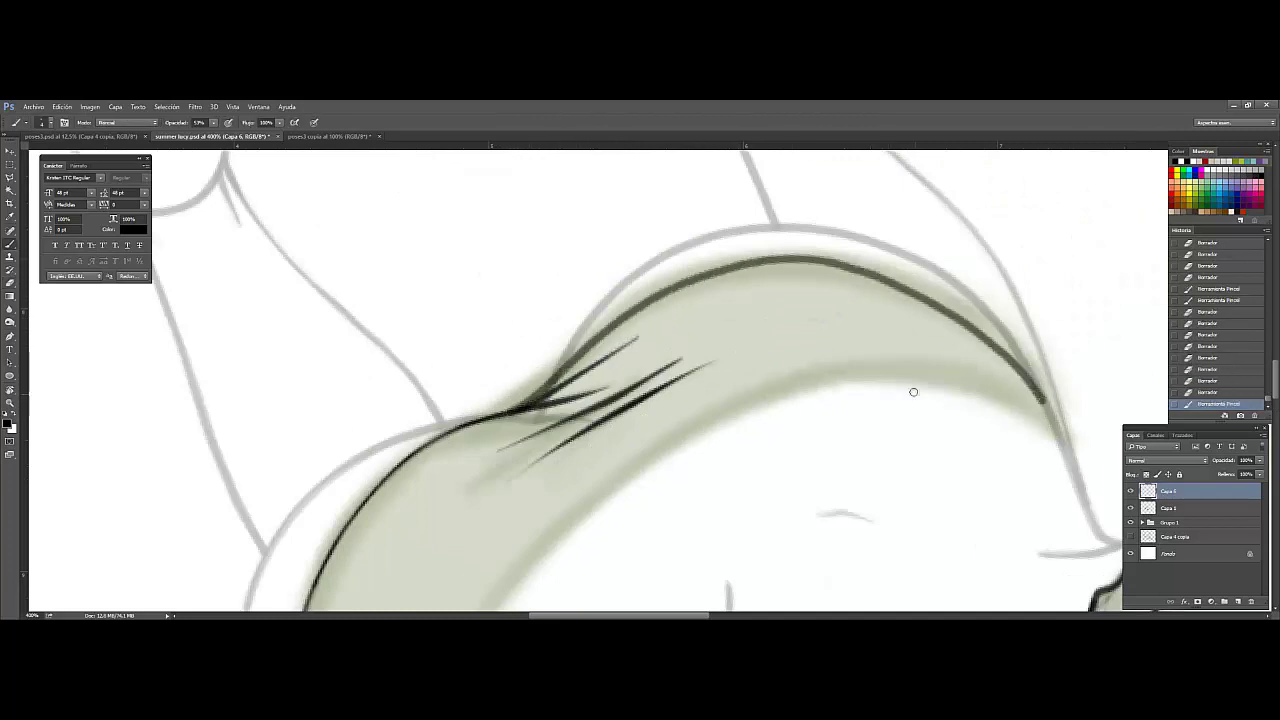
{"action": "key", "text": "ctrl+z"}
{"action": "left_click_drag", "start_coordinate": [433, 433], "coordinate": [960, 425]}
{"action": "key", "text": "ctrl+z"}
{"action": "left_click_drag", "start_coordinate": [440, 430], "coordinate": [958, 428]}
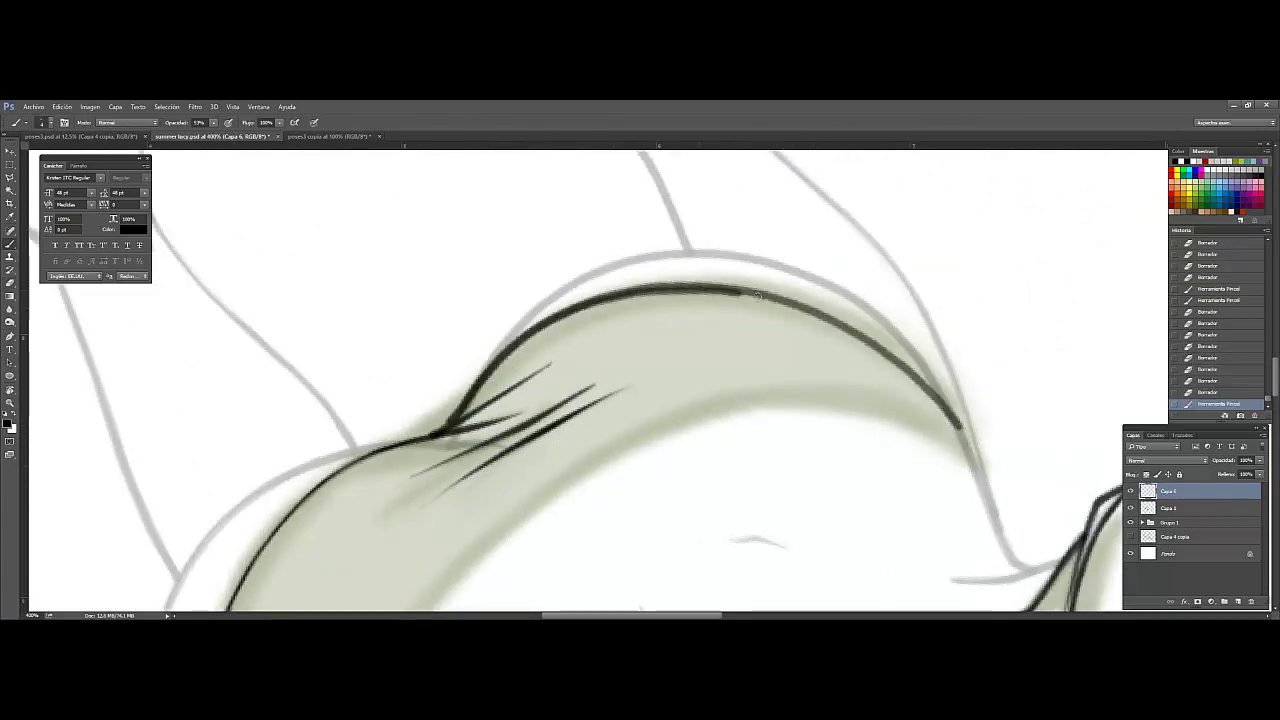
{"action": "key", "text": "ctrl+z"}
{"action": "left_click_drag", "start_coordinate": [442, 435], "coordinate": [952, 425]}
{"action": "key", "text": "e"}
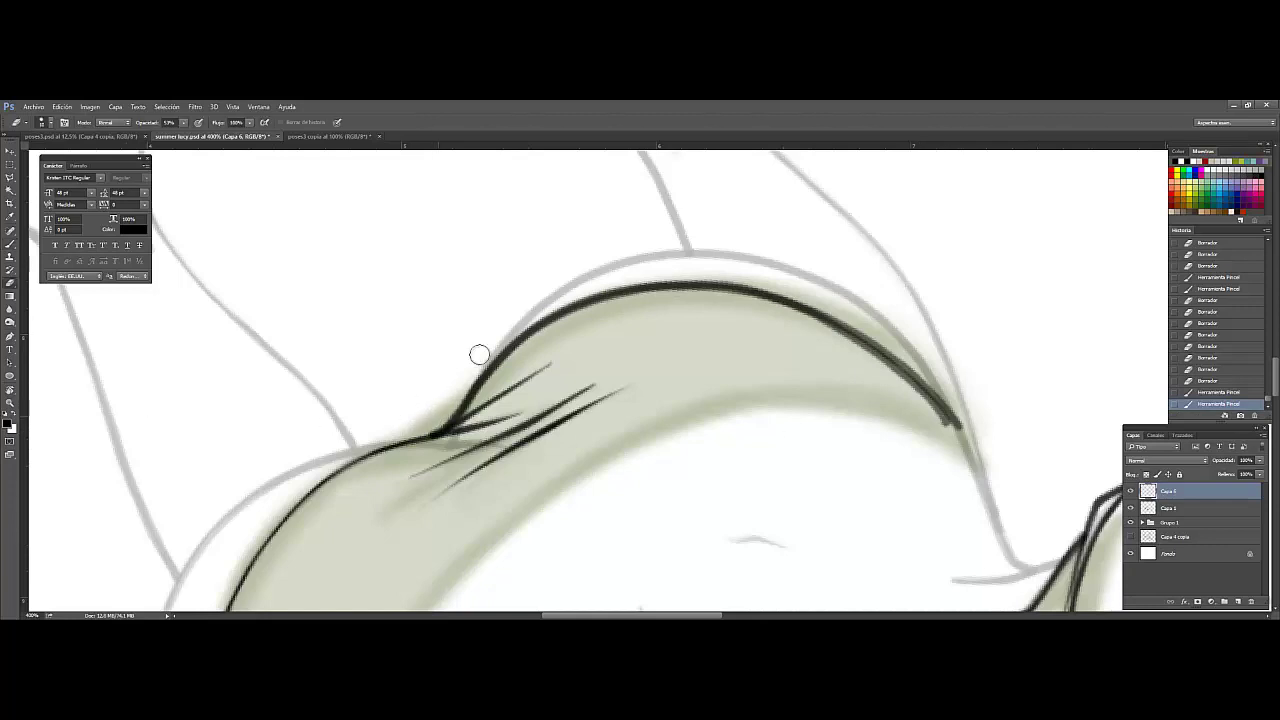
{"action": "mouse_move", "coordinate": [477, 354]}
{"action": "left_mouse_down"}
{"action": "mouse_move", "coordinate": [606, 278]}
{"action": "mouse_move", "coordinate": [520, 354]}
{"action": "mouse_move", "coordinate": [537, 337]}
{"action": "left_mouse_up"}
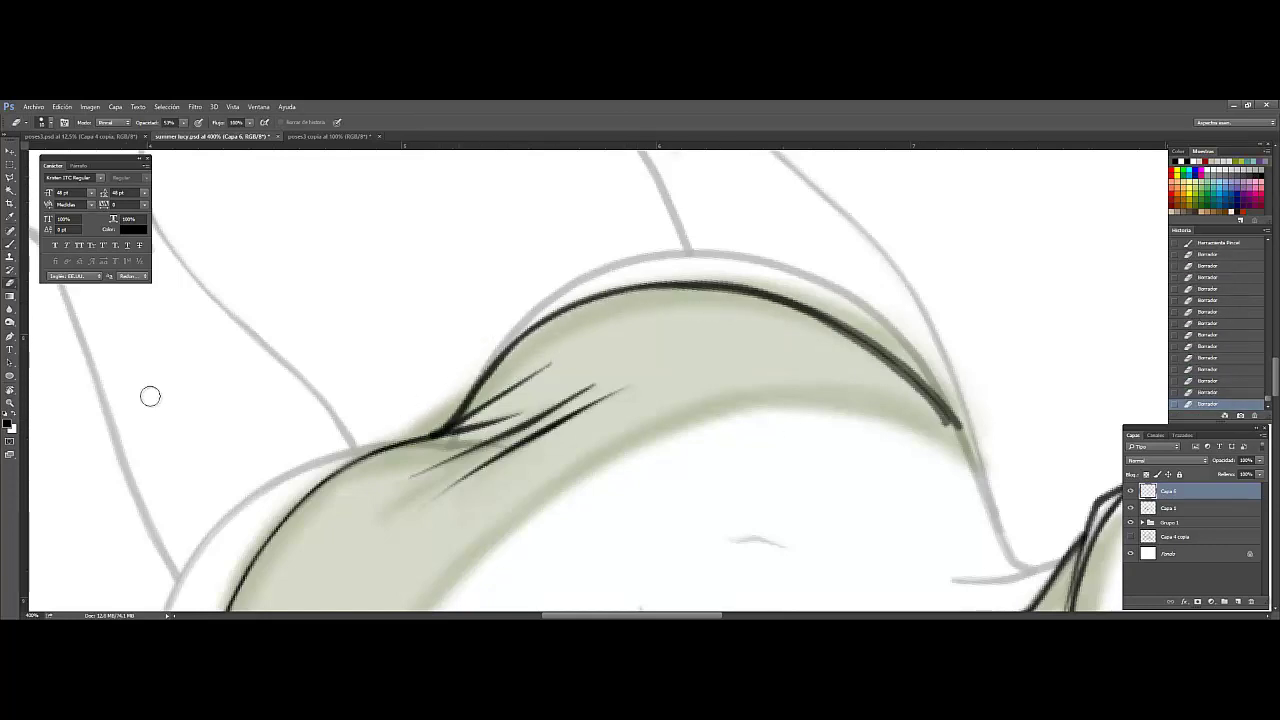
Step: At about -55° rotation, redraw the dark rim strokes and erase them thinner
{"action": "key", "text": "r"}
{"action": "mouse_move", "coordinate": [149, 394]}
{"action": "left_mouse_down"}
{"action": "mouse_move", "coordinate": [678, 367]}
{"action": "mouse_move", "coordinate": [700, 340]}
{"action": "left_mouse_up"}
{"action": "key", "text": "b"}
{"action": "mouse_move", "coordinate": [814, 224]}
{"action": "left_mouse_down"}
{"action": "mouse_move", "coordinate": [580, 372]}
{"action": "mouse_move", "coordinate": [548, 430]}
{"action": "mouse_move", "coordinate": [586, 365]}
{"action": "left_mouse_up"}
{"action": "key", "text": "e"}
{"action": "mouse_move", "coordinate": [814, 209]}
{"action": "left_mouse_down"}
{"action": "mouse_move", "coordinate": [843, 240]}
{"action": "mouse_move", "coordinate": [688, 286]}
{"action": "left_mouse_up"}
{"action": "left_click_drag", "start_coordinate": [790, 226], "coordinate": [655, 319]}
{"action": "left_click_drag", "start_coordinate": [724, 272], "coordinate": [737, 265]}
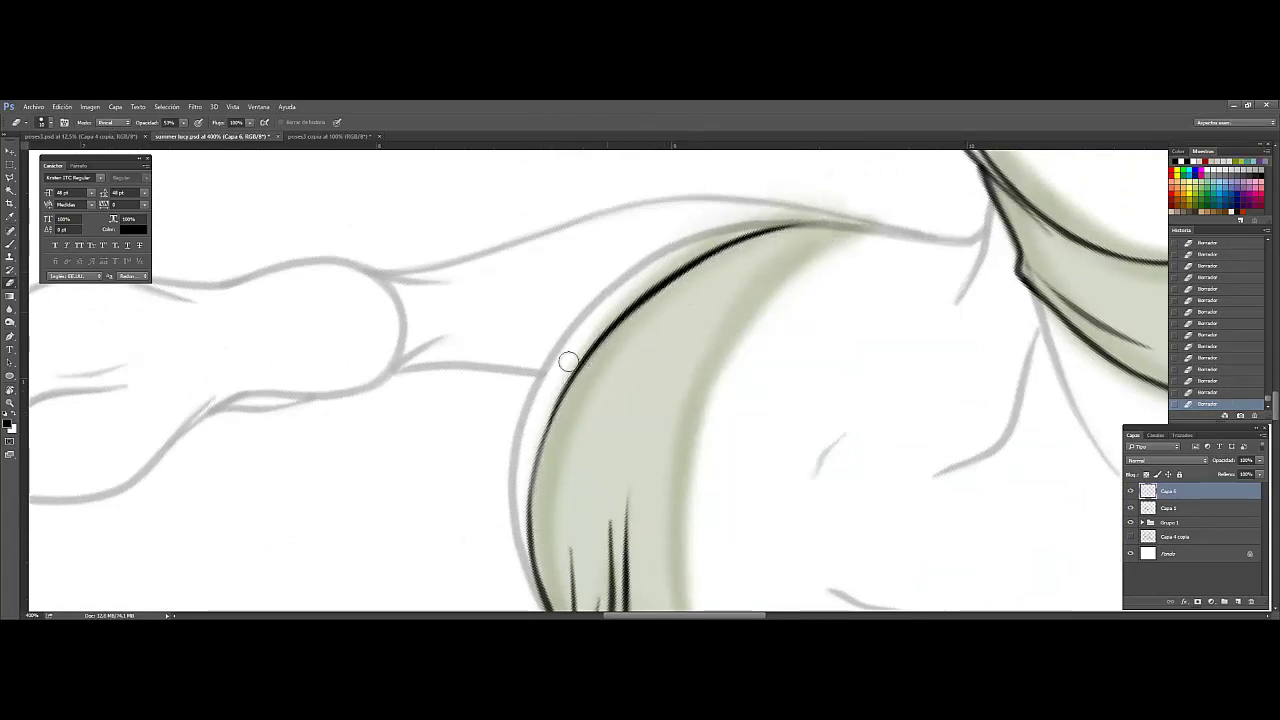
{"action": "left_click_drag", "start_coordinate": [567, 361], "coordinate": [624, 332]}
{"action": "scroll", "coordinate": [615, 300], "scroll_direction": "down", "scroll_amount": 3}
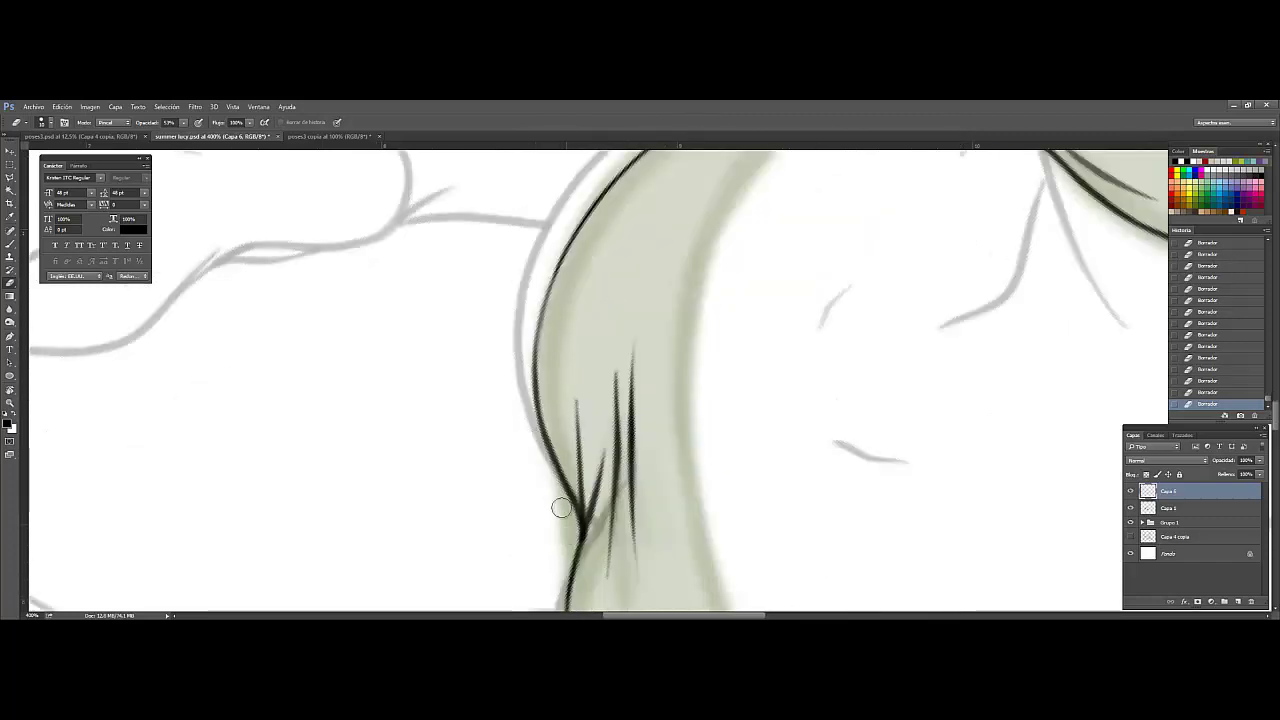
Step: Add a crease stroke at the fold, rotate the view to 42°, and ink the band's inner curve
{"action": "left_click_drag", "start_coordinate": [860, 328], "coordinate": [791, 437]}
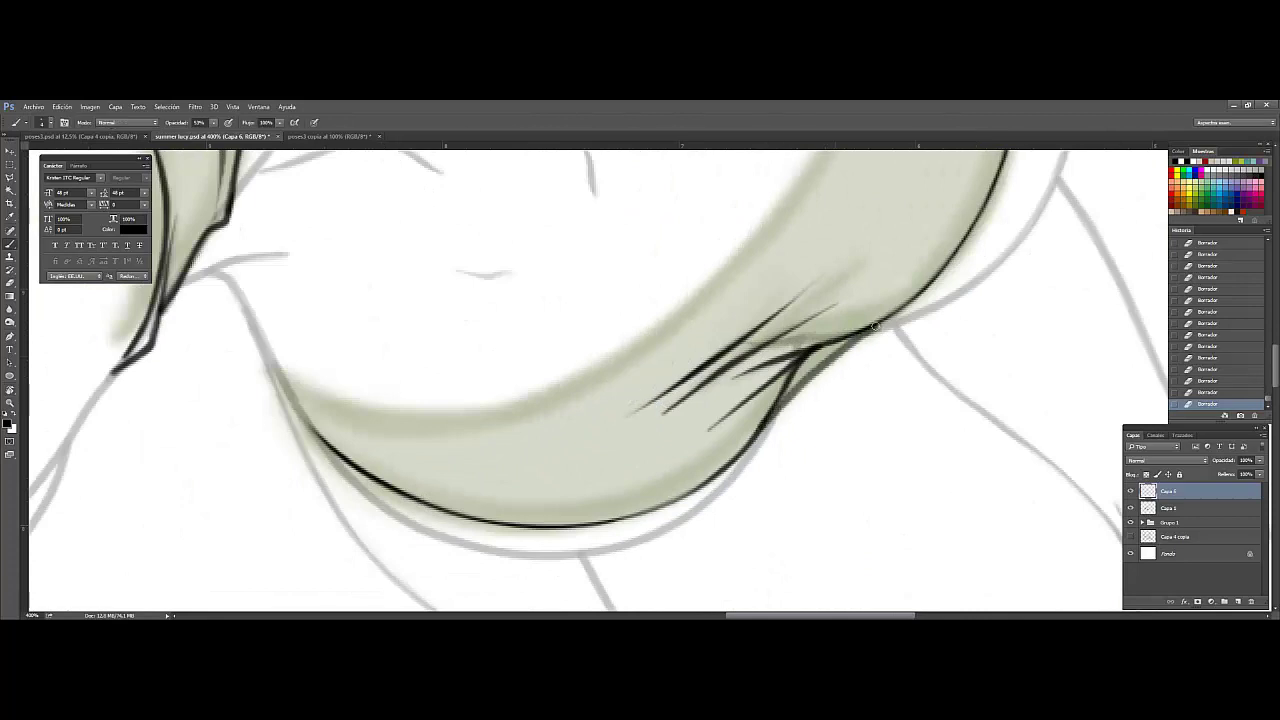
{"action": "key", "text": "ctrl+minus"}
{"action": "key", "text": "r"}
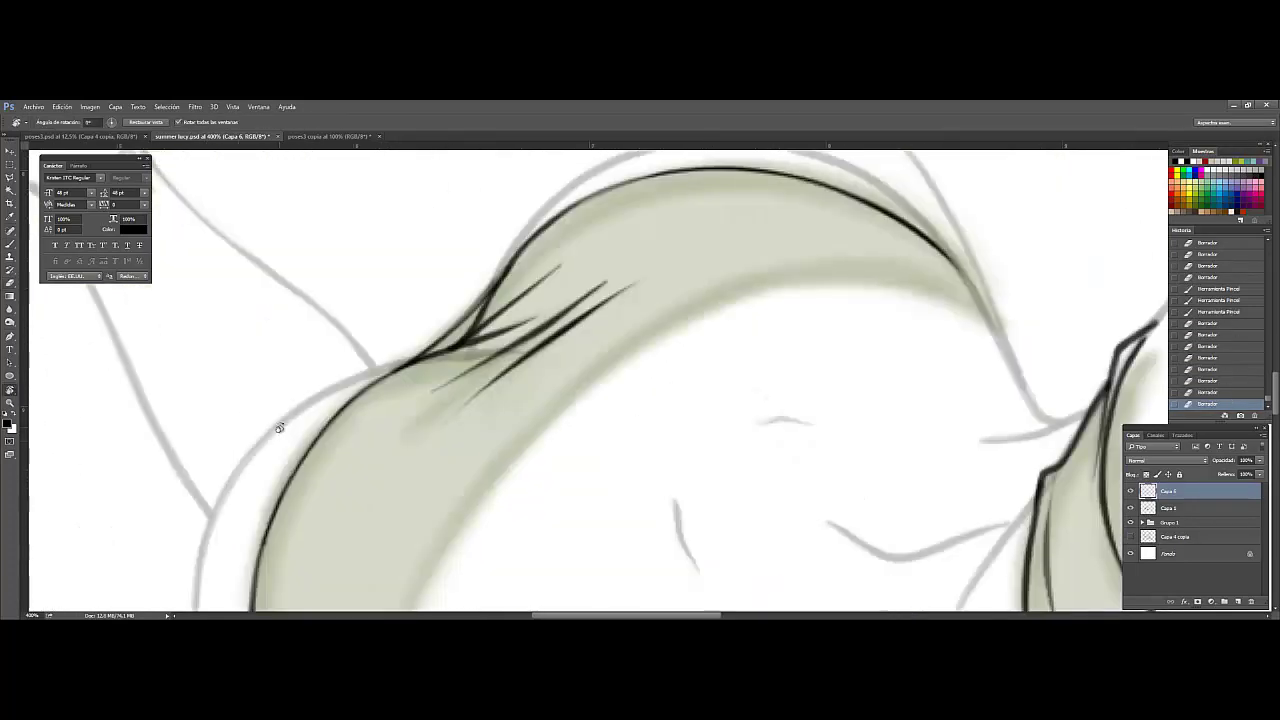
{"action": "left_click_drag", "start_coordinate": [908, 434], "coordinate": [266, 386]}
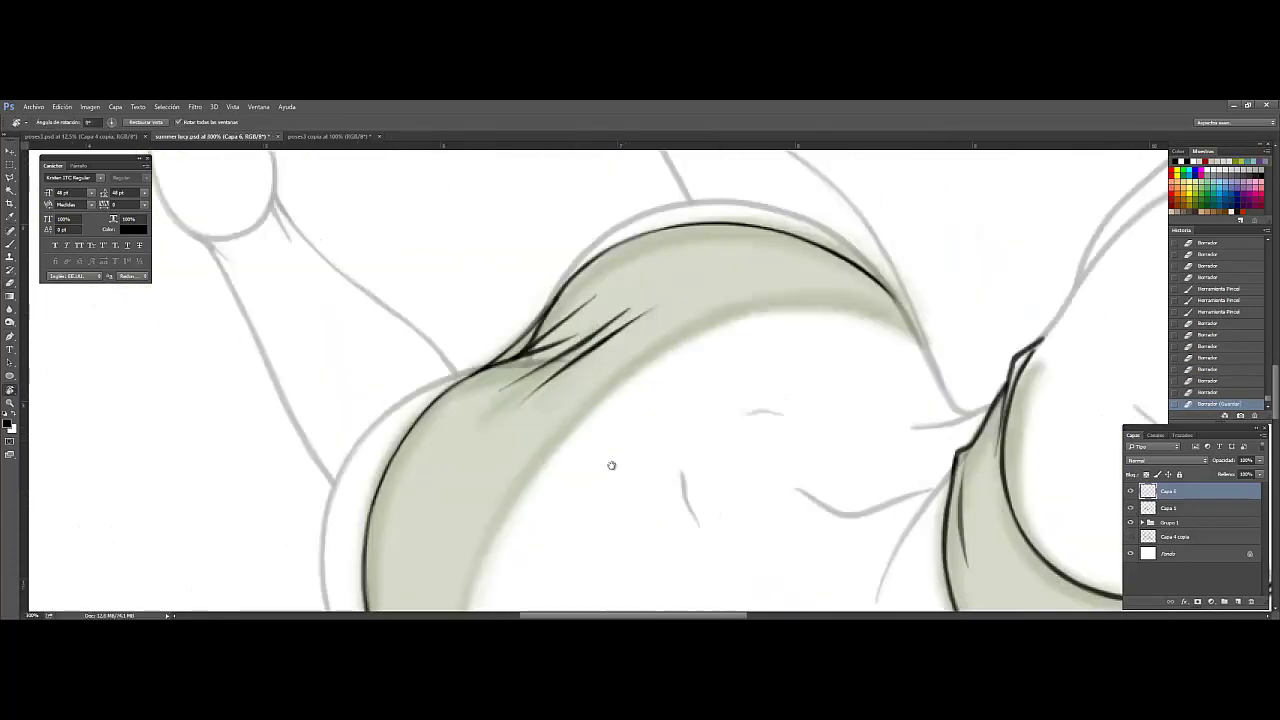
{"action": "left_click_drag", "start_coordinate": [608, 463], "coordinate": [278, 499]}
{"action": "key", "text": "b"}
{"action": "left_click_drag", "start_coordinate": [318, 544], "coordinate": [806, 275]}
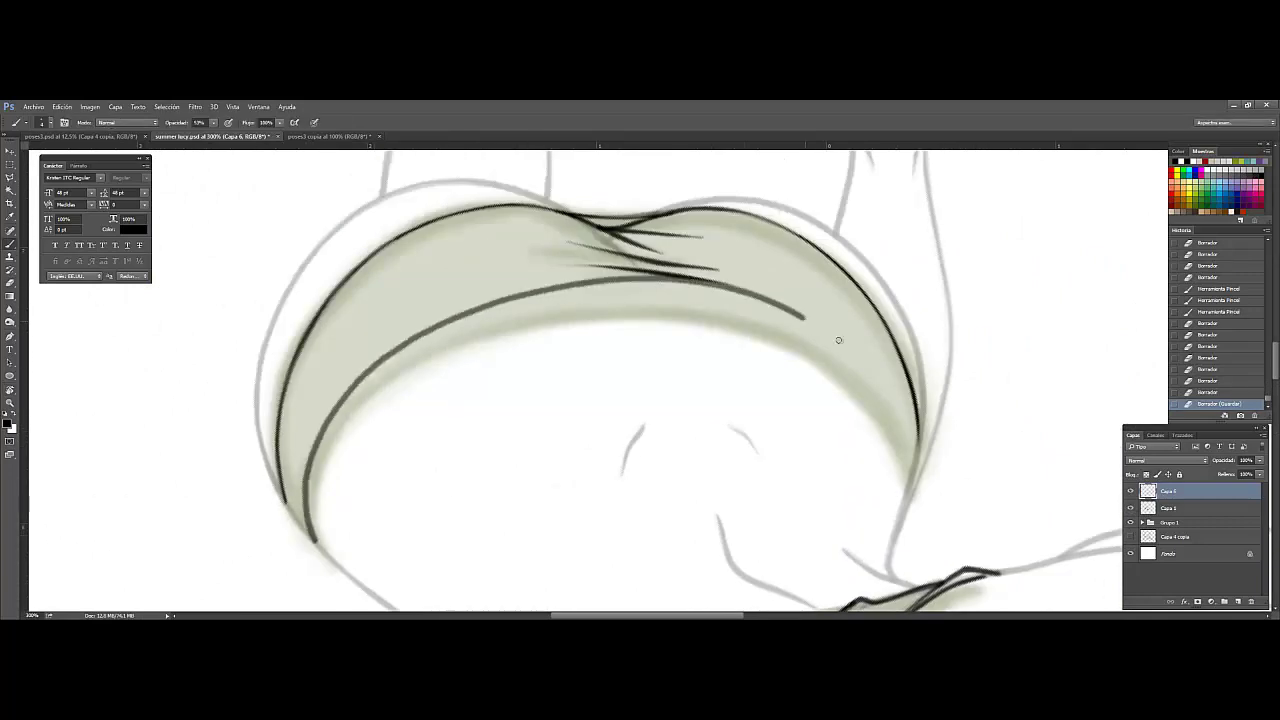
{"action": "key", "text": "ctrl+z"}
{"action": "mouse_move", "coordinate": [318, 552]}
{"action": "left_mouse_down"}
{"action": "mouse_move", "coordinate": [612, 317]}
{"action": "mouse_move", "coordinate": [902, 505]}
{"action": "mouse_move", "coordinate": [657, 317]}
{"action": "left_mouse_up"}
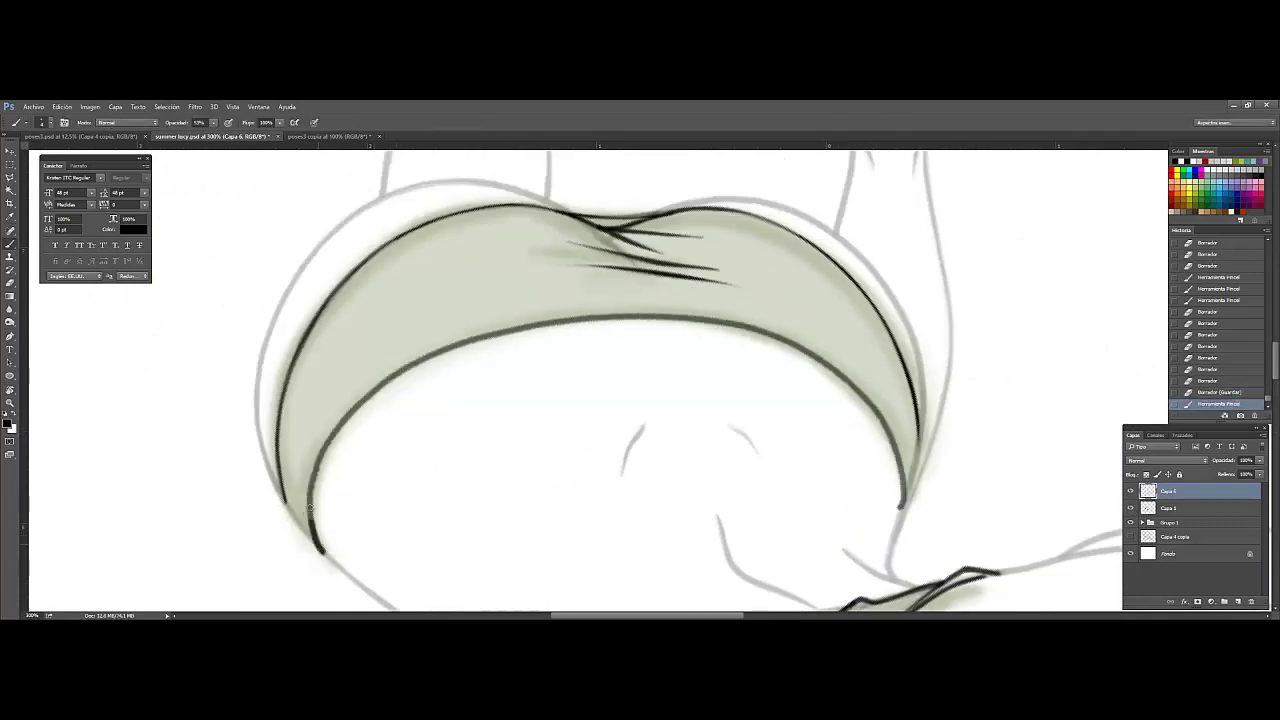
Step: Erase the inner curve's ends to taper them and soften its edge
{"action": "key", "text": "e"}
{"action": "mouse_move", "coordinate": [893, 445]}
{"action": "left_mouse_down"}
{"action": "mouse_move", "coordinate": [900, 510]}
{"action": "mouse_move", "coordinate": [886, 530]}
{"action": "mouse_move", "coordinate": [916, 516]}
{"action": "left_mouse_up"}
{"action": "left_click_drag", "start_coordinate": [428, 440], "coordinate": [458, 424]}
{"action": "scroll", "coordinate": [458, 424], "scroll_direction": "up", "scroll_amount": 1}
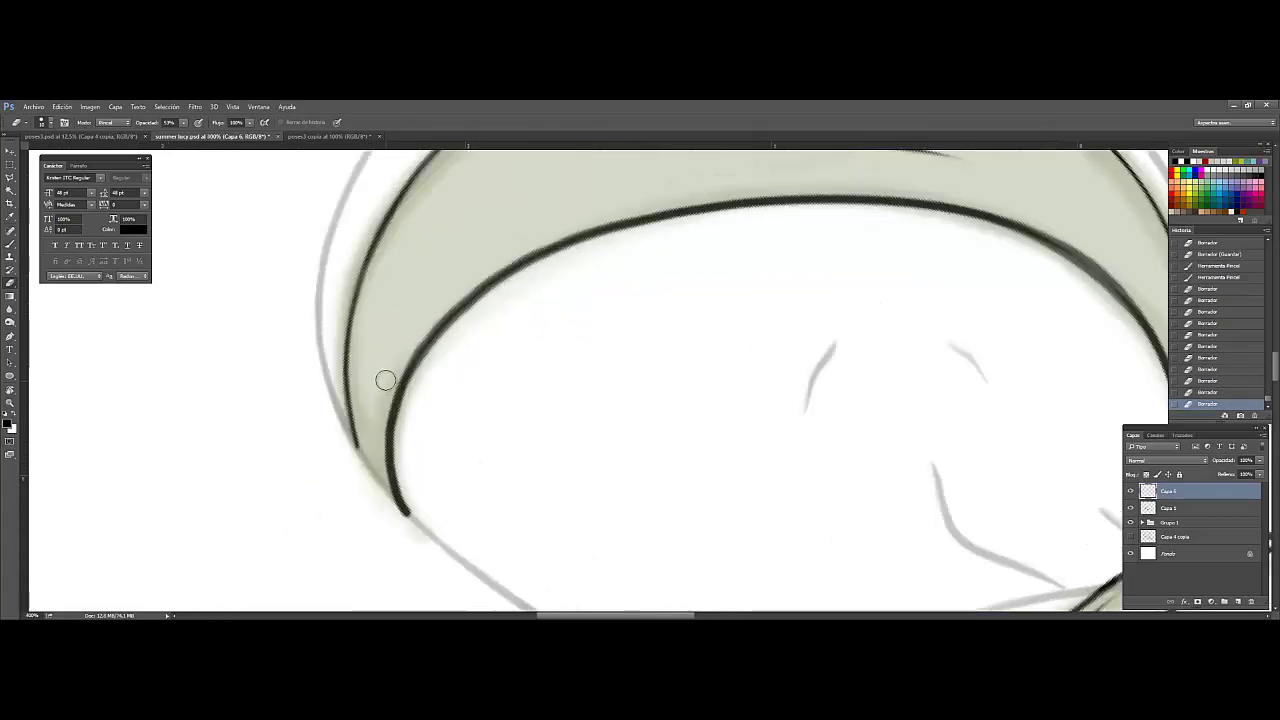
{"action": "left_click_drag", "start_coordinate": [385, 380], "coordinate": [388, 366]}
{"action": "left_click_drag", "start_coordinate": [411, 489], "coordinate": [418, 382]}
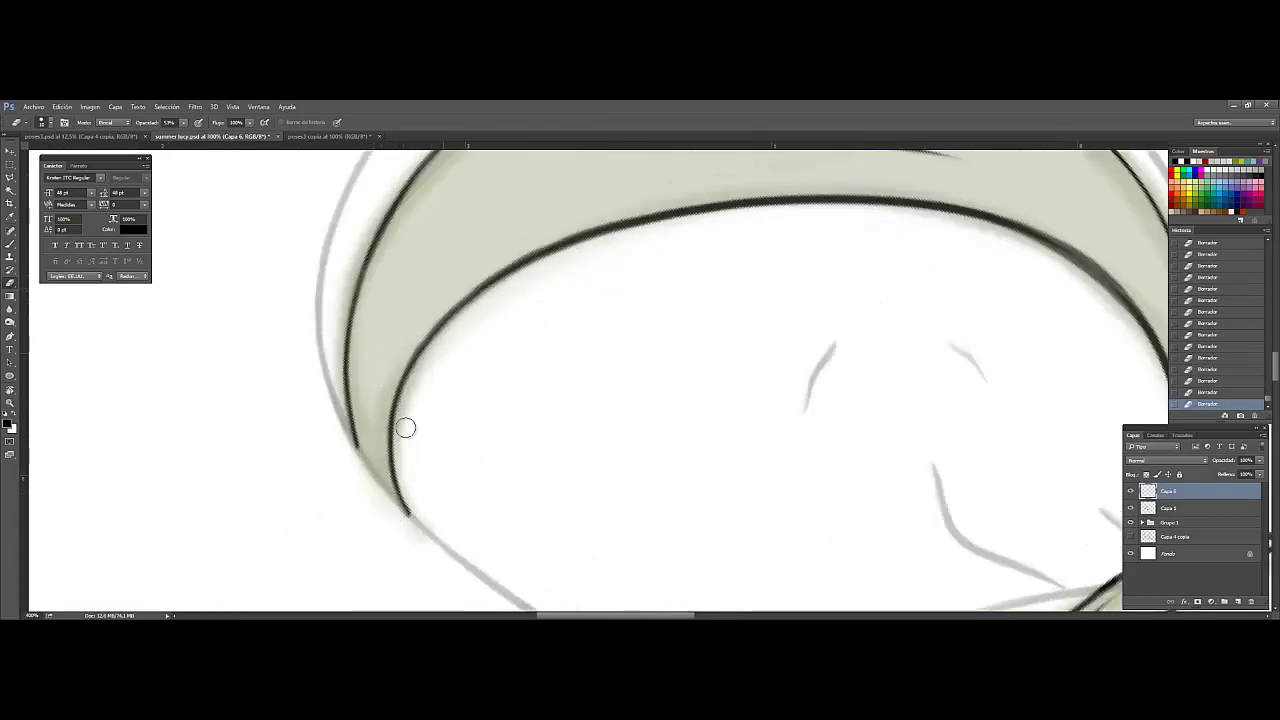
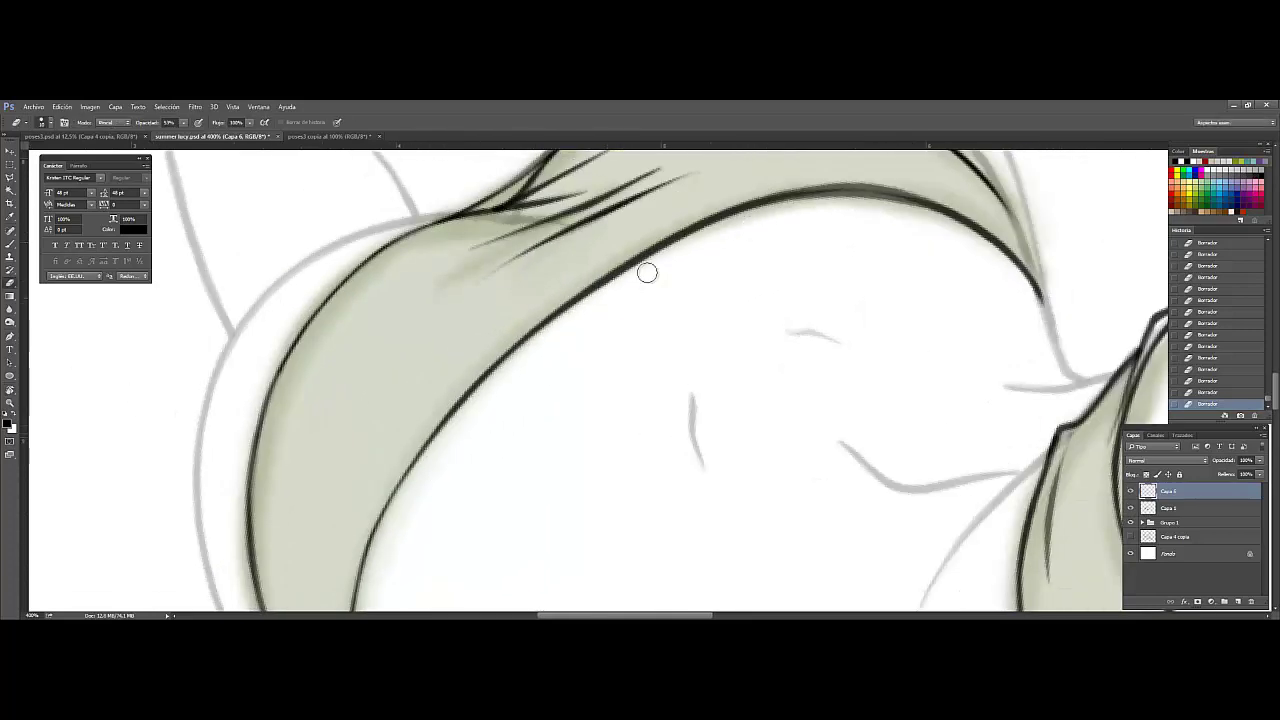
Step: Erase the grey haze along the bikini curves, rotating the canvas to follow them
{"action": "left_click_drag", "start_coordinate": [647, 272], "coordinate": [767, 219]}
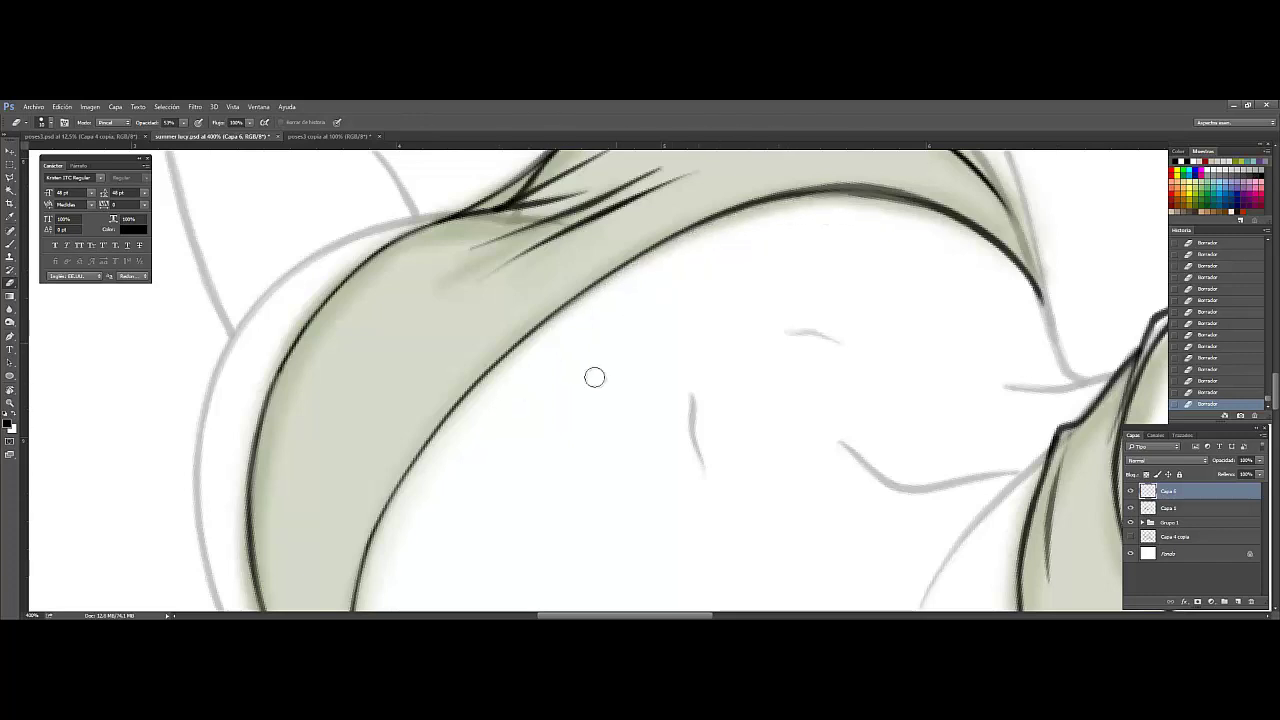
{"action": "mouse_move", "coordinate": [594, 374]}
{"action": "left_mouse_down"}
{"action": "mouse_move", "coordinate": [629, 366]}
{"action": "mouse_move", "coordinate": [531, 377]}
{"action": "left_mouse_up"}
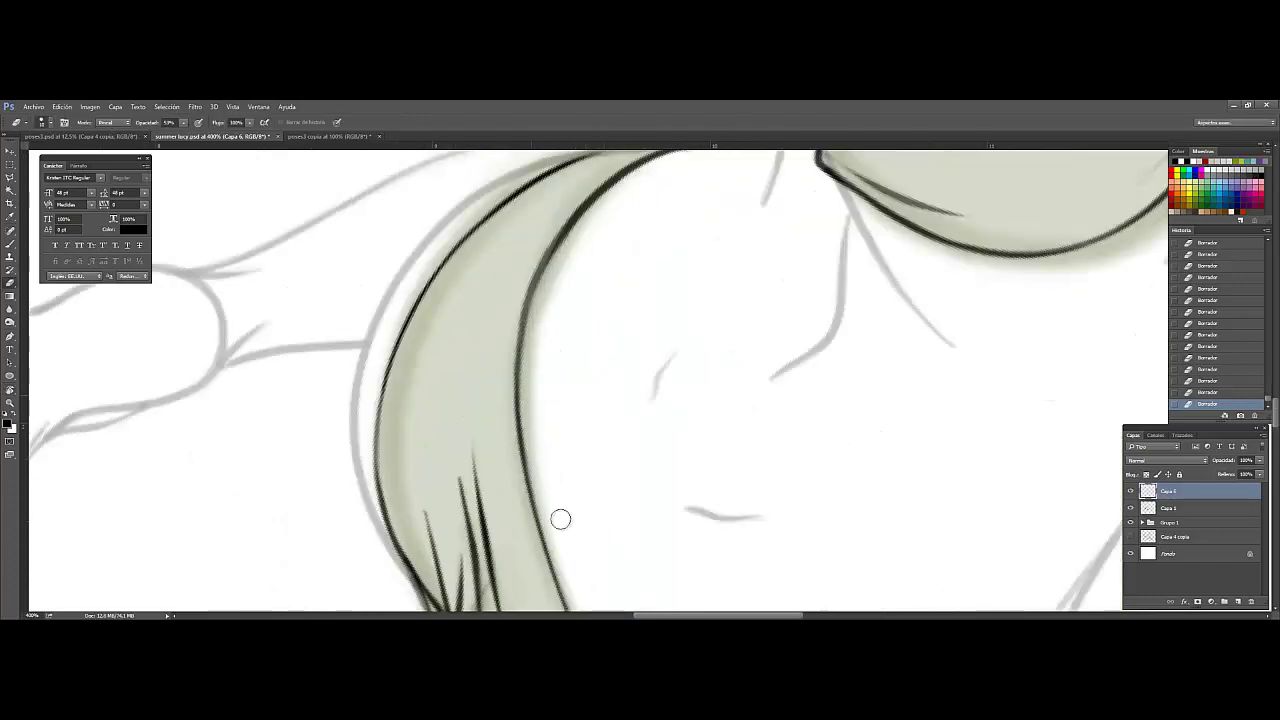
{"action": "mouse_move", "coordinate": [674, 231]}
{"action": "left_mouse_down"}
{"action": "mouse_move", "coordinate": [569, 311]}
{"action": "mouse_move", "coordinate": [531, 373]}
{"action": "left_mouse_up"}
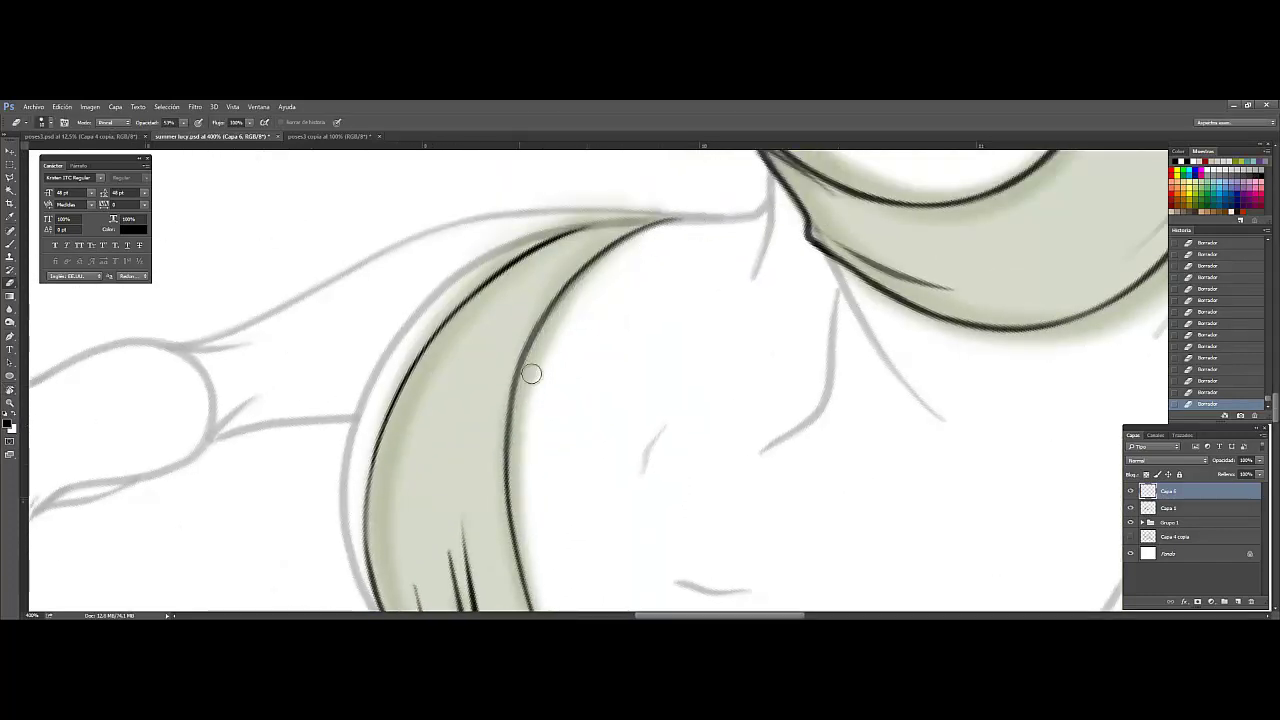
{"action": "key", "text": "ctrl+minus"}
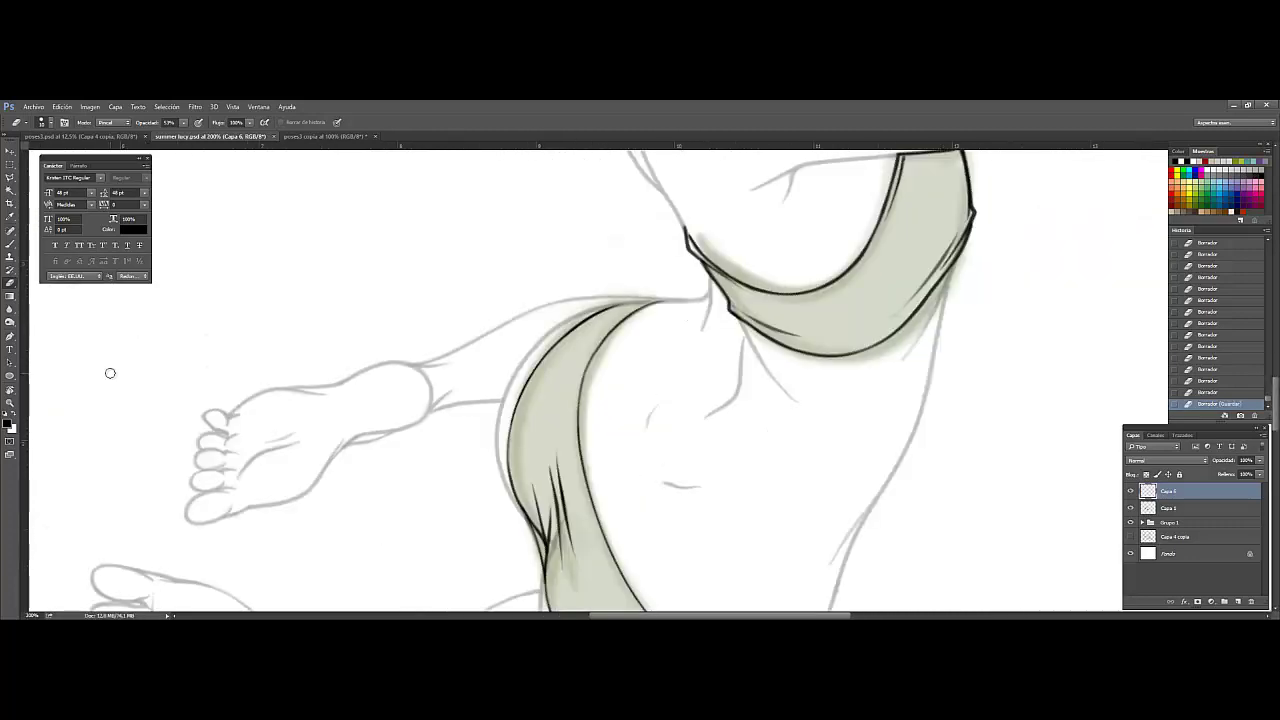
{"action": "left_click_drag", "start_coordinate": [109, 371], "coordinate": [1168, 550]}
Step: Hide the grey fill layer and zoom in on the bikini lines with the Brush ready
{"action": "left_click", "coordinate": [1131, 508]}
{"action": "key", "text": "b"}
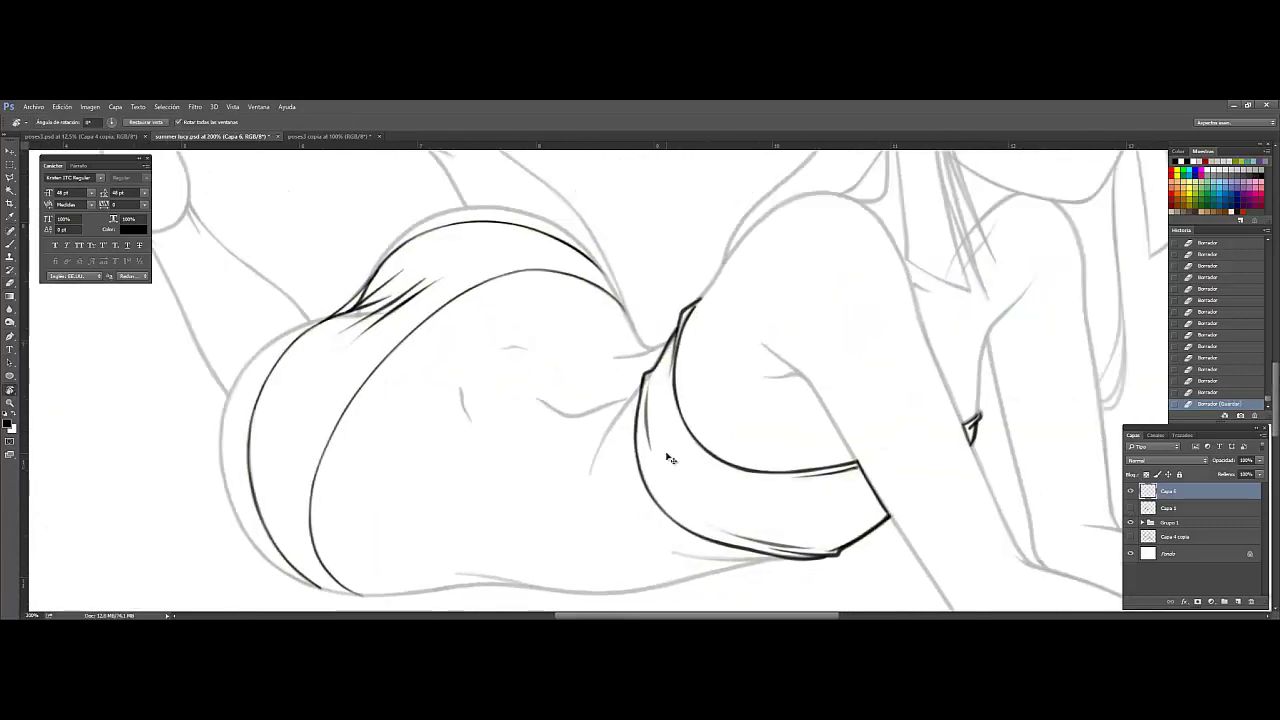
{"action": "key", "text": "ctrl+plus"}
{"action": "right_click", "coordinate": [676, 432]}
{"action": "key", "text": "Return"}
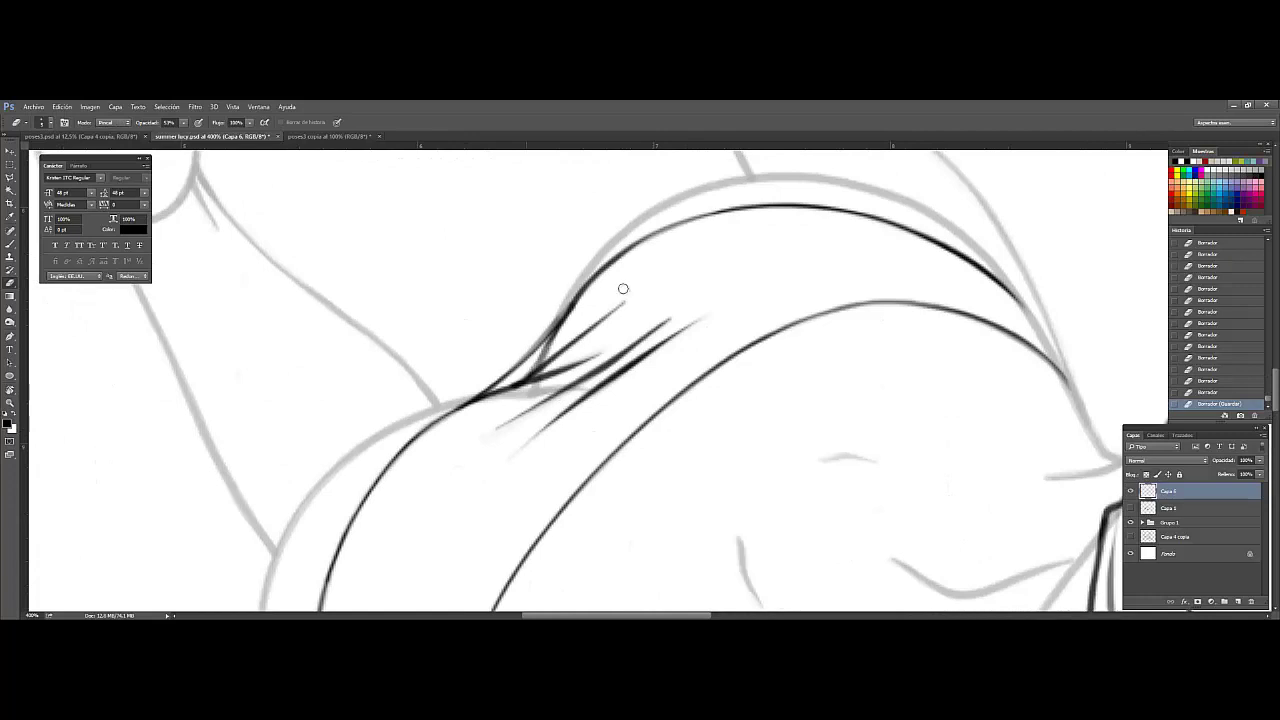
{"action": "mouse_move", "coordinate": [902, 494]}
{"action": "left_mouse_down"}
{"action": "mouse_move", "coordinate": [797, 265]}
{"action": "mouse_move", "coordinate": [843, 346]}
{"action": "mouse_move", "coordinate": [840, 314]}
{"action": "mouse_move", "coordinate": [803, 263]}
{"action": "mouse_move", "coordinate": [823, 269]}
{"action": "mouse_move", "coordinate": [543, 437]}
{"action": "left_mouse_up"}
Step: Trim stray ink on the bikini outline, then reset the canvas rotation to 0°
{"action": "key", "text": "e"}
{"action": "left_click_drag", "start_coordinate": [432, 340], "coordinate": [452, 413]}
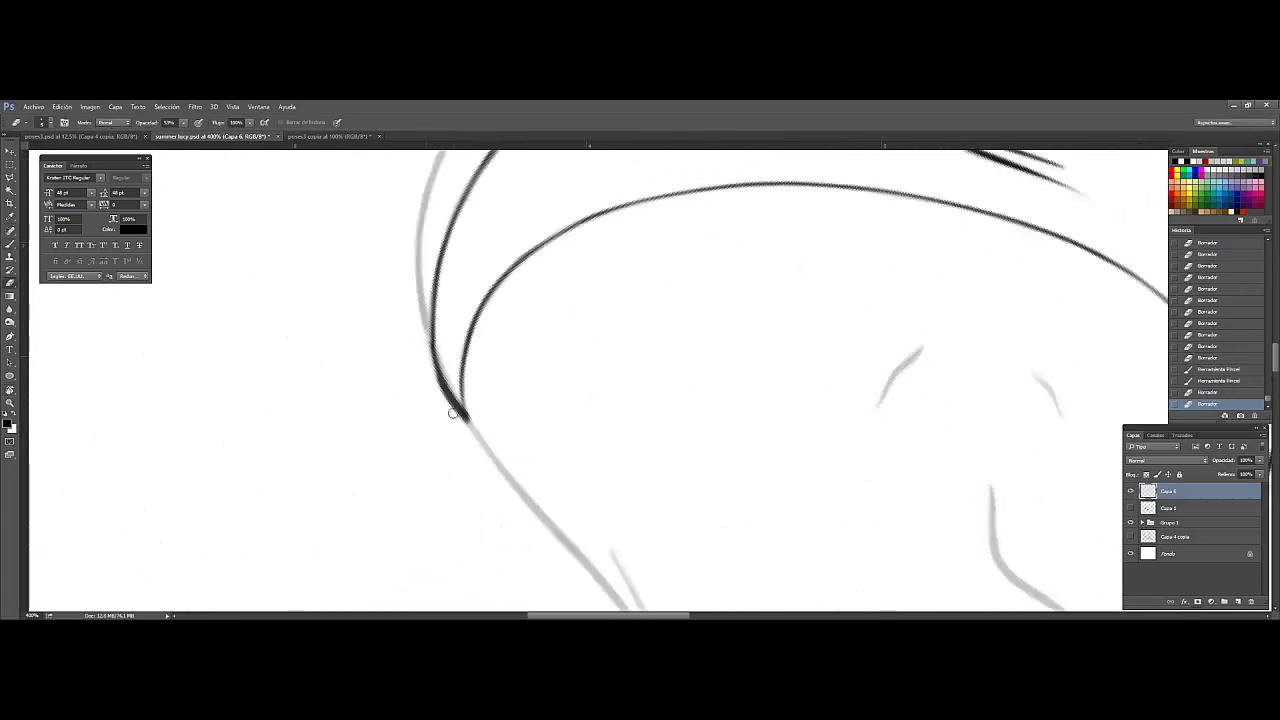
{"action": "scroll", "coordinate": [453, 315], "scroll_direction": "up", "scroll_amount": 2}
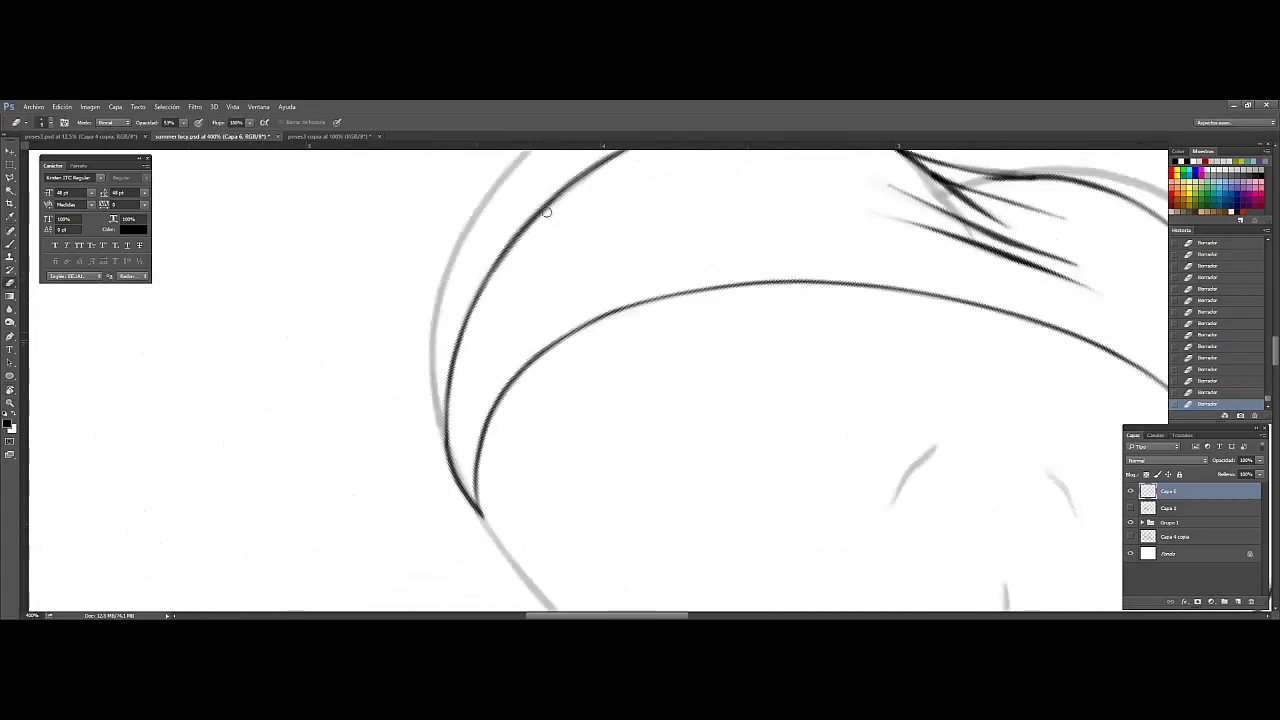
{"action": "left_click_drag", "start_coordinate": [546, 220], "coordinate": [606, 298]}
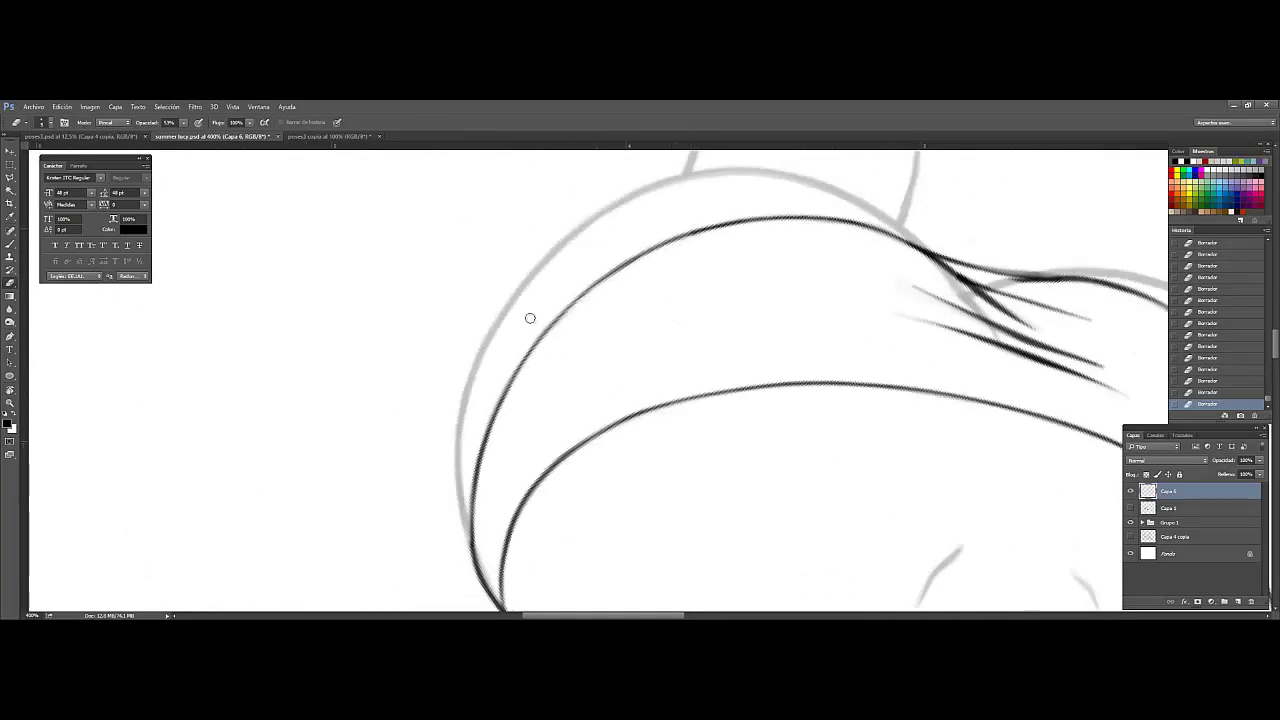
{"action": "scroll", "coordinate": [530, 318], "scroll_direction": "down", "scroll_amount": 5}
{"action": "key", "text": "r"}
{"action": "left_click_drag", "start_coordinate": [506, 343], "coordinate": [600, 380]}
{"action": "key", "text": "Escape"}
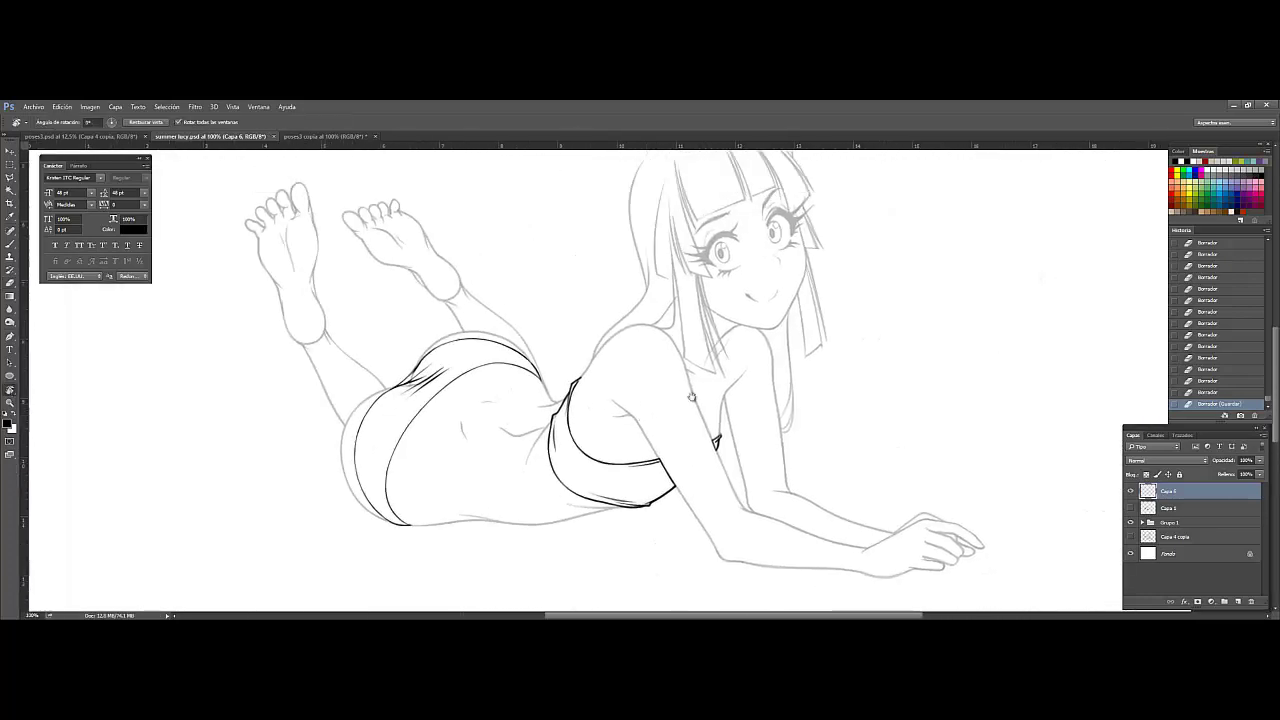
Step: Show the sketch layer Capa 4 copia and add new layer Capa 7 above it
{"action": "scroll", "coordinate": [770, 381], "scroll_direction": "up", "scroll_amount": 1}
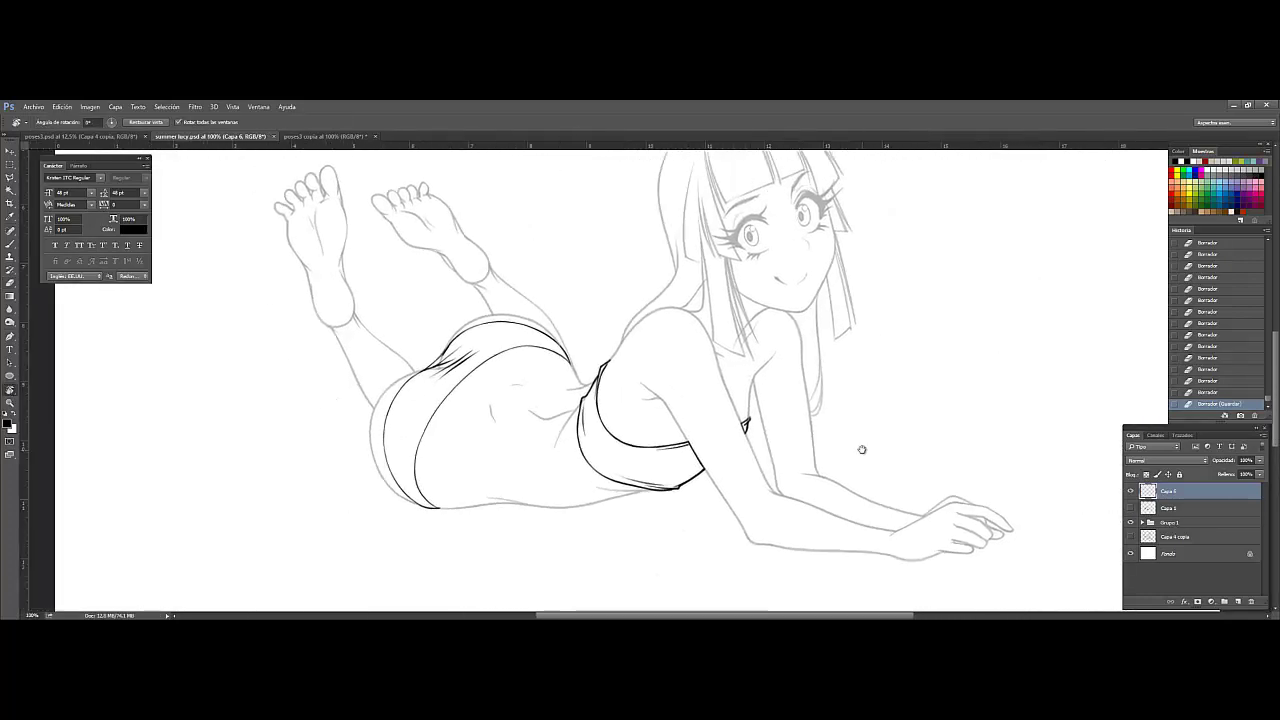
{"action": "scroll", "coordinate": [786, 449], "scroll_direction": "up", "scroll_amount": 1}
{"action": "left_click", "coordinate": [1130, 537]}
{"action": "left_click", "coordinate": [1167, 537]}
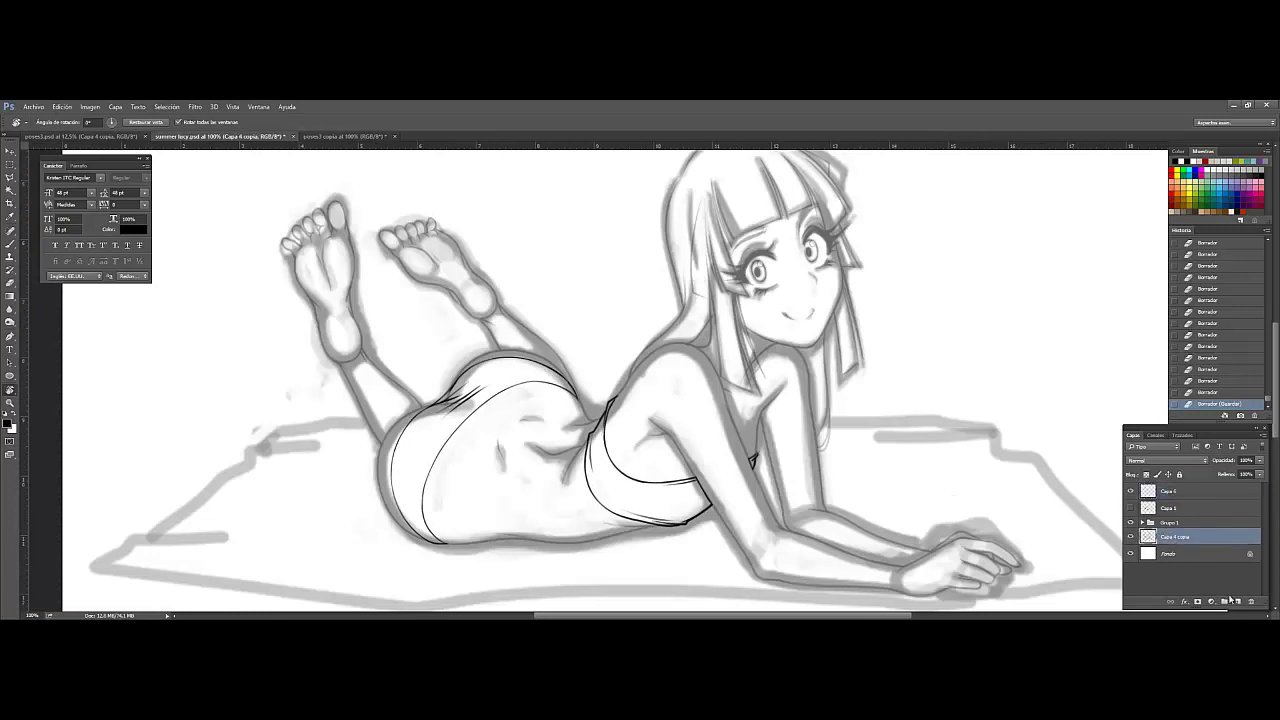
{"action": "key", "text": "ctrl+shift+alt+n"}
{"action": "key", "text": "b"}
Step: Ink the towel's far edge line, thinning it and redrawing its upper end
{"action": "scroll", "coordinate": [929, 486], "scroll_direction": "up", "scroll_amount": 1}
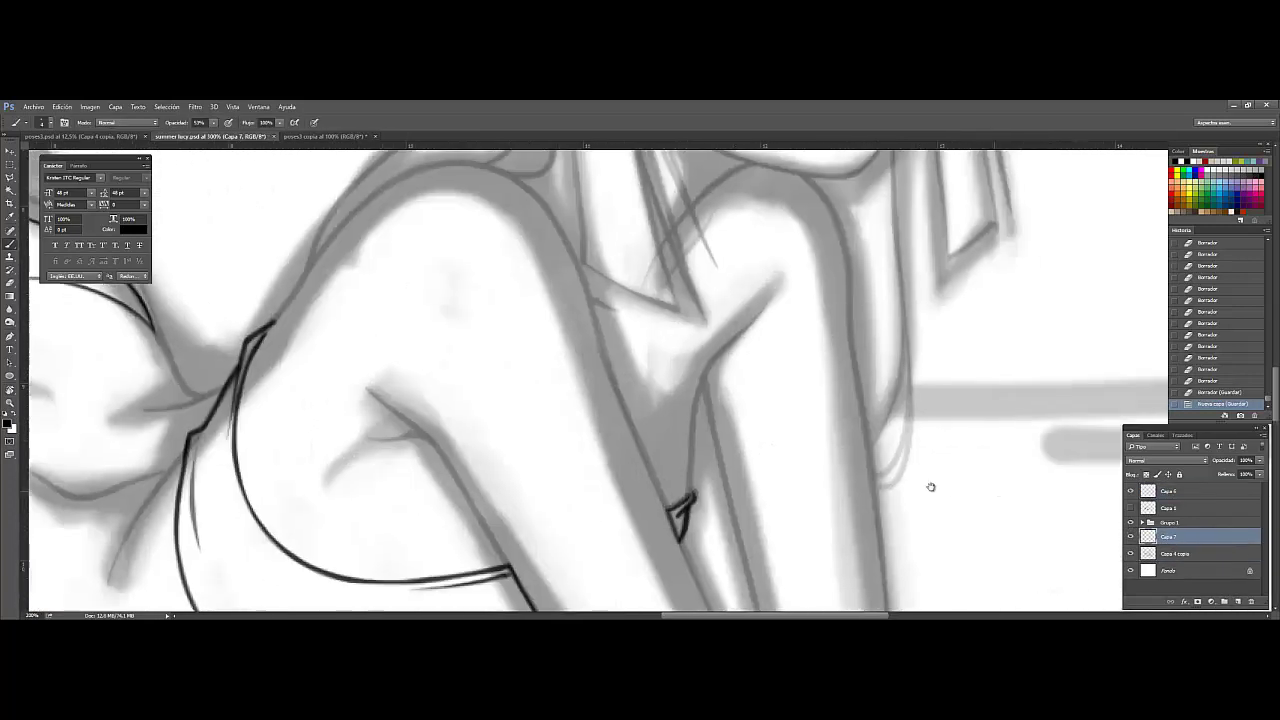
{"action": "mouse_move", "coordinate": [476, 382]}
{"action": "left_mouse_down"}
{"action": "mouse_move", "coordinate": [680, 370]}
{"action": "mouse_move", "coordinate": [975, 398]}
{"action": "left_mouse_up"}
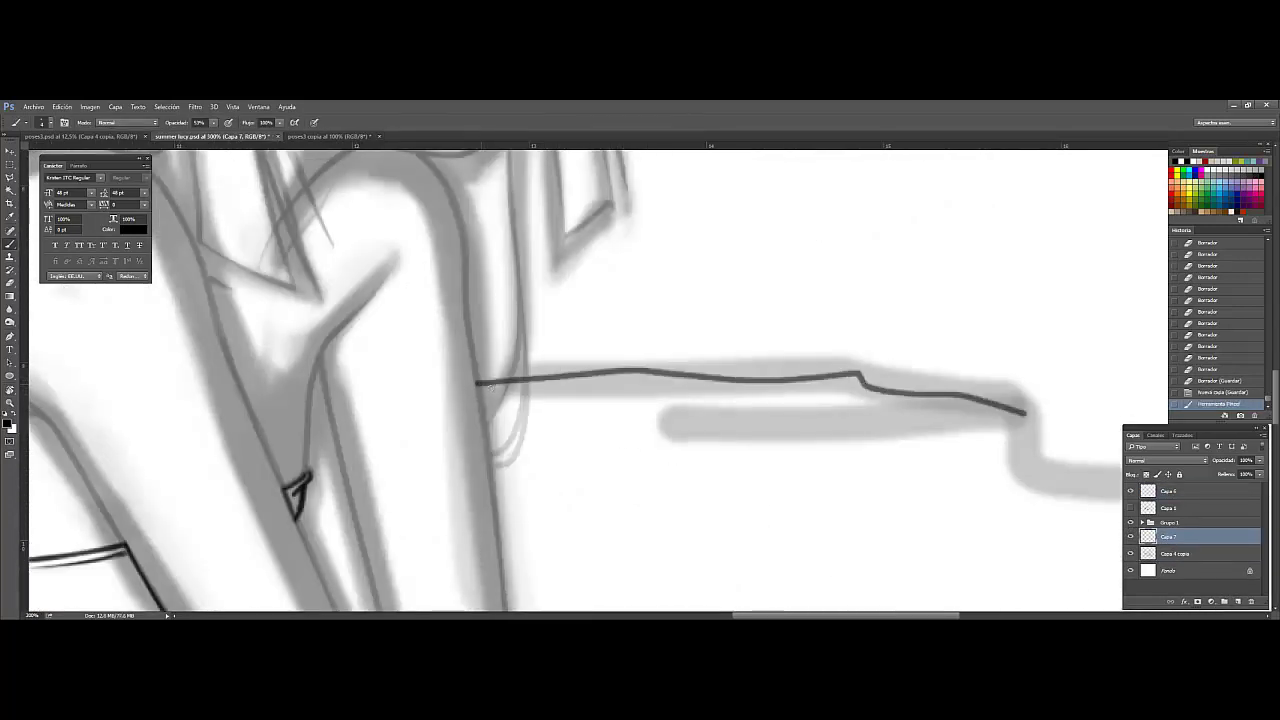
{"action": "right_click", "coordinate": [845, 388]}
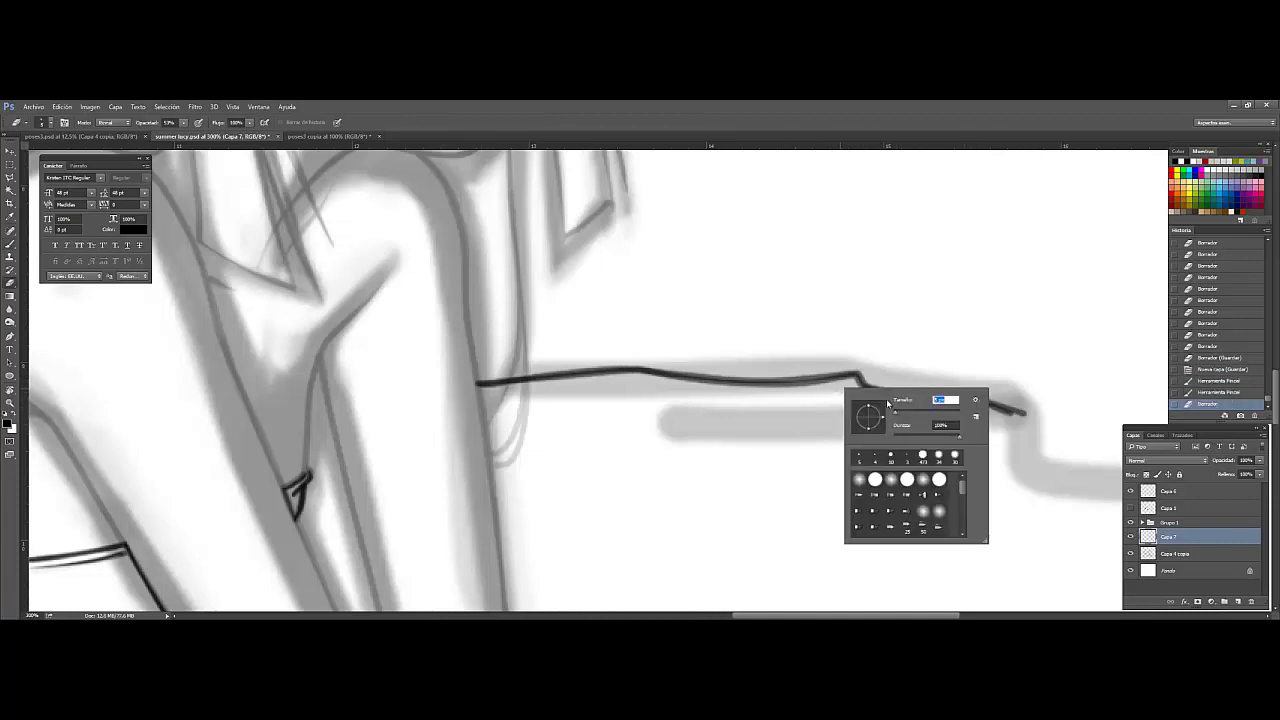
{"action": "key", "text": "Escape"}
{"action": "key", "text": "e"}
{"action": "mouse_move", "coordinate": [900, 420]}
{"action": "left_mouse_down"}
{"action": "mouse_move", "coordinate": [814, 286]}
{"action": "mouse_move", "coordinate": [834, 289]}
{"action": "mouse_move", "coordinate": [690, 380]}
{"action": "mouse_move", "coordinate": [997, 209]}
{"action": "mouse_move", "coordinate": [777, 319]}
{"action": "mouse_move", "coordinate": [1014, 166]}
{"action": "mouse_move", "coordinate": [969, 211]}
{"action": "mouse_move", "coordinate": [730, 267]}
{"action": "mouse_move", "coordinate": [792, 262]}
{"action": "left_mouse_up"}
{"action": "key", "text": "b"}
{"action": "key", "text": "e"}
{"action": "mouse_move", "coordinate": [785, 268]}
{"action": "left_mouse_down"}
{"action": "mouse_move", "coordinate": [955, 268]}
{"action": "mouse_move", "coordinate": [795, 263]}
{"action": "mouse_move", "coordinate": [825, 261]}
{"action": "mouse_move", "coordinate": [663, 398]}
{"action": "left_mouse_up"}
Step: Draw thin fold lines across the towel and along the forearm
{"action": "key", "text": "b"}
{"action": "key", "text": "e"}
{"action": "key", "text": "b"}
{"action": "key", "text": "e"}
{"action": "left_click_drag", "start_coordinate": [814, 322], "coordinate": [686, 397]}
{"action": "key", "text": "b"}
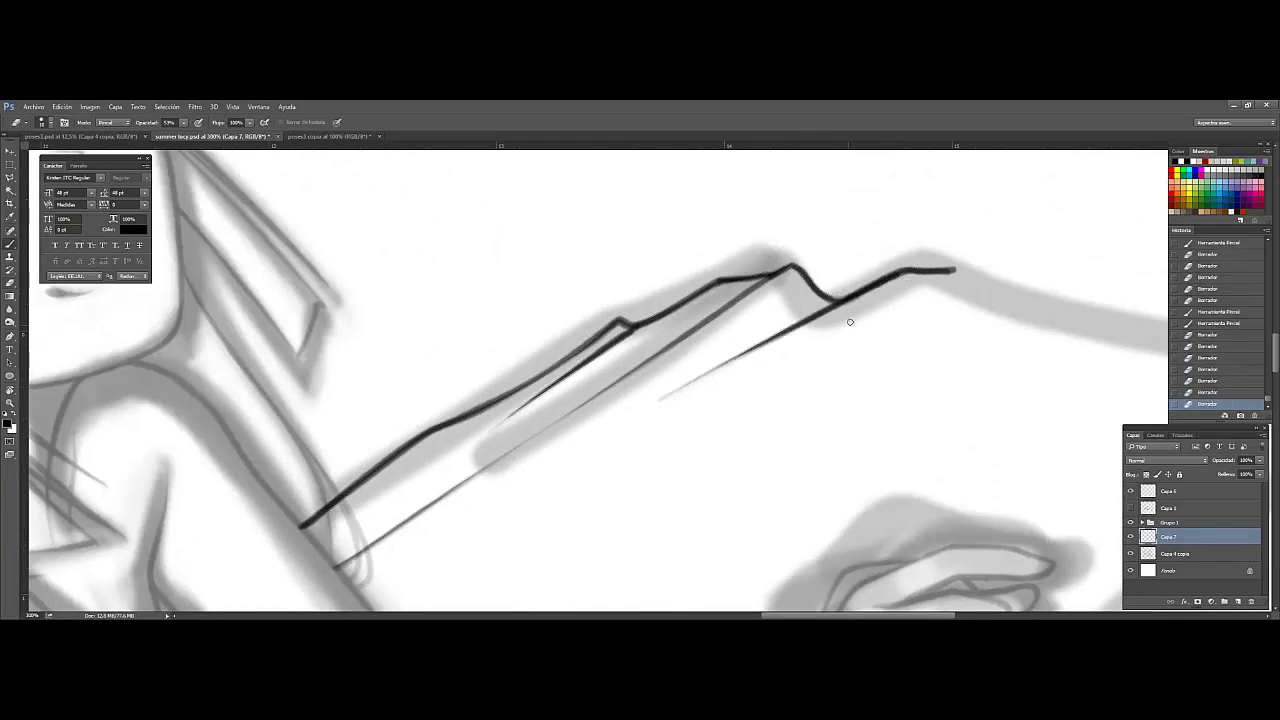
{"action": "left_click_drag", "start_coordinate": [866, 307], "coordinate": [528, 535]}
{"action": "left_click_drag", "start_coordinate": [720, 416], "coordinate": [822, 334]}
{"action": "left_click_drag", "start_coordinate": [603, 463], "coordinate": [717, 306]}
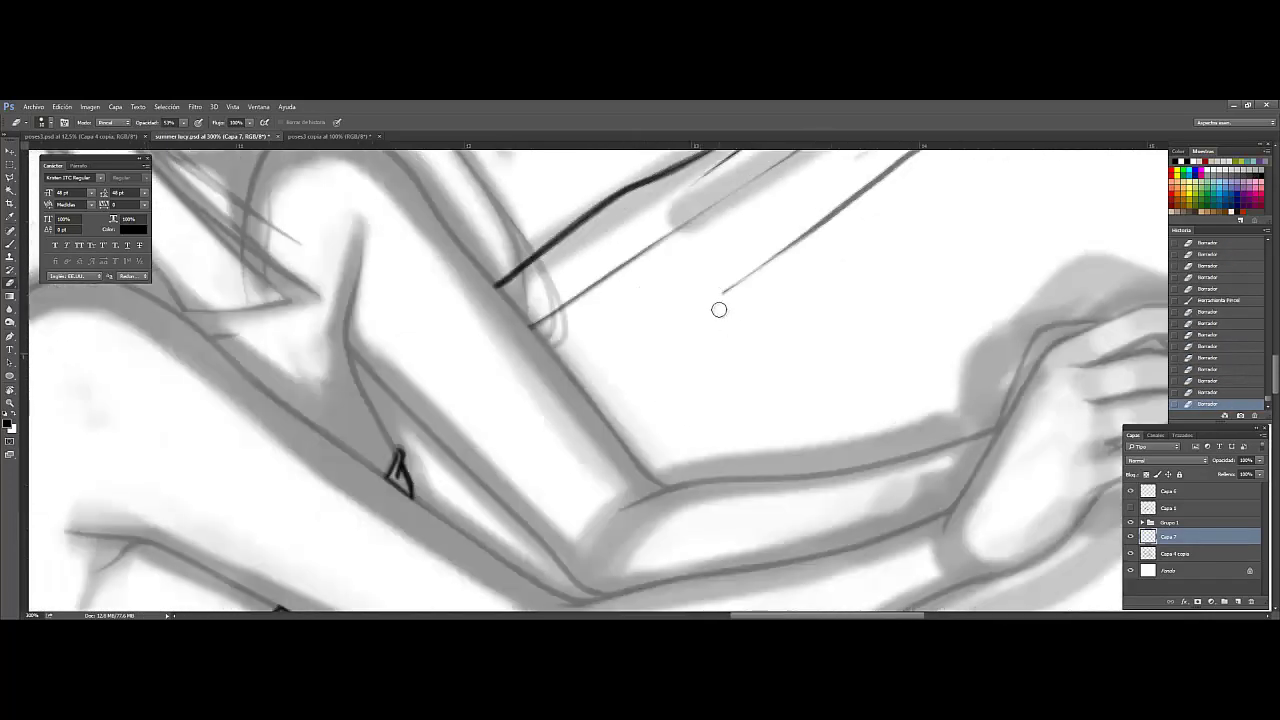
Step: Ink the towel's side edge toward the hand, redoing the end of the ridge
{"action": "left_click_drag", "start_coordinate": [657, 474], "coordinate": [838, 366]}
{"action": "key", "text": "ctrl+minus"}
{"action": "left_click_drag", "start_coordinate": [650, 530], "coordinate": [697, 275]}
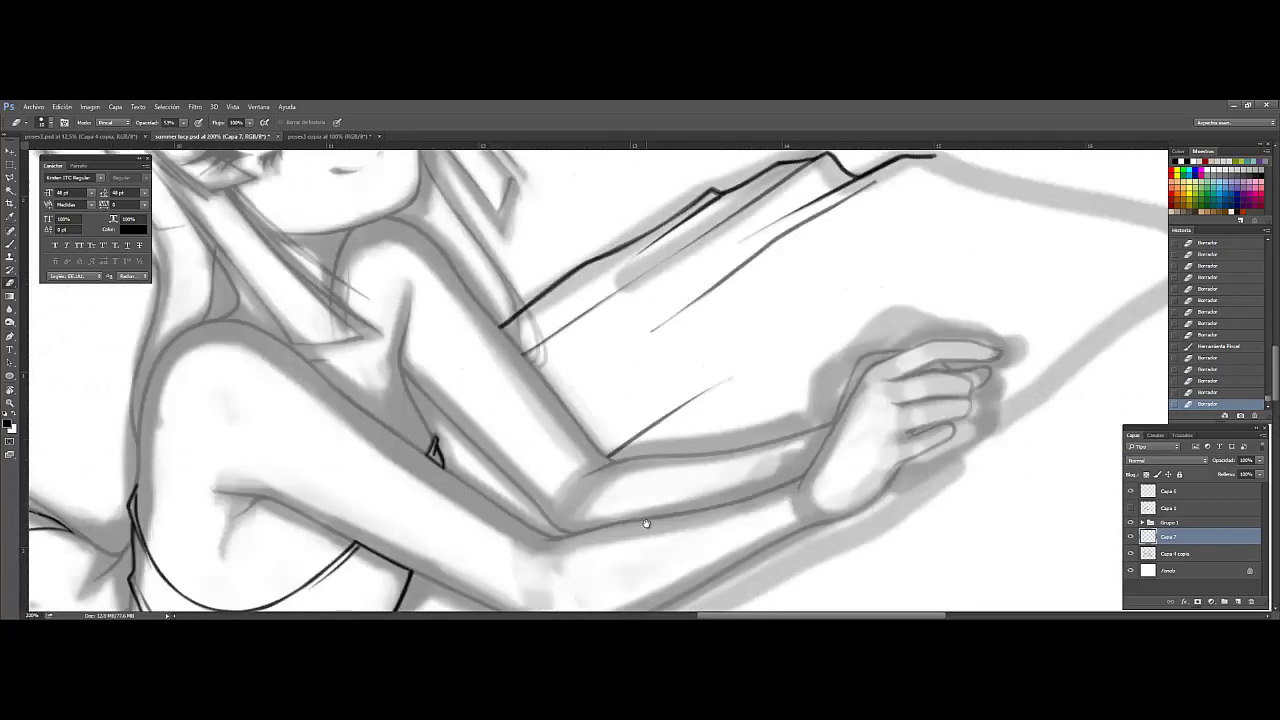
{"action": "key", "text": "b"}
{"action": "left_click_drag", "start_coordinate": [942, 355], "coordinate": [790, 468]}
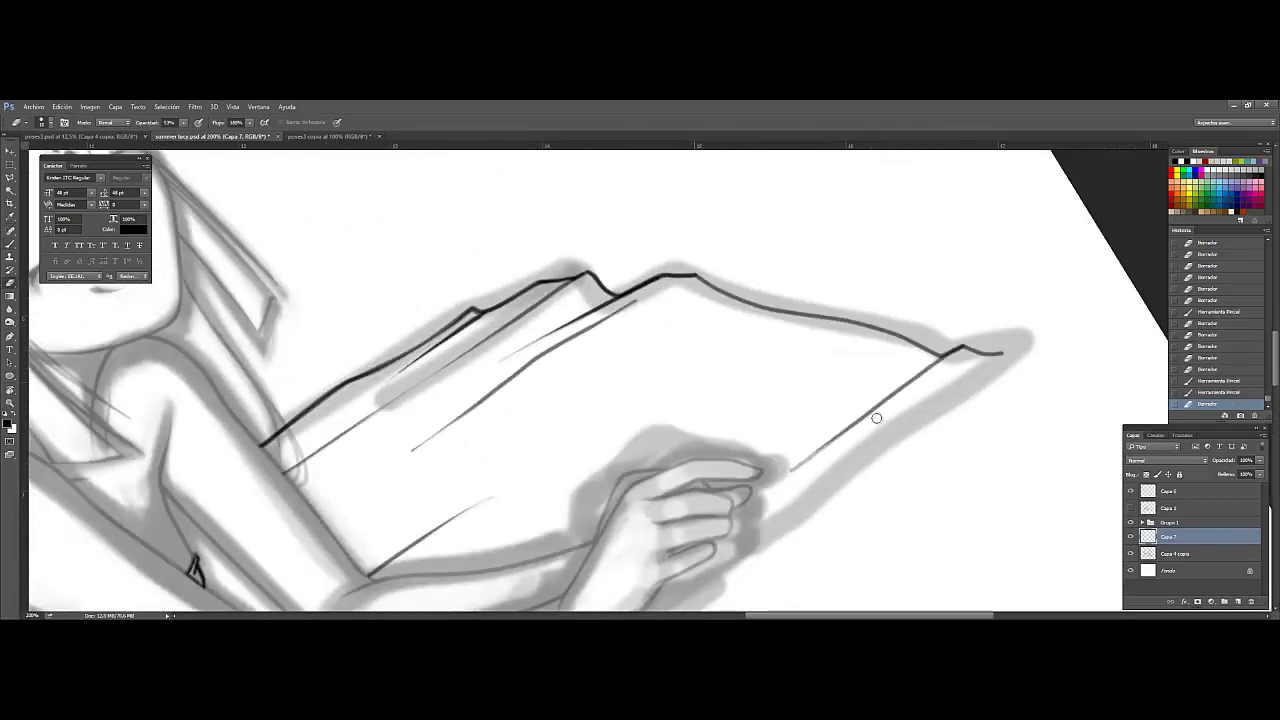
{"action": "left_click", "coordinate": [1191, 393]}
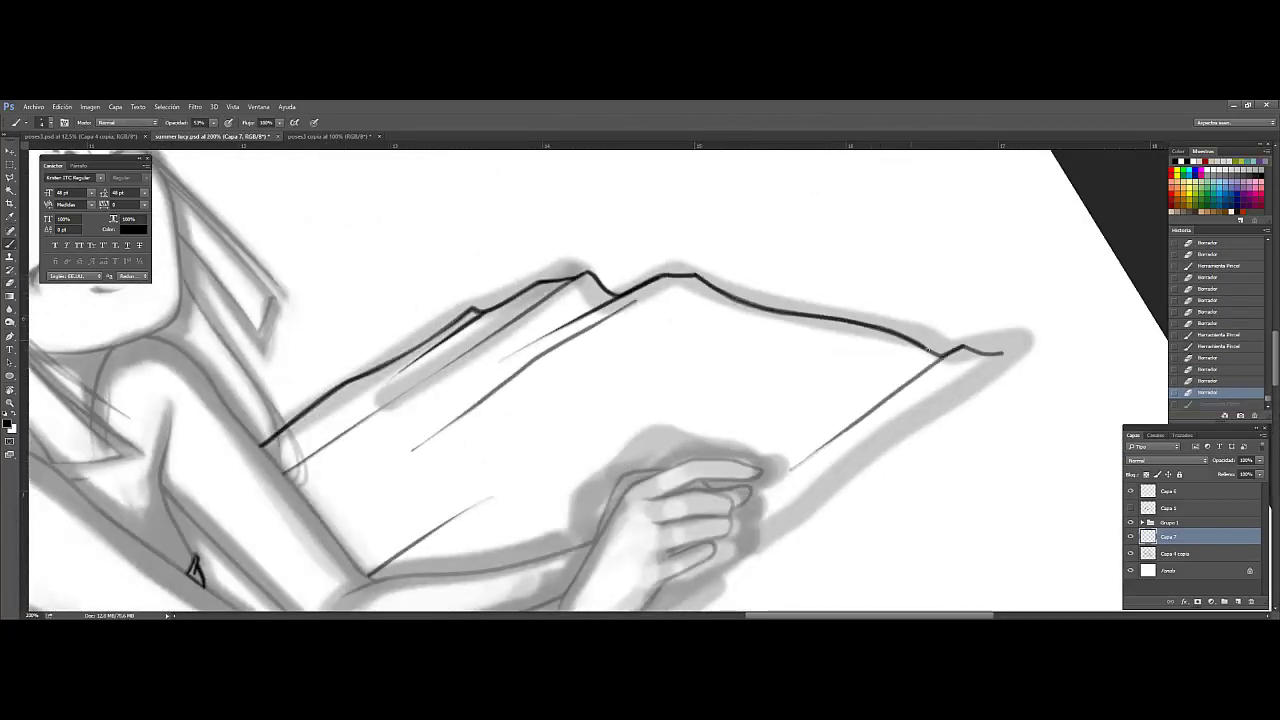
{"action": "left_click_drag", "start_coordinate": [930, 350], "coordinate": [1000, 352]}
Step: Ink the towel edge from the right corner down to the hand and trim its end
{"action": "left_click_drag", "start_coordinate": [986, 423], "coordinate": [1048, 317]}
{"action": "left_click_drag", "start_coordinate": [1062, 245], "coordinate": [690, 516]}
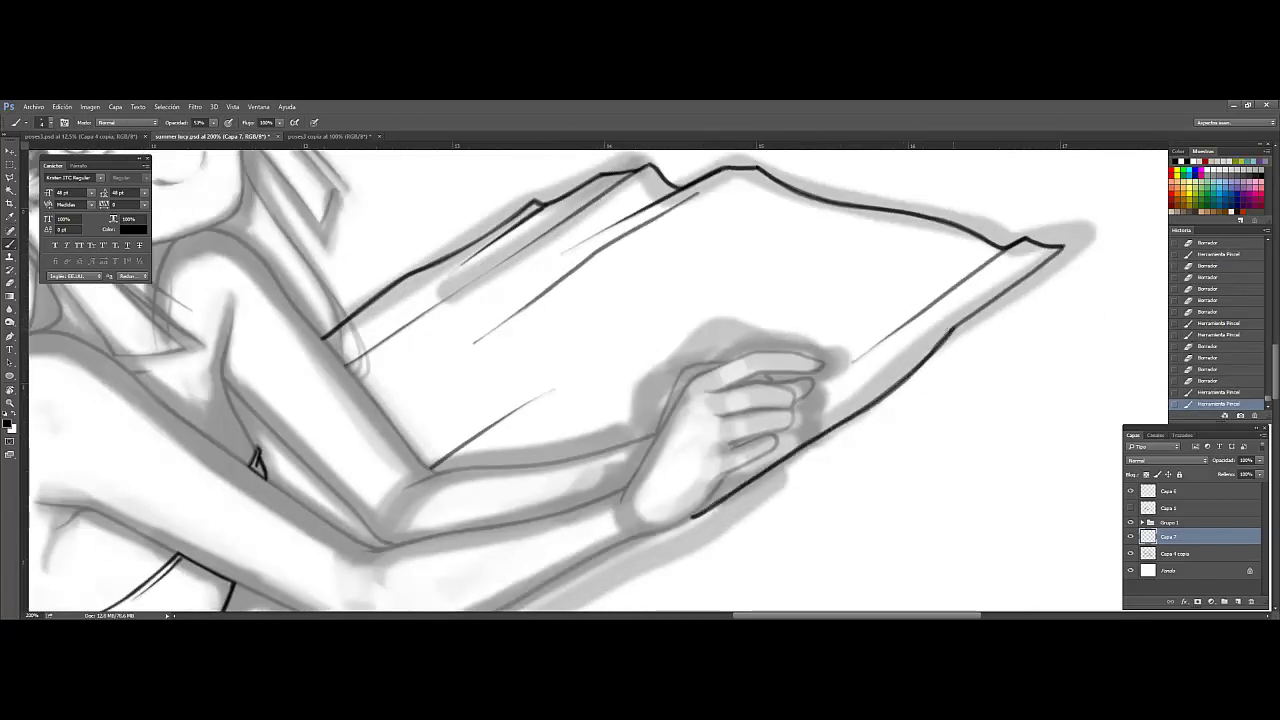
{"action": "key", "text": "e"}
{"action": "mouse_move", "coordinate": [925, 360]}
{"action": "left_mouse_down"}
{"action": "mouse_move", "coordinate": [950, 343]}
{"action": "mouse_move", "coordinate": [918, 372]}
{"action": "left_mouse_up"}
{"action": "scroll", "coordinate": [811, 422], "scroll_direction": "down", "scroll_amount": 3}
{"action": "scroll", "coordinate": [811, 422], "scroll_direction": "left", "scroll_amount": 3}
Step: Ink the towel edge beside the legs and turn the canvas back upright
{"action": "scroll", "coordinate": [893, 388], "scroll_direction": "down", "scroll_amount": 3}
{"action": "scroll", "coordinate": [893, 388], "scroll_direction": "left", "scroll_amount": 2}
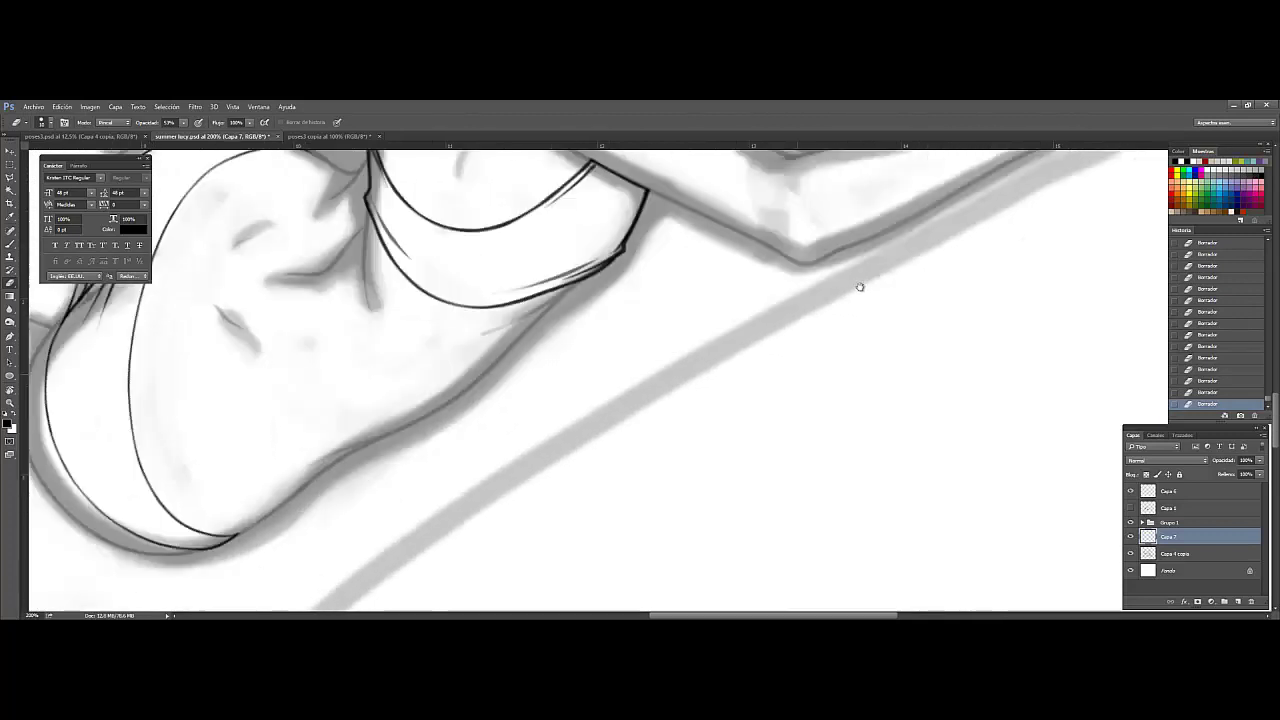
{"action": "mouse_move", "coordinate": [840, 251]}
{"action": "left_mouse_down"}
{"action": "mouse_move", "coordinate": [682, 378]}
{"action": "mouse_move", "coordinate": [790, 258]}
{"action": "mouse_move", "coordinate": [686, 371]}
{"action": "mouse_move", "coordinate": [800, 300]}
{"action": "left_mouse_up"}
{"action": "scroll", "coordinate": [800, 300], "scroll_direction": "down", "scroll_amount": 3}
{"action": "scroll", "coordinate": [57, 407], "scroll_direction": "up", "scroll_amount": 1}
{"action": "key", "text": "r"}
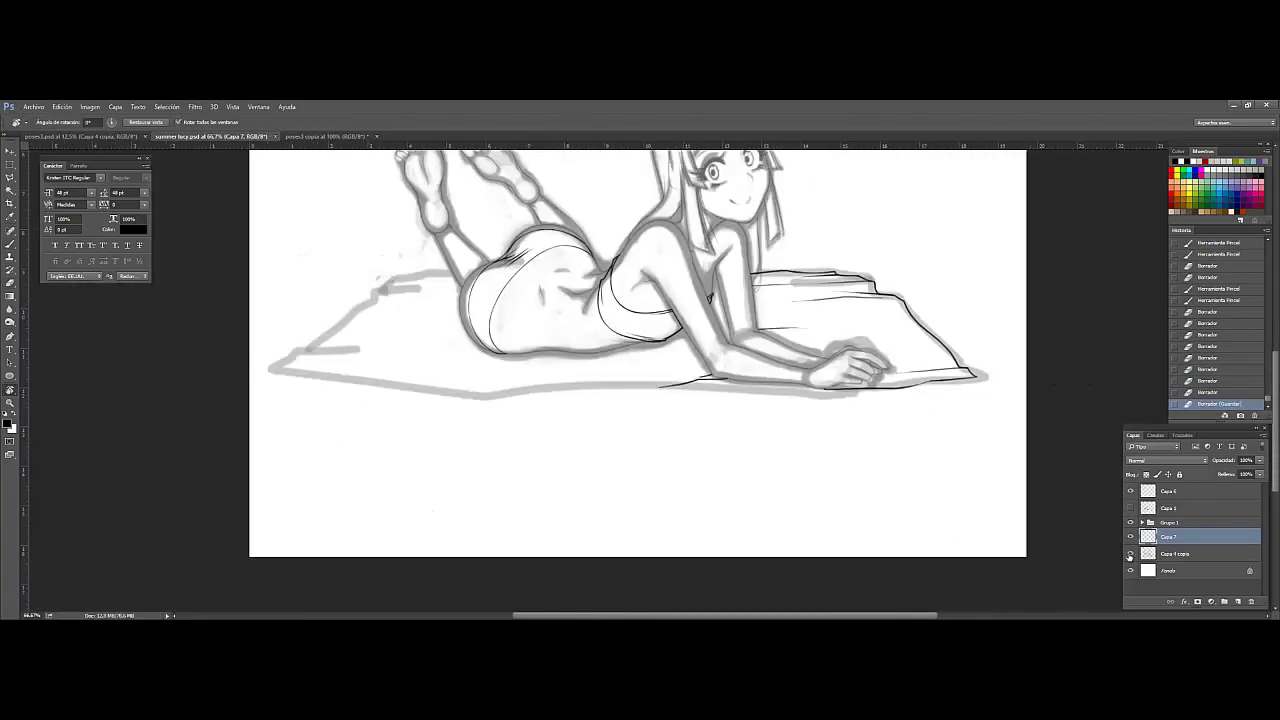
{"action": "left_click_drag", "start_coordinate": [700, 430], "coordinate": [814, 503]}
Step: Ink the towel's lower-left edge, left side and the bunched fold lines
{"action": "key", "text": "ctrl+plus"}
{"action": "key", "text": "b"}
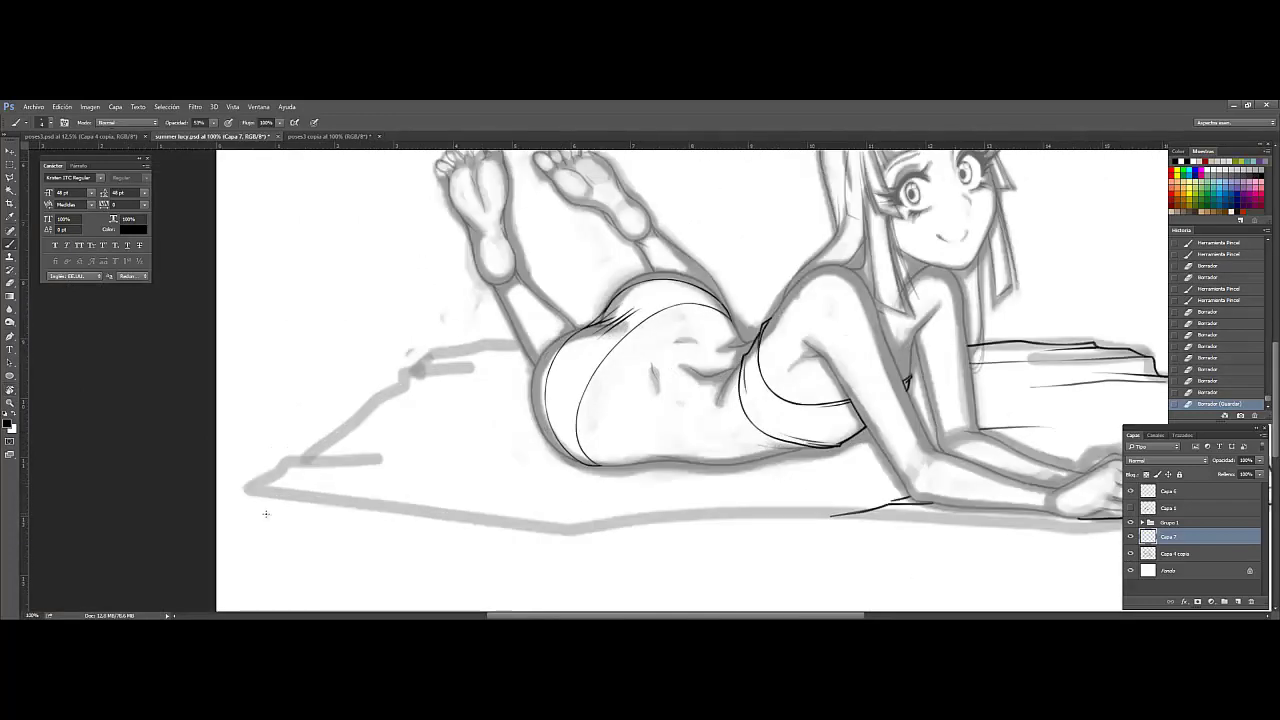
{"action": "key", "text": "ctrl+plus"}
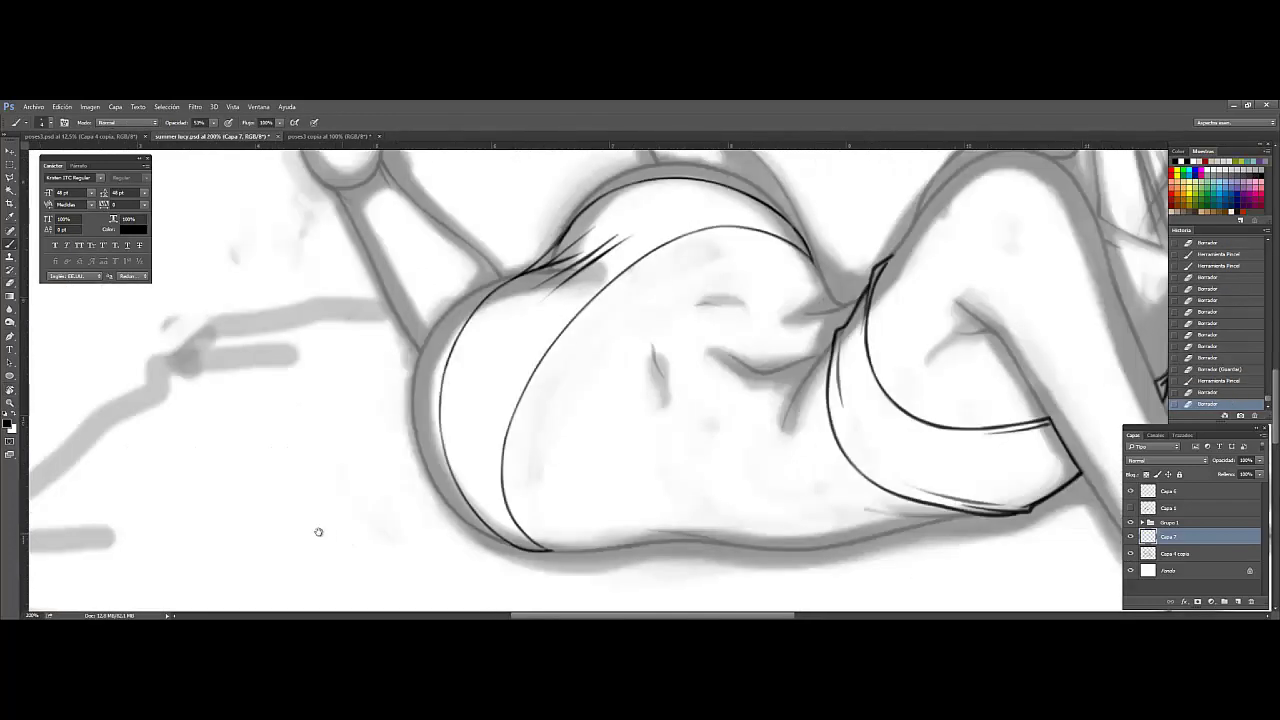
{"action": "mouse_move", "coordinate": [245, 488]}
{"action": "left_mouse_down"}
{"action": "mouse_move", "coordinate": [280, 458]}
{"action": "mouse_move", "coordinate": [572, 456]}
{"action": "left_mouse_up"}
{"action": "left_click_drag", "start_coordinate": [477, 441], "coordinate": [572, 456]}
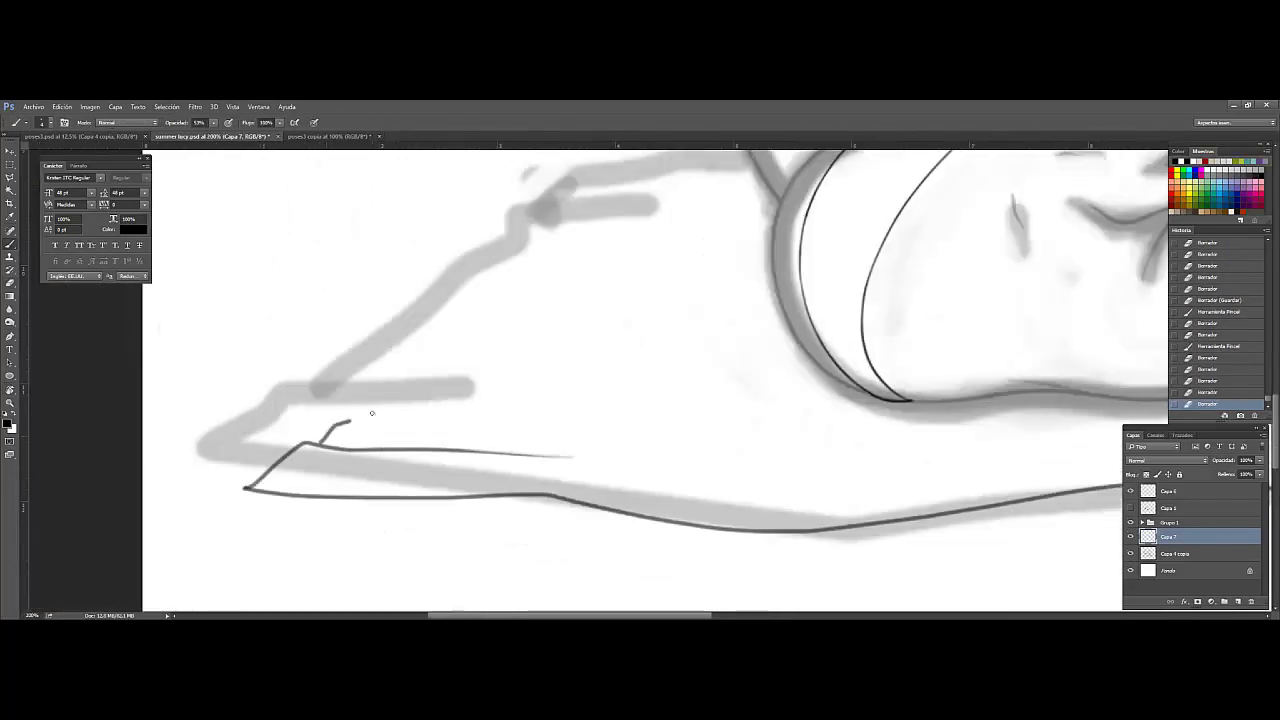
{"action": "left_click_drag", "start_coordinate": [320, 441], "coordinate": [740, 236]}
{"action": "mouse_move", "coordinate": [845, 382]}
{"action": "left_mouse_down"}
{"action": "mouse_move", "coordinate": [704, 356]}
{"action": "mouse_move", "coordinate": [722, 392]}
{"action": "mouse_move", "coordinate": [613, 432]}
{"action": "left_mouse_up"}
Step: Erase a stray short stroke and zoom out to view the whole drawing
{"action": "scroll", "coordinate": [713, 405], "scroll_direction": "right", "scroll_amount": 5}
{"action": "mouse_move", "coordinate": [767, 417]}
{"action": "left_mouse_down"}
{"action": "mouse_move", "coordinate": [729, 431]}
{"action": "mouse_move", "coordinate": [879, 565]}
{"action": "left_mouse_up"}
{"action": "key", "text": "b"}
{"action": "key", "text": "e"}
{"action": "scroll", "coordinate": [730, 479], "scroll_direction": "down", "scroll_amount": 5}
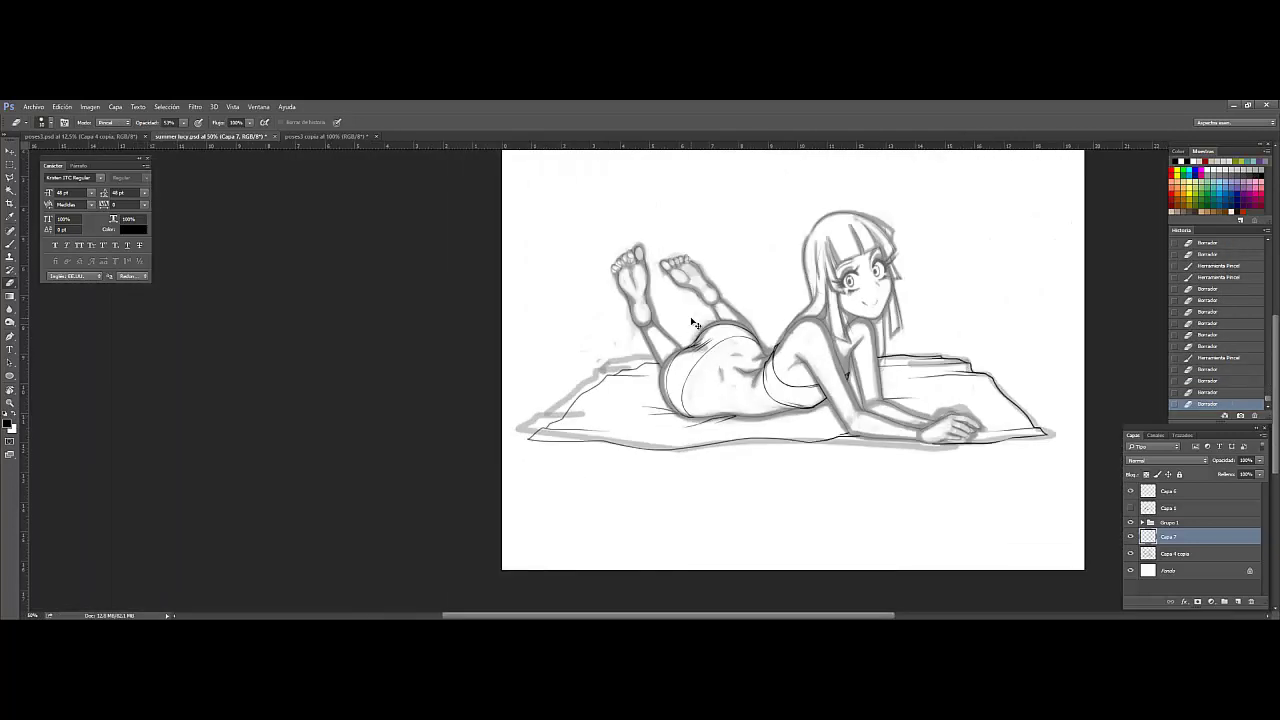
{"action": "scroll", "coordinate": [730, 479], "scroll_direction": "up", "scroll_amount": 2}
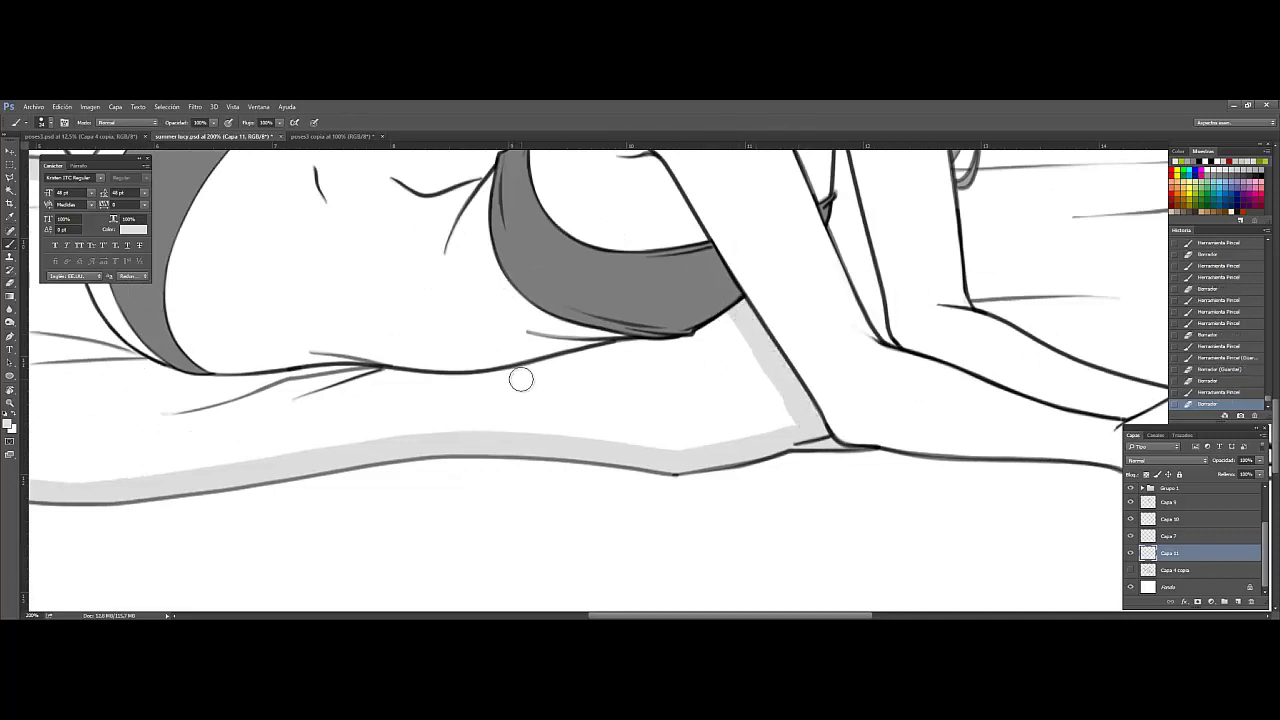
Step: Shade the towel under the body, along the figure's edge and the folds light grey
{"action": "mouse_move", "coordinate": [520, 378]}
{"action": "left_mouse_down"}
{"action": "mouse_move", "coordinate": [643, 349]}
{"action": "mouse_move", "coordinate": [759, 397]}
{"action": "left_mouse_up"}
{"action": "left_click_drag", "start_coordinate": [403, 411], "coordinate": [713, 409]}
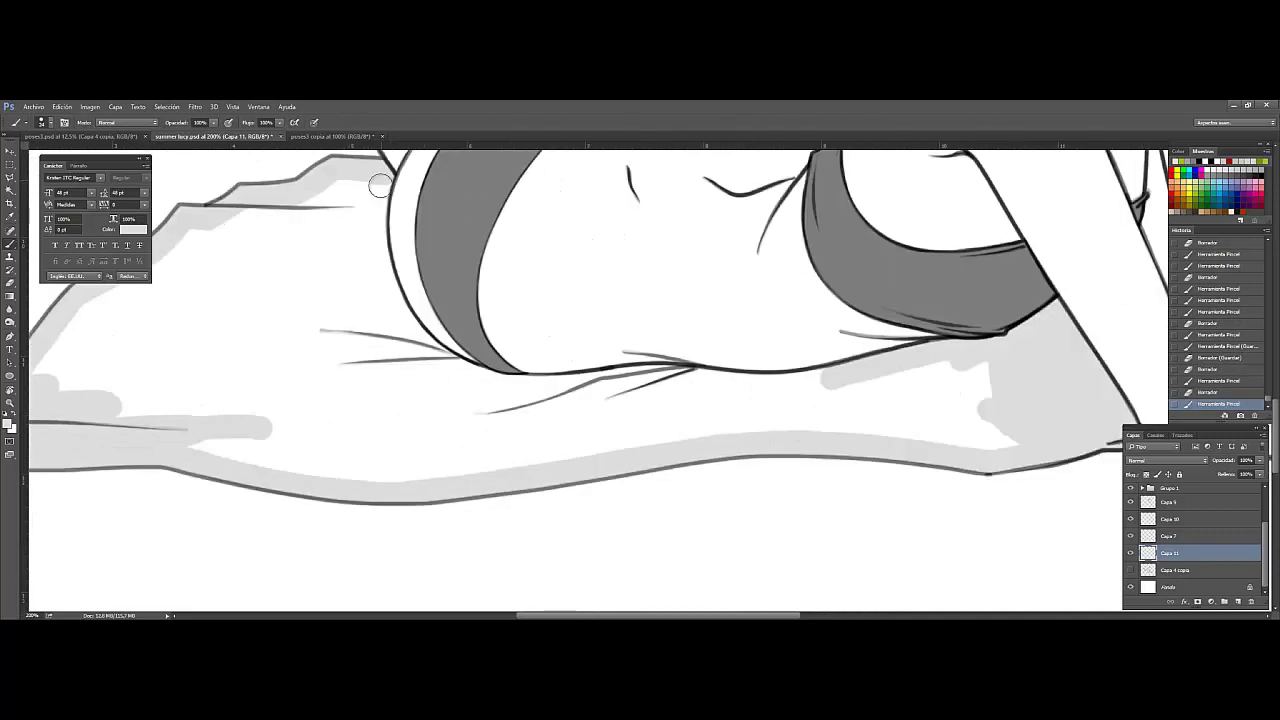
{"action": "mouse_move", "coordinate": [380, 185]}
{"action": "left_mouse_down"}
{"action": "mouse_move", "coordinate": [648, 375]}
{"action": "mouse_move", "coordinate": [794, 377]}
{"action": "mouse_move", "coordinate": [757, 406]}
{"action": "mouse_move", "coordinate": [1054, 423]}
{"action": "mouse_move", "coordinate": [420, 432]}
{"action": "mouse_move", "coordinate": [744, 465]}
{"action": "left_mouse_up"}
{"action": "mouse_move", "coordinate": [674, 277]}
{"action": "left_mouse_down"}
{"action": "mouse_move", "coordinate": [731, 220]}
{"action": "mouse_move", "coordinate": [991, 454]}
{"action": "mouse_move", "coordinate": [651, 486]}
{"action": "mouse_move", "coordinate": [554, 283]}
{"action": "mouse_move", "coordinate": [486, 377]}
{"action": "mouse_move", "coordinate": [603, 443]}
{"action": "mouse_move", "coordinate": [628, 454]}
{"action": "mouse_move", "coordinate": [697, 366]}
{"action": "mouse_move", "coordinate": [880, 451]}
{"action": "mouse_move", "coordinate": [540, 335]}
{"action": "left_mouse_up"}
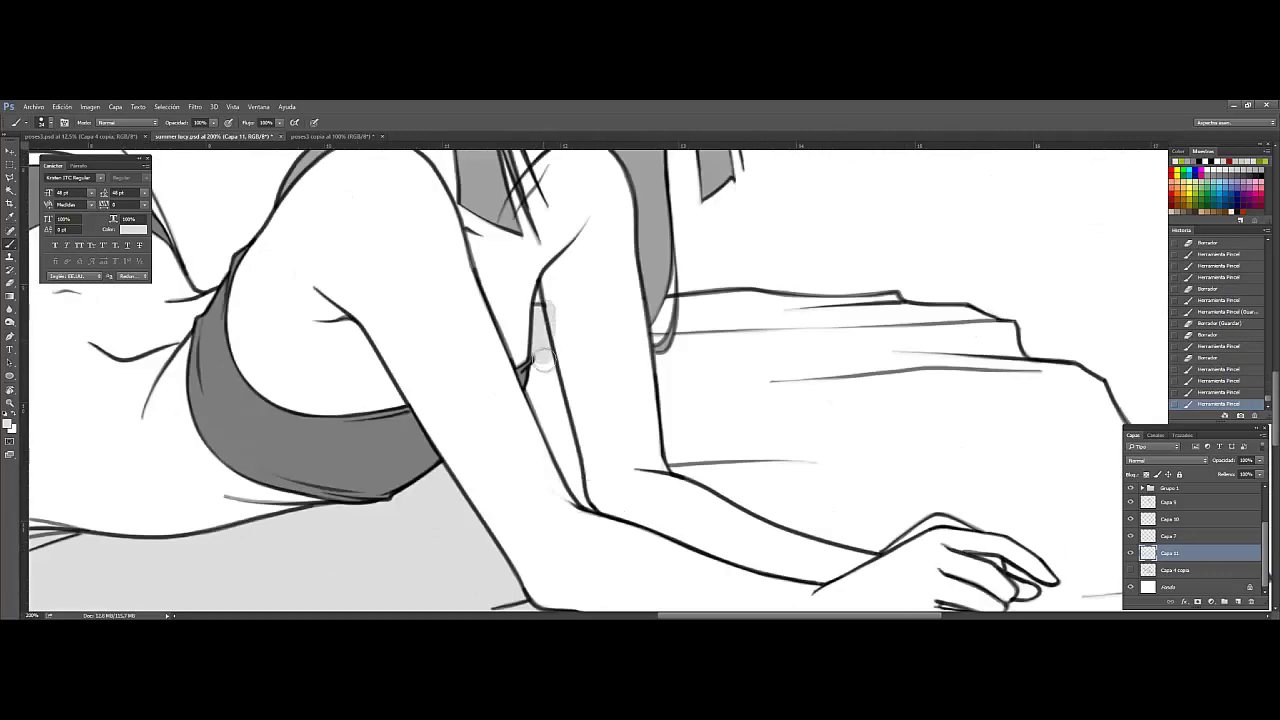
Step: Erase the grey shading that spilled onto the arm
{"action": "left_click_drag", "start_coordinate": [556, 432], "coordinate": [543, 366]}
{"action": "key", "text": "e"}
{"action": "left_click_drag", "start_coordinate": [545, 290], "coordinate": [600, 505]}
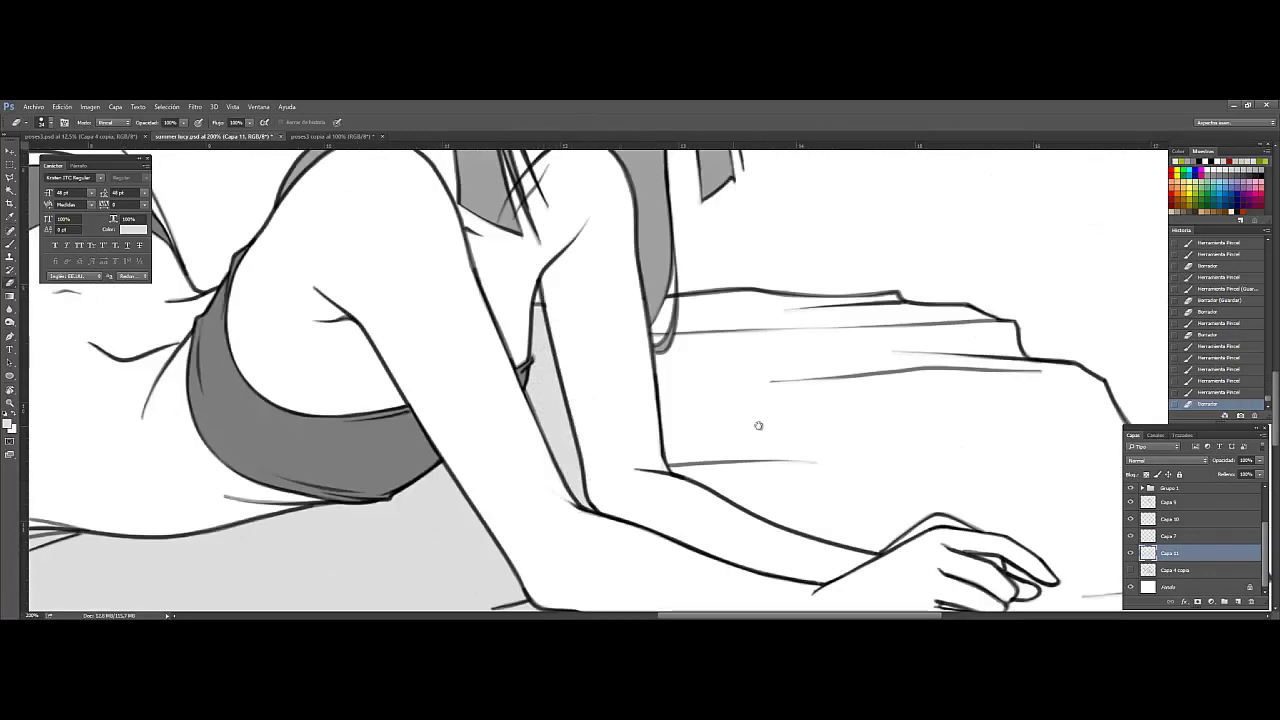
{"action": "mouse_move", "coordinate": [663, 344]}
{"action": "left_mouse_down"}
{"action": "mouse_move", "coordinate": [550, 287]}
{"action": "mouse_move", "coordinate": [575, 415]}
{"action": "mouse_move", "coordinate": [746, 481]}
{"action": "mouse_move", "coordinate": [826, 447]}
{"action": "mouse_move", "coordinate": [704, 287]}
{"action": "left_mouse_up"}
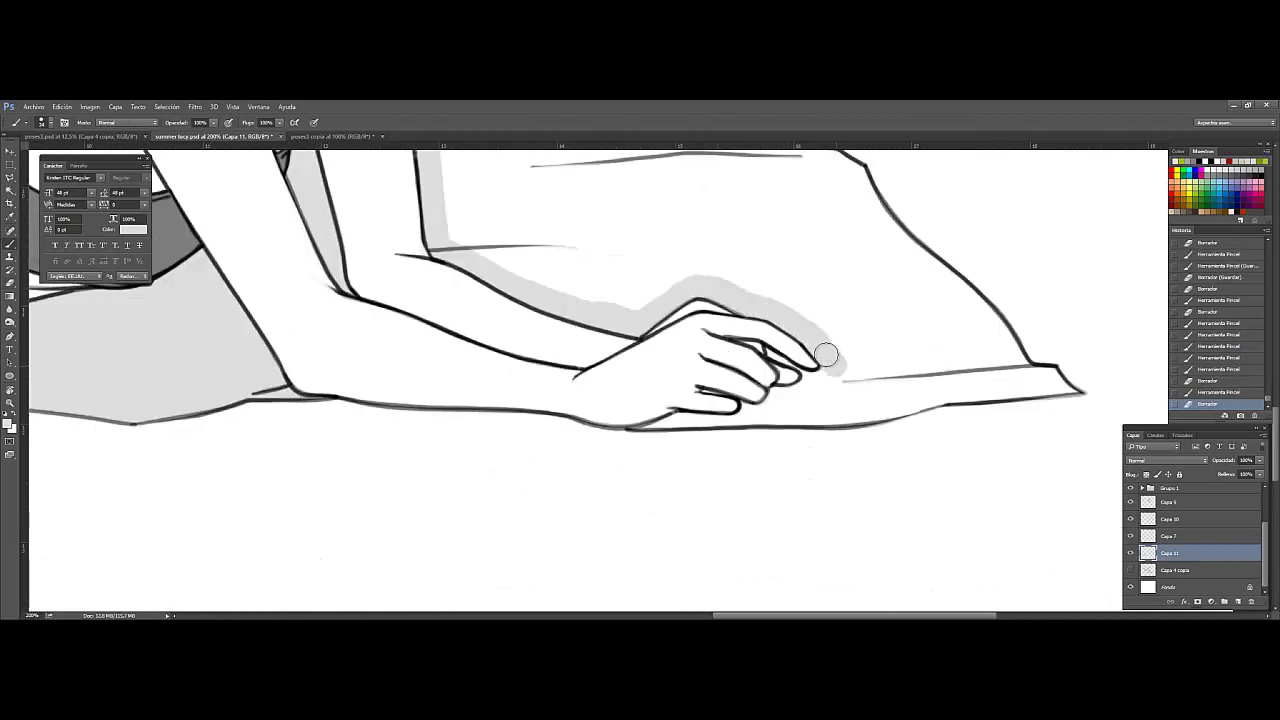
Step: Paint grey shadow under the fingertips, wrist and hand, cleaning its lower edge
{"action": "mouse_move", "coordinate": [826, 354]}
{"action": "left_mouse_down"}
{"action": "mouse_move", "coordinate": [780, 395]}
{"action": "mouse_move", "coordinate": [815, 400]}
{"action": "left_mouse_up"}
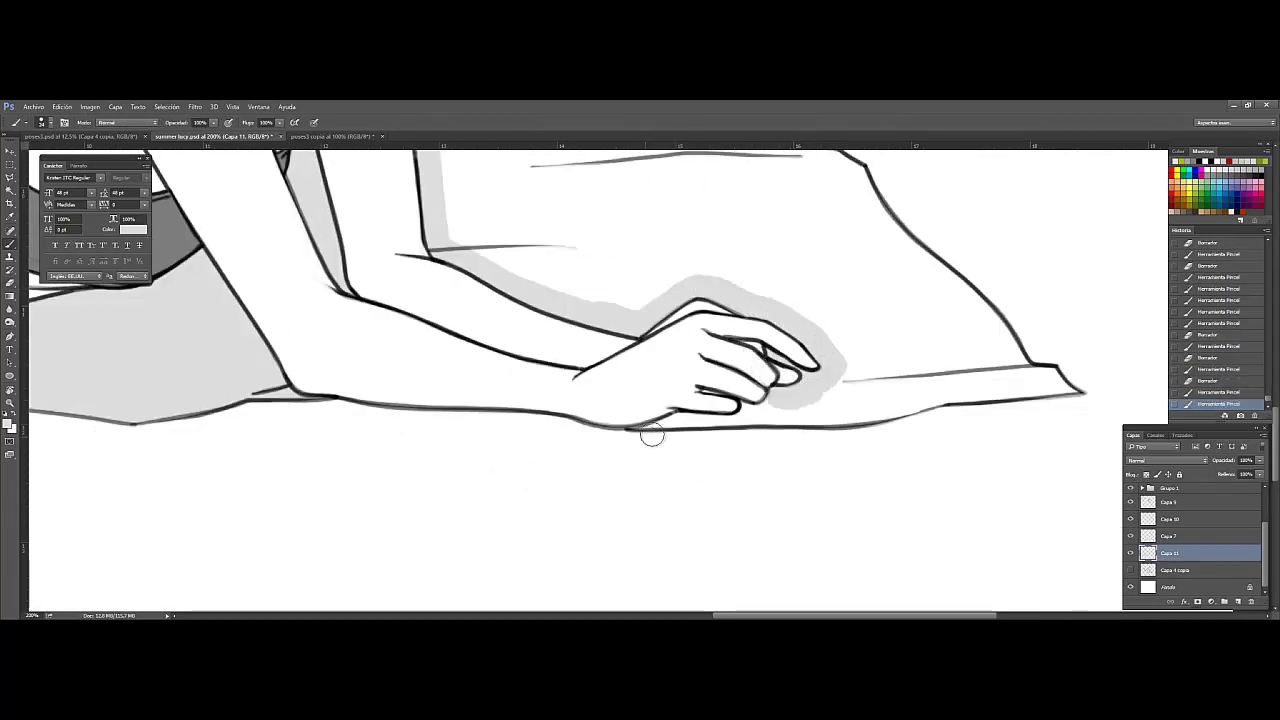
{"action": "left_click_drag", "start_coordinate": [651, 436], "coordinate": [697, 372]}
{"action": "key", "text": "e"}
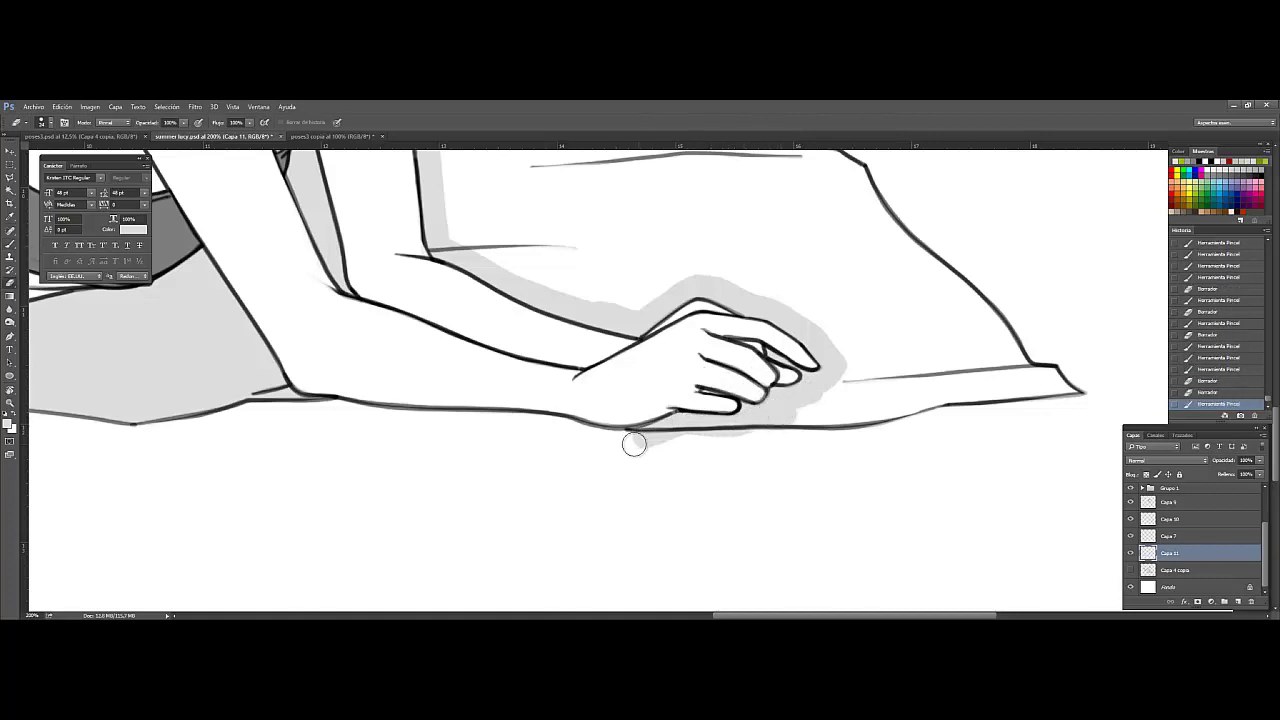
{"action": "mouse_move", "coordinate": [634, 443]}
{"action": "left_mouse_down"}
{"action": "mouse_move", "coordinate": [750, 440]}
{"action": "mouse_move", "coordinate": [874, 408]}
{"action": "mouse_move", "coordinate": [664, 357]}
{"action": "mouse_move", "coordinate": [871, 330]}
{"action": "left_mouse_up"}
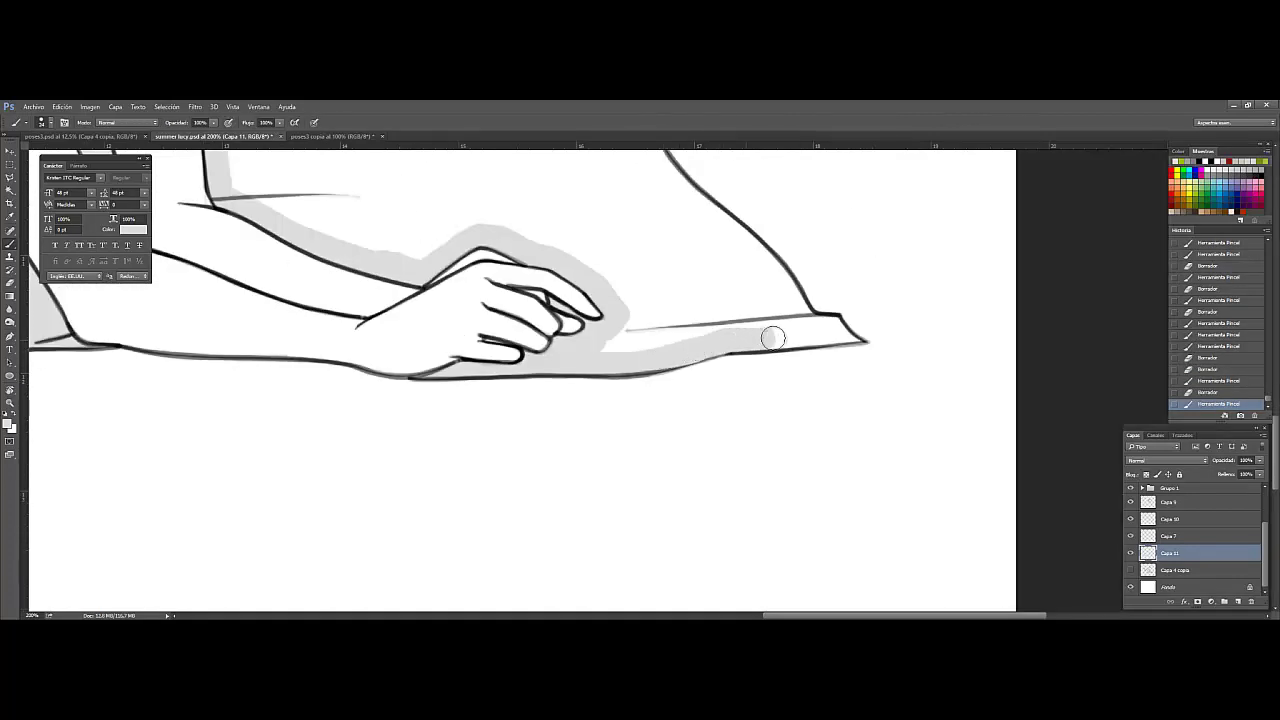
{"action": "left_click_drag", "start_coordinate": [725, 228], "coordinate": [808, 312]}
Step: Shade the towel's back edge, top edge and right side, filling the remaining white band
{"action": "mouse_move", "coordinate": [648, 216]}
{"action": "left_mouse_down"}
{"action": "mouse_move", "coordinate": [640, 330]}
{"action": "mouse_move", "coordinate": [725, 370]}
{"action": "mouse_move", "coordinate": [801, 489]}
{"action": "mouse_move", "coordinate": [850, 405]}
{"action": "left_mouse_up"}
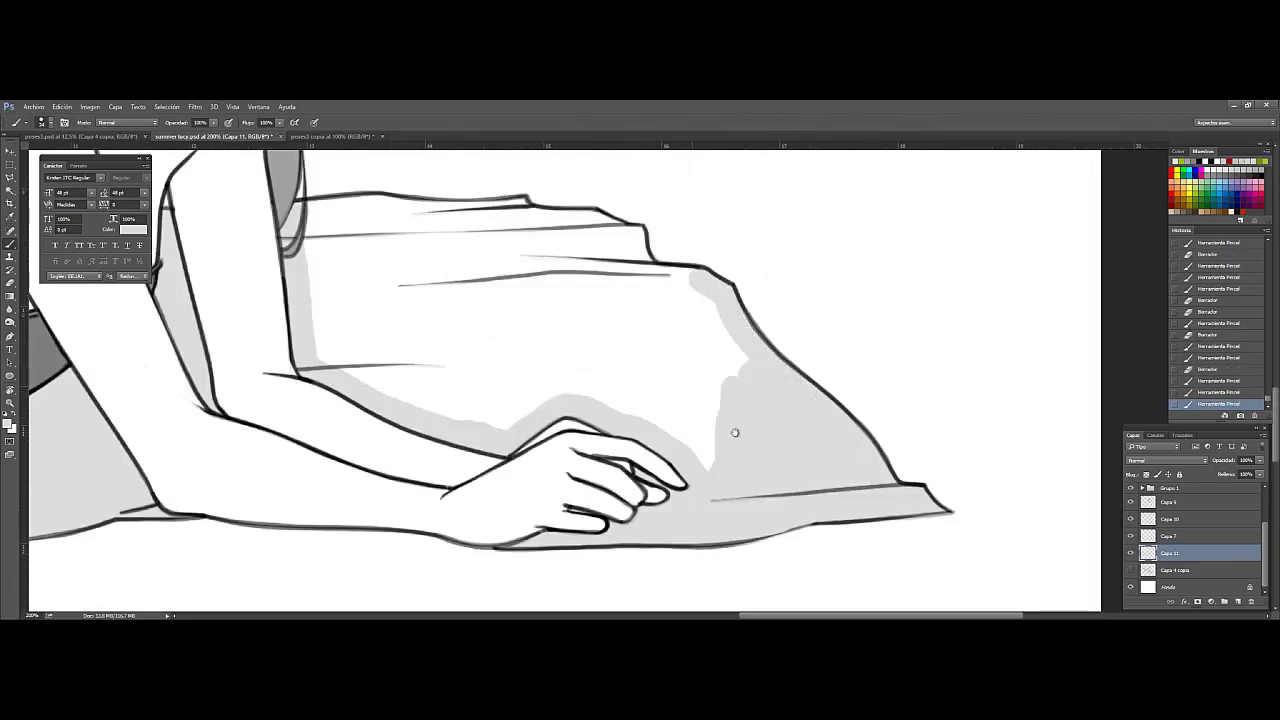
{"action": "left_click_drag", "start_coordinate": [734, 434], "coordinate": [875, 564]}
{"action": "mouse_move", "coordinate": [445, 350]}
{"action": "left_mouse_down"}
{"action": "mouse_move", "coordinate": [702, 358]}
{"action": "mouse_move", "coordinate": [794, 385]}
{"action": "mouse_move", "coordinate": [826, 434]}
{"action": "left_mouse_up"}
{"action": "left_click_drag", "start_coordinate": [720, 380], "coordinate": [869, 560]}
{"action": "mouse_move", "coordinate": [870, 450]}
{"action": "left_mouse_down"}
{"action": "mouse_move", "coordinate": [714, 375]}
{"action": "mouse_move", "coordinate": [529, 420]}
{"action": "mouse_move", "coordinate": [677, 391]}
{"action": "mouse_move", "coordinate": [549, 400]}
{"action": "mouse_move", "coordinate": [726, 432]}
{"action": "mouse_move", "coordinate": [846, 372]}
{"action": "left_mouse_up"}
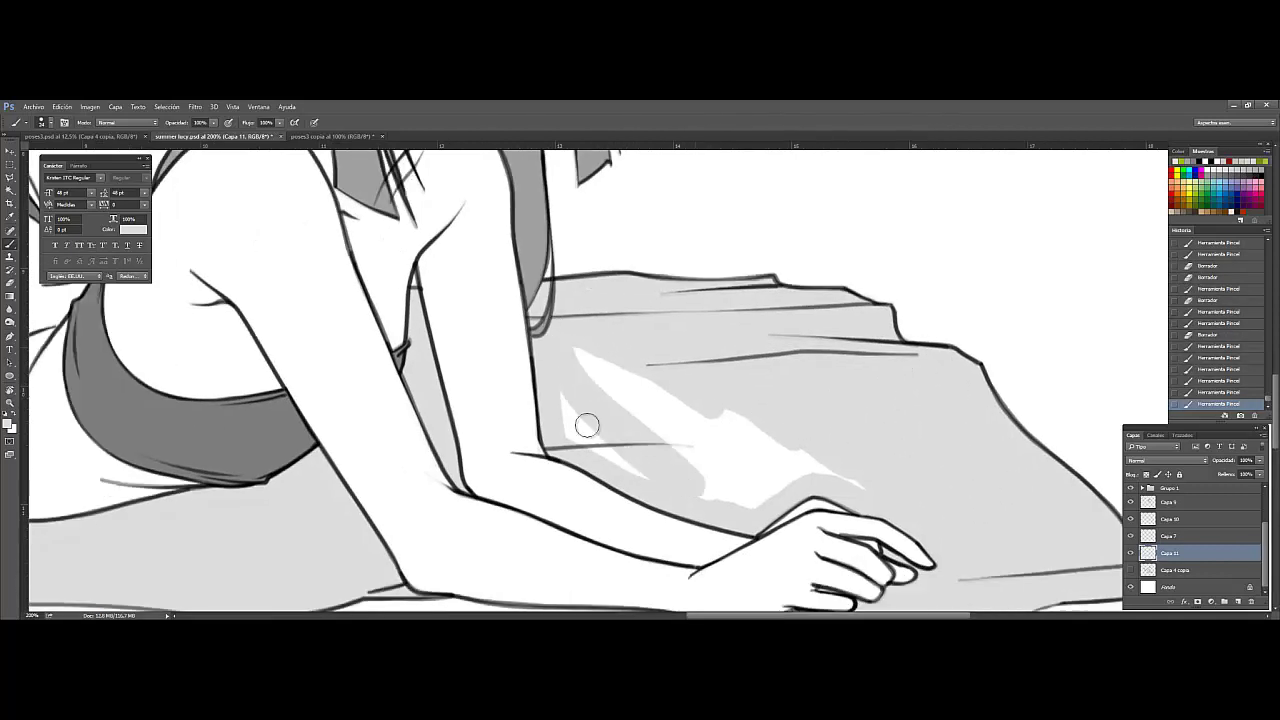
{"action": "mouse_move", "coordinate": [586, 423]}
{"action": "left_mouse_down"}
{"action": "mouse_move", "coordinate": [700, 494]}
{"action": "mouse_move", "coordinate": [860, 486]}
{"action": "mouse_move", "coordinate": [808, 475]}
{"action": "left_mouse_up"}
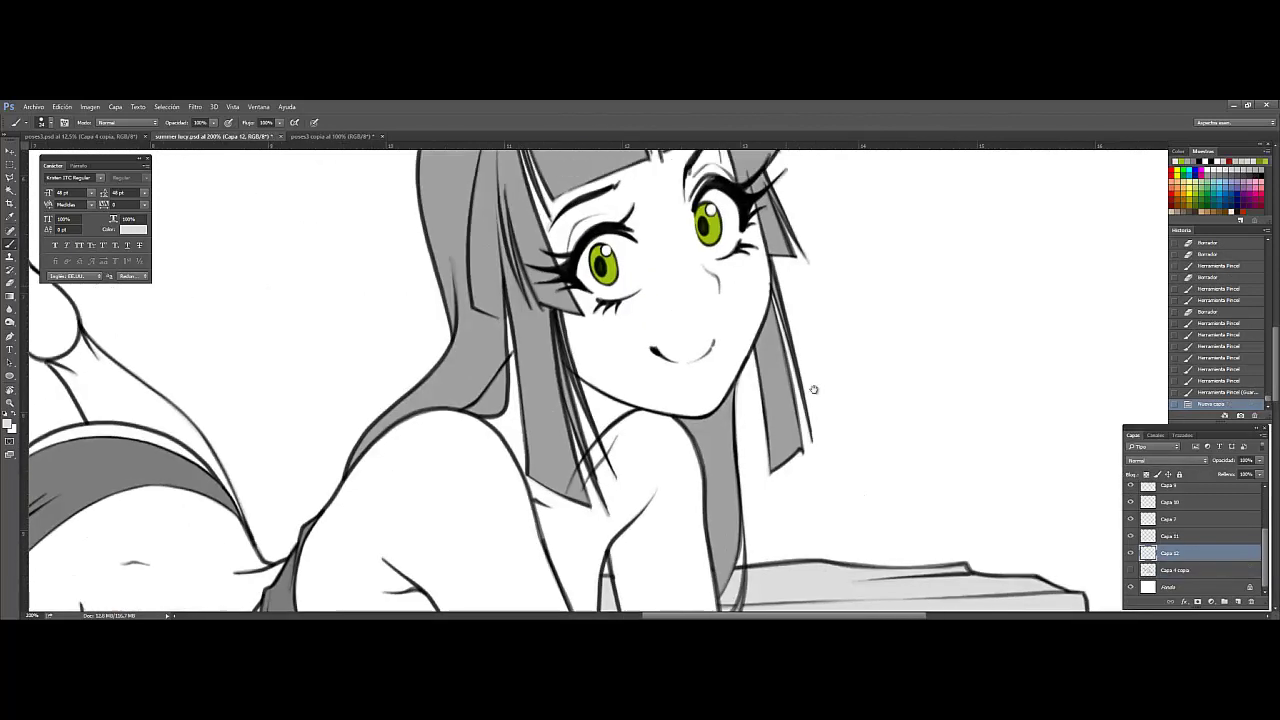
Step: Zoom to the face and paint light grey shading across the nose and cheek
{"action": "mouse_move", "coordinate": [722, 258]}
{"action": "left_mouse_down"}
{"action": "mouse_move", "coordinate": [782, 296]}
{"action": "mouse_move", "coordinate": [762, 356]}
{"action": "left_mouse_up"}
{"action": "key", "text": "e"}
{"action": "key", "text": "b"}
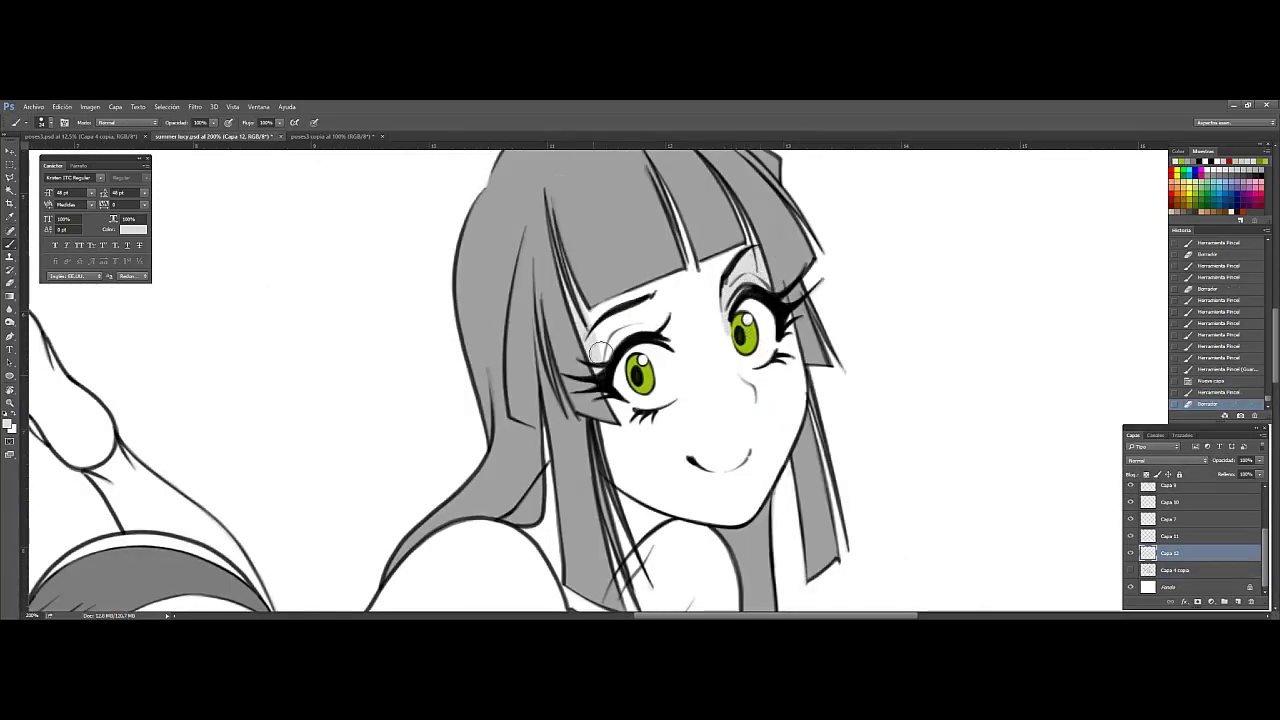
{"action": "mouse_move", "coordinate": [598, 352]}
{"action": "left_mouse_down"}
{"action": "mouse_move", "coordinate": [686, 366]}
{"action": "mouse_move", "coordinate": [697, 414]}
{"action": "left_mouse_up"}
{"action": "key", "text": "e"}
{"action": "left_click_drag", "start_coordinate": [680, 370], "coordinate": [610, 395]}
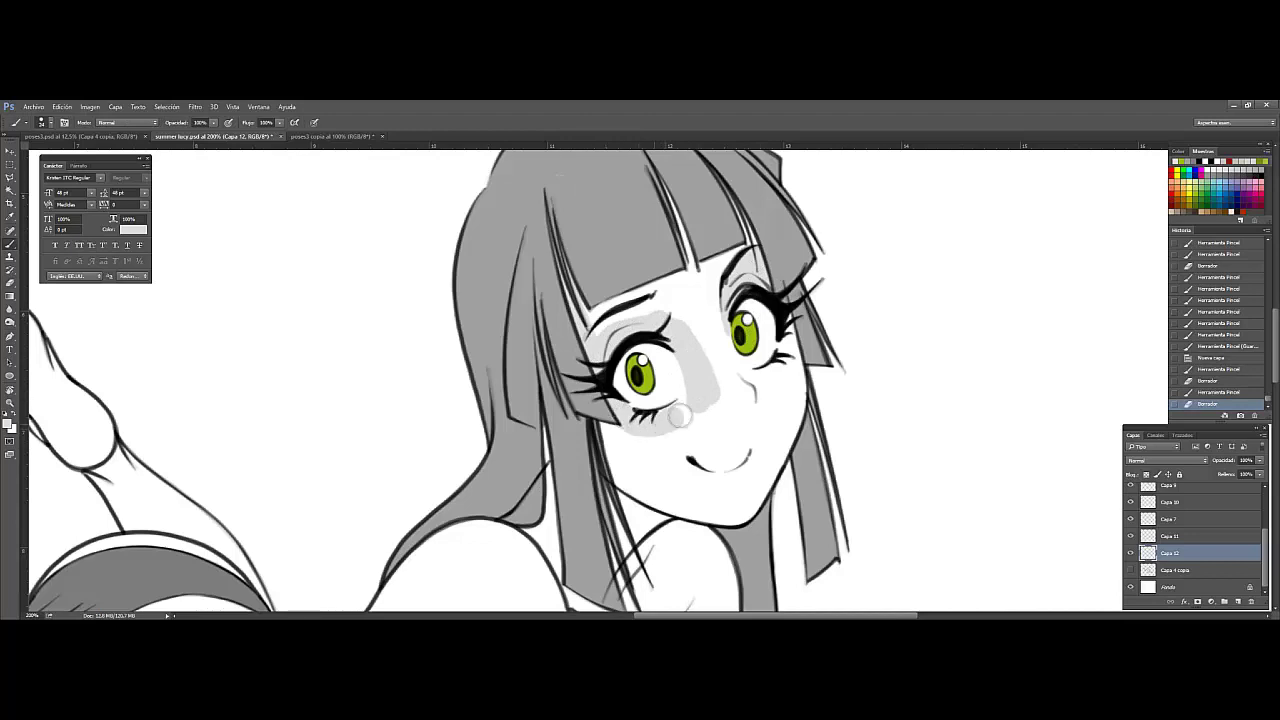
{"action": "key", "text": "b"}
Step: Shade under the left eye and down the left cheek, spreading tone over the nose bridge
{"action": "left_click_drag", "start_coordinate": [695, 381], "coordinate": [680, 372]}
{"action": "left_click_drag", "start_coordinate": [630, 430], "coordinate": [607, 487]}
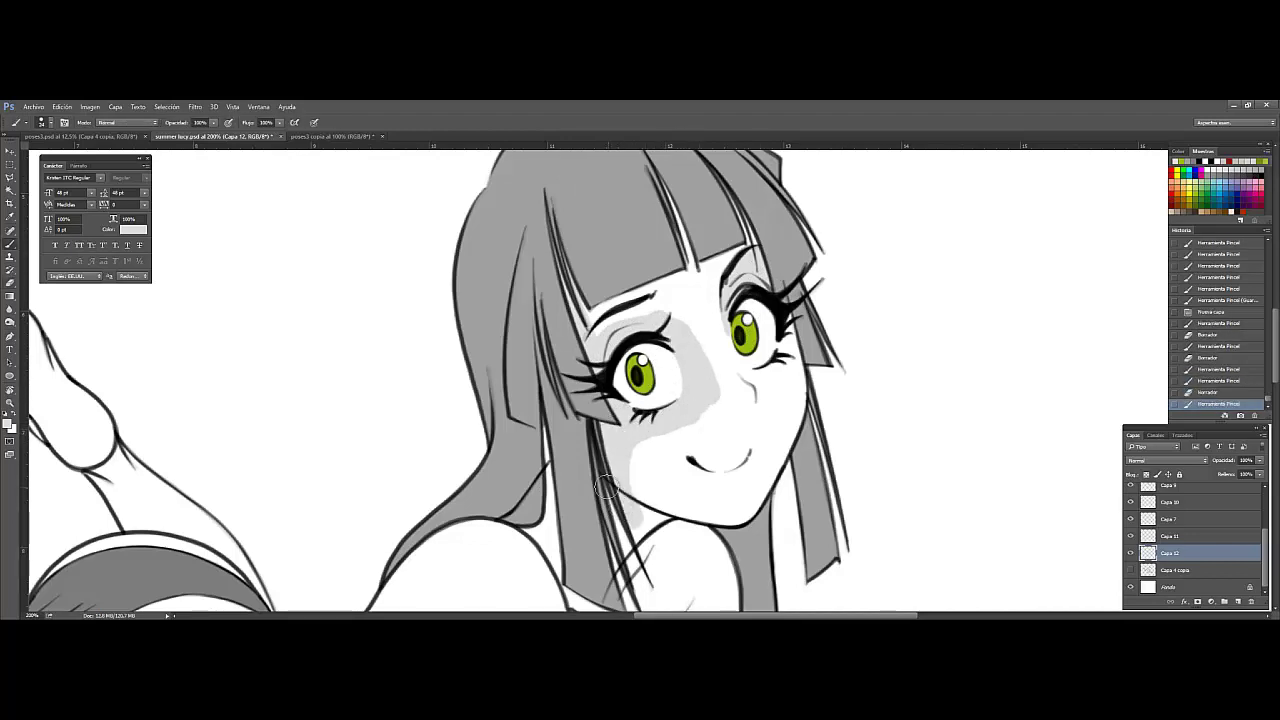
{"action": "left_click_drag", "start_coordinate": [608, 556], "coordinate": [646, 470]}
{"action": "key", "text": "e"}
{"action": "mouse_move", "coordinate": [650, 515]}
{"action": "left_mouse_down"}
{"action": "mouse_move", "coordinate": [700, 430]}
{"action": "mouse_move", "coordinate": [615, 280]}
{"action": "mouse_move", "coordinate": [732, 348]}
{"action": "left_mouse_up"}
{"action": "key", "text": "e"}
{"action": "key", "text": "b"}
Step: Shade and trim around the right eye, repaint the cheek and nose tone, then zoom out
{"action": "left_click_drag", "start_coordinate": [728, 192], "coordinate": [755, 250]}
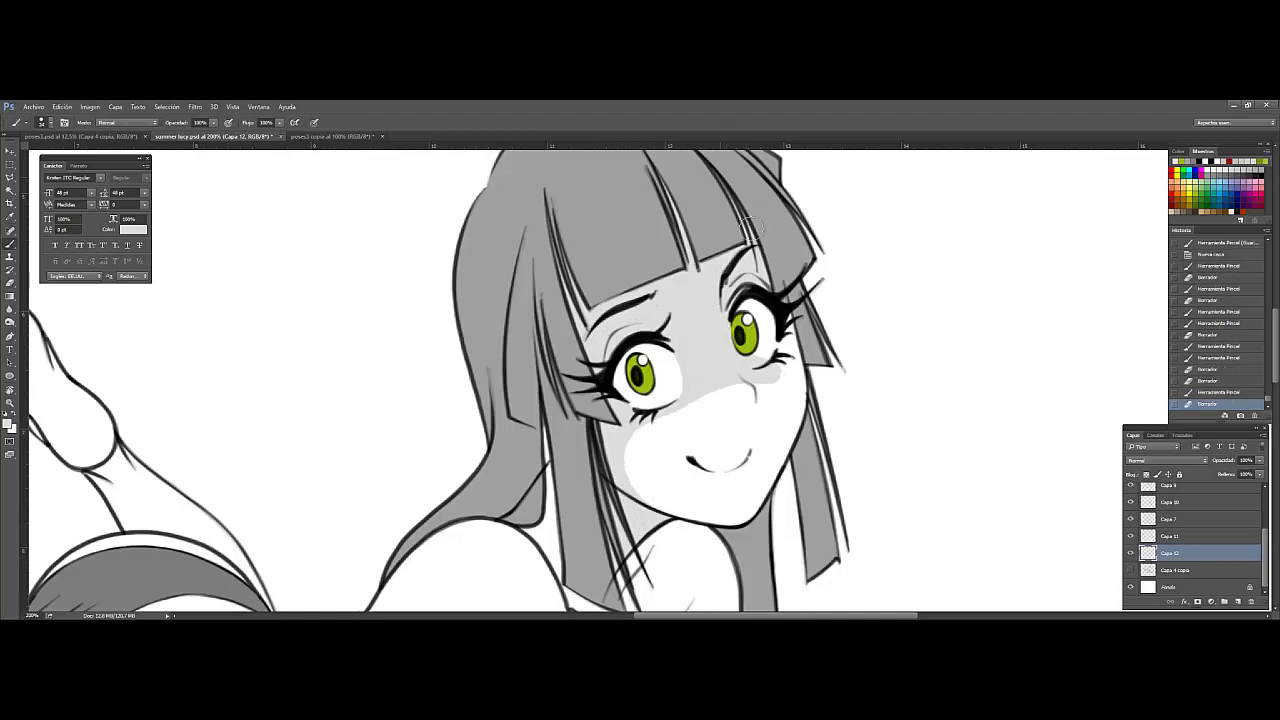
{"action": "mouse_move", "coordinate": [758, 352]}
{"action": "left_mouse_down"}
{"action": "mouse_move", "coordinate": [740, 280]}
{"action": "mouse_move", "coordinate": [724, 268]}
{"action": "mouse_move", "coordinate": [790, 315]}
{"action": "left_mouse_up"}
{"action": "key", "text": "b"}
{"action": "mouse_move", "coordinate": [700, 310]}
{"action": "left_mouse_down"}
{"action": "mouse_move", "coordinate": [620, 410]}
{"action": "mouse_move", "coordinate": [788, 320]}
{"action": "mouse_move", "coordinate": [812, 340]}
{"action": "left_mouse_up"}
{"action": "key", "text": "e"}
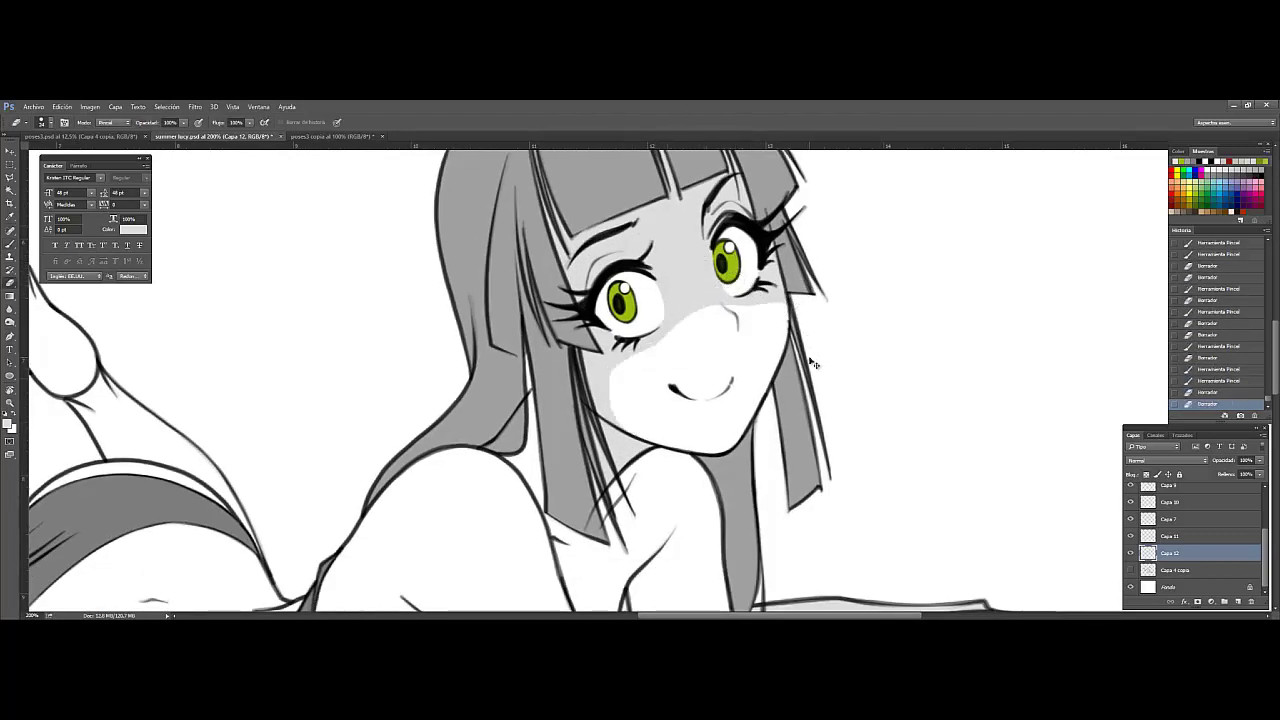
{"action": "key", "text": "ctrl+0"}
{"action": "right_click", "coordinate": [786, 382]}
Step: Set the eraser opacity to 13% and soften the edge of the cheek shading
{"action": "key", "text": "Return"}
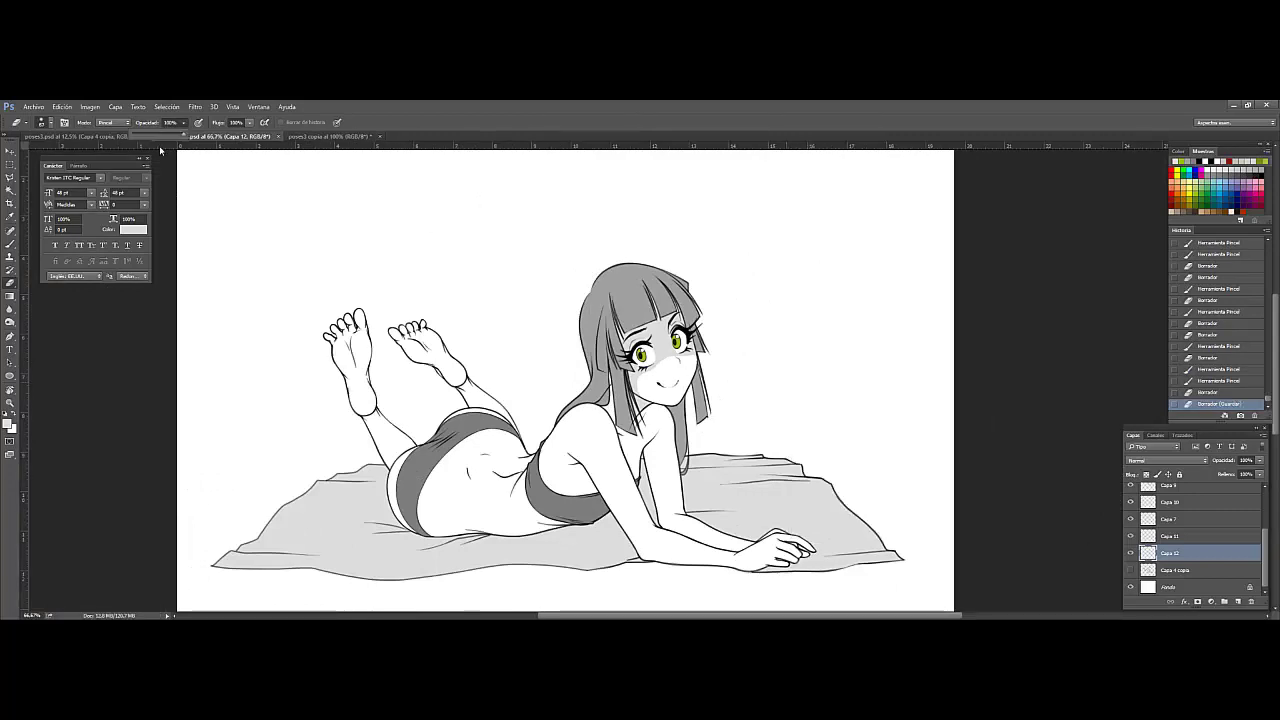
{"action": "key", "text": "1"}
{"action": "key", "text": "3"}
{"action": "mouse_move", "coordinate": [715, 394]}
{"action": "left_mouse_down"}
{"action": "mouse_move", "coordinate": [645, 385]}
{"action": "mouse_move", "coordinate": [697, 362]}
{"action": "left_mouse_up"}
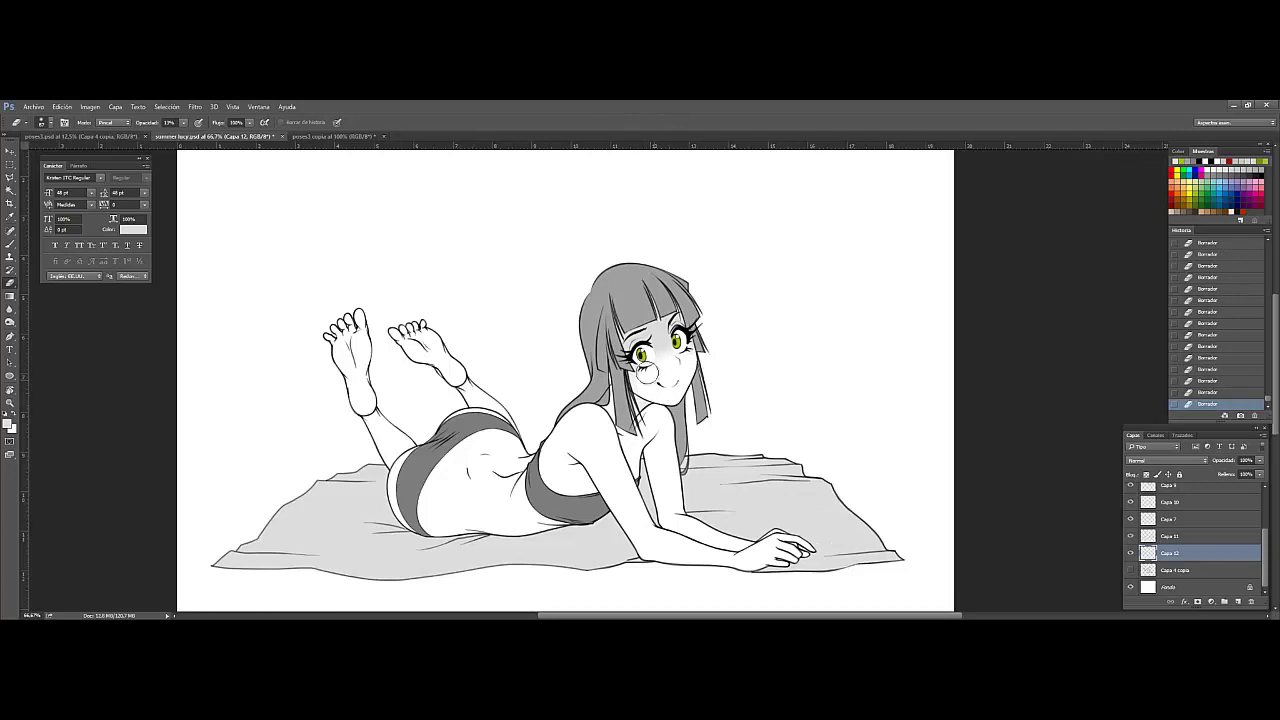
{"action": "left_click_drag", "start_coordinate": [650, 380], "coordinate": [681, 345]}
Step: Add layer Capa 13 and brush soft low-opacity grey shading onto the shoulder and body
{"action": "key", "text": "ctrl+shift+alt+n"}
{"action": "key", "text": "b"}
{"action": "right_click", "coordinate": [730, 432]}
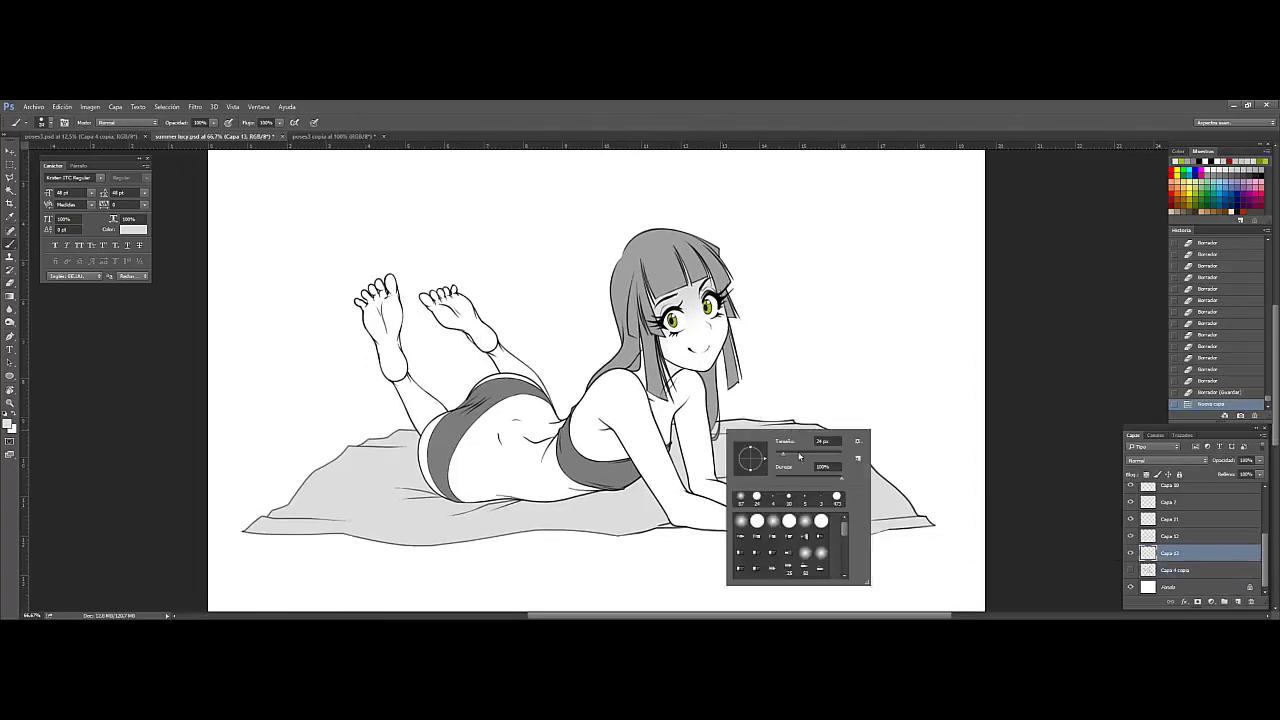
{"action": "key", "text": "Return"}
{"action": "key", "text": "1"}
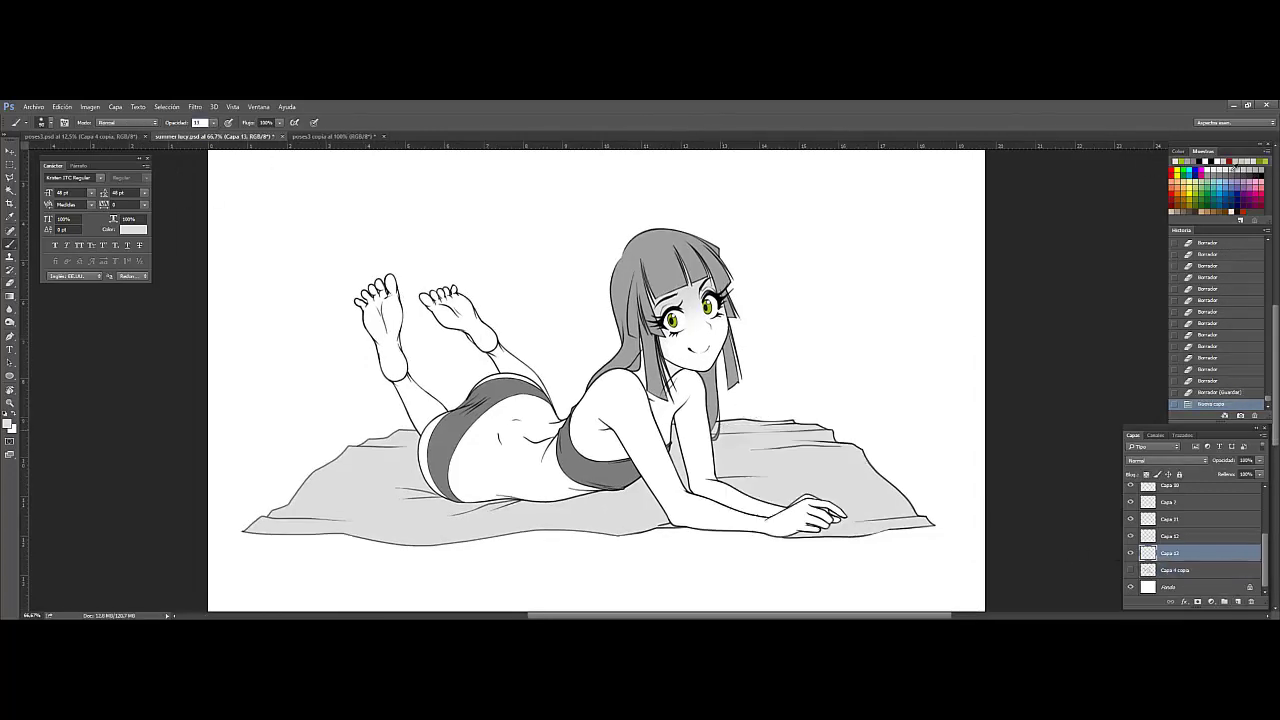
{"action": "mouse_move", "coordinate": [619, 400]}
{"action": "left_mouse_down"}
{"action": "mouse_move", "coordinate": [605, 385]}
{"action": "mouse_move", "coordinate": [625, 380]}
{"action": "left_mouse_up"}
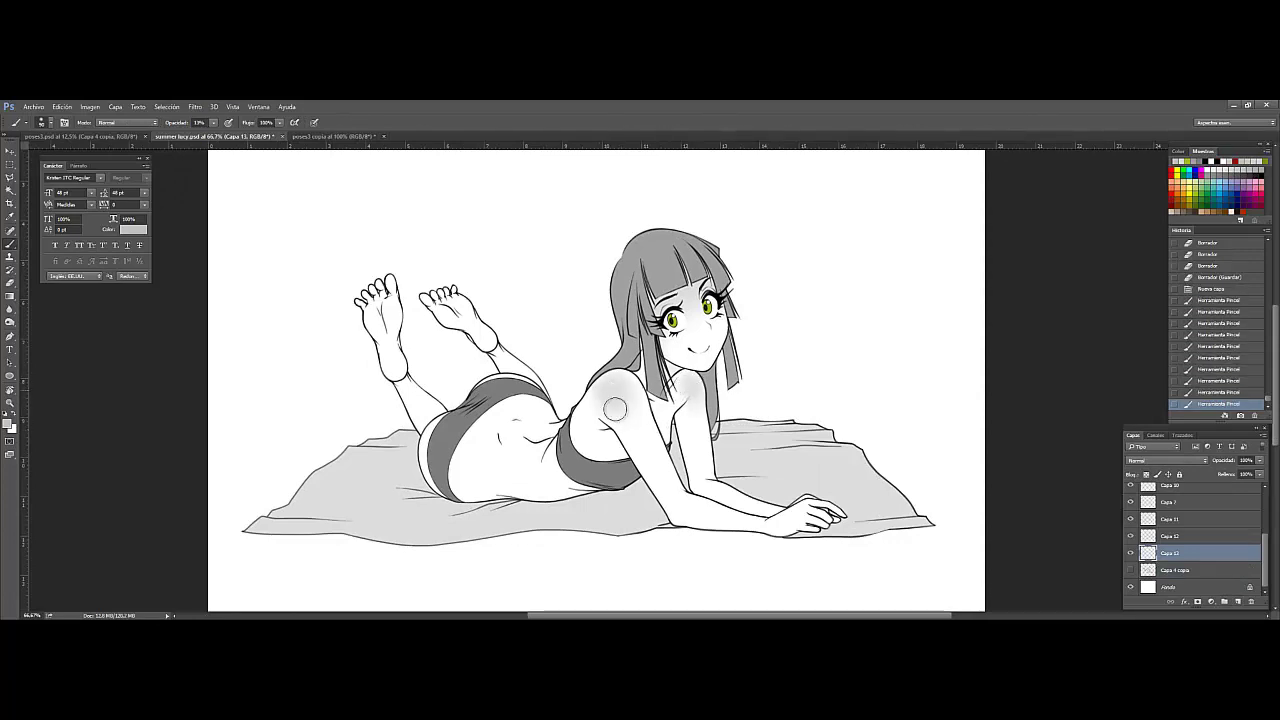
{"action": "left_click_drag", "start_coordinate": [695, 518], "coordinate": [709, 470]}
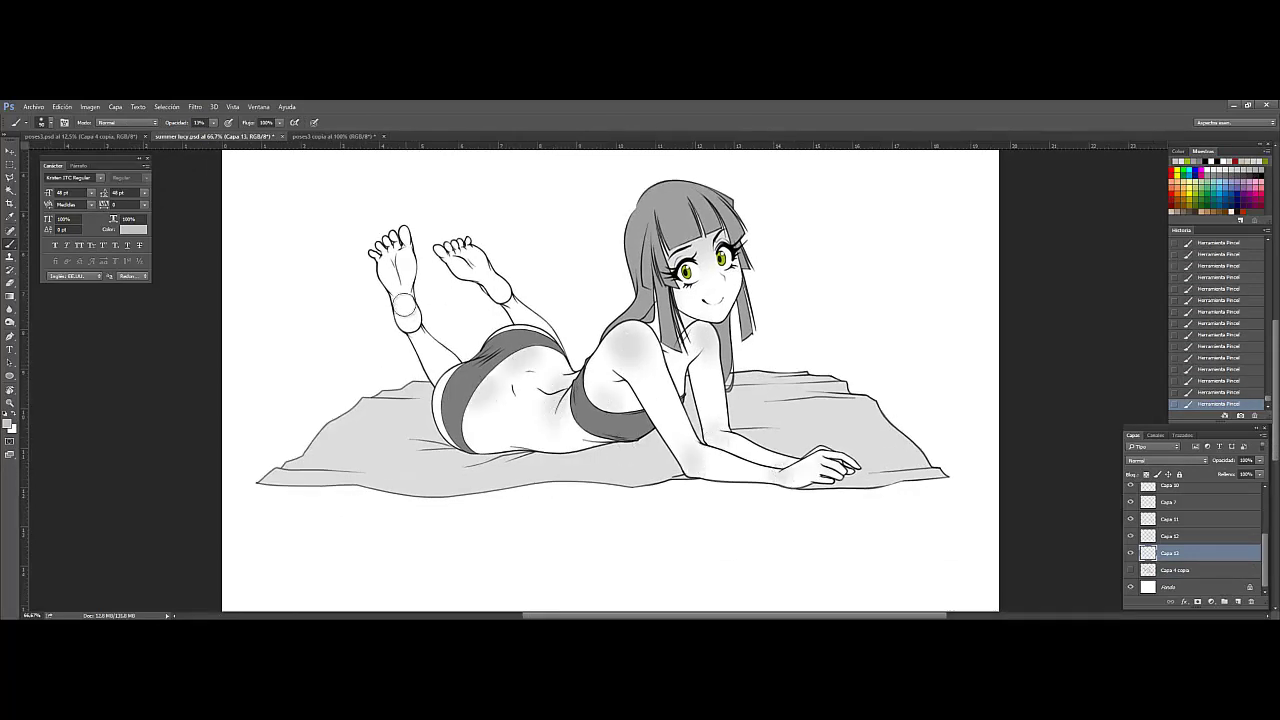
{"action": "mouse_move", "coordinate": [481, 385]}
{"action": "left_mouse_down"}
{"action": "mouse_move", "coordinate": [545, 420]}
{"action": "mouse_move", "coordinate": [589, 420]}
{"action": "left_mouse_up"}
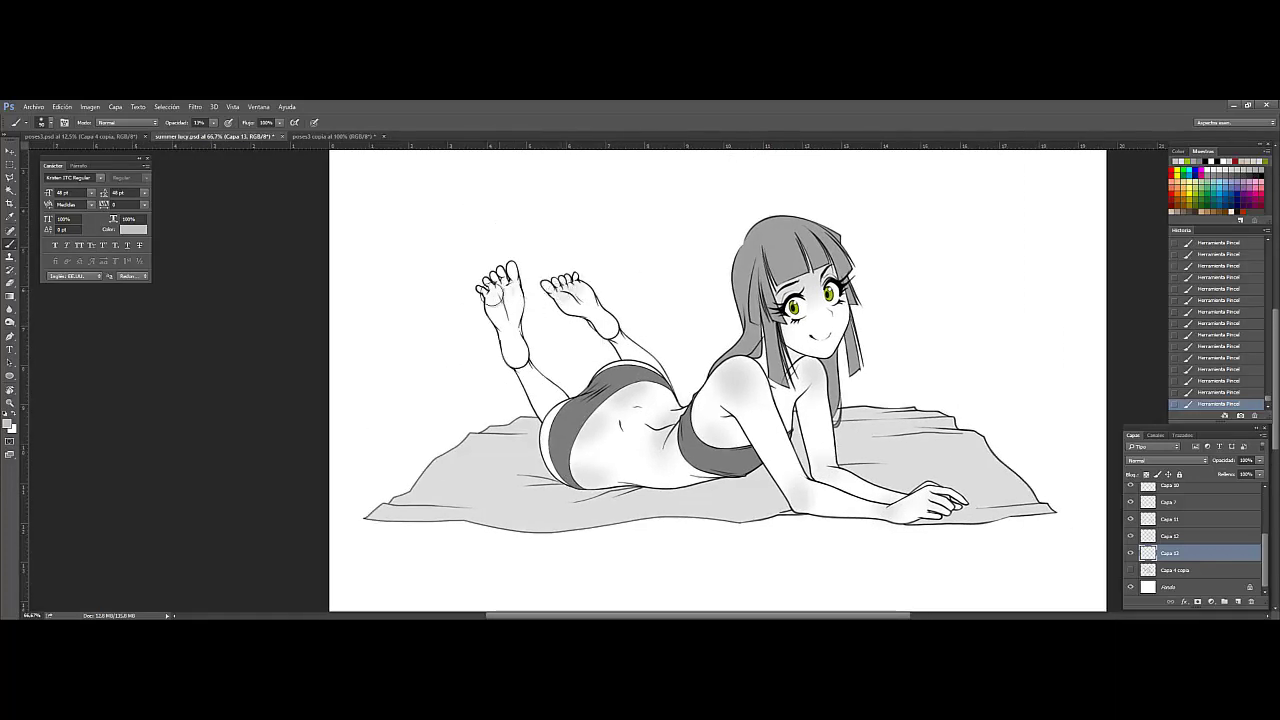
Step: Adjust the brush size and pick white from Swatches as the painting colour
{"action": "right_click", "coordinate": [818, 386]}
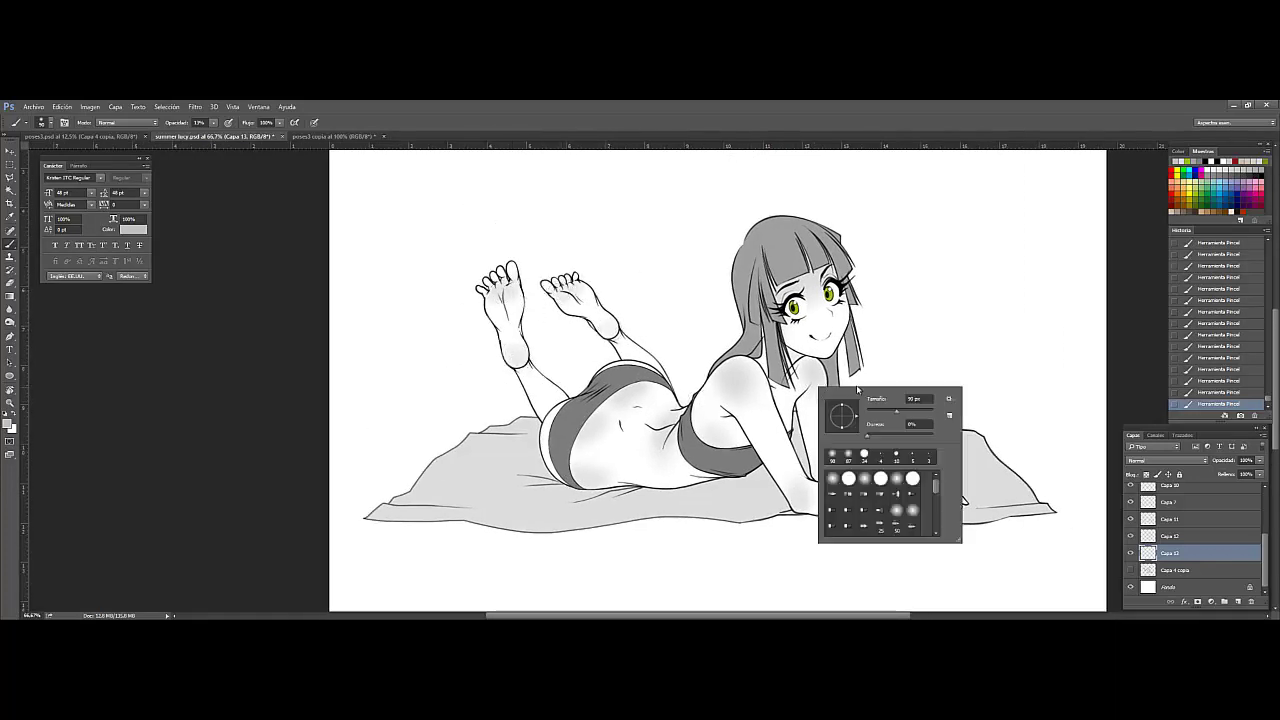
{"action": "right_click", "coordinate": [866, 319]}
{"action": "key", "text": "Return"}
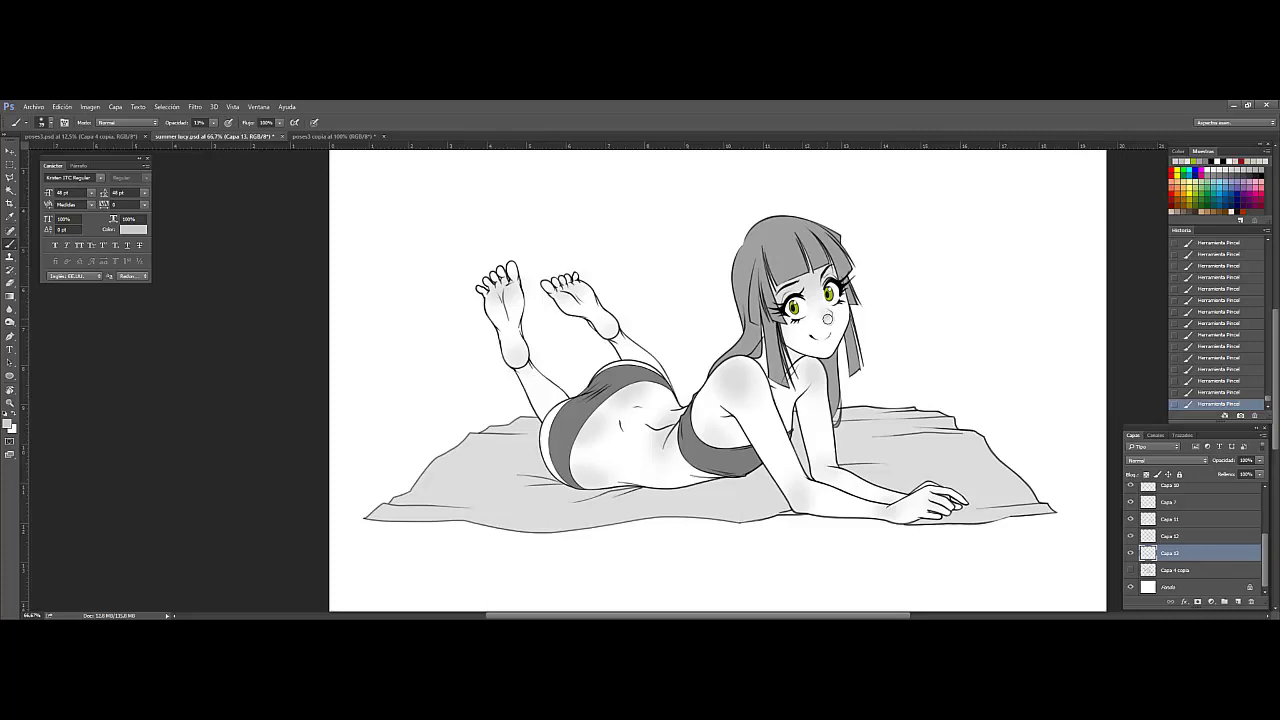
{"action": "right_click", "coordinate": [808, 405]}
{"action": "left_click", "coordinate": [1207, 162]}
Step: Dodge to lighten areas of the face on layer Capa 12, then erase the excess touches
{"action": "key", "text": "o"}
{"action": "left_click_drag", "start_coordinate": [648, 312], "coordinate": [823, 266]}
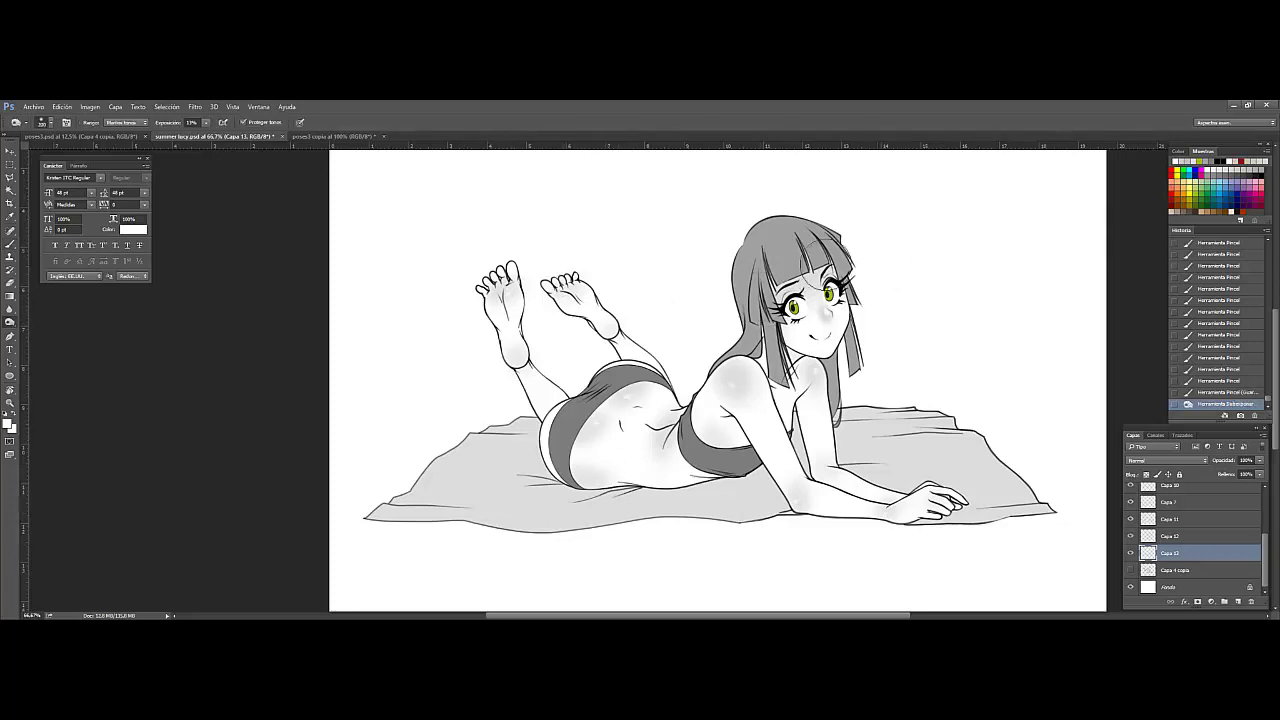
{"action": "left_click", "coordinate": [1133, 537]}
{"action": "left_click", "coordinate": [1185, 536]}
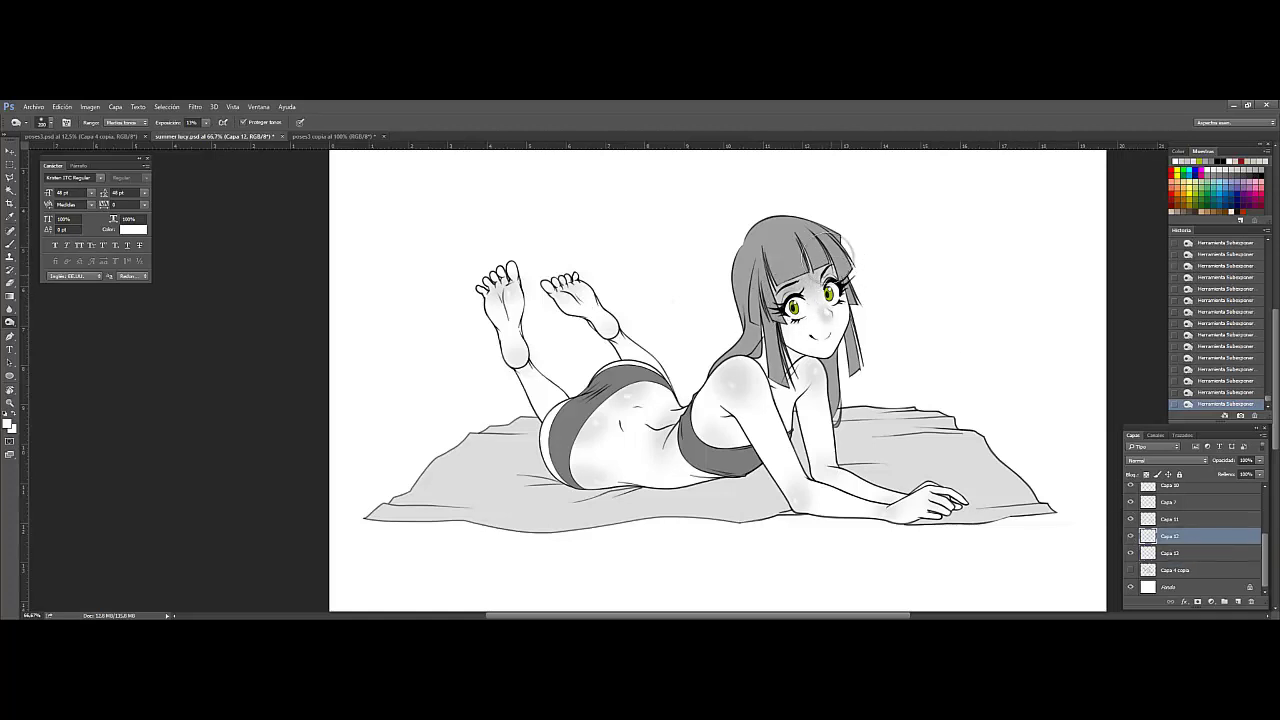
{"action": "right_click", "coordinate": [878, 280]}
{"action": "key", "text": "Return"}
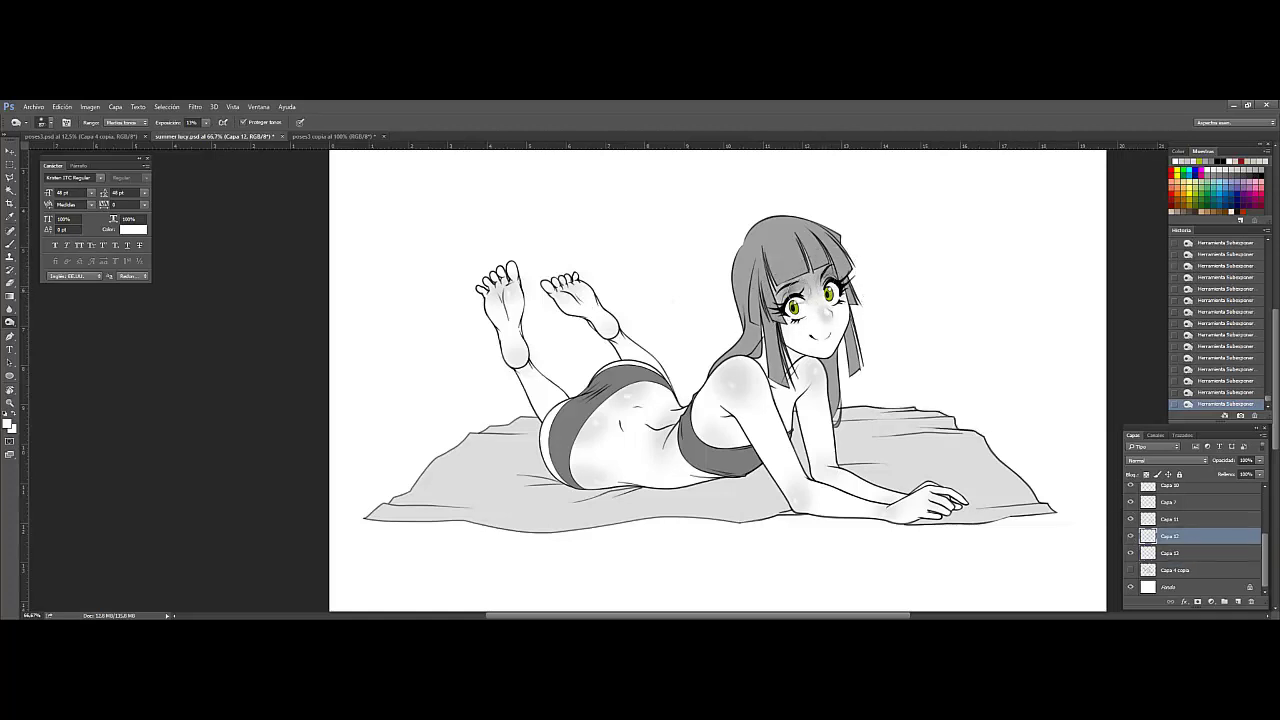
{"action": "key", "text": "e"}
{"action": "left_click", "coordinate": [819, 358]}
Step: Burn small darkened spots onto the face
{"action": "left_click", "coordinate": [1206, 392]}
{"action": "key", "text": "o"}
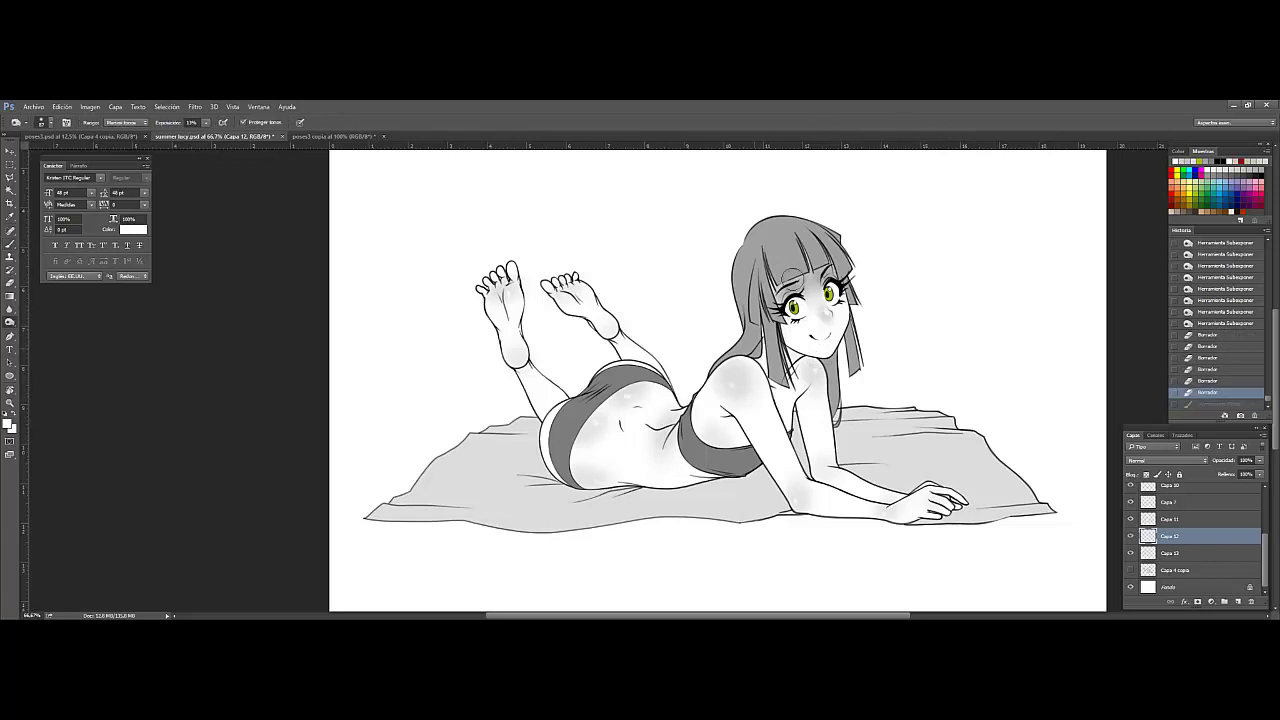
{"action": "left_click", "coordinate": [790, 285]}
{"action": "left_click", "coordinate": [820, 303]}
{"action": "right_click", "coordinate": [999, 346]}
{"action": "key", "text": "Escape"}
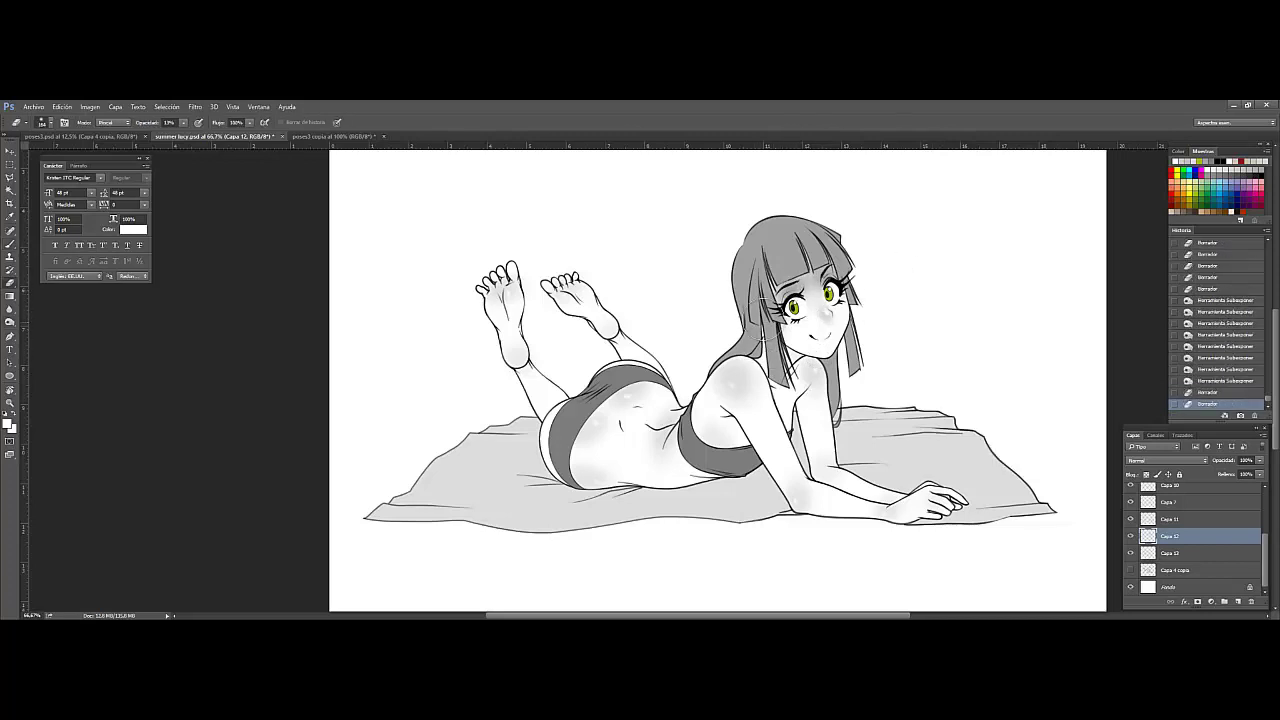
Step: Paint two white highlight strokes across the hair bangs on Capa 9
{"action": "right_click", "coordinate": [876, 394]}
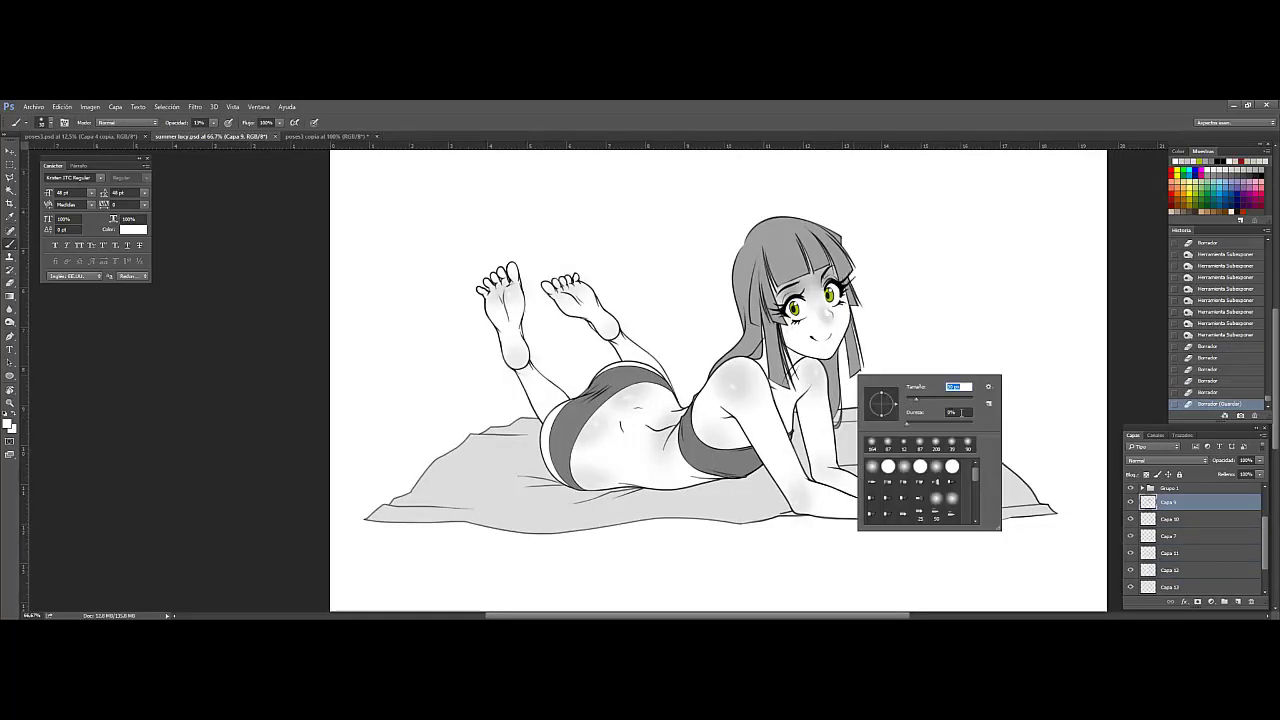
{"action": "key", "text": "Return"}
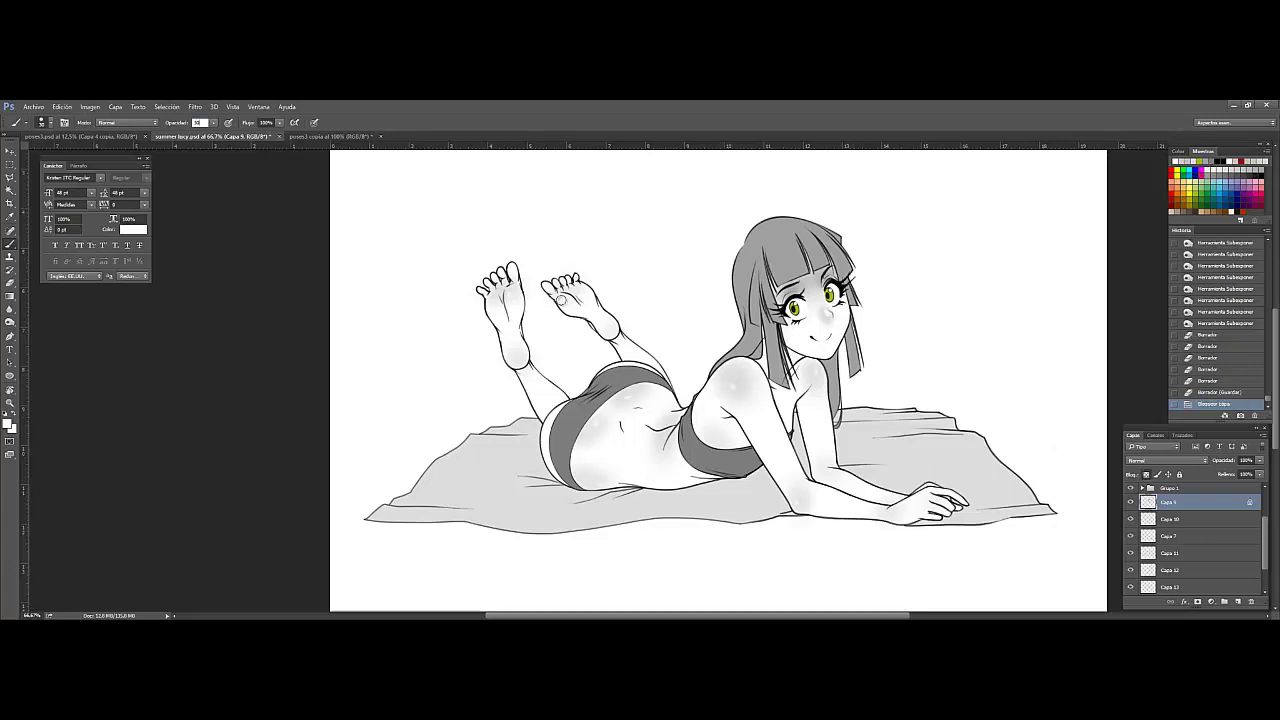
{"action": "left_click_drag", "start_coordinate": [780, 262], "coordinate": [832, 238]}
{"action": "left_click_drag", "start_coordinate": [736, 288], "coordinate": [764, 274]}
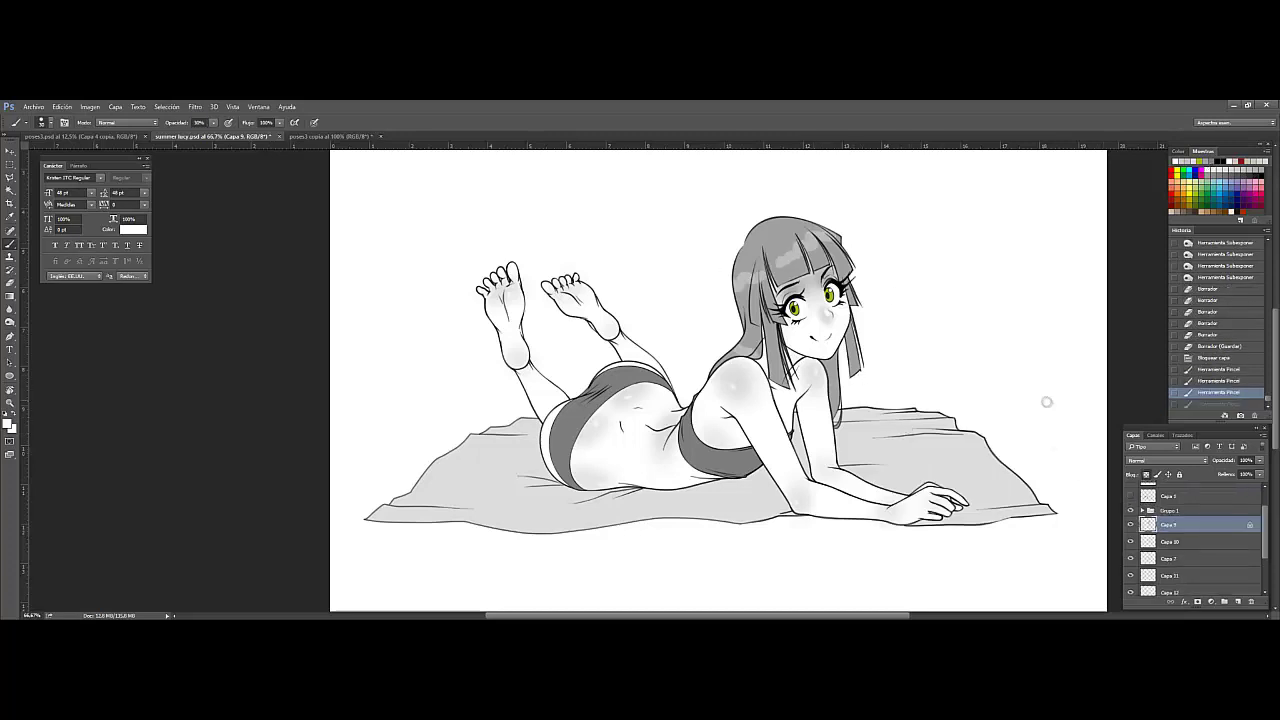
{"action": "left_click_drag", "start_coordinate": [586, 603], "coordinate": [583, 579]}
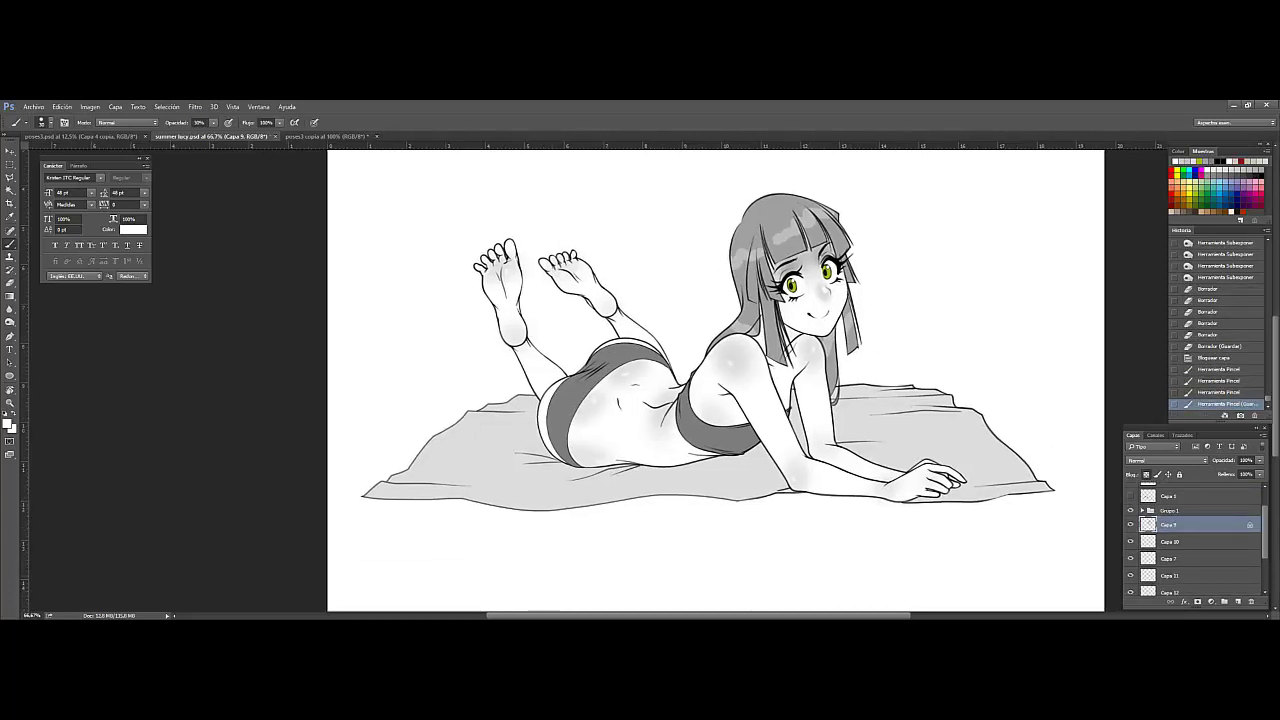